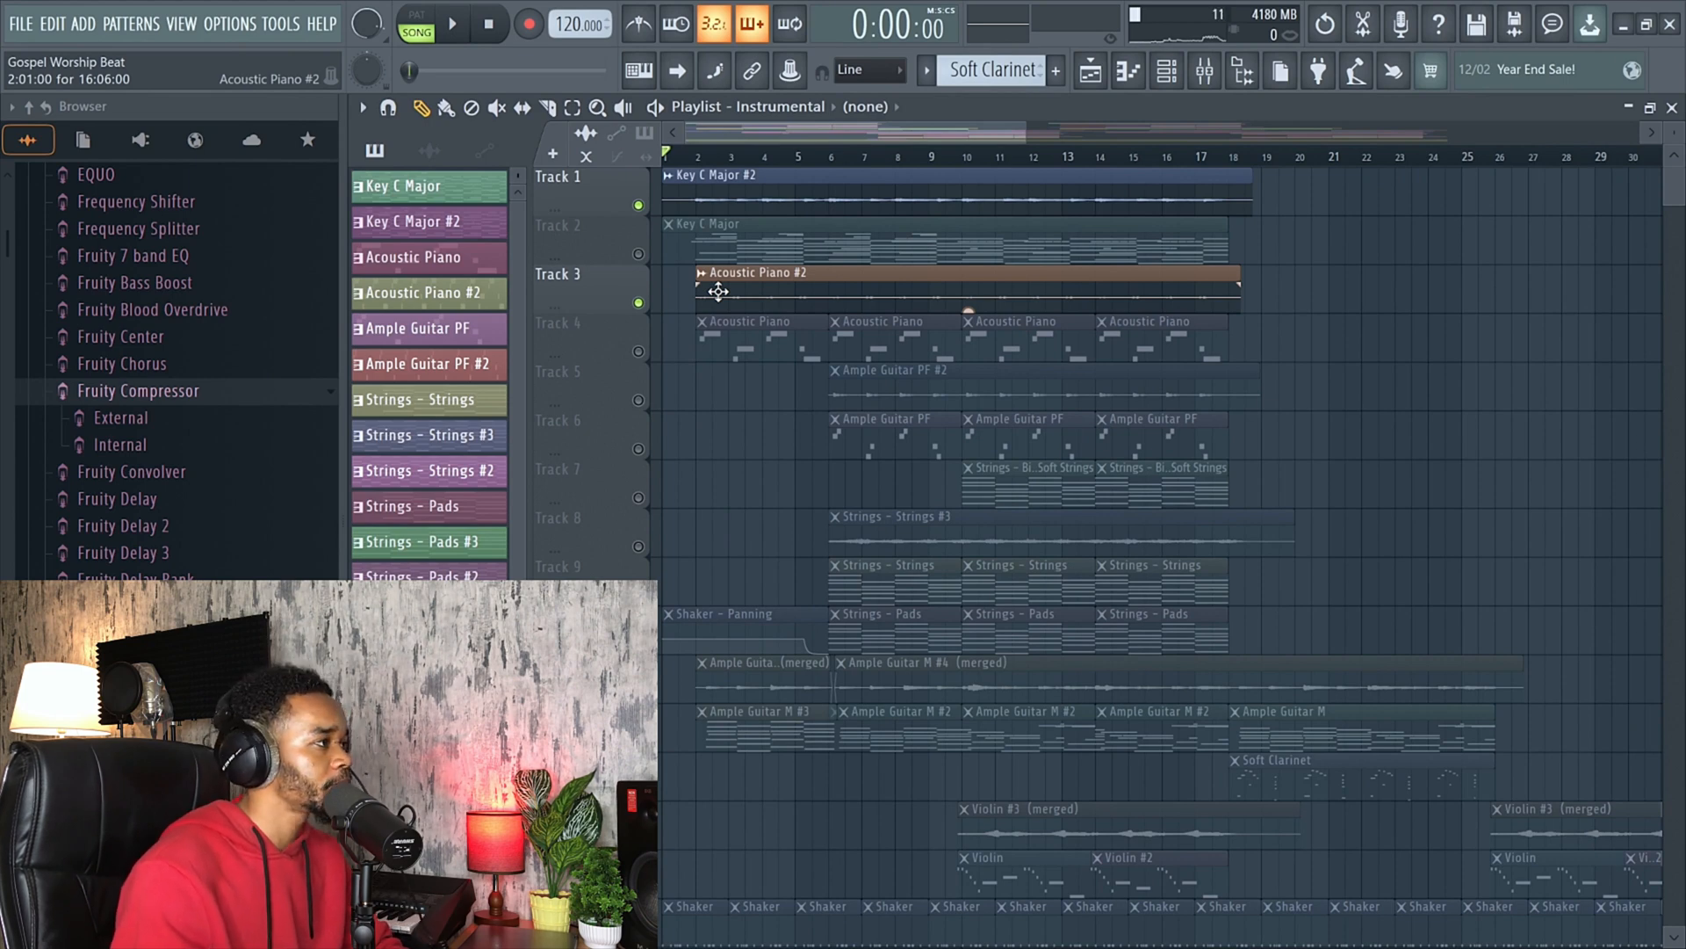
Play Key C Major #2 together with Acoustic Piano #2, and listen to Acoustic Piano #2 alone by soloing Track 3.
key(space)
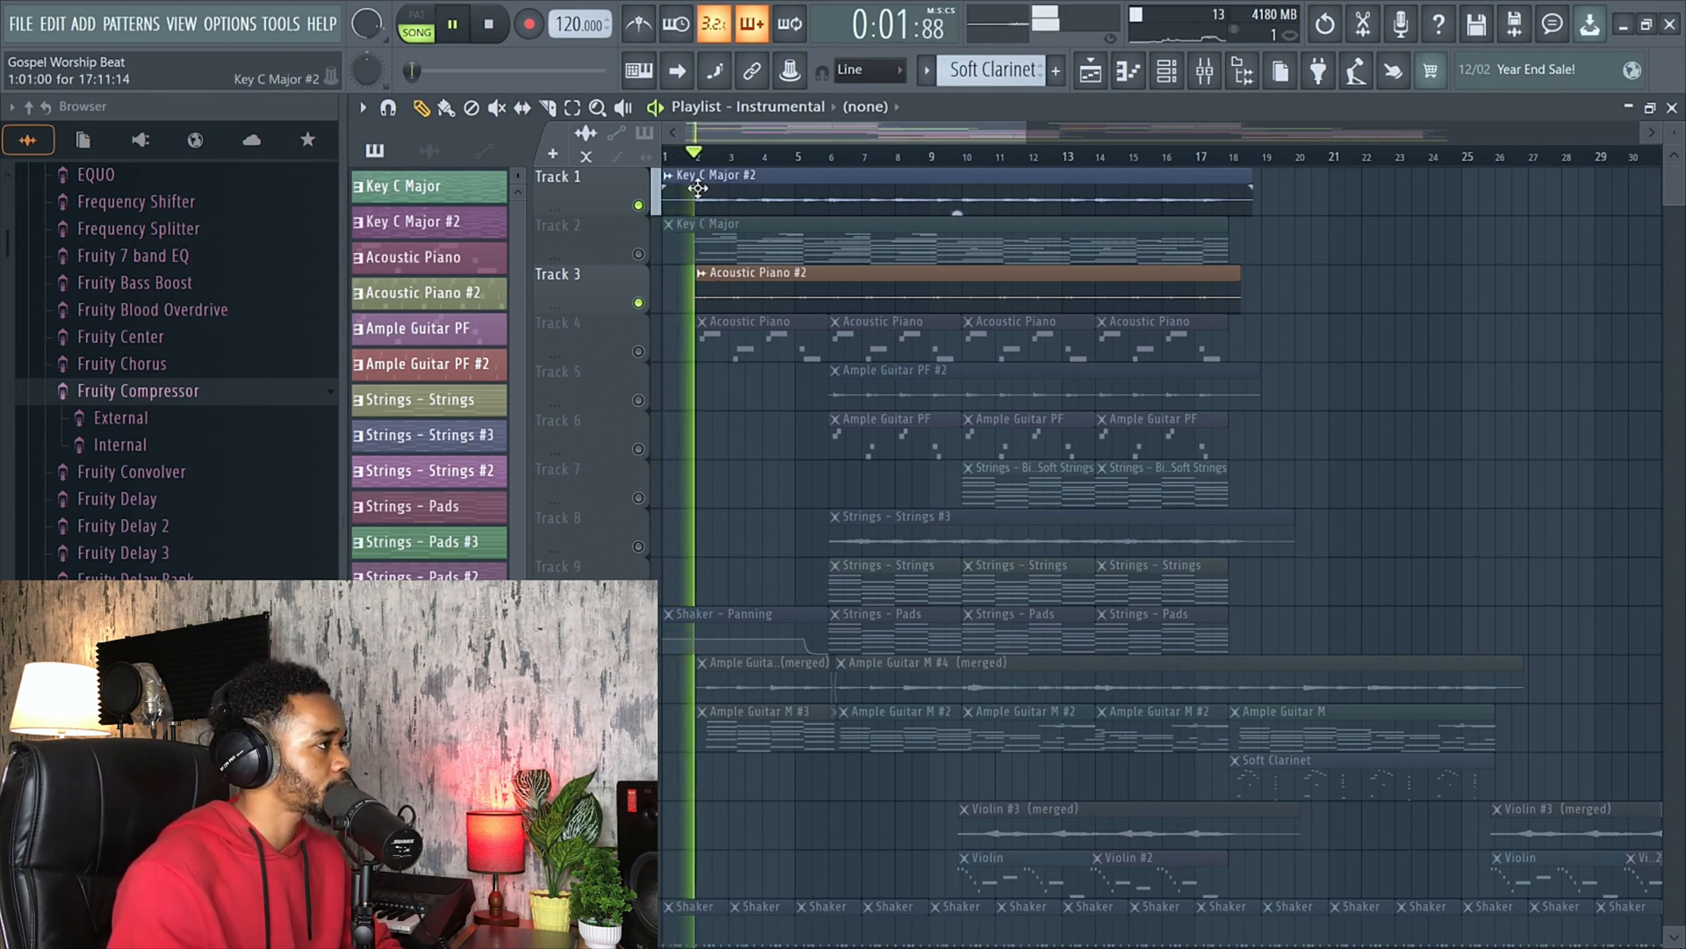
scroll(705, 171, up, 4)
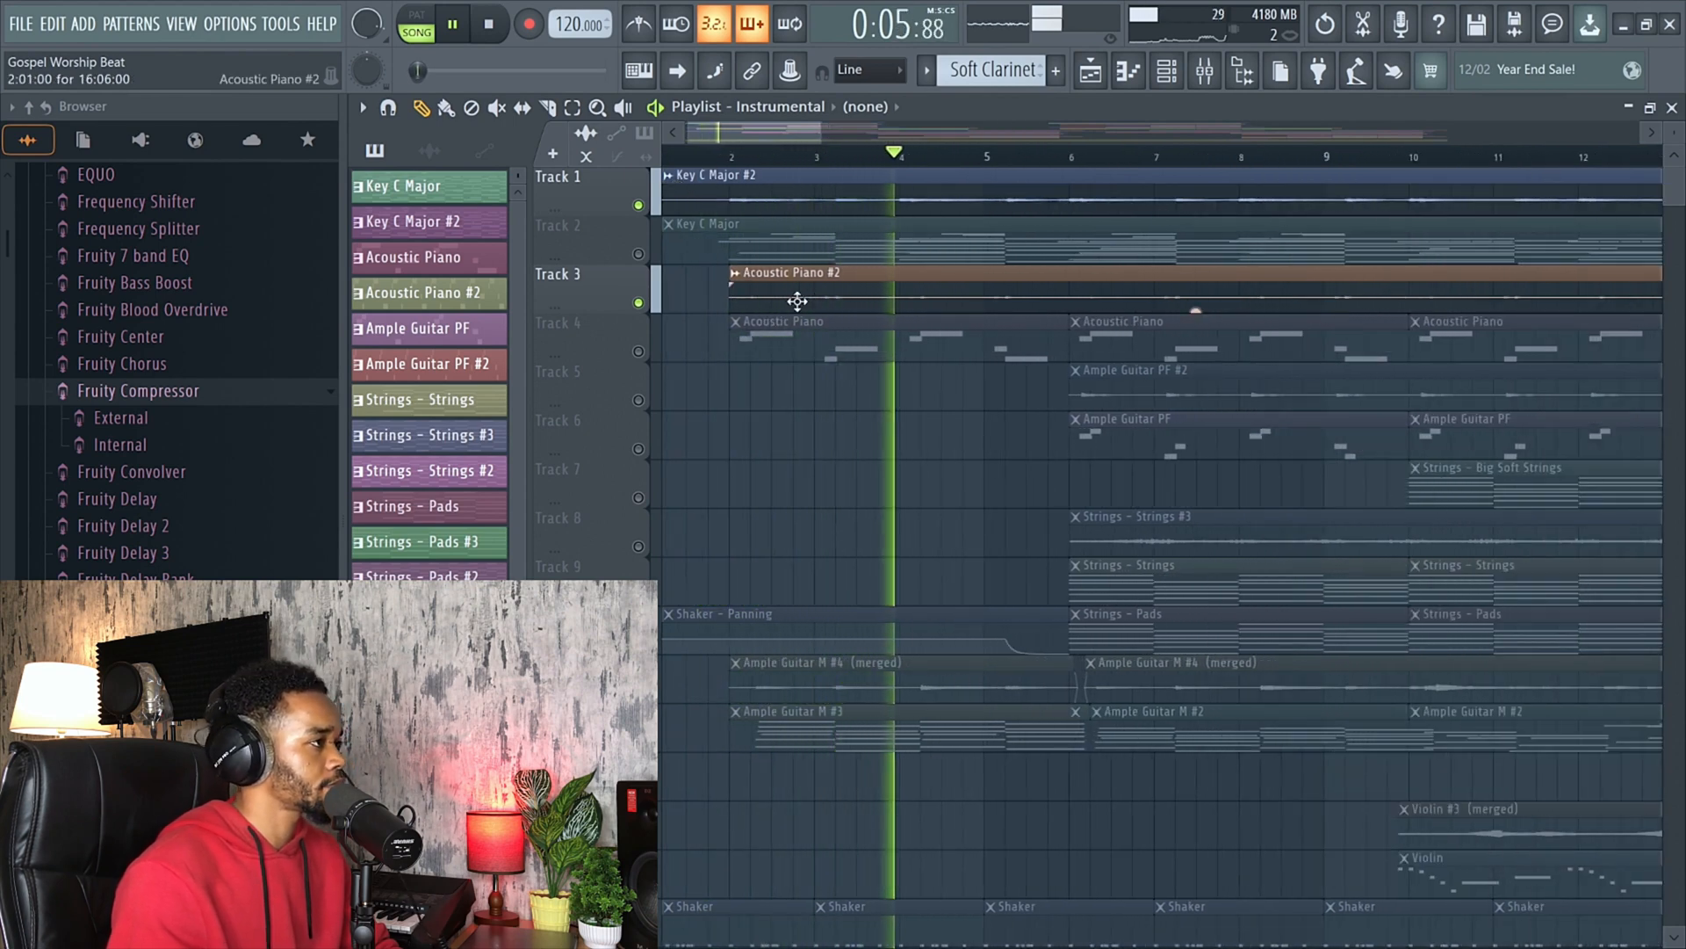
key(space)
ctrl+click(639, 303)
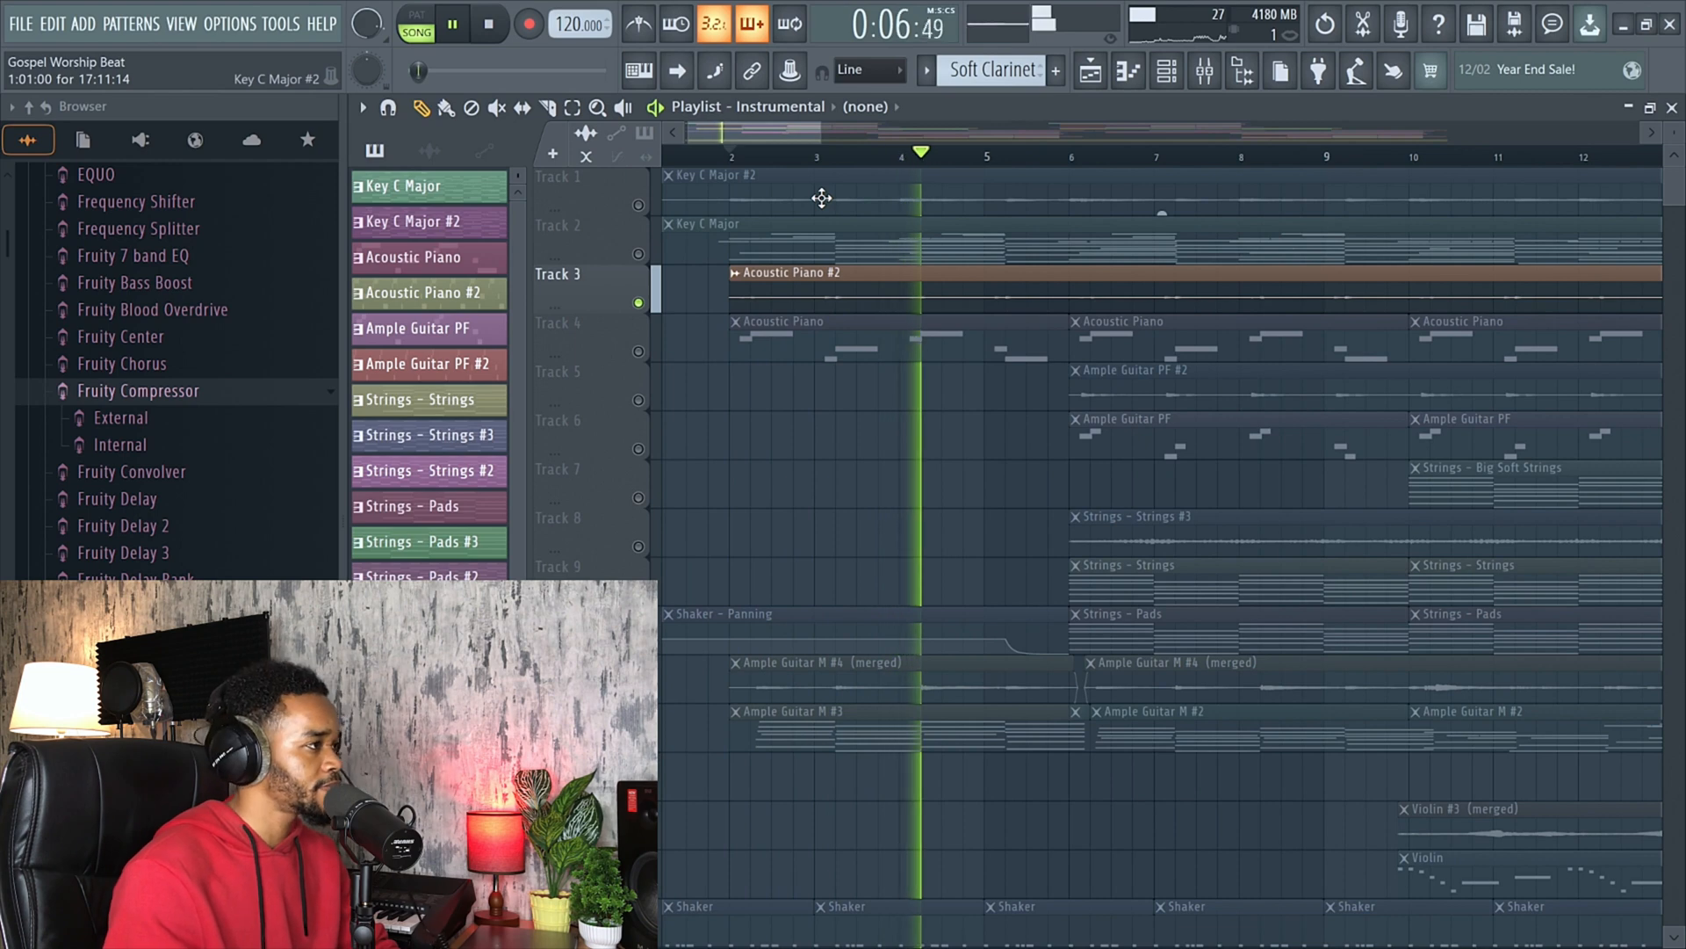
key(space)
scroll(786, 237, down, 3)
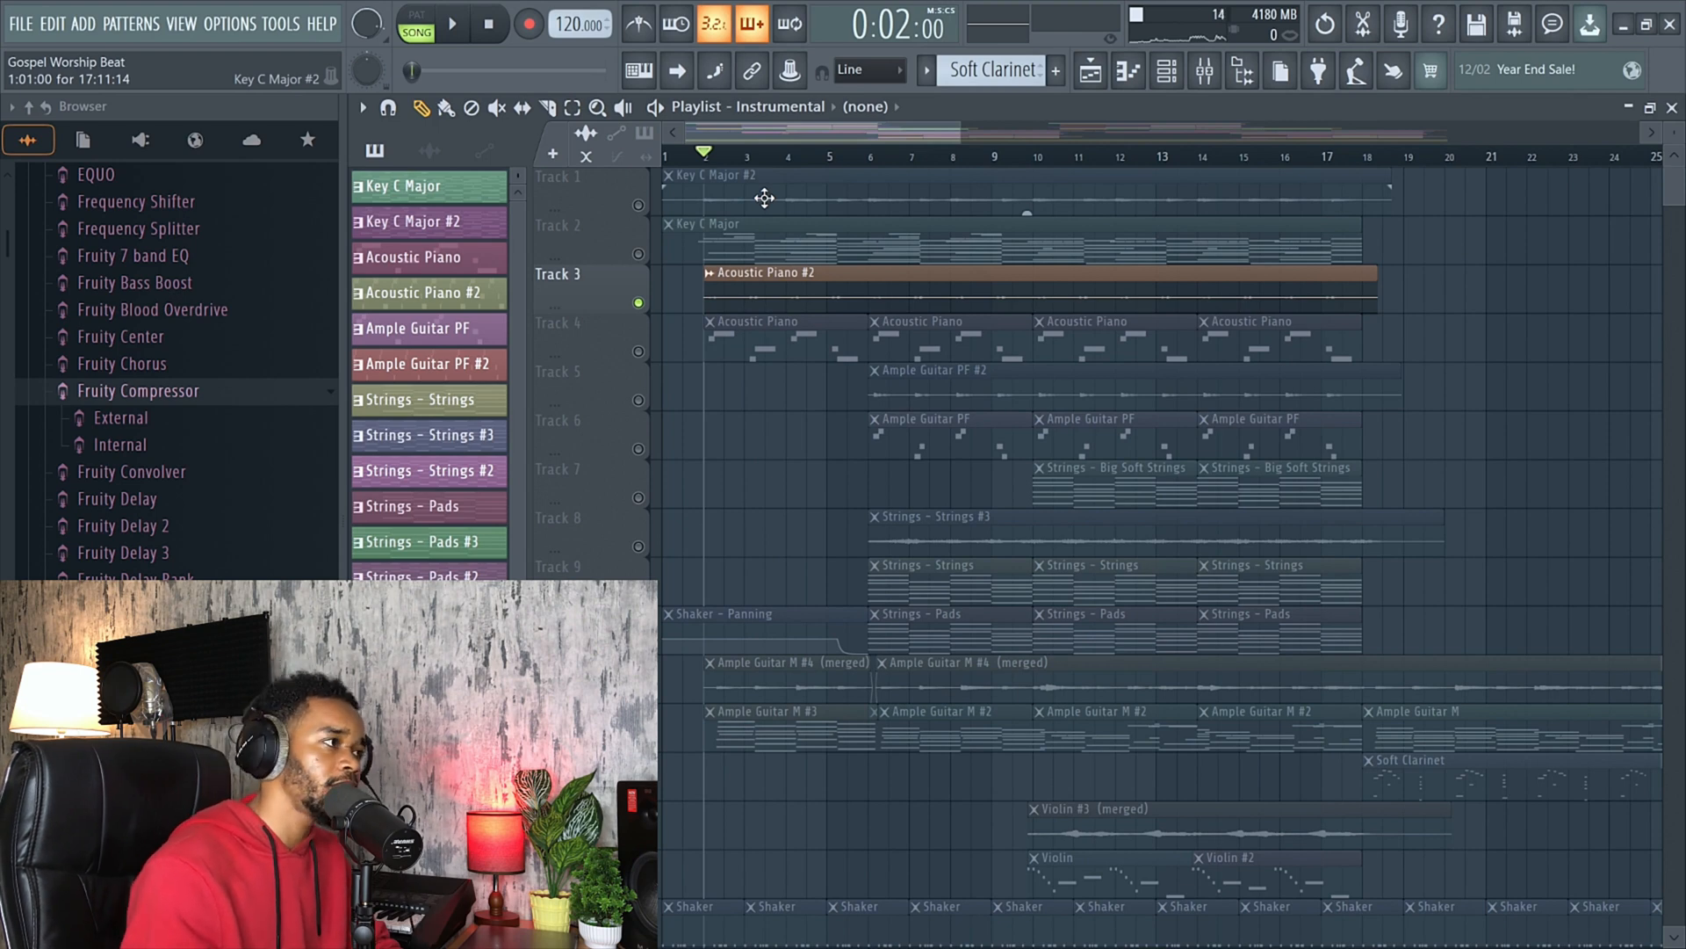
Open the mixer, play the piano clips with the Shaker, and inspect the Shaker pattern's notes in the piano roll.
click(1165, 77)
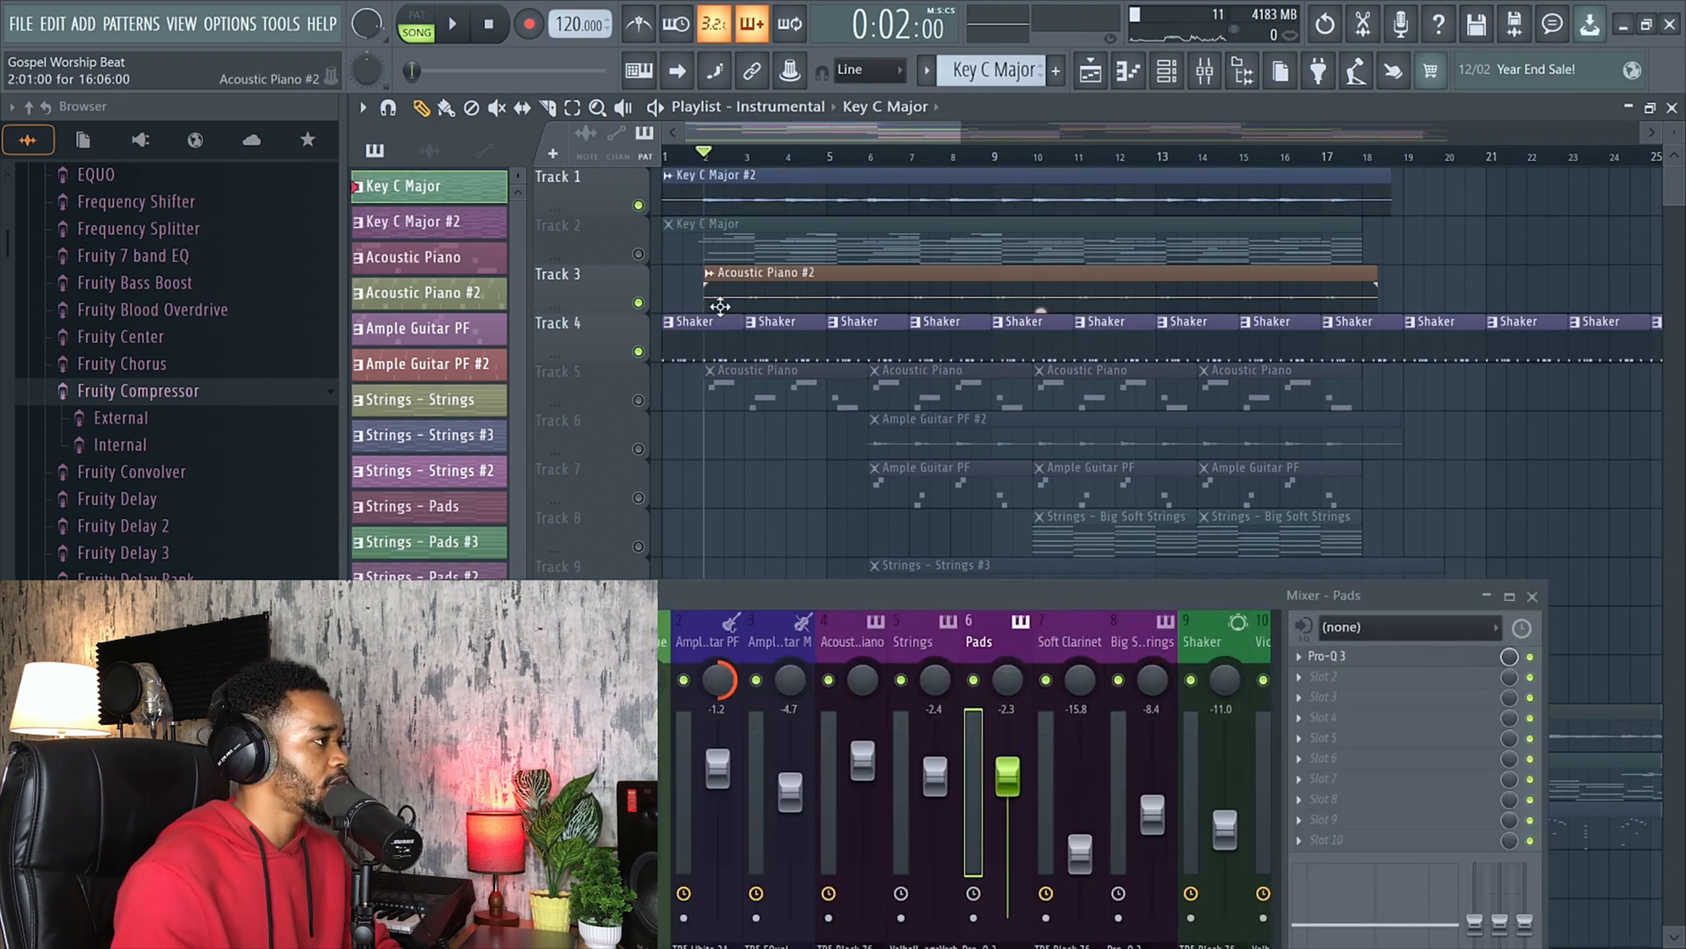
key(space)
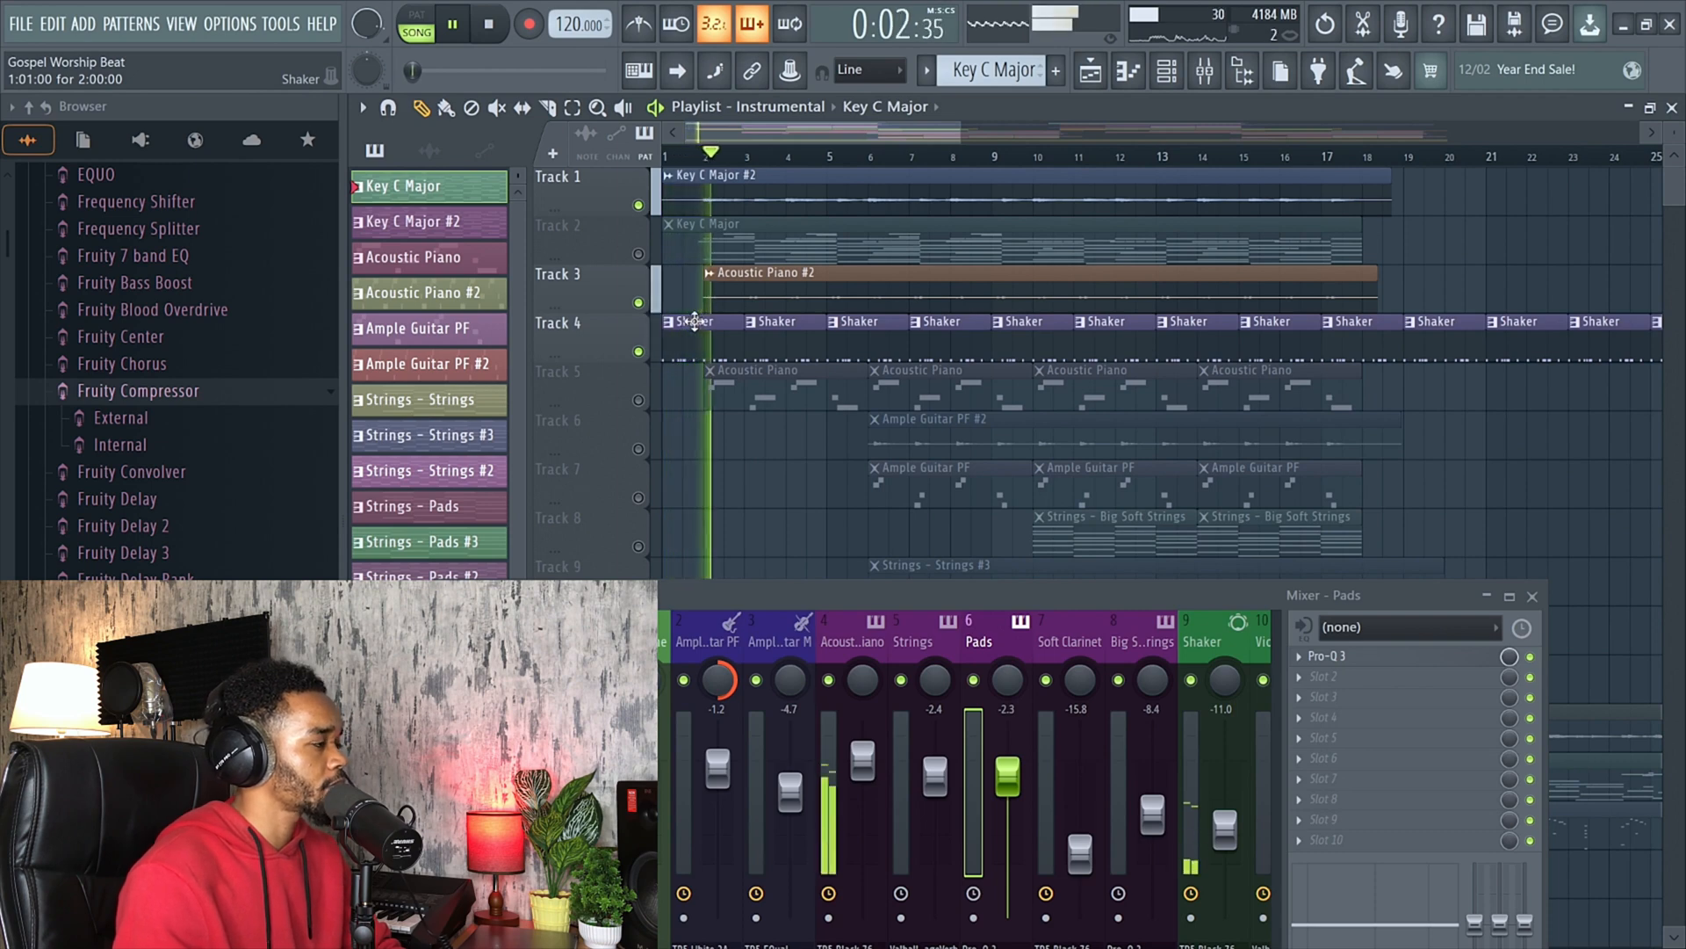
key(space)
double_click(694, 333)
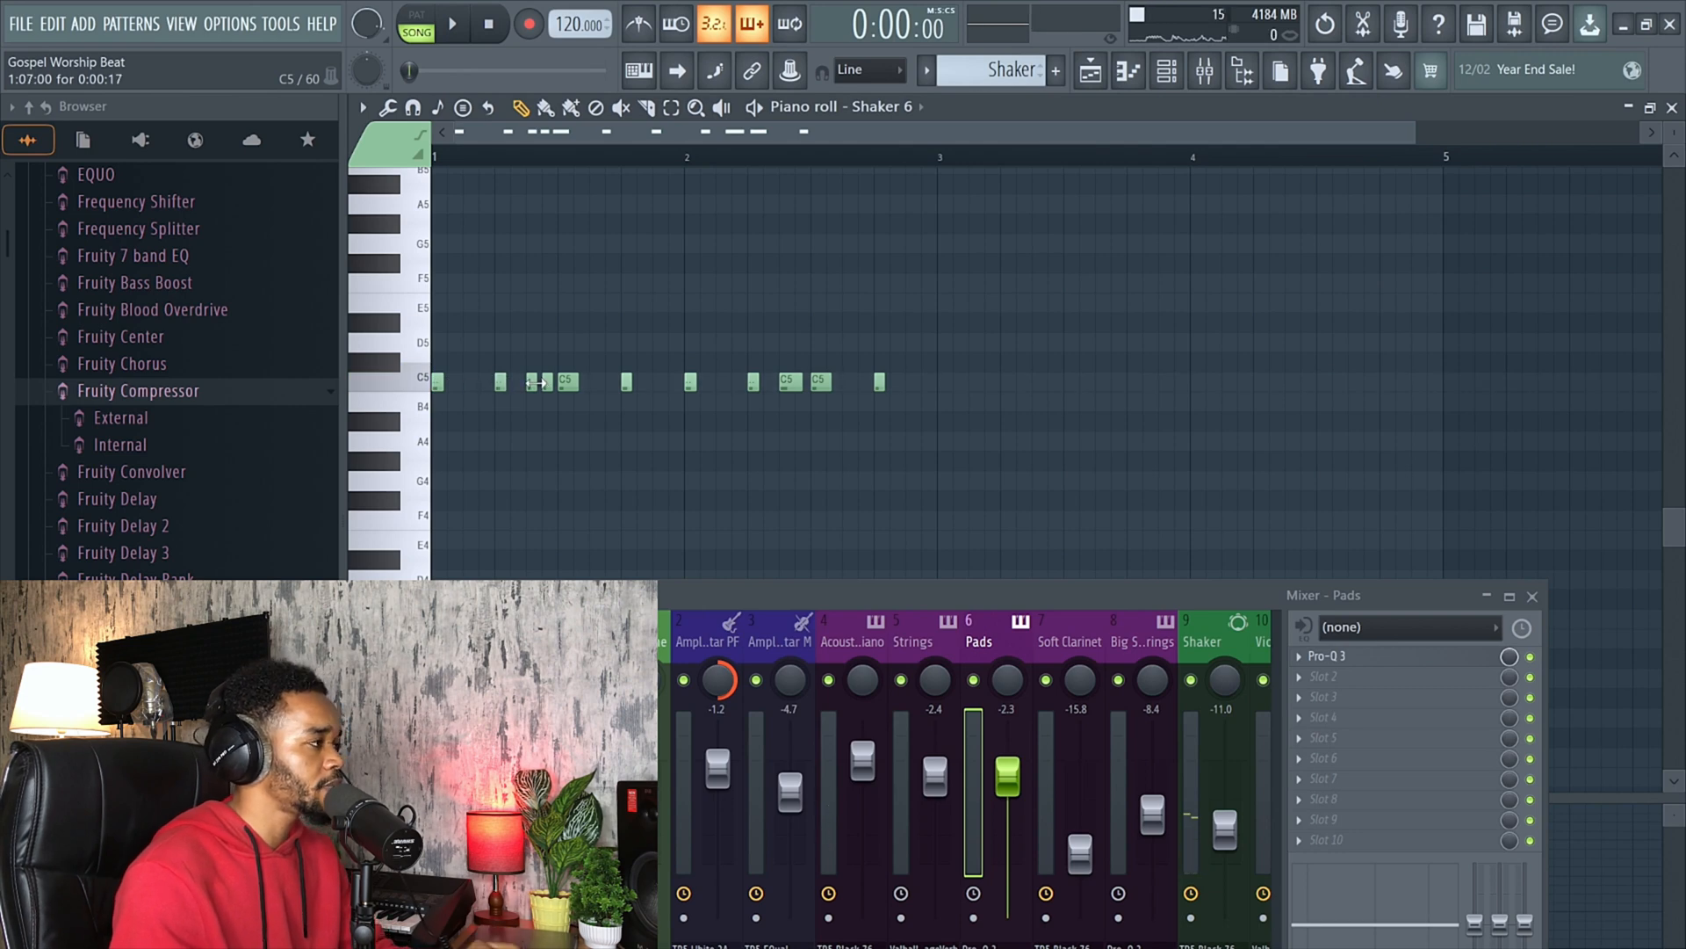
key(F5)
Play the piano clips with the Shaker again and mute the Shaker track in the playlist.
key(space)
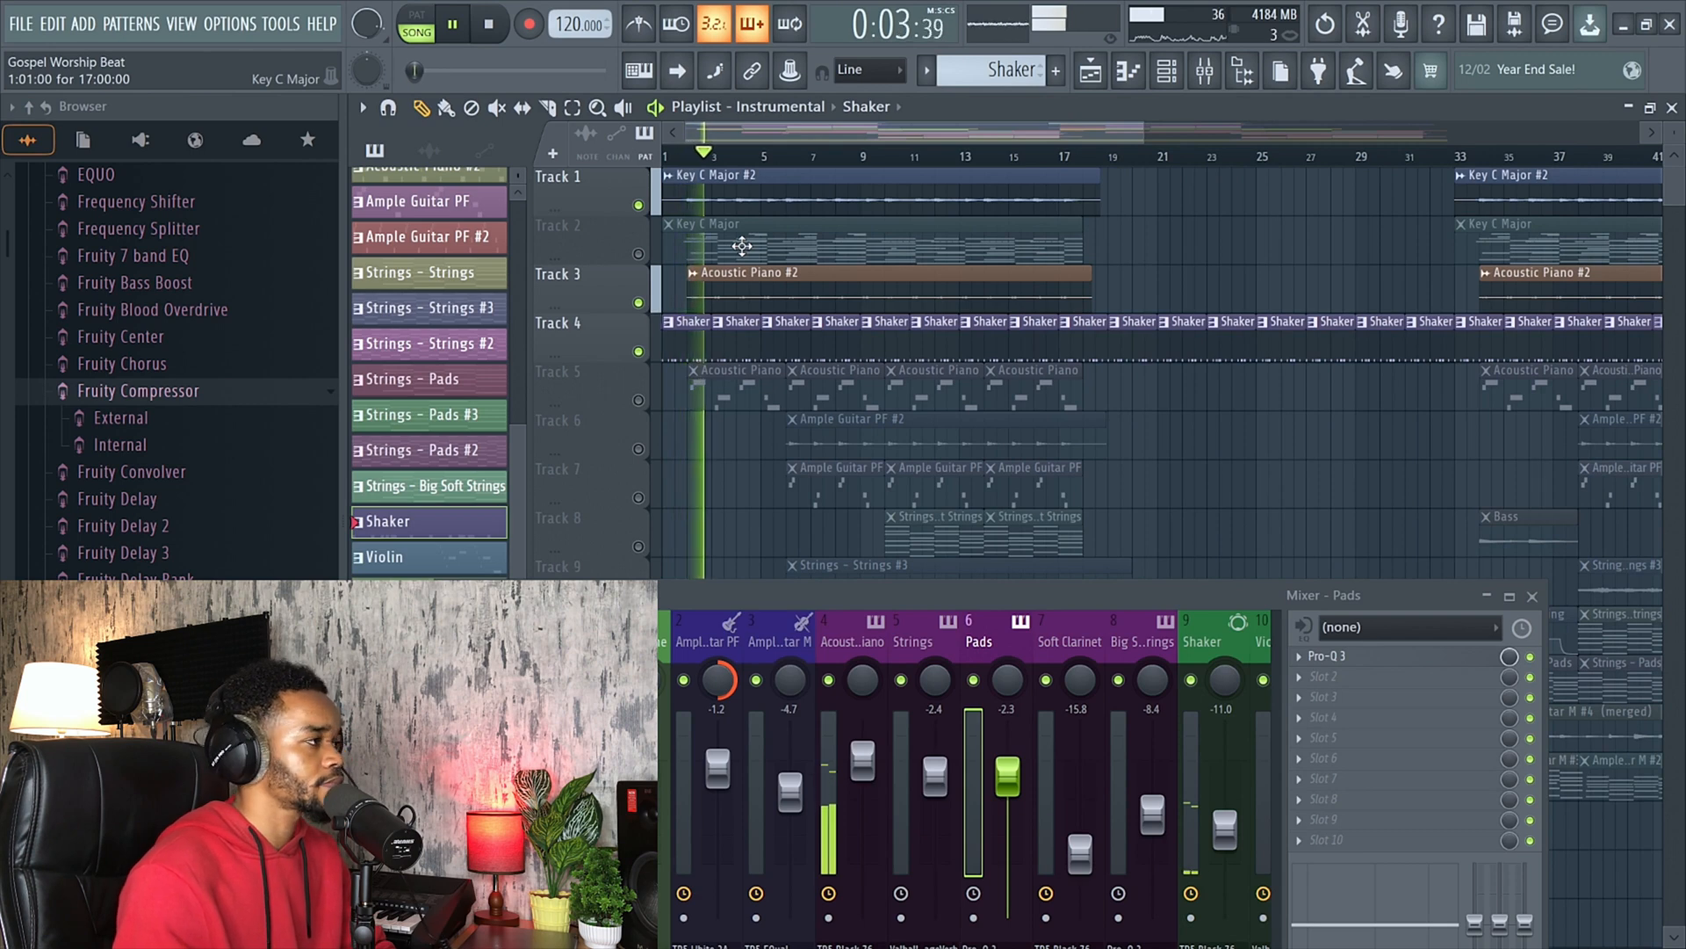
scroll(742, 246, down, 1)
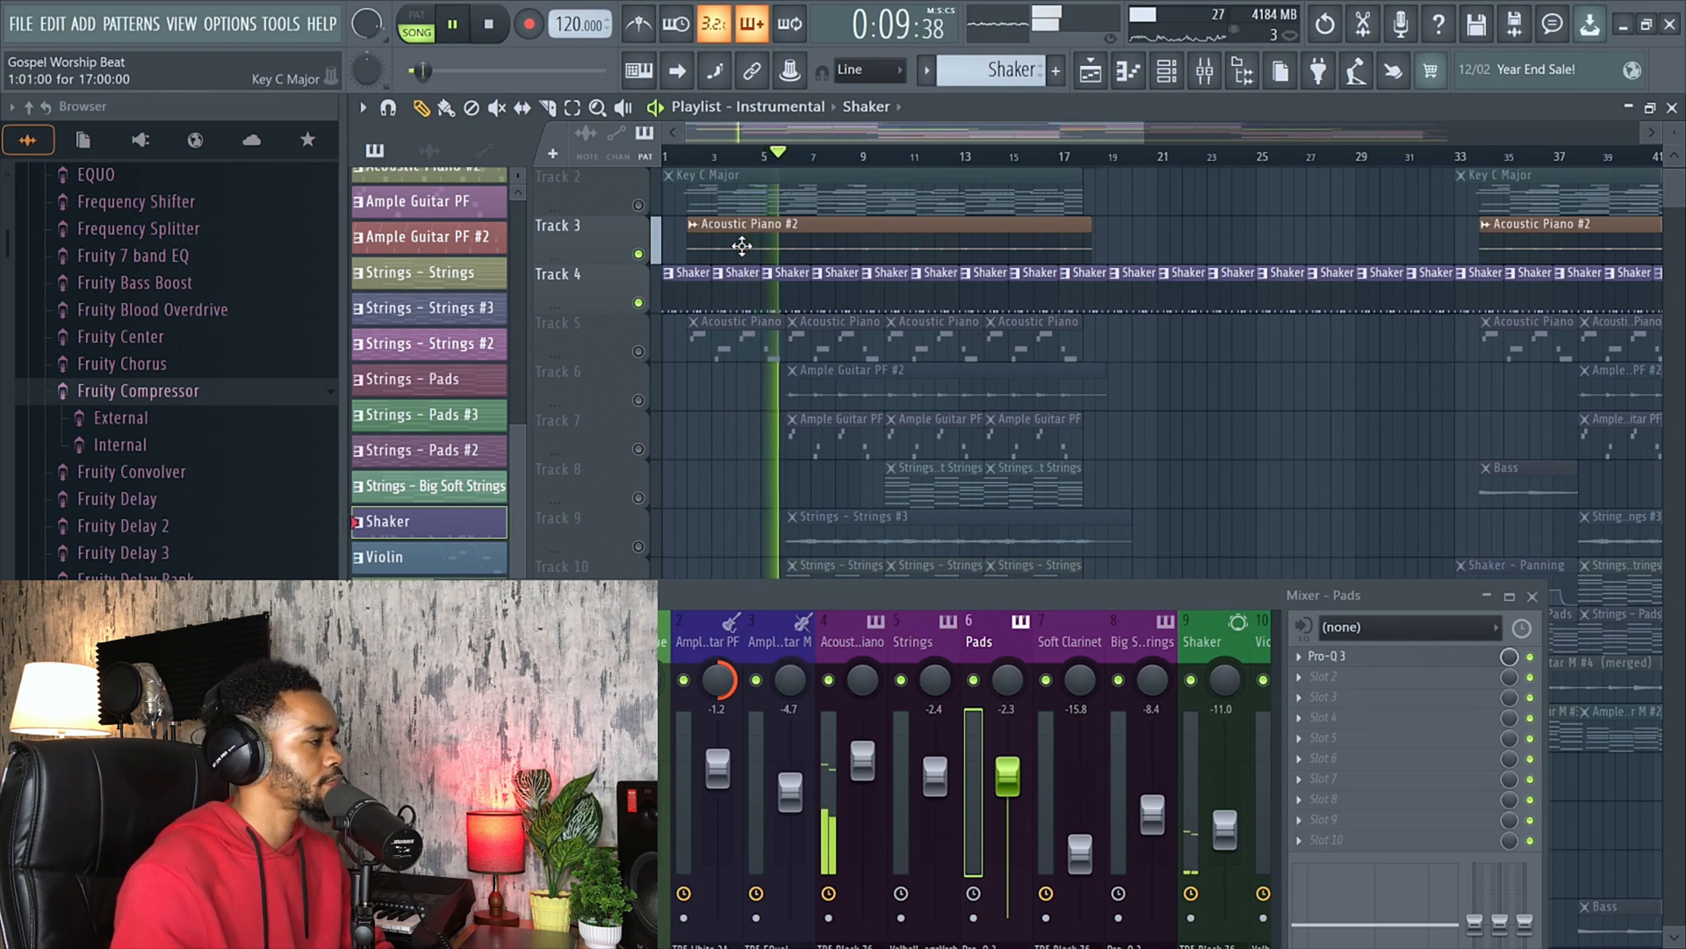
key(space)
scroll(710, 307, down, 1)
click(638, 303)
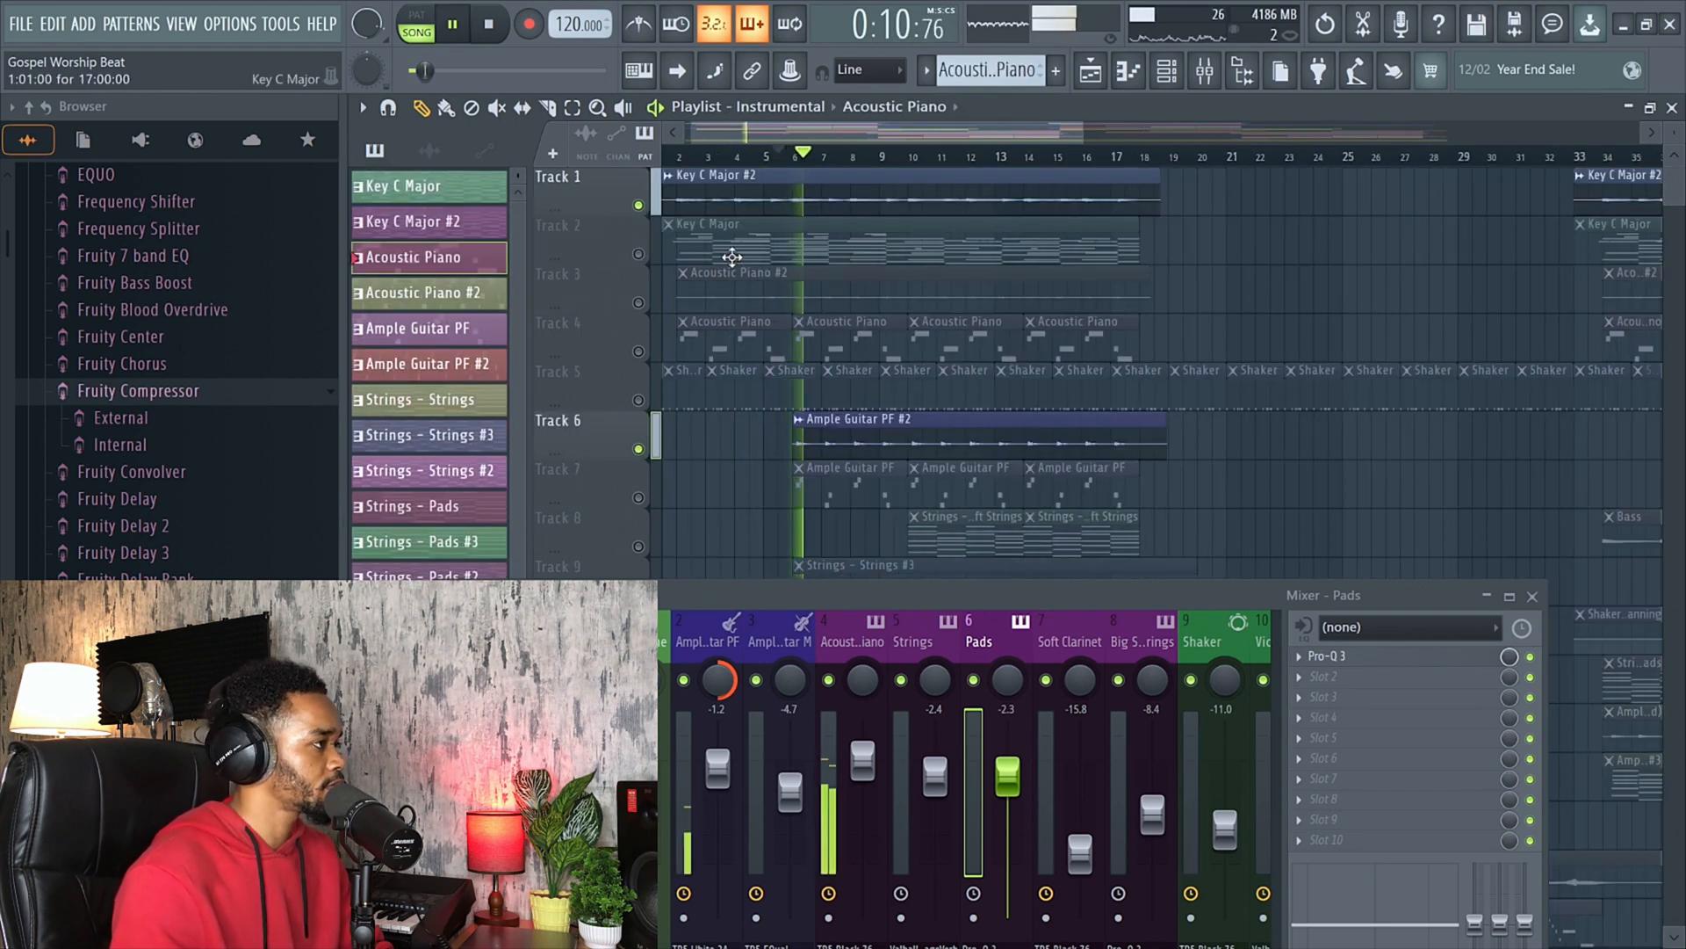
Unmute the Acoustic Piano #2 and Shaker tracks while auditioning them with the Ample Guitar PF #2 clip.
key(space)
click(639, 303)
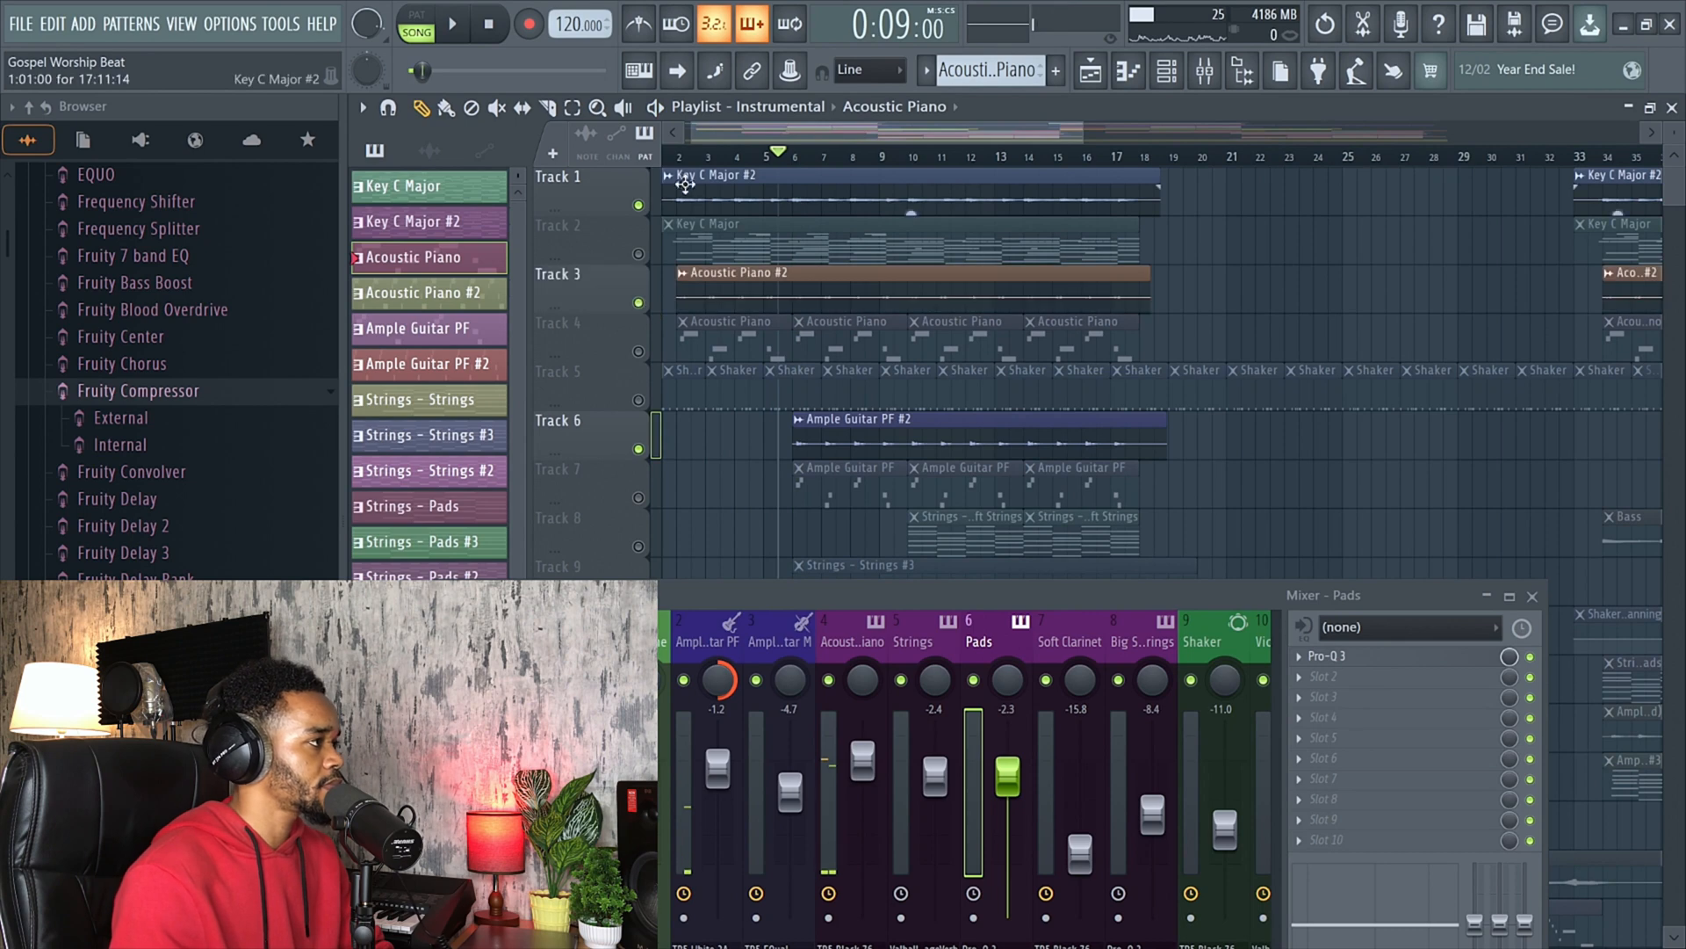
key(space)
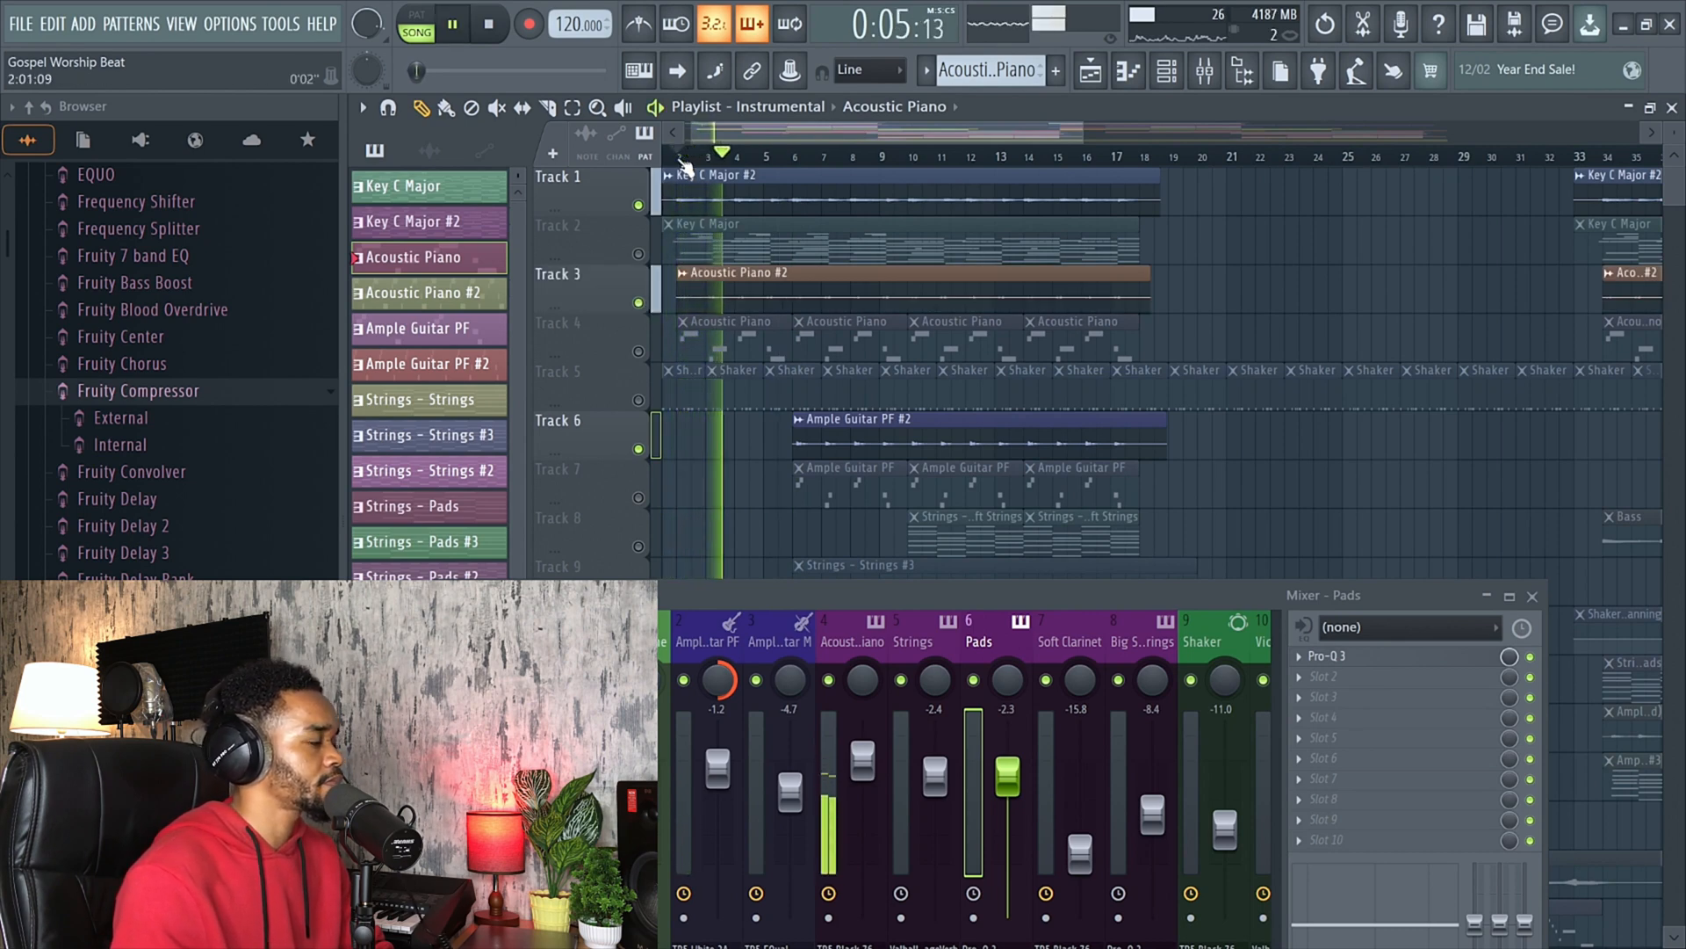
scroll(800, 451, down, 3)
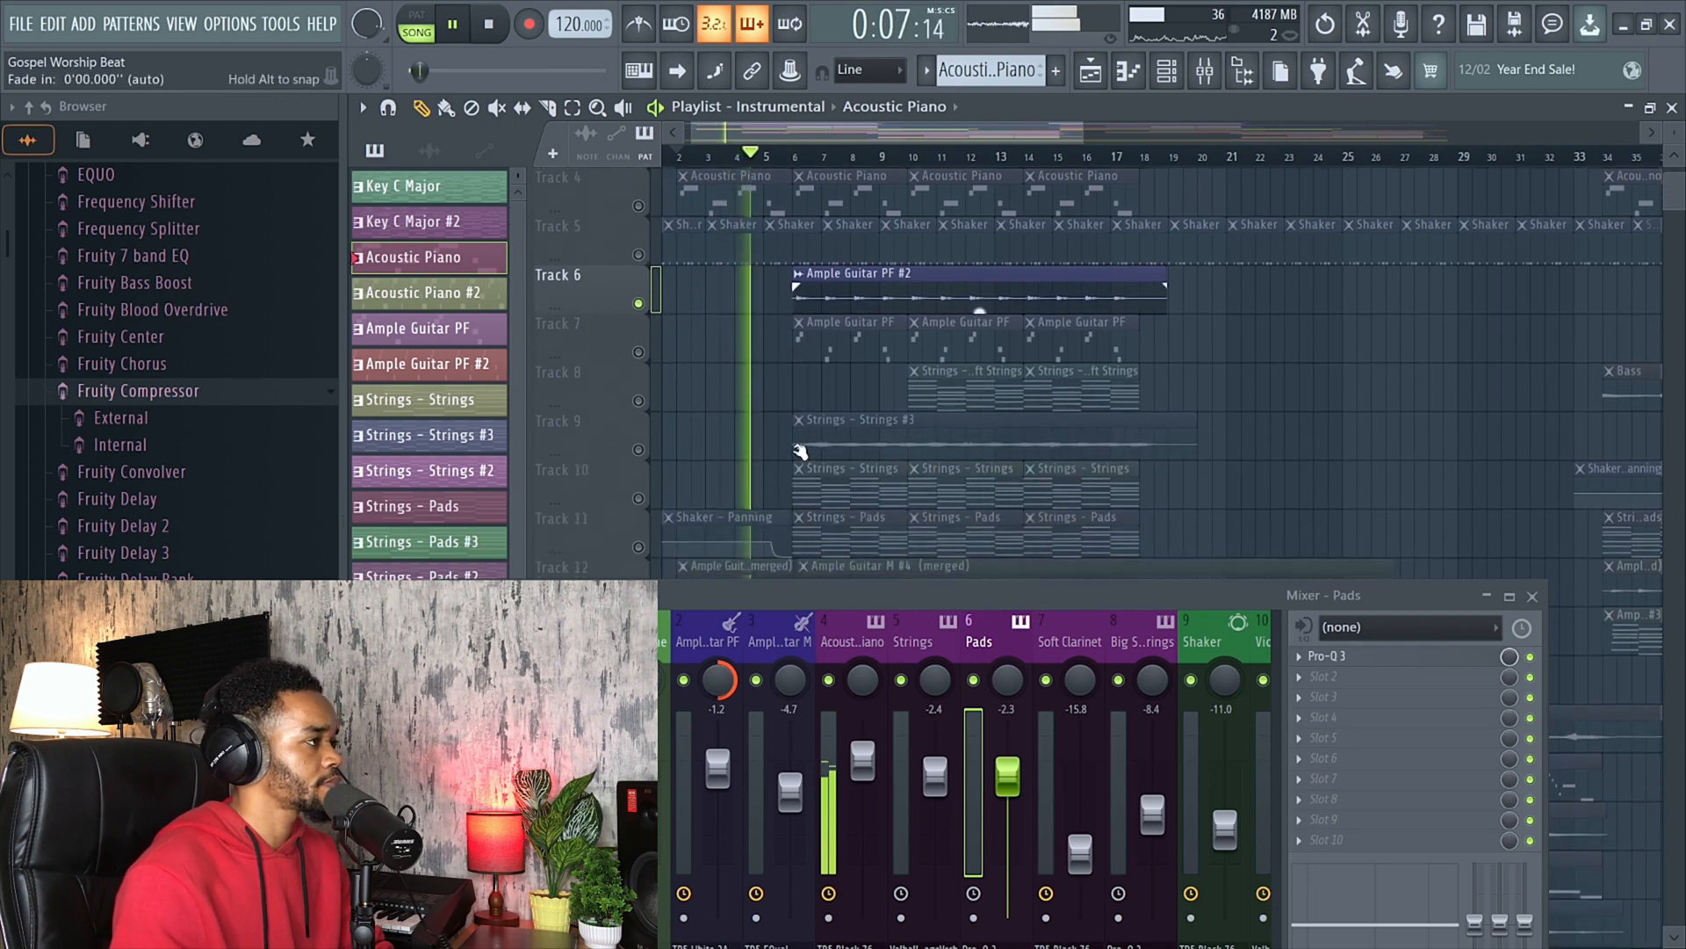
scroll(800, 452, up, 1)
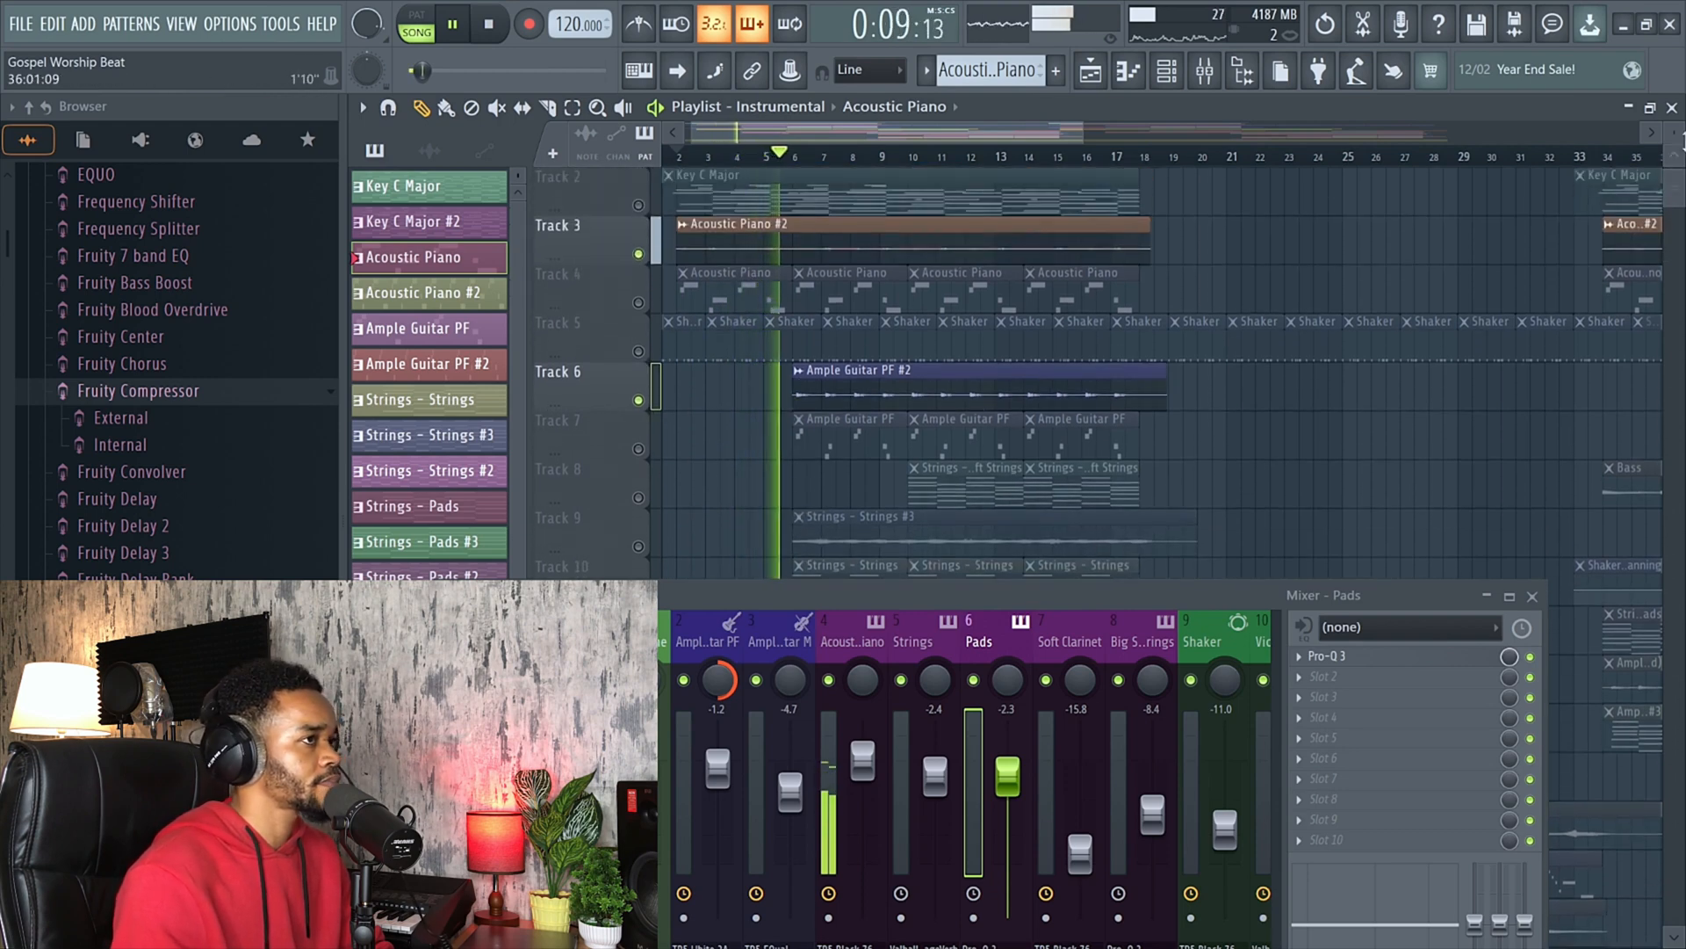
drag(1675, 128, 1674, 123)
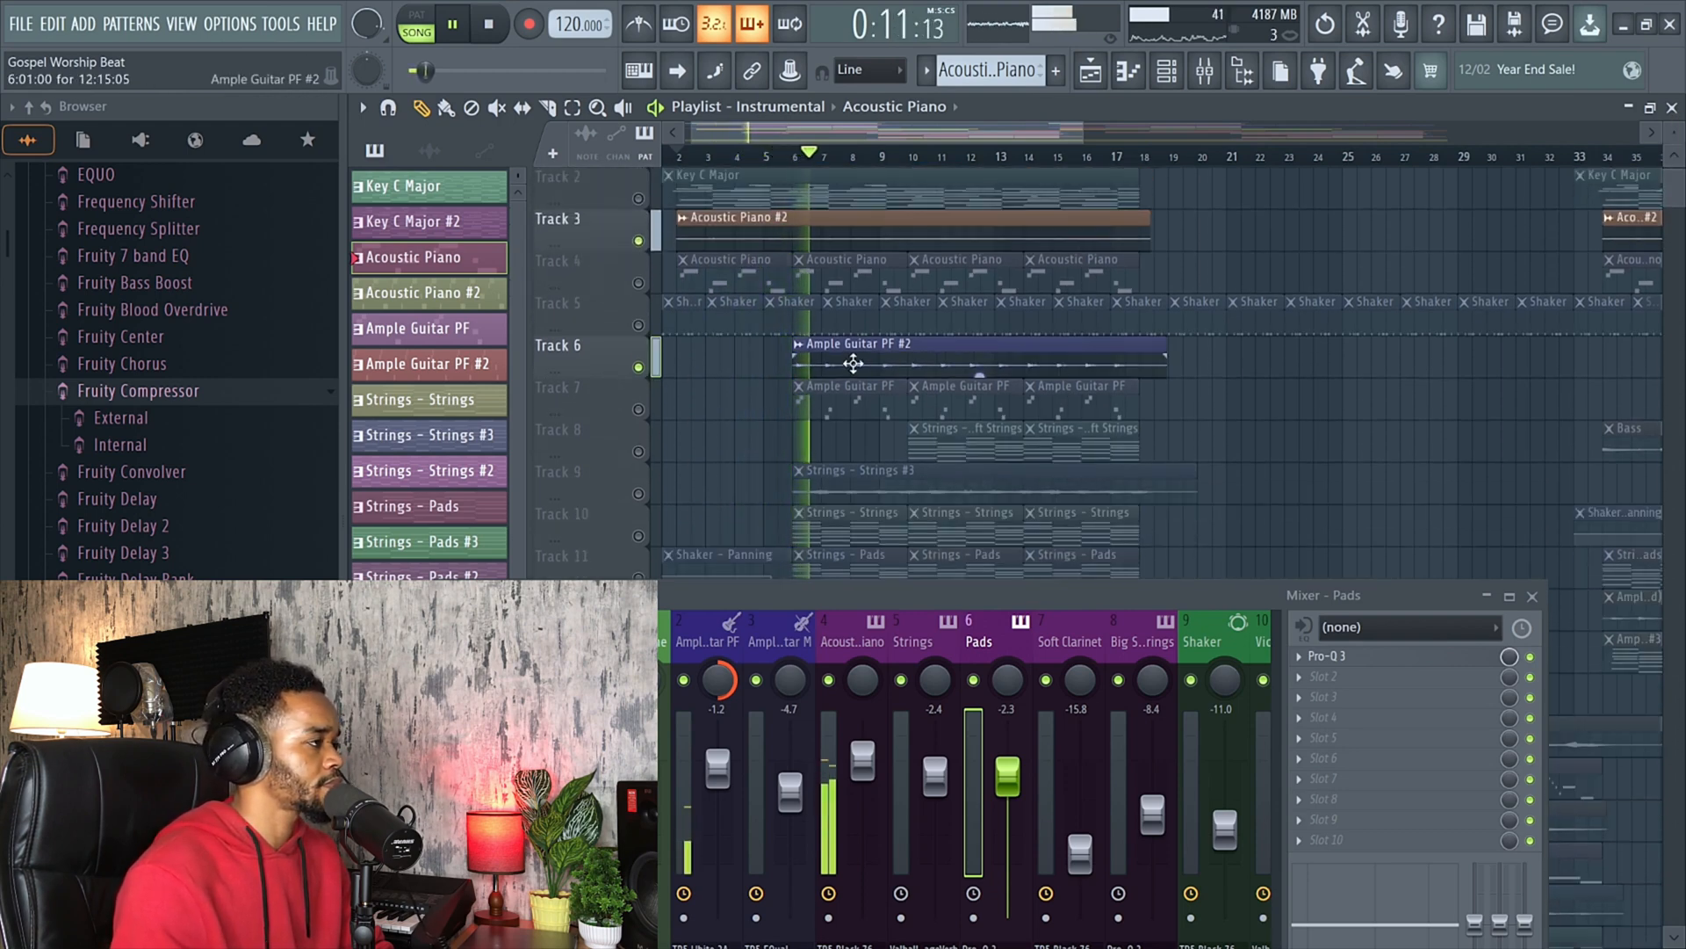
click(639, 326)
Stop playback and bring up the mixer track of the Ample Guitar PF #2 clip by opening its channel settings.
scroll(809, 497, down, 3)
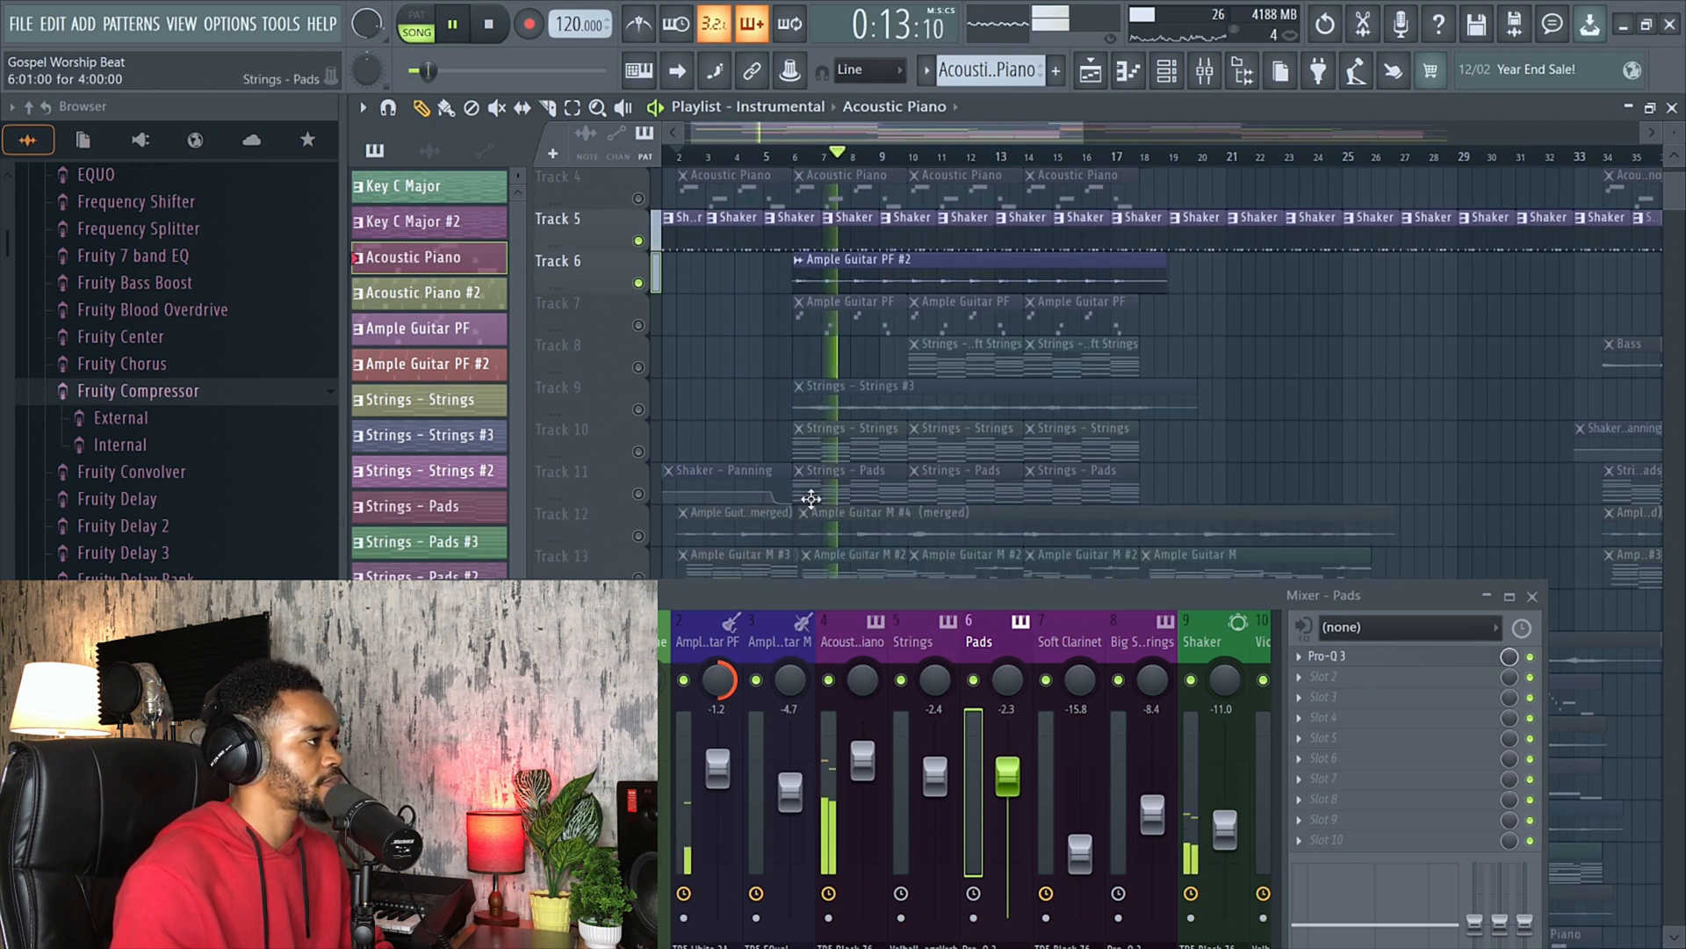
drag(826, 594, 836, 472)
scroll(857, 263, down, 1)
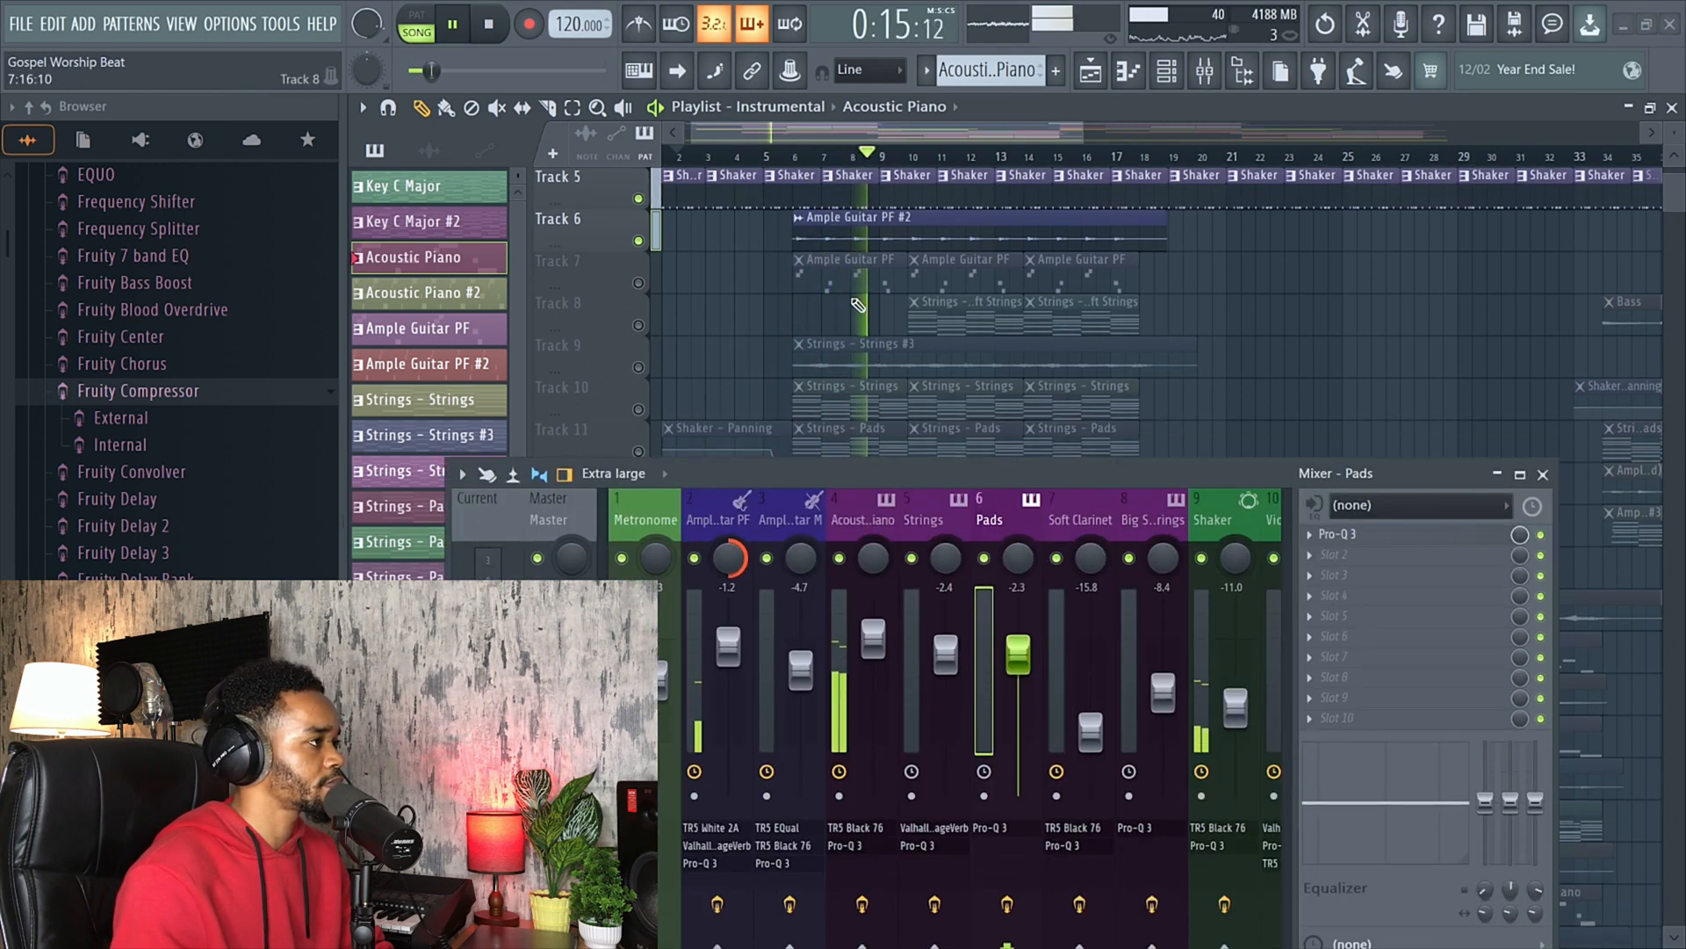
key(space)
click(865, 225)
double_click(875, 231)
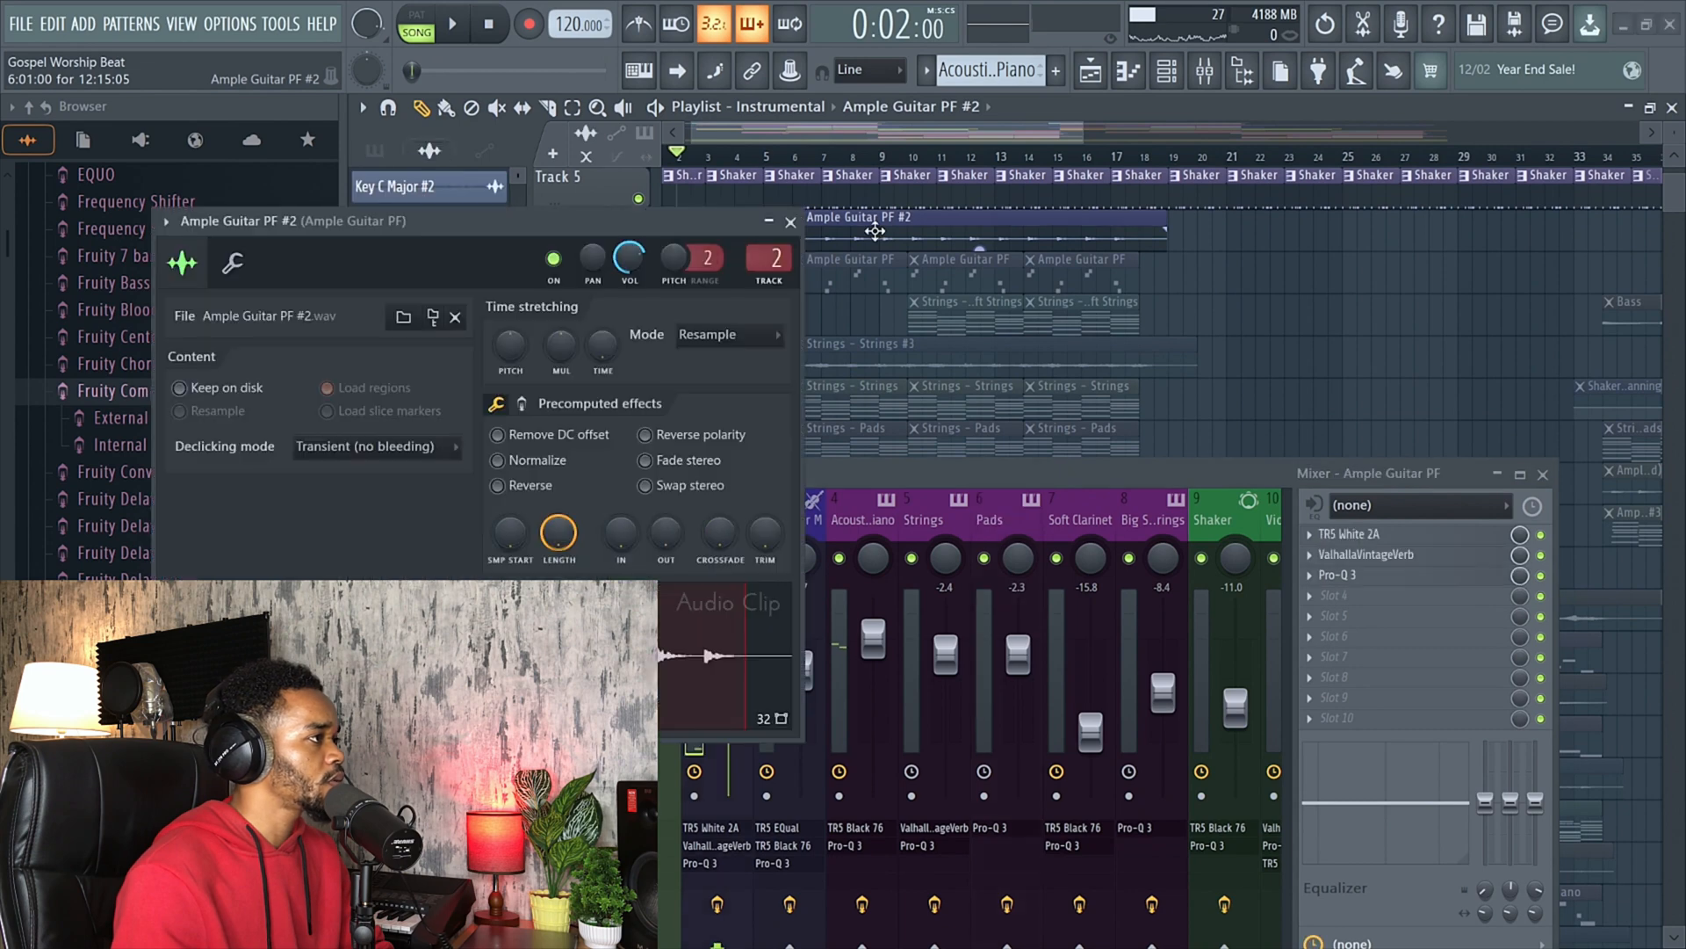
click(791, 222)
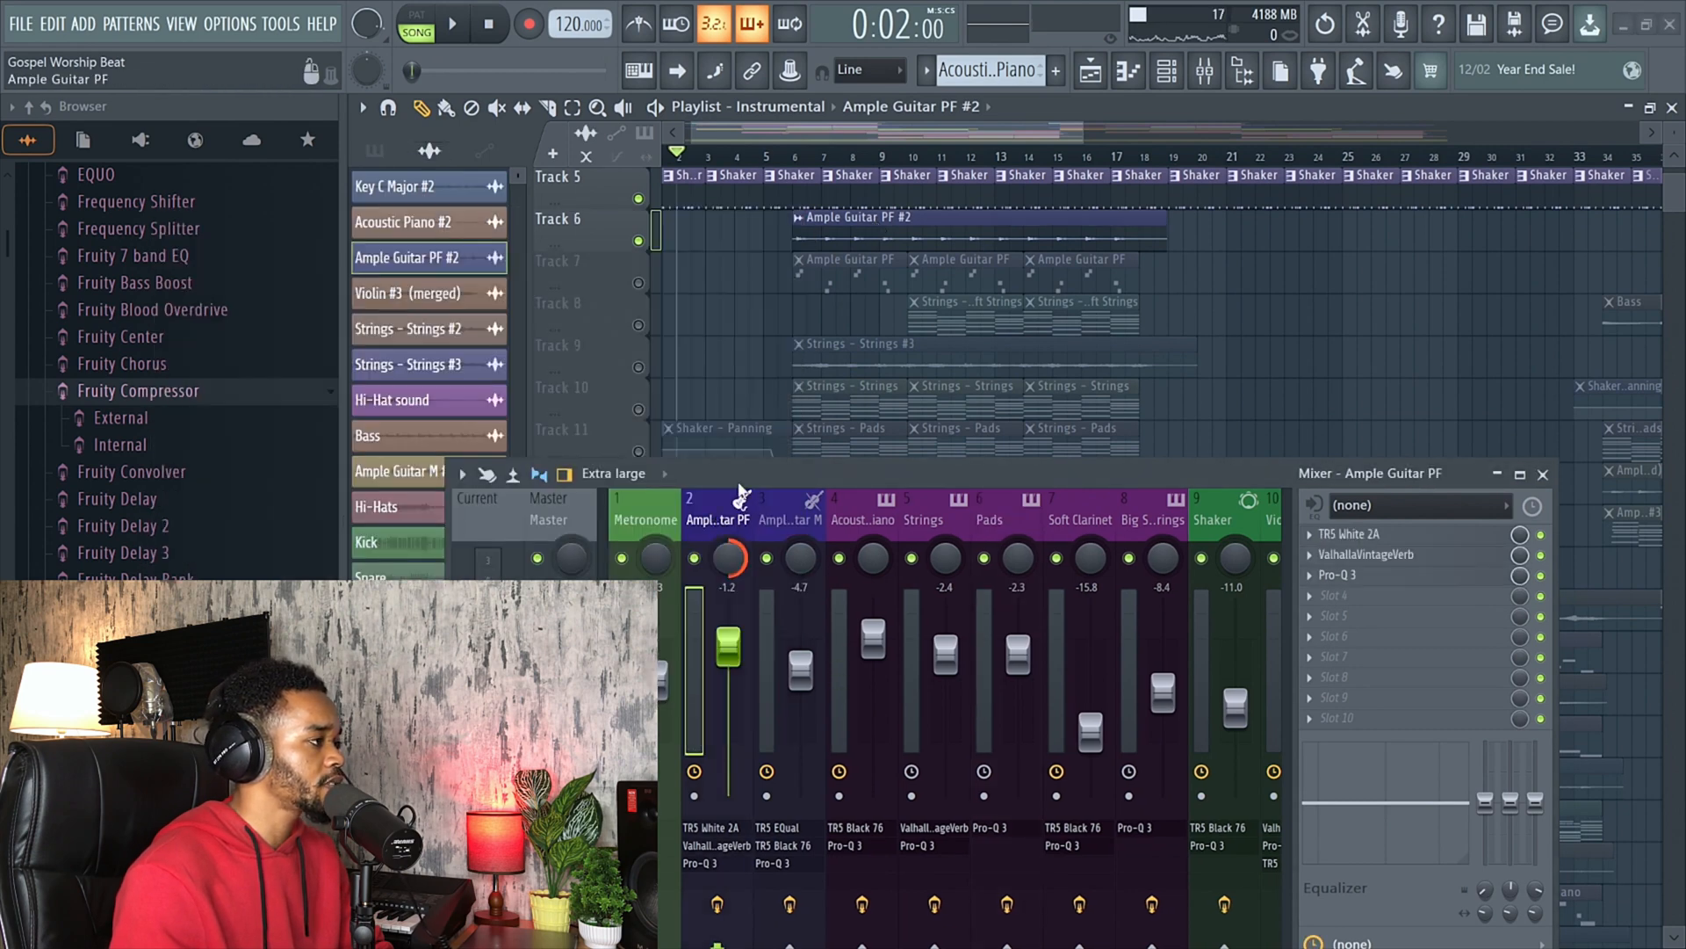
drag(743, 471, 743, 482)
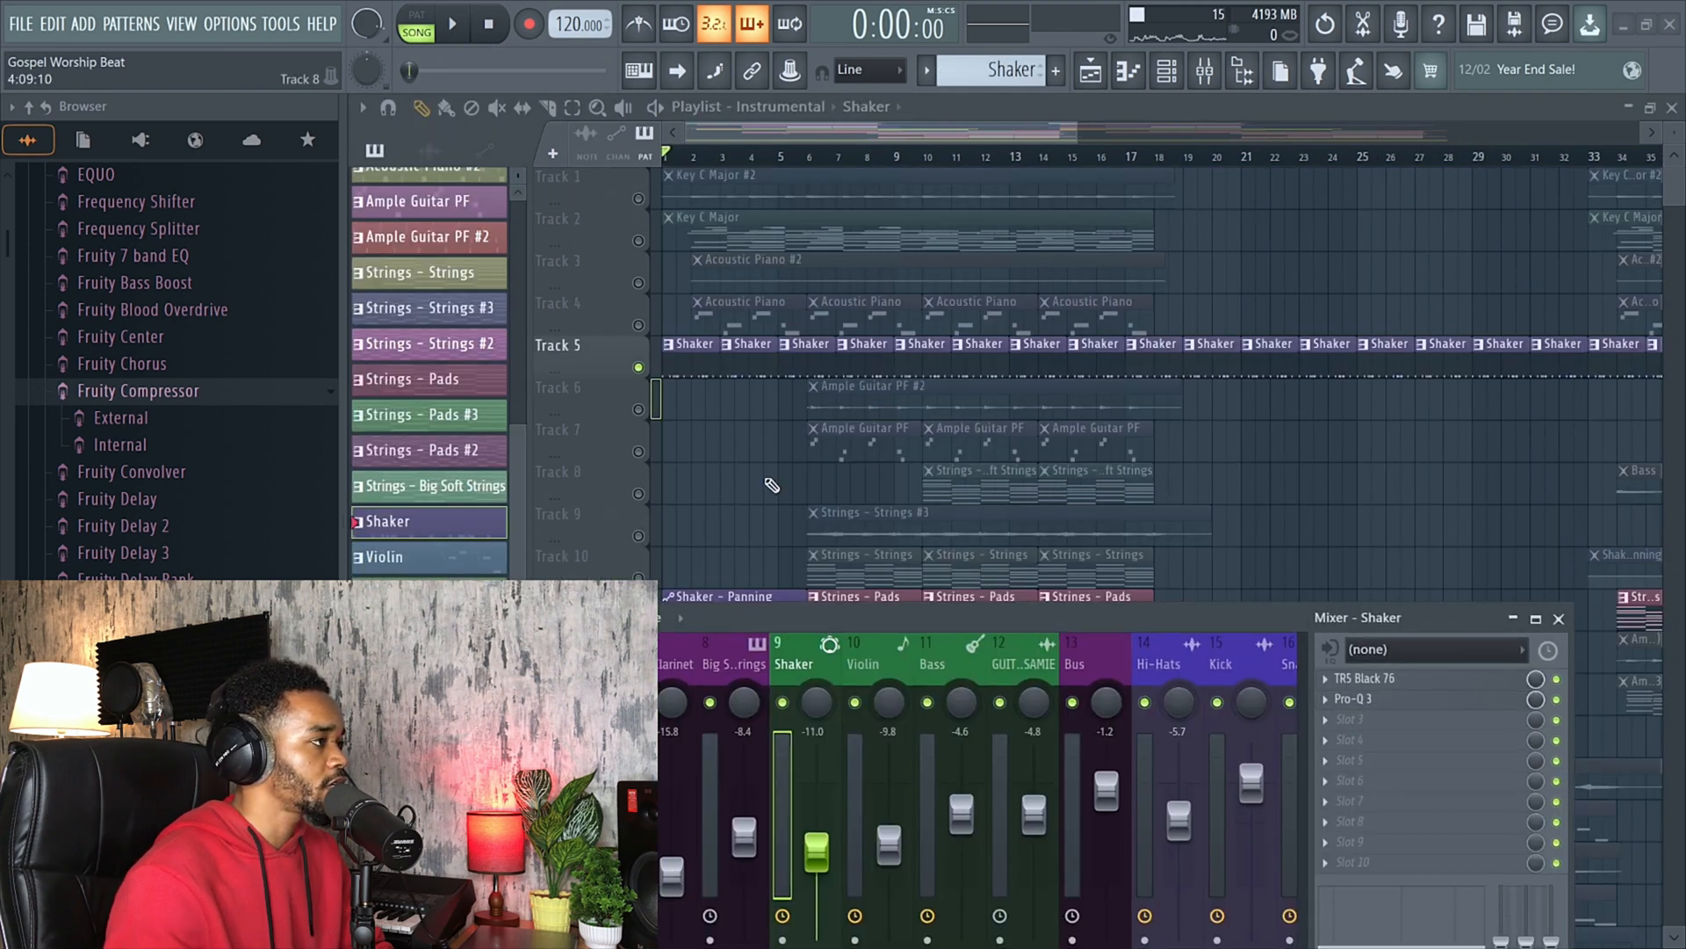
Move the Shaker - Panning automation clip from Track 11 up to Track 6 and unmute that track.
click(761, 470)
key(e)
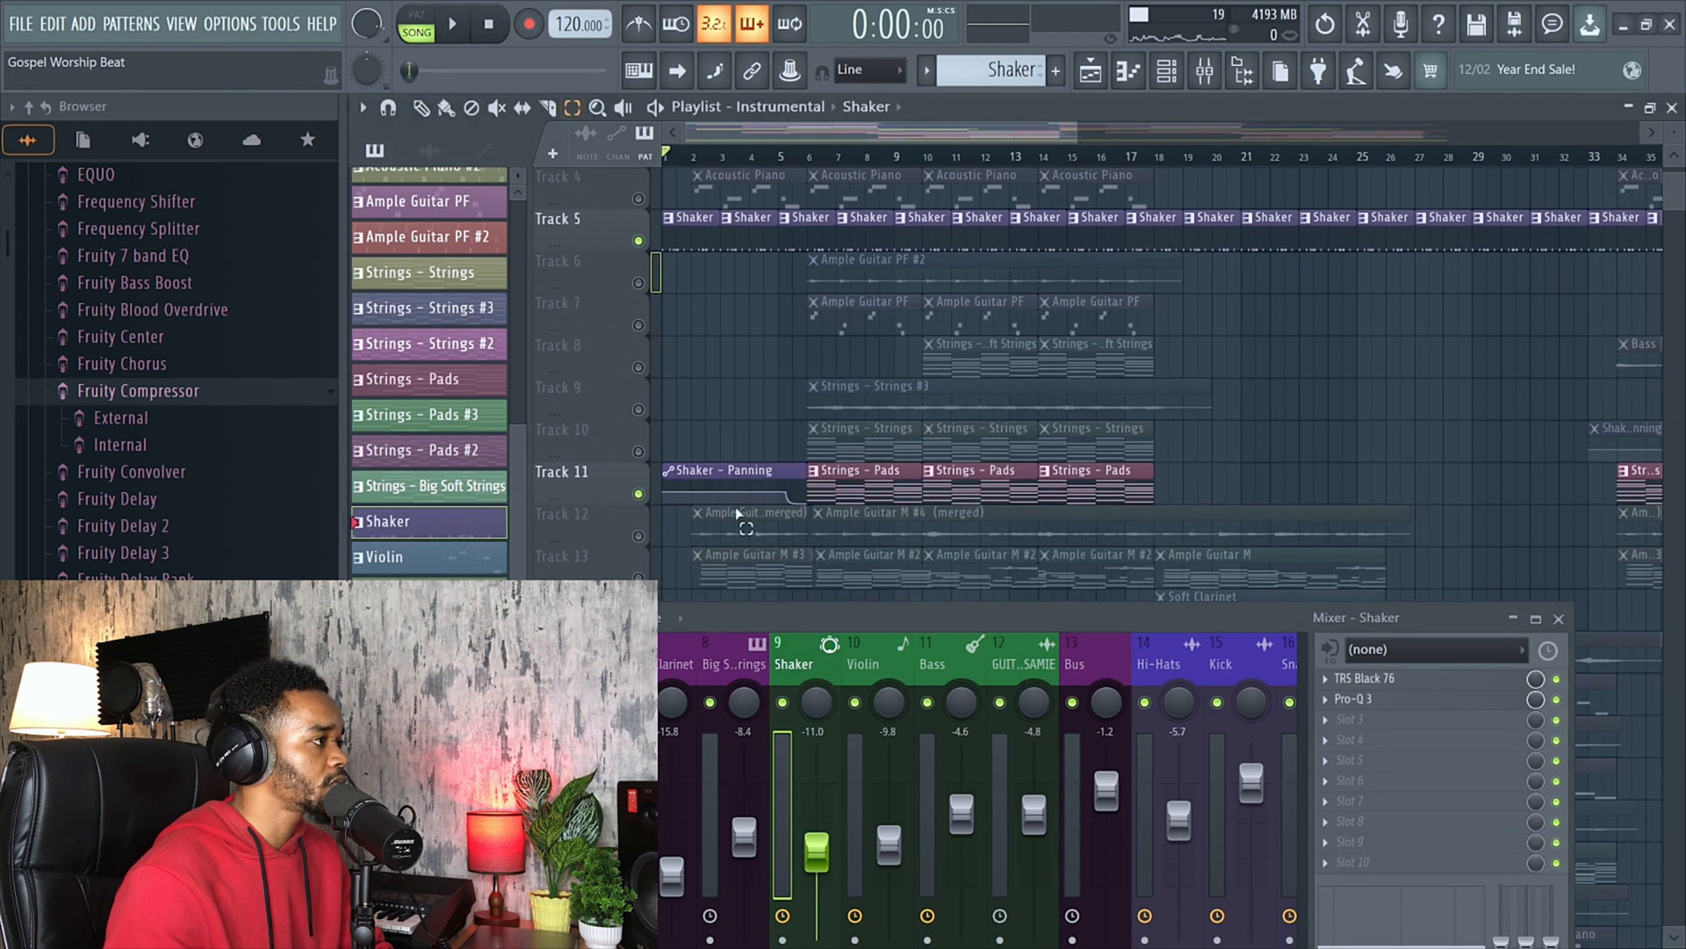
key(shift+Up)
key(shift+Up)
key(shift+Up)
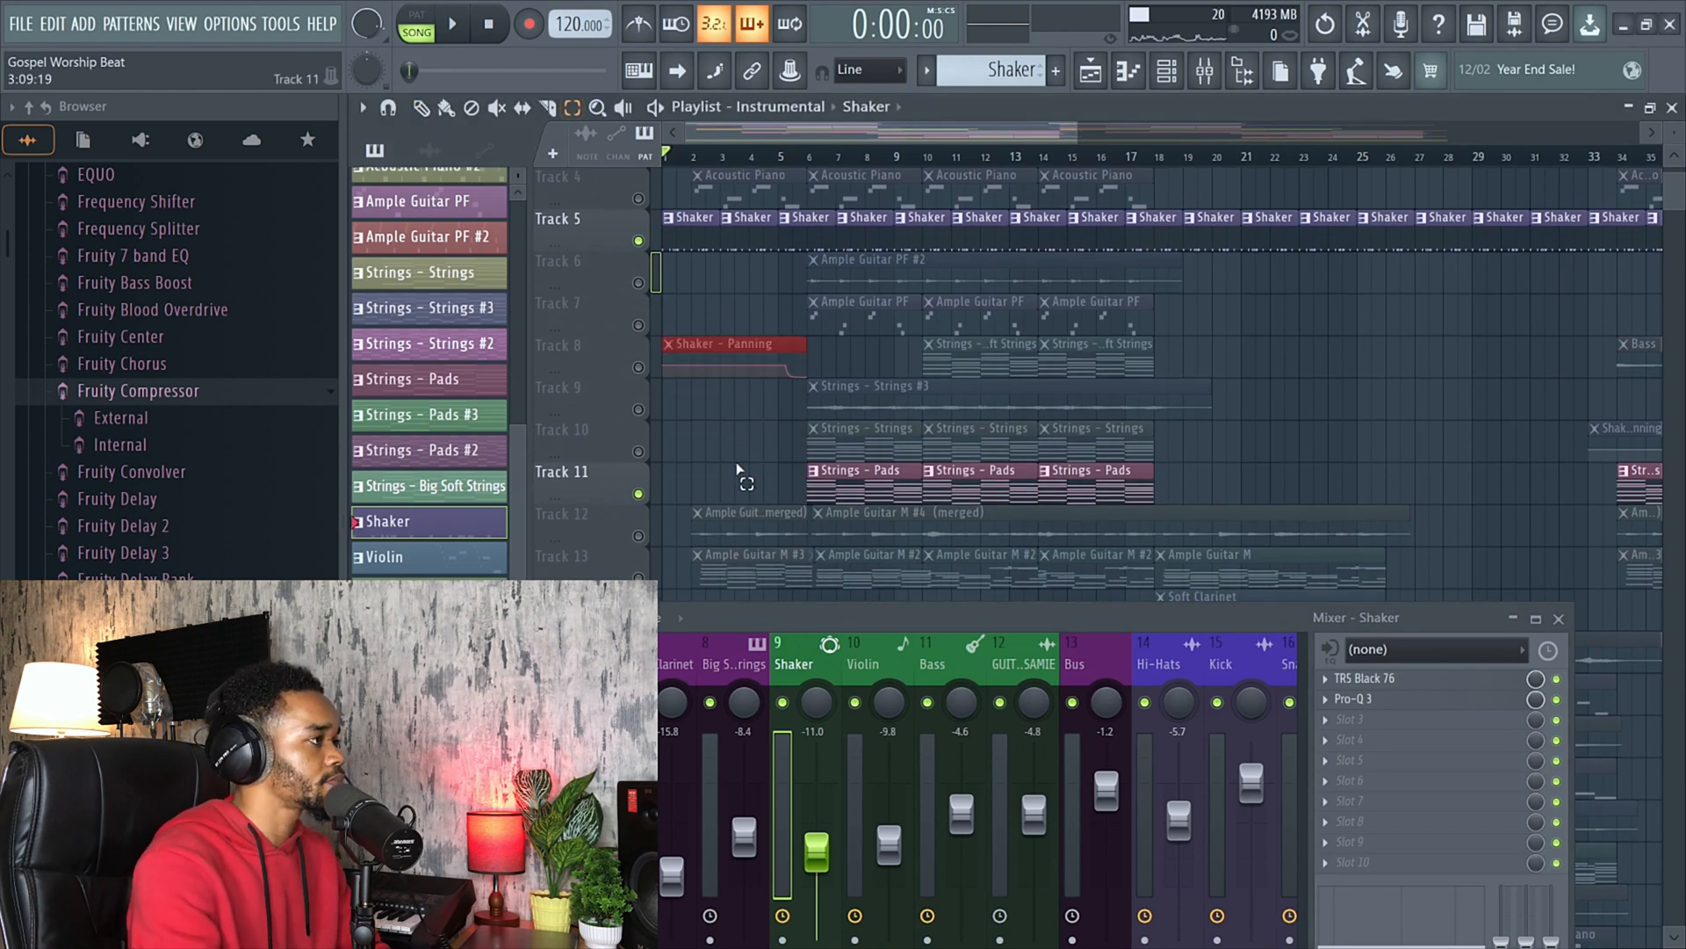
click(639, 283)
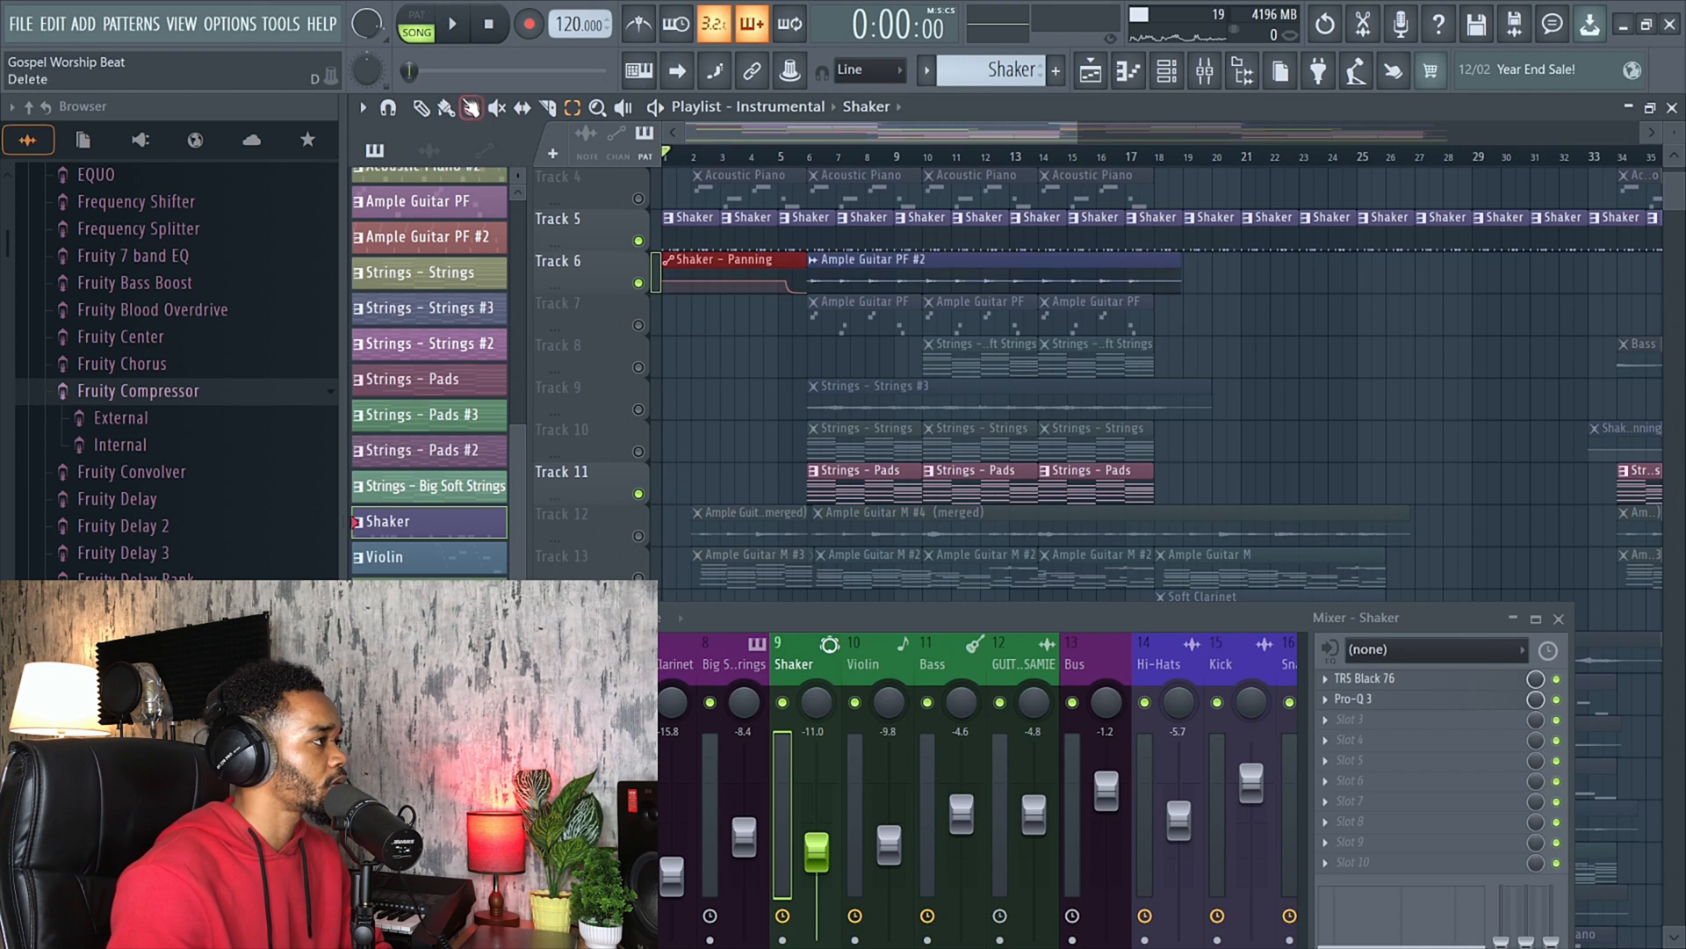
Play the Shaker with its panning automation from about bar 4 through the curve's drop before bar 6.
scroll(742, 360, up, 1)
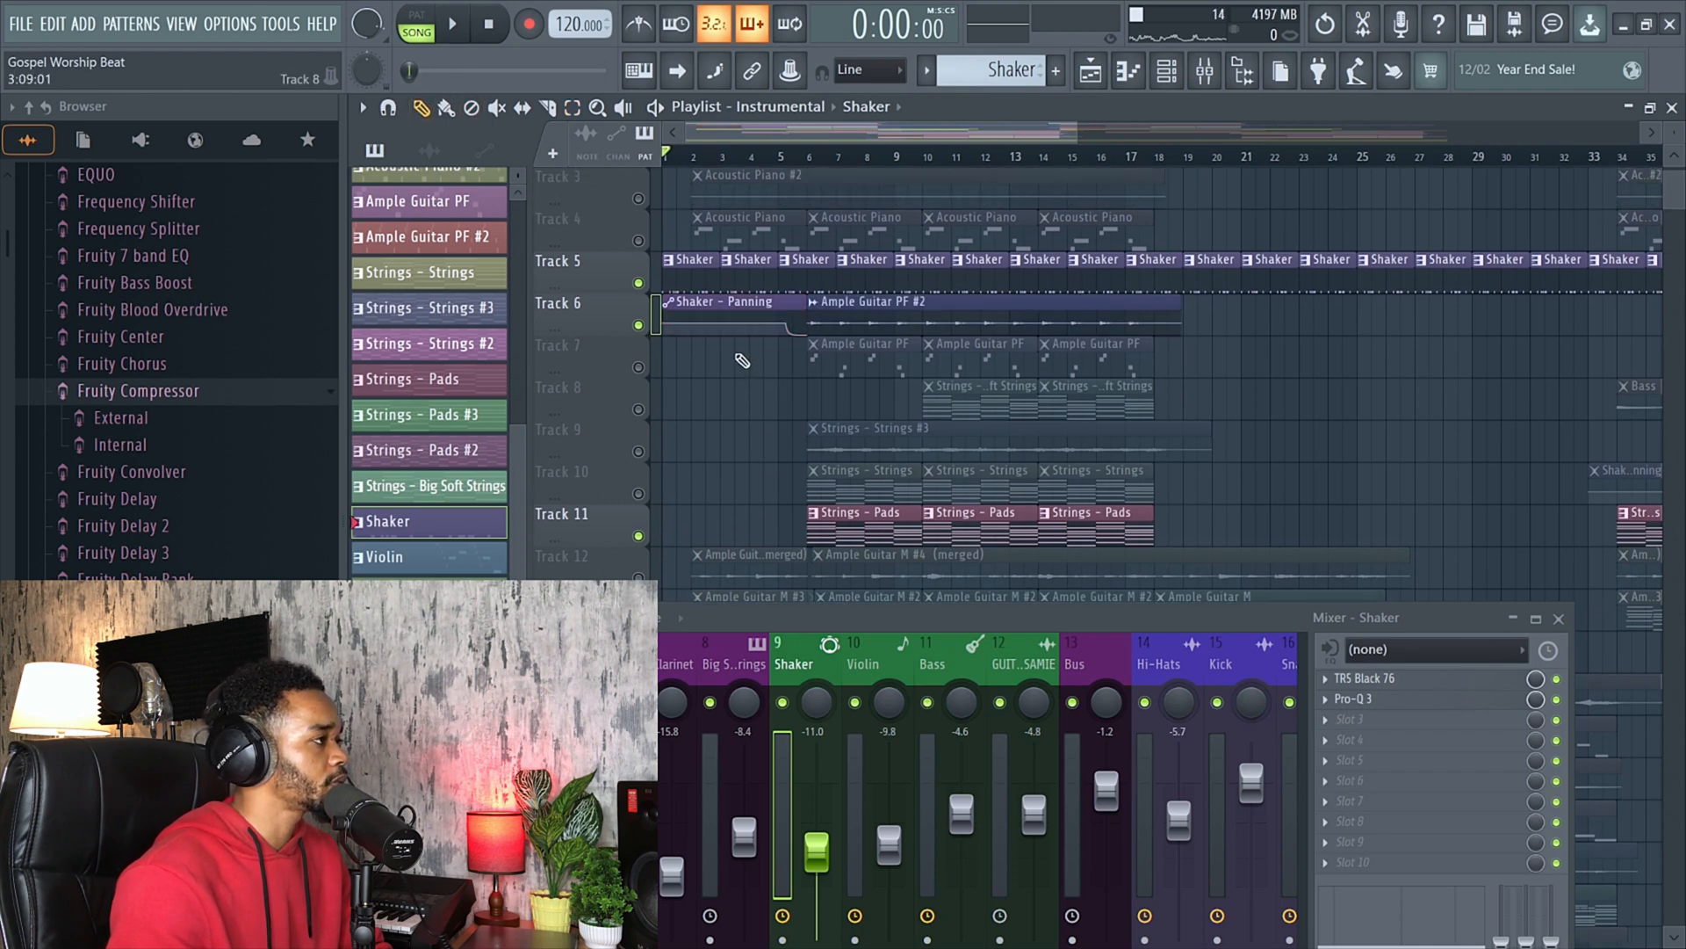
key(space)
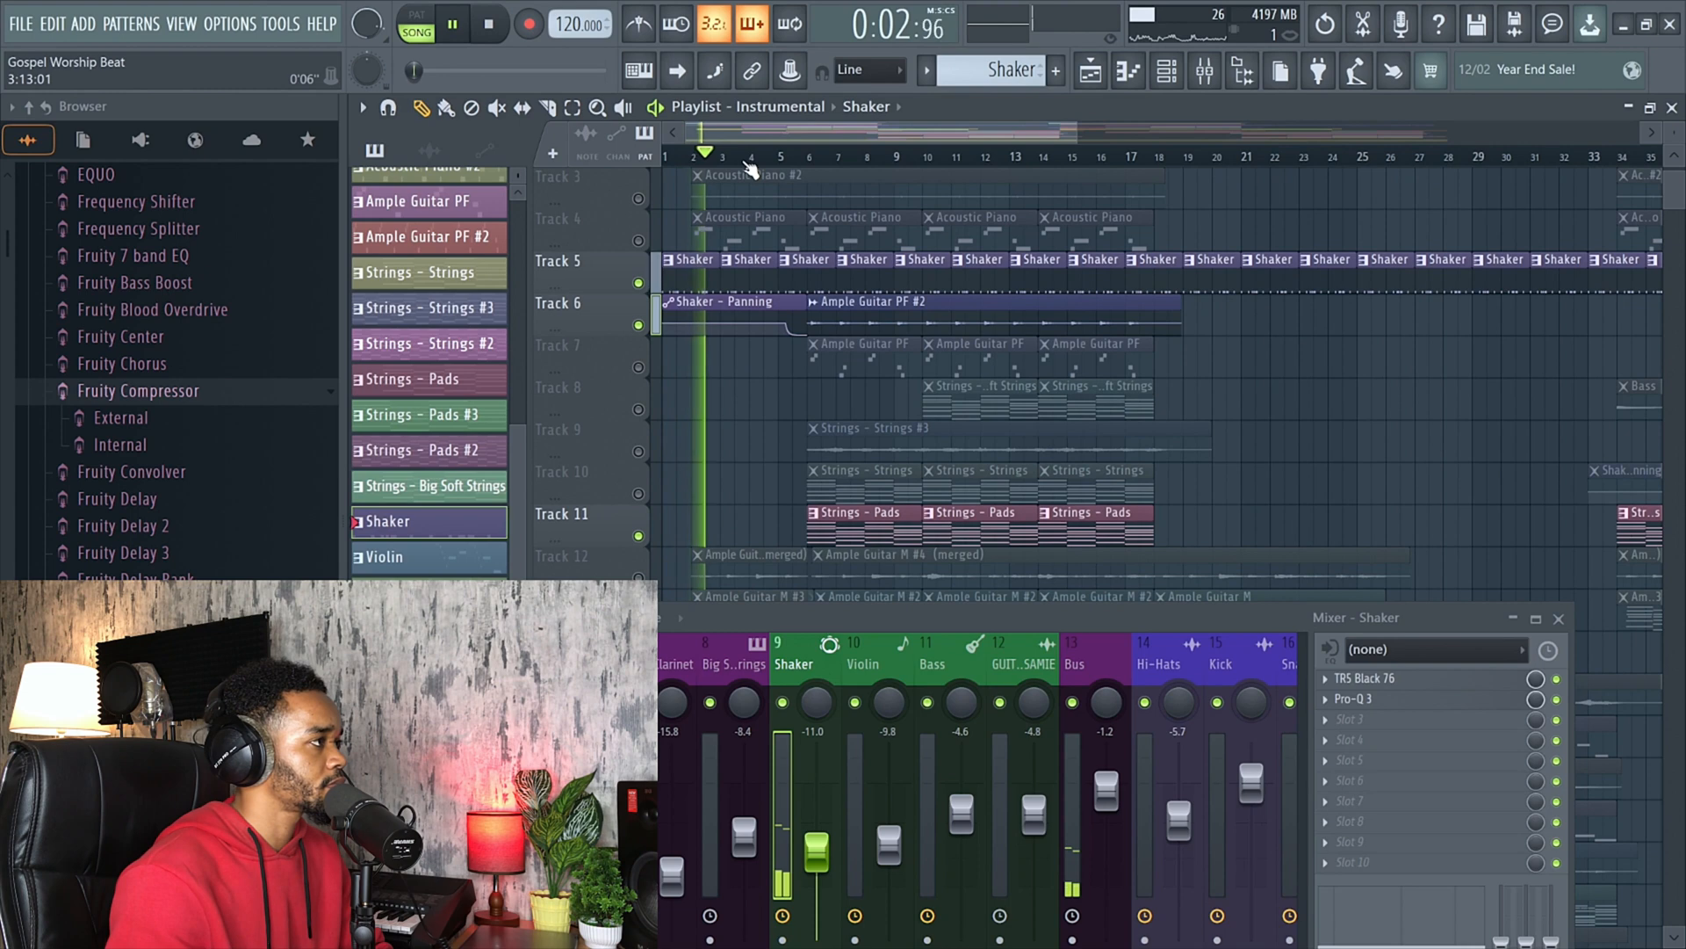
click(754, 158)
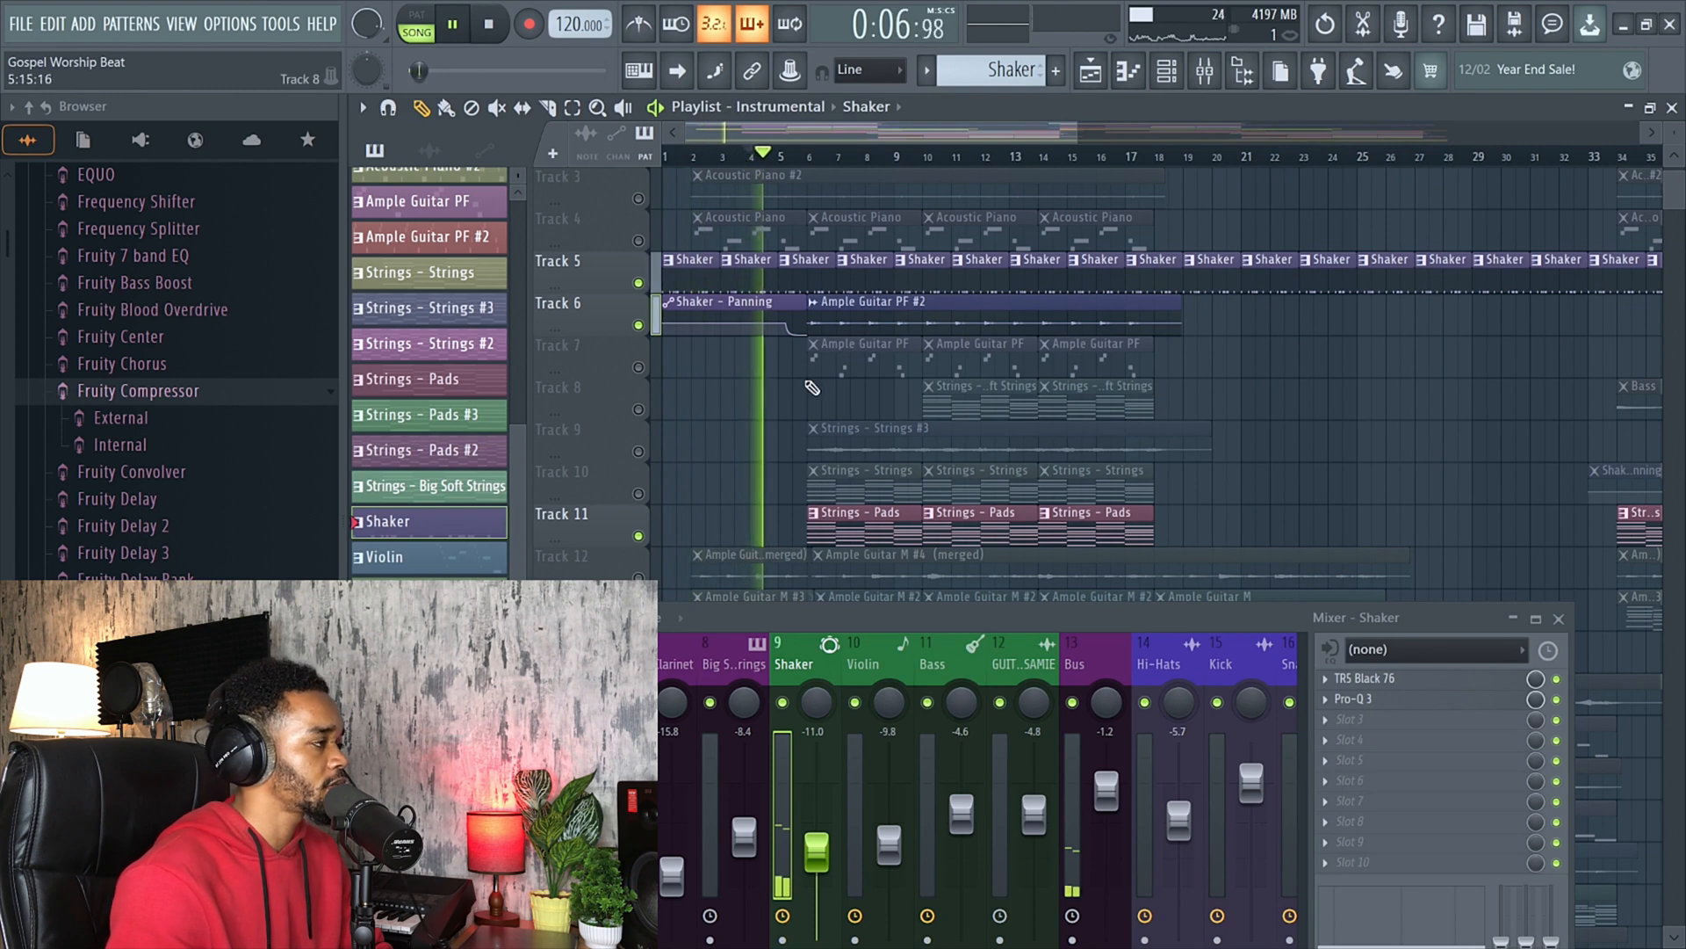
scroll(790, 264, up, 3)
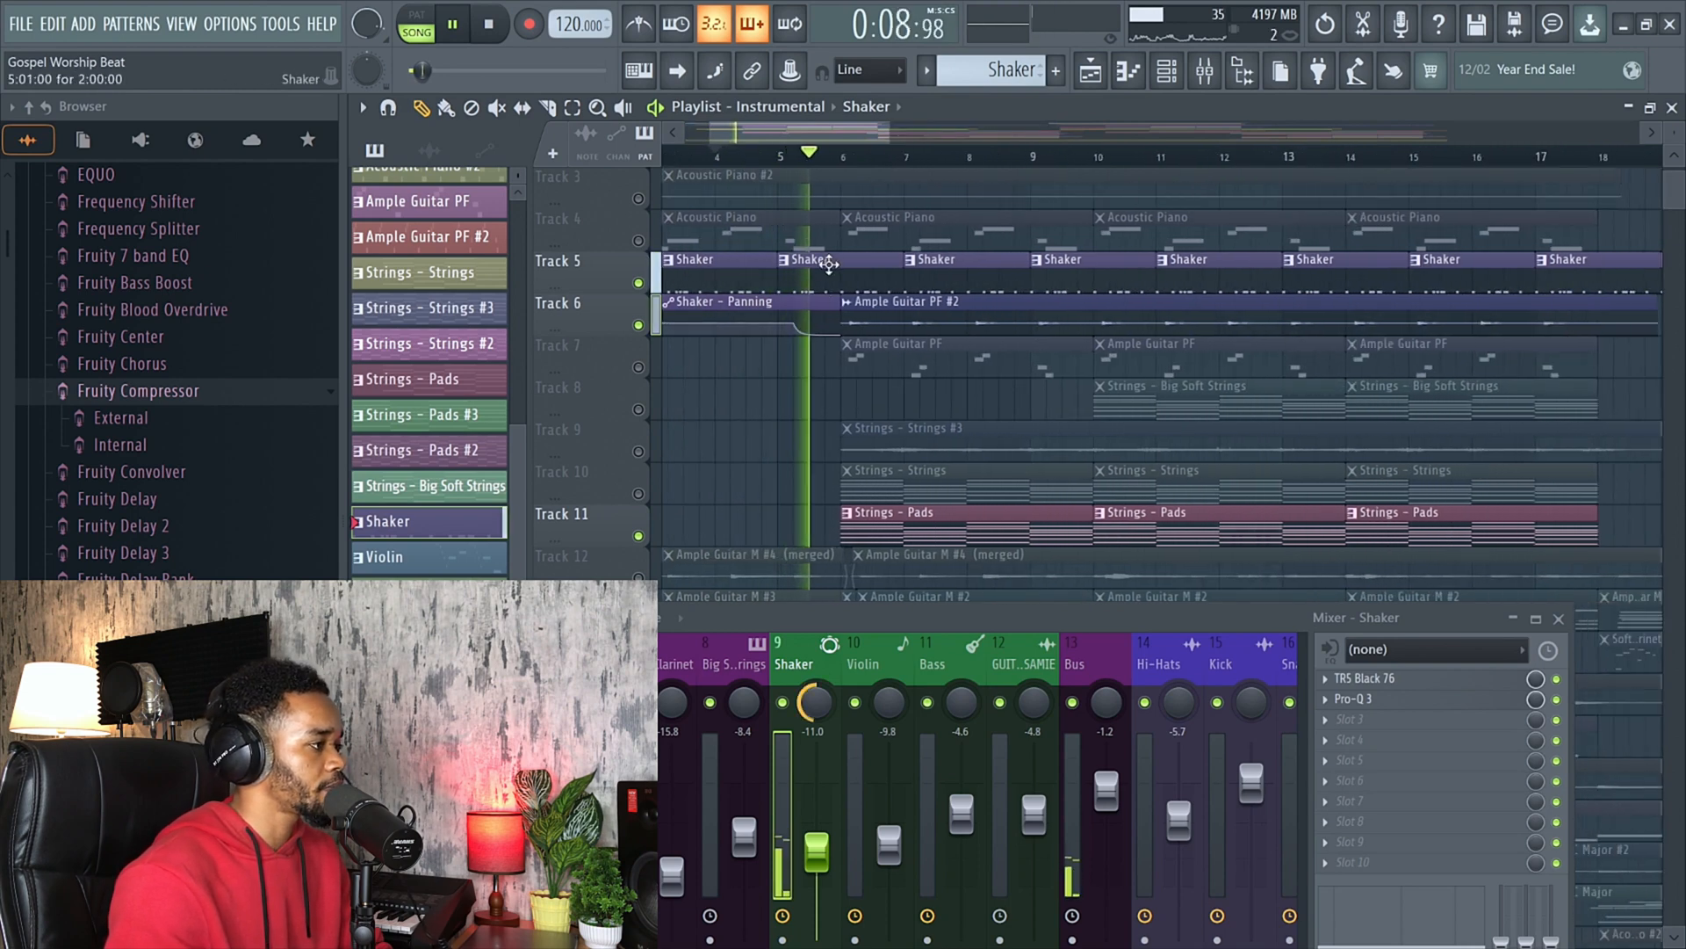
key(space)
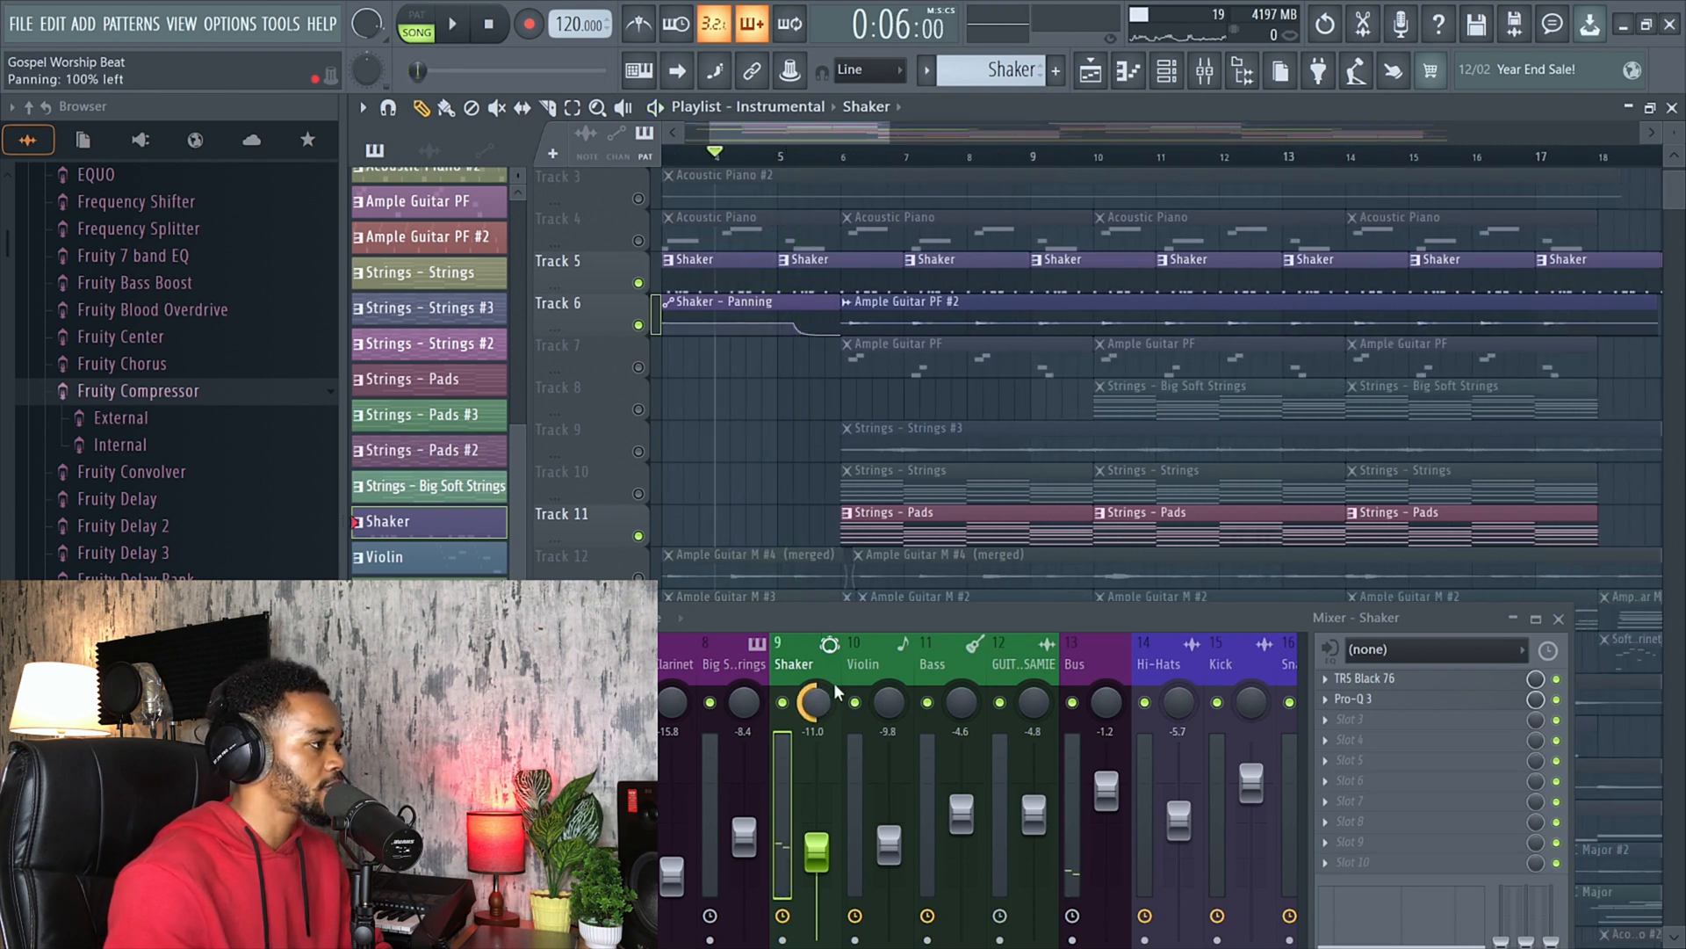
Select bars 1 to 5 in the playlist and reset the Shaker mixer track's panning to centre.
scroll(791, 269, left, 2)
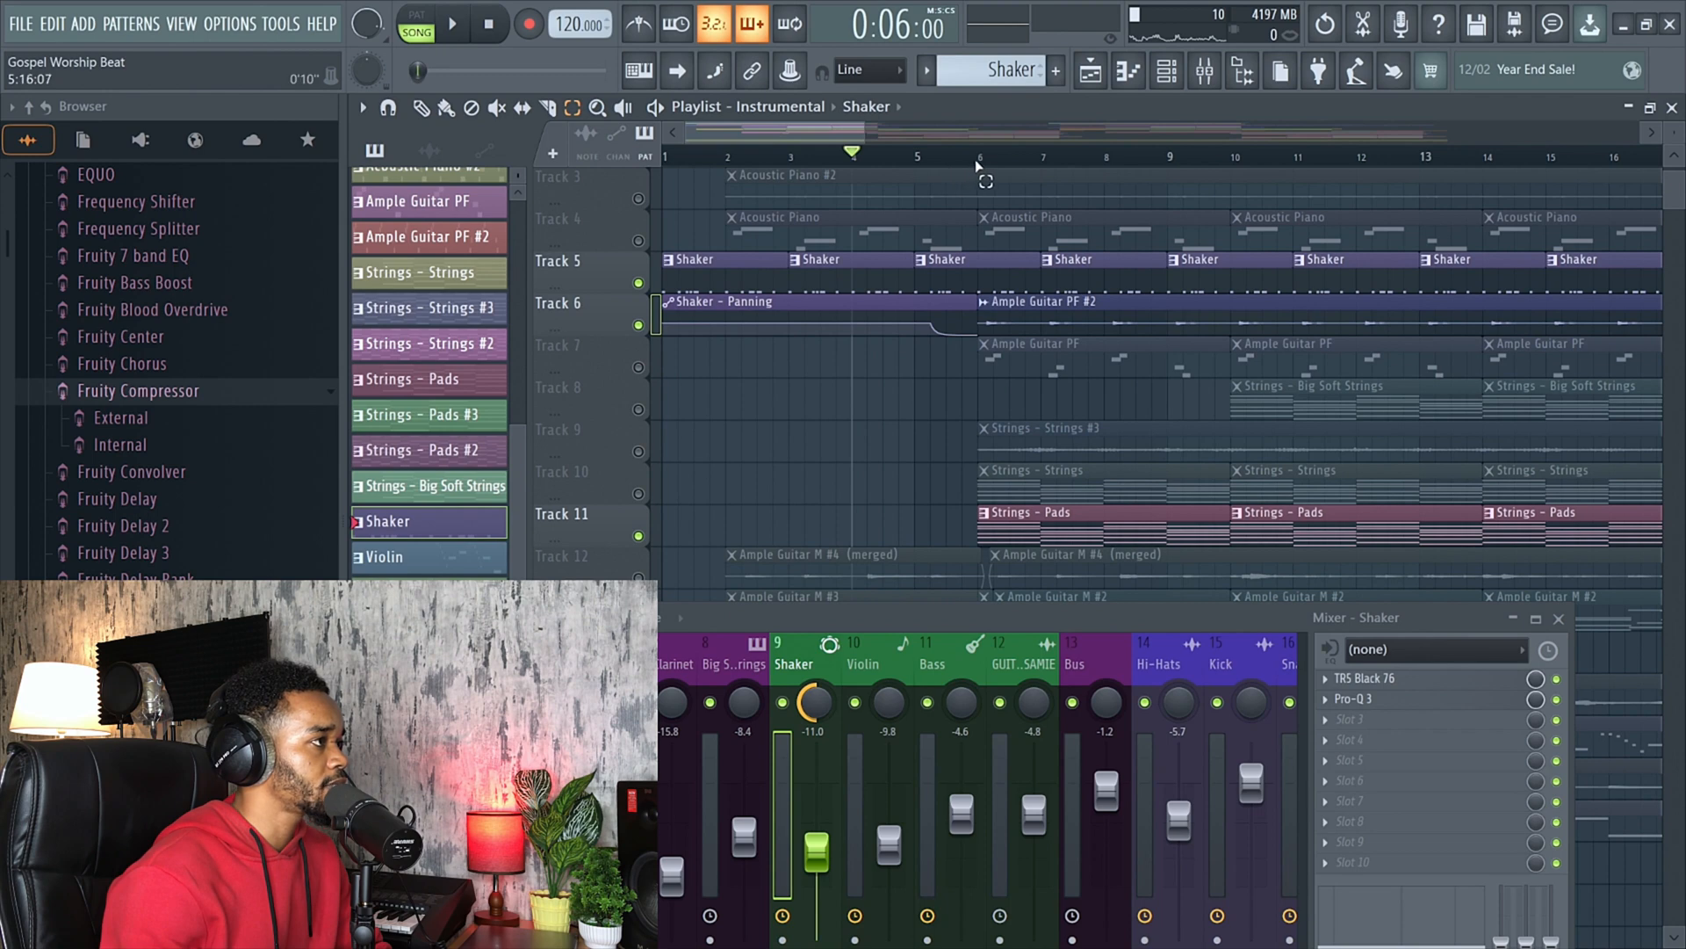
drag(976, 167, 708, 172)
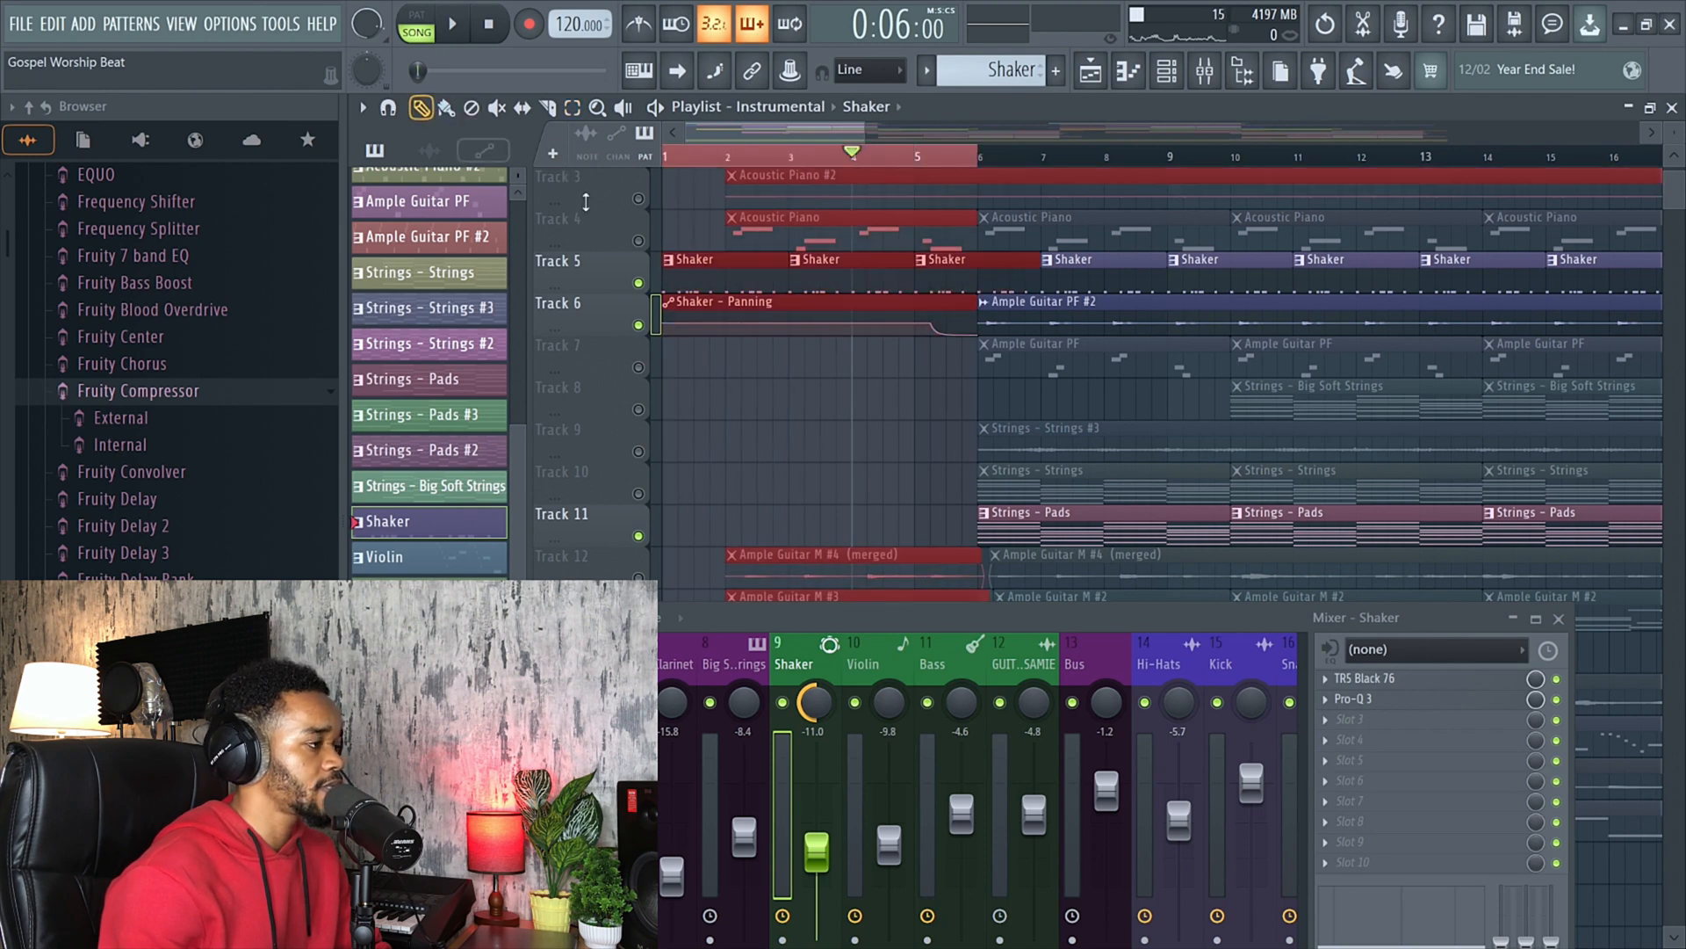
drag(801, 612, 804, 529)
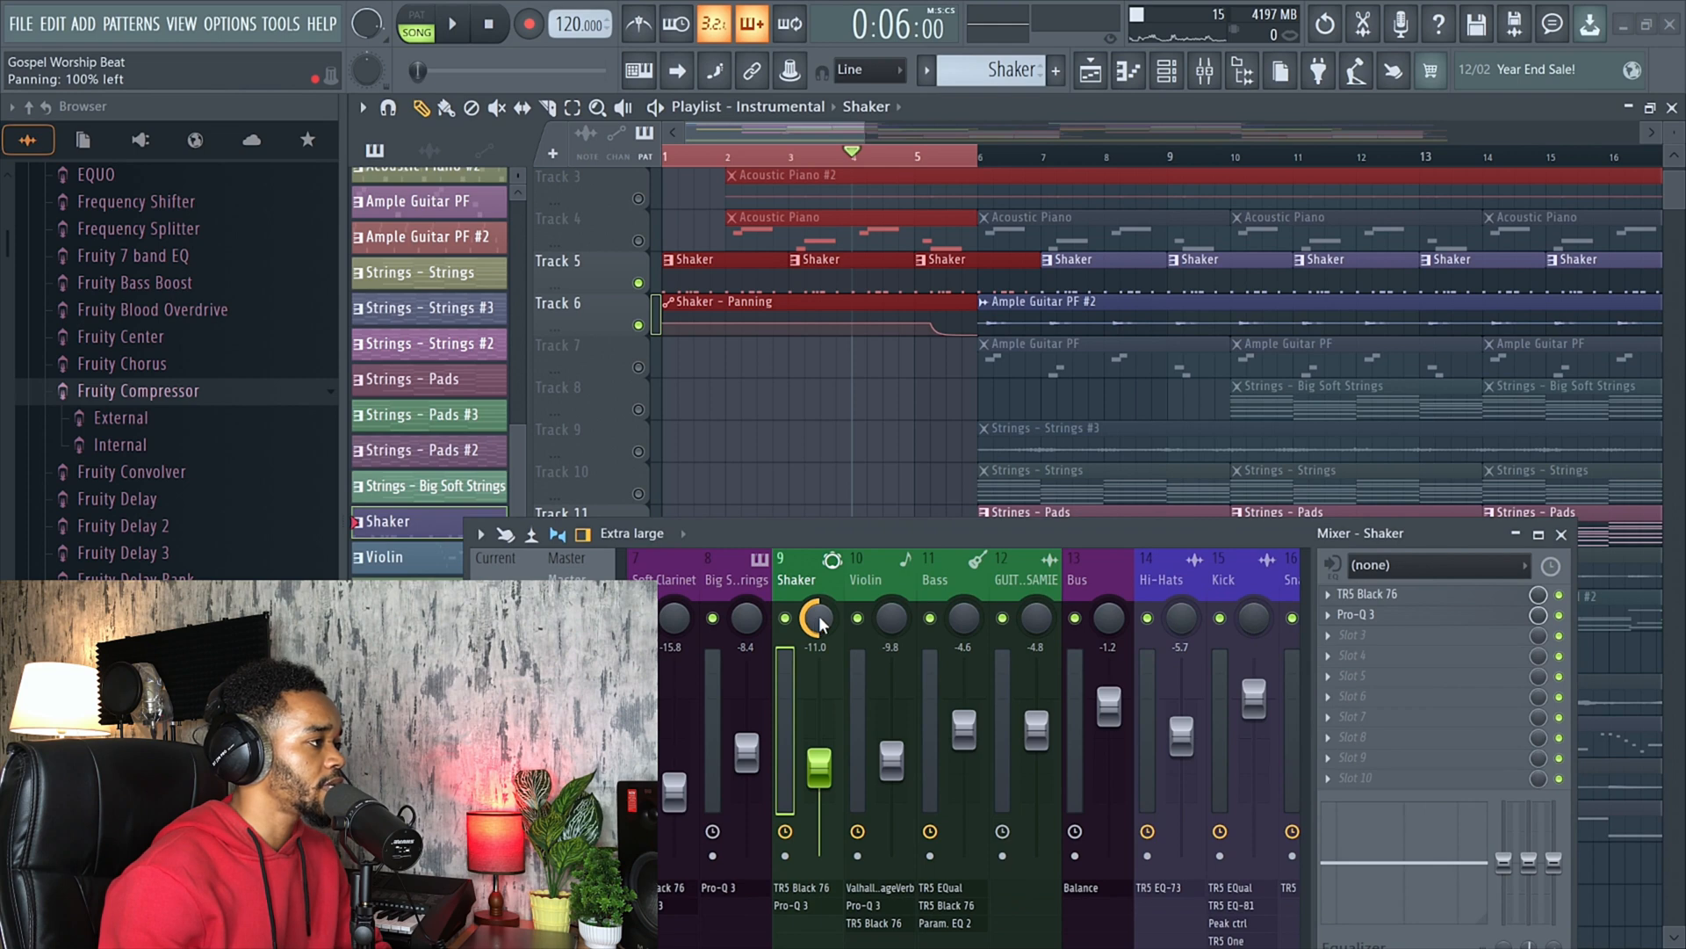
right_click(821, 624)
click(848, 605)
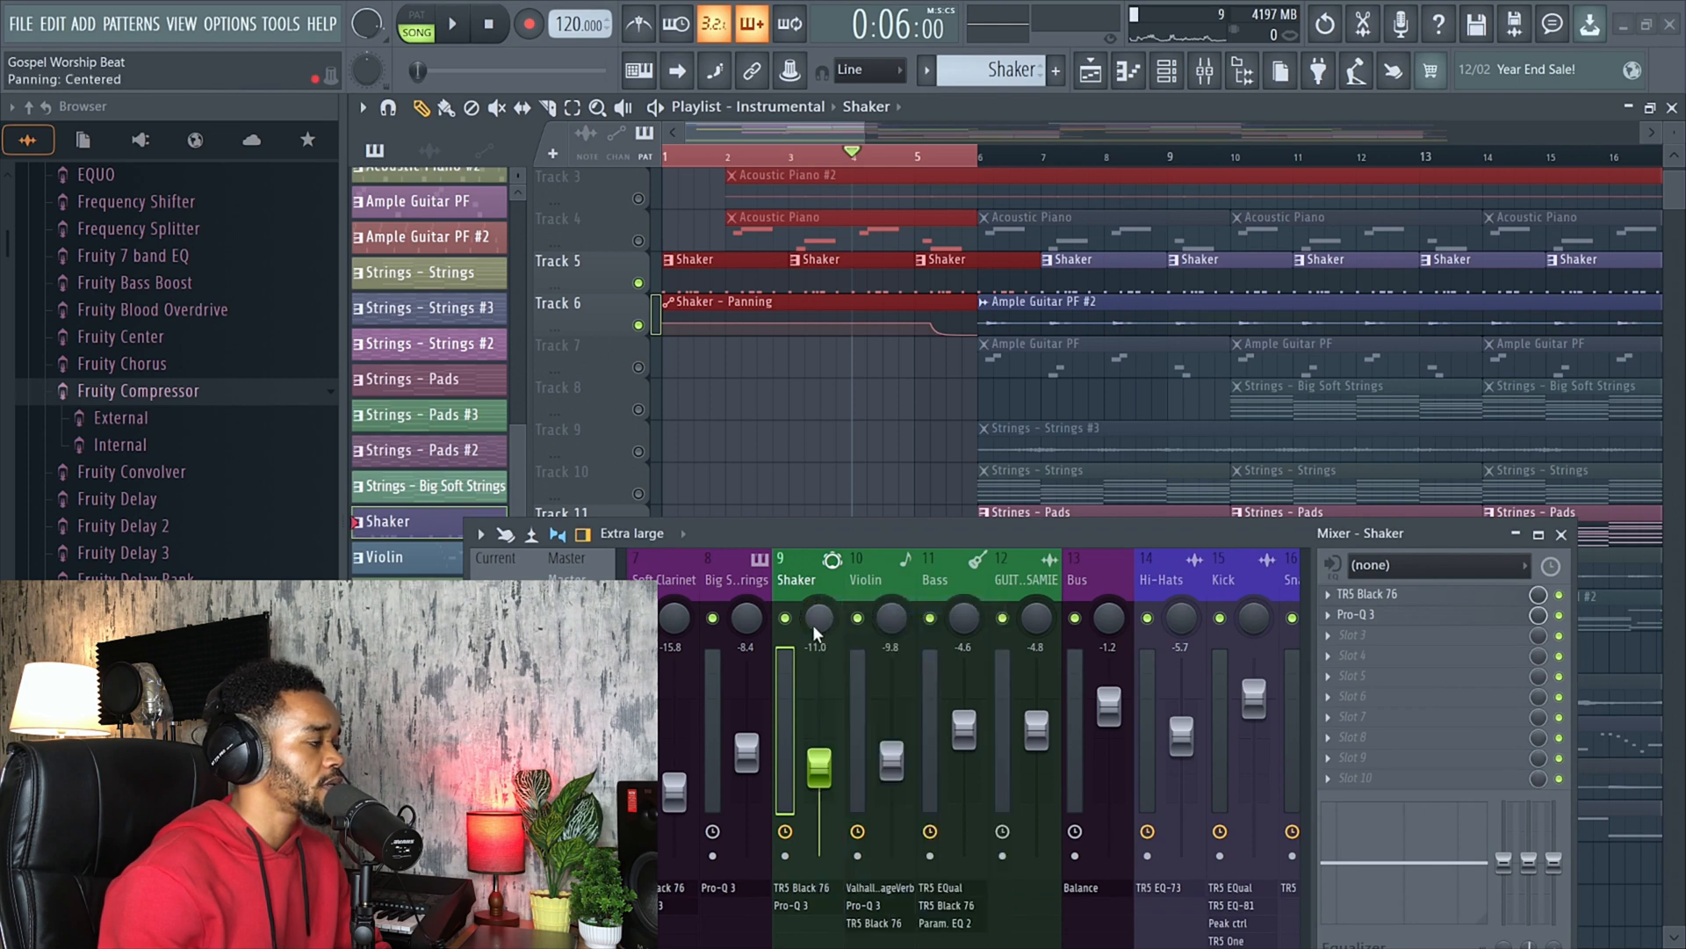
Create an automation clip for the Shaker mixer track's panning and unmute Track 7, which holds the clip.
right_click(816, 620)
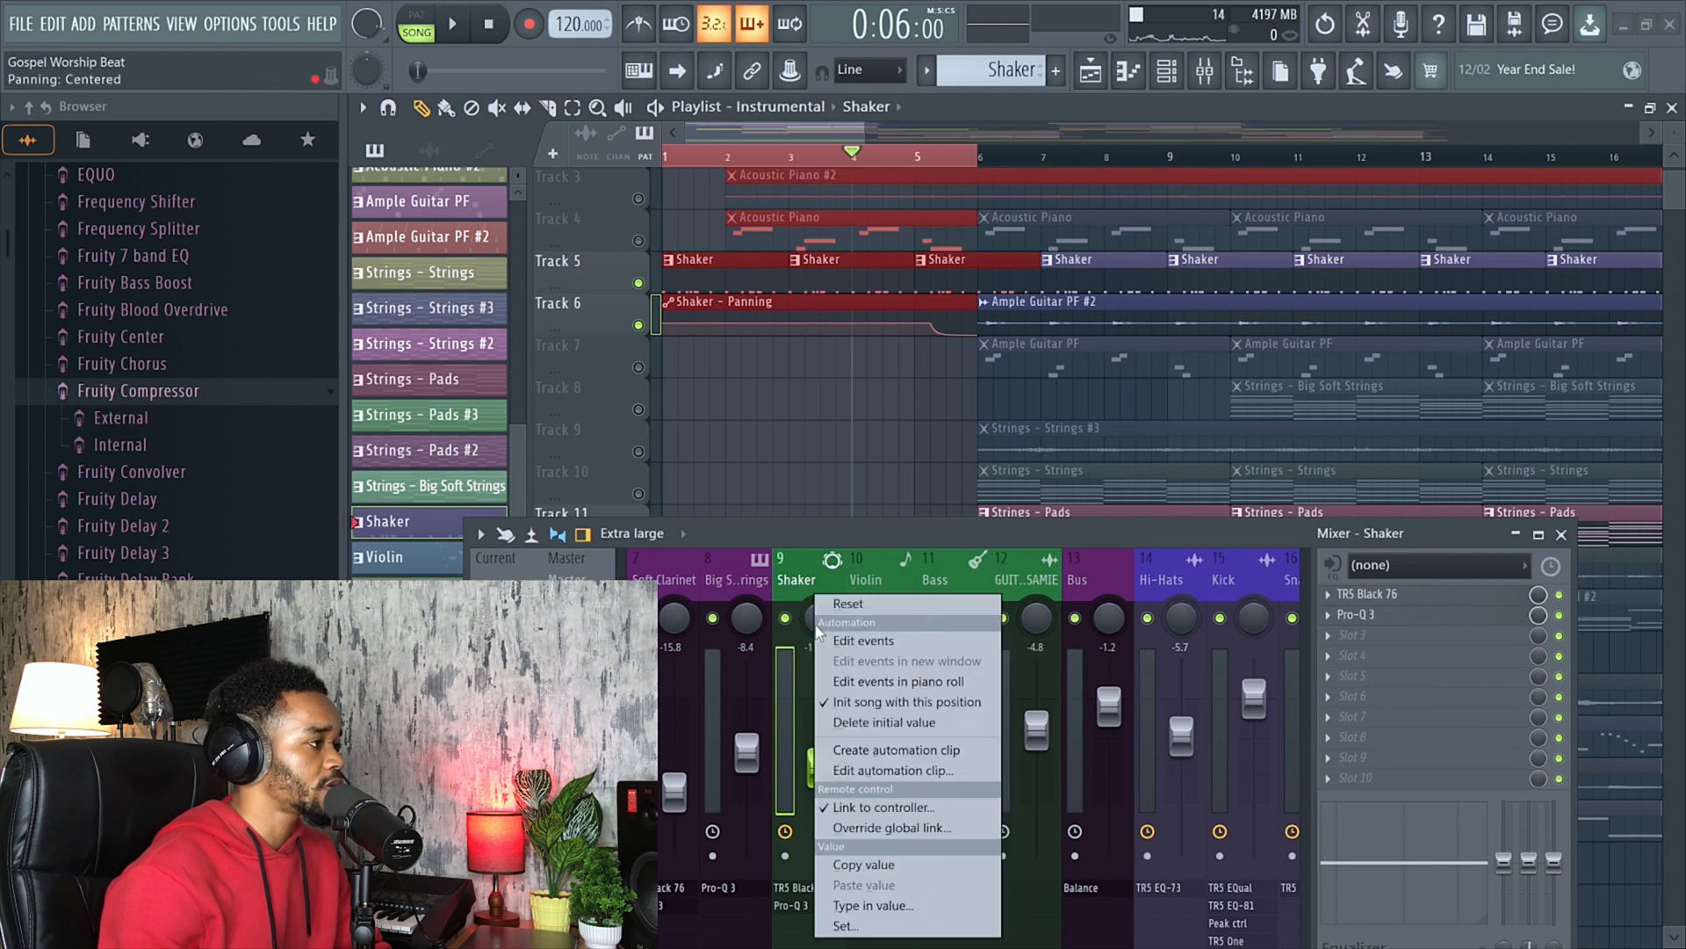
click(900, 751)
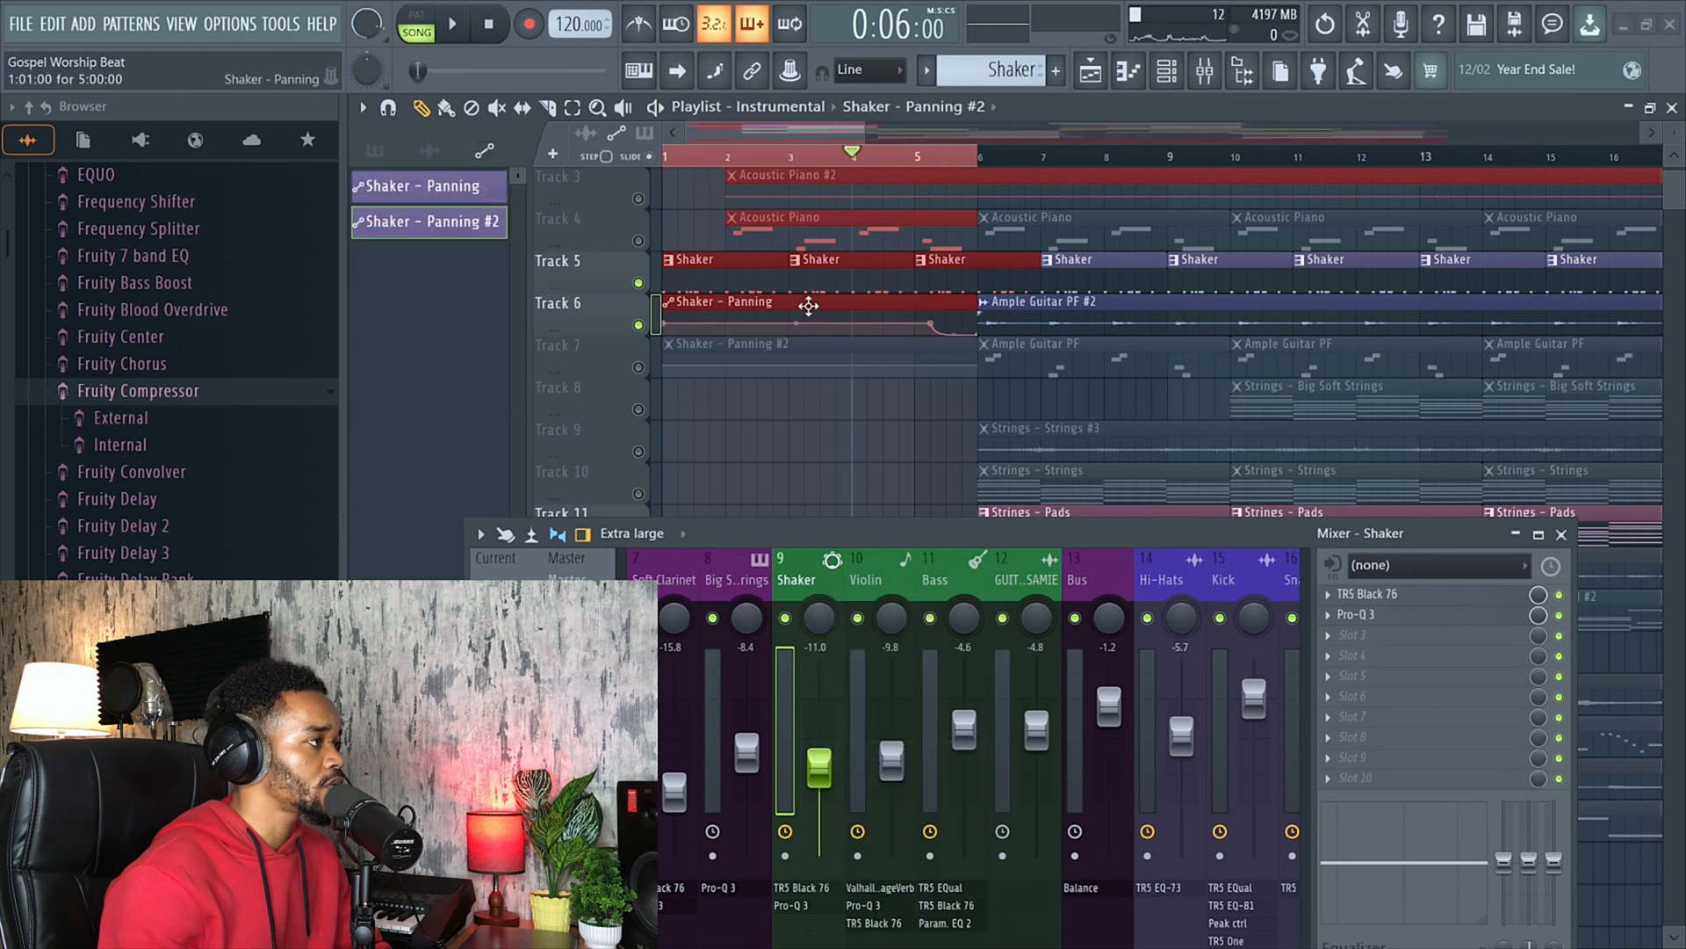
click(640, 366)
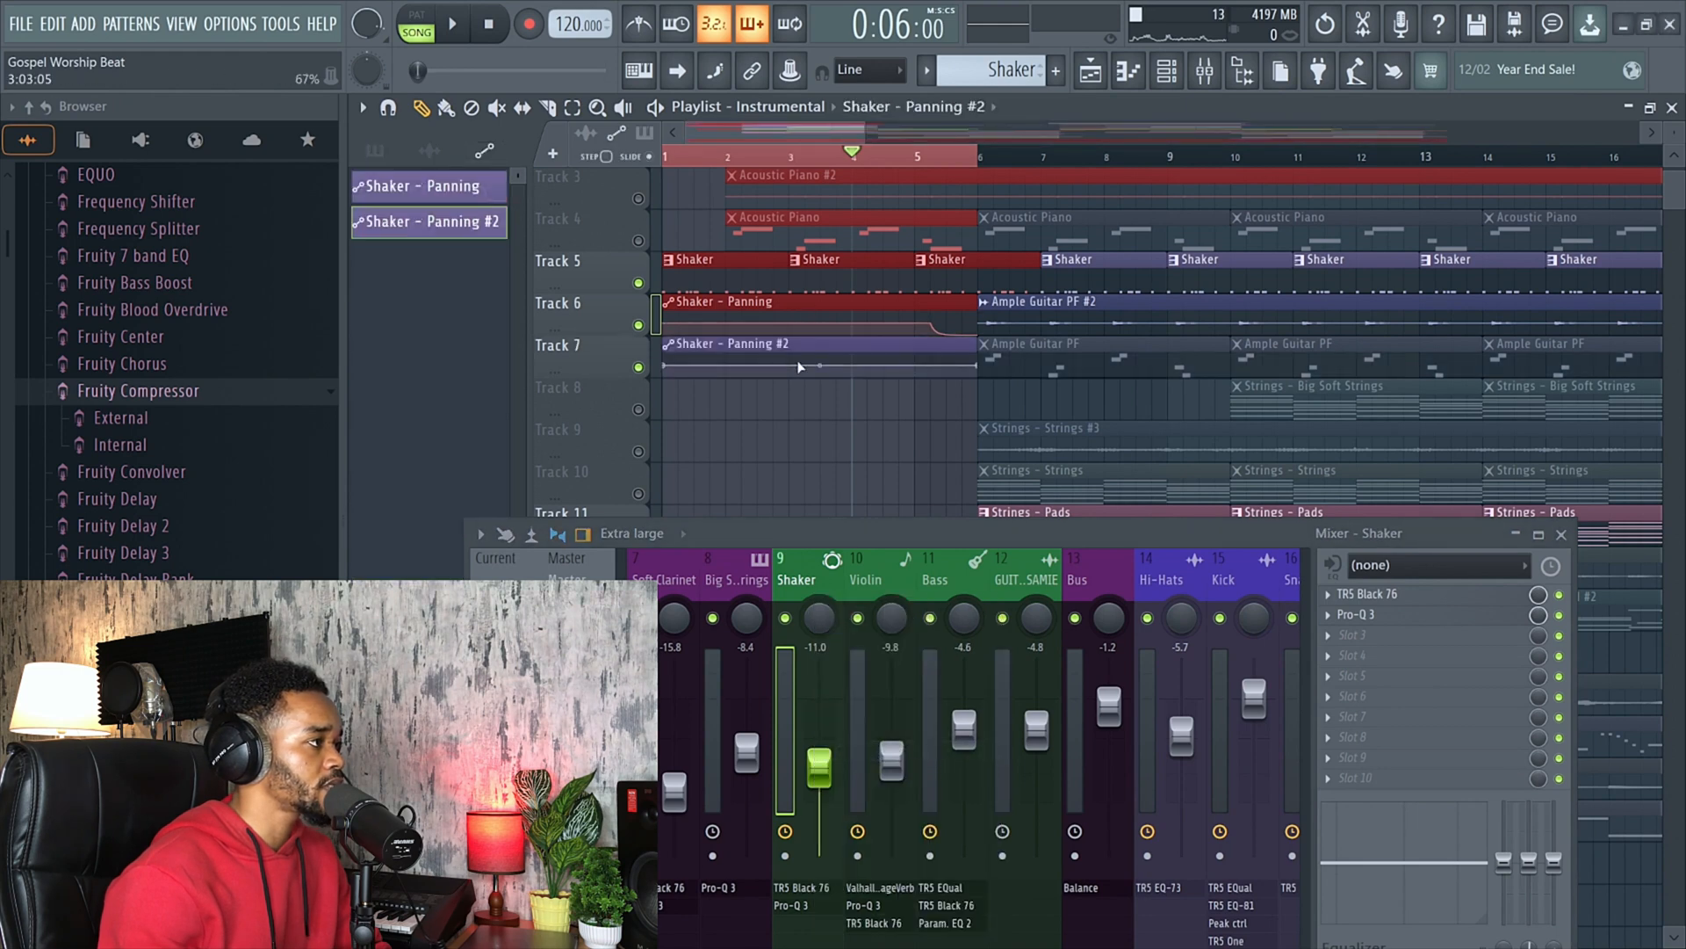
Shape the Shaker - Panning #2 curve to drop around bar 5 and rise just before bar 6, and remove that clip.
click(931, 365)
scroll(956, 367, up, 2)
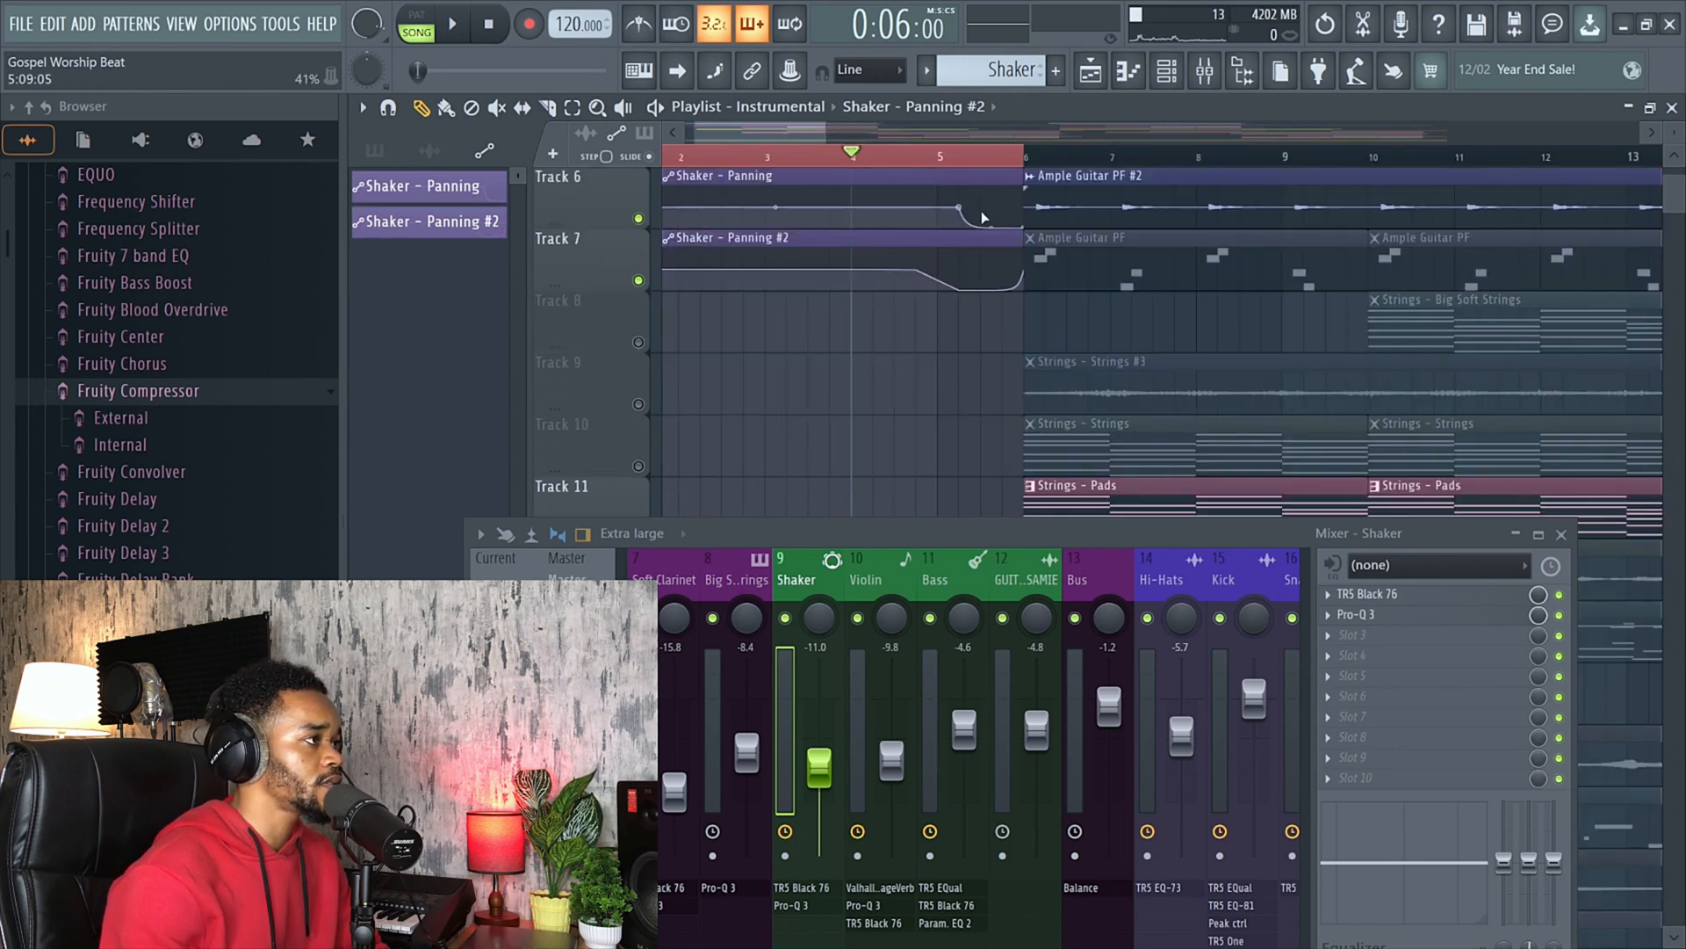
scroll(957, 275, down, 3)
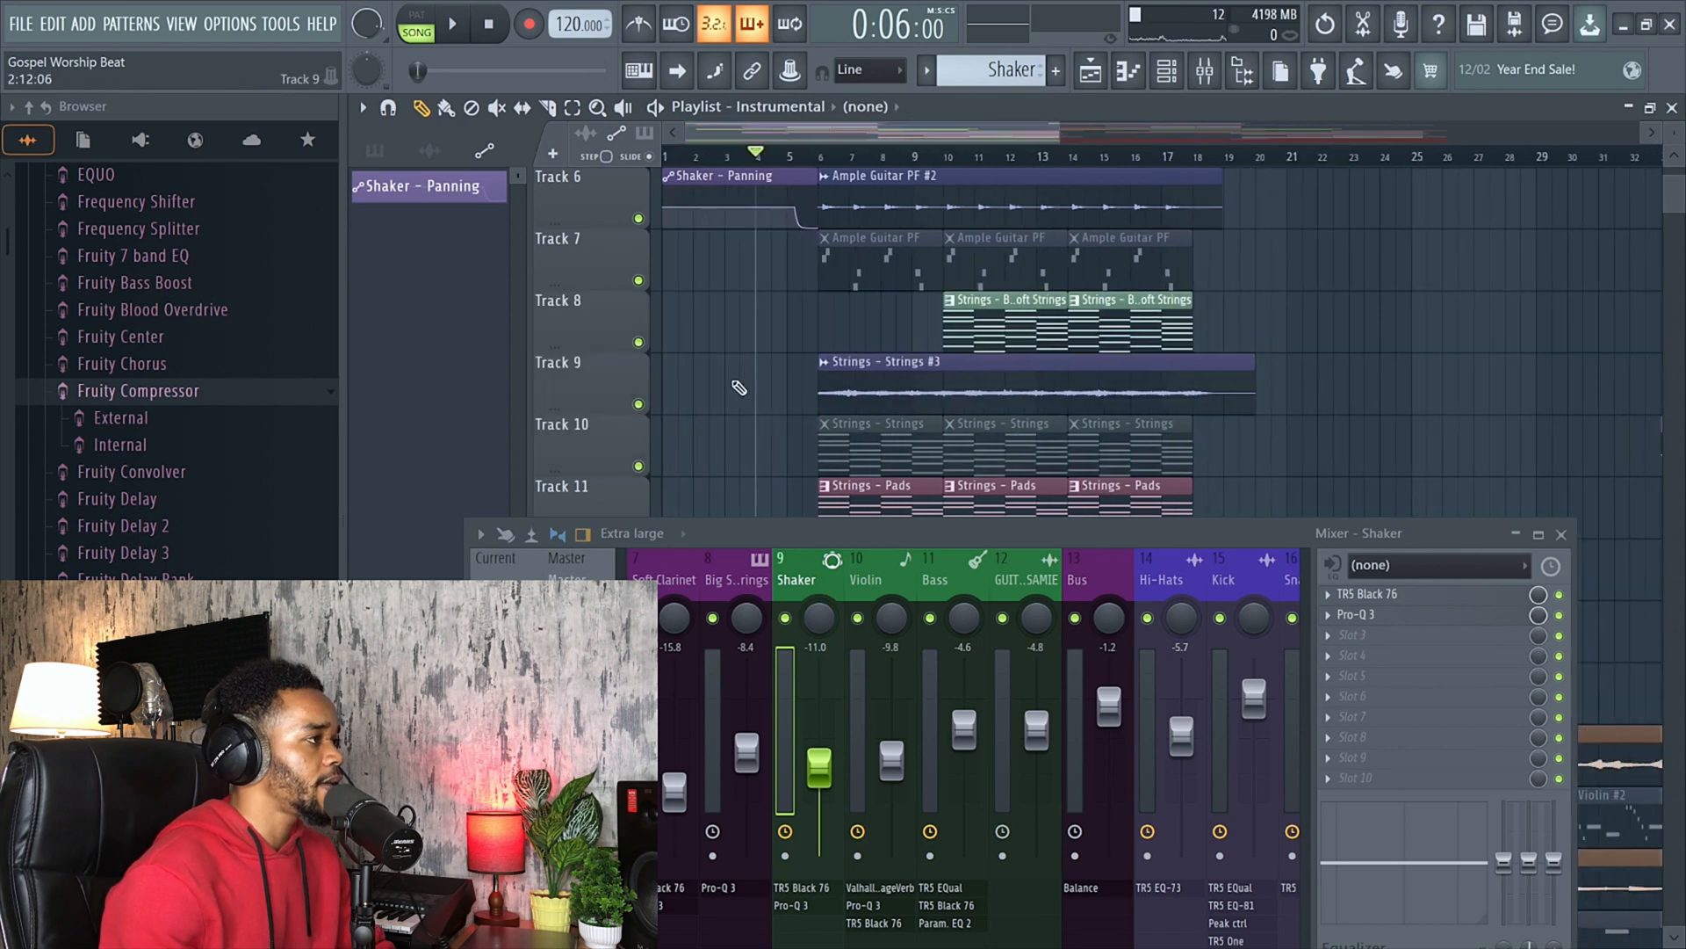
Play Track 9's Strings - Strings #3 alone from bar 6, and play it again with Track 11's Strings - Pads unmuted.
scroll(759, 395, down, 2)
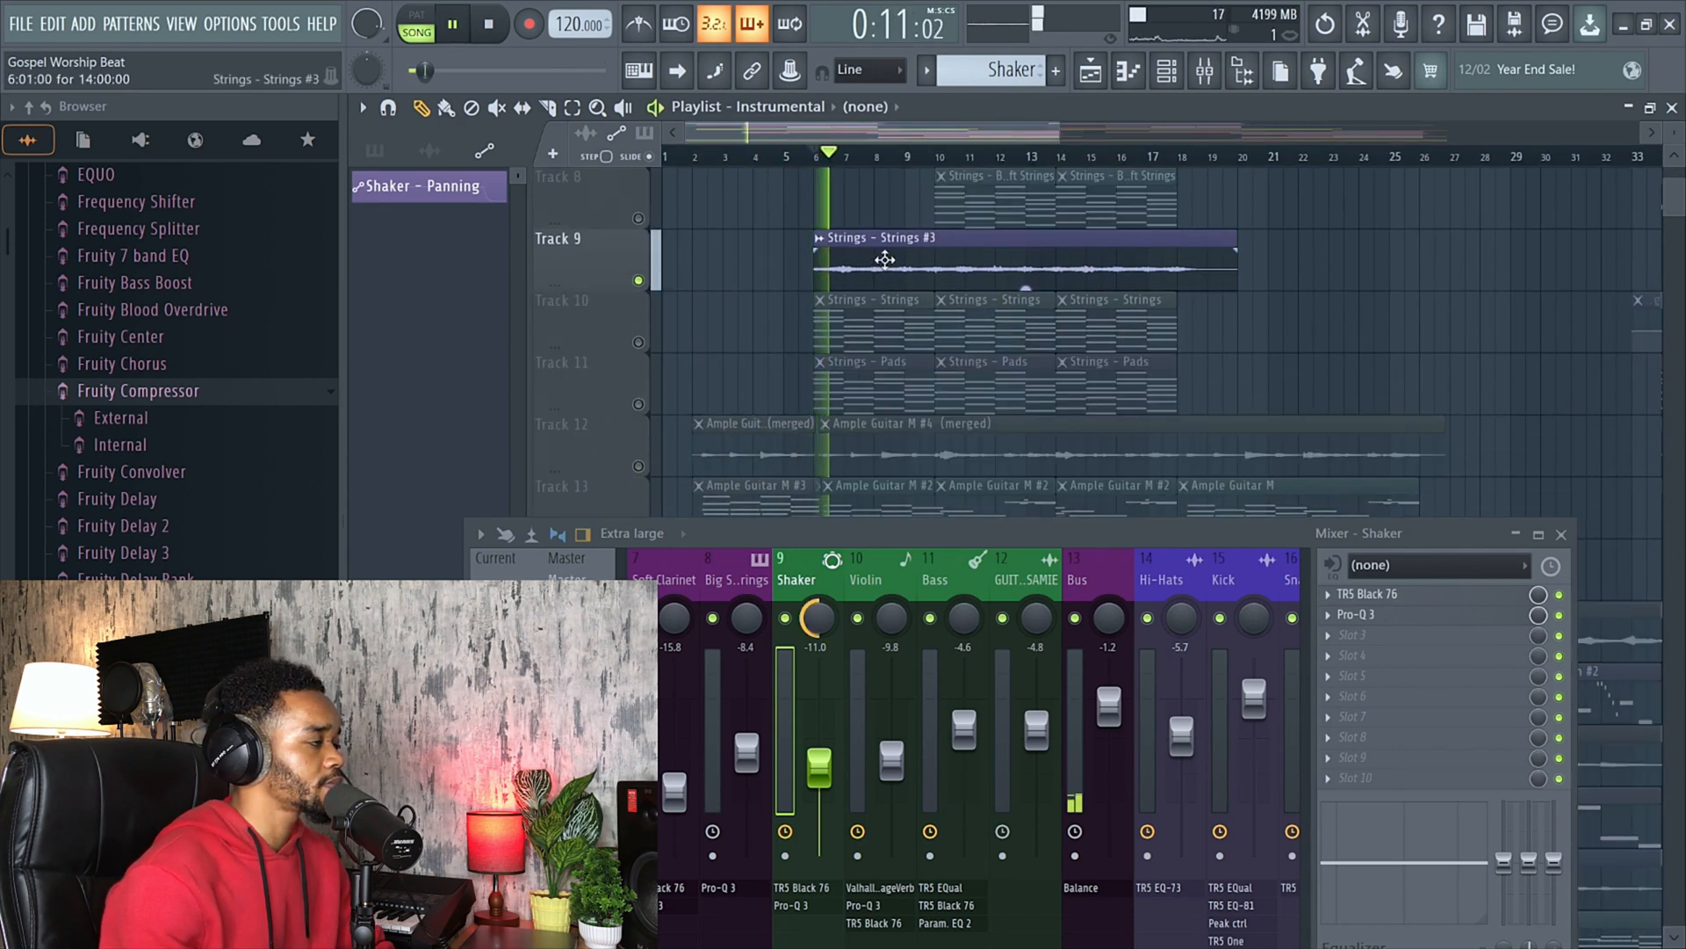
key(space)
click(638, 404)
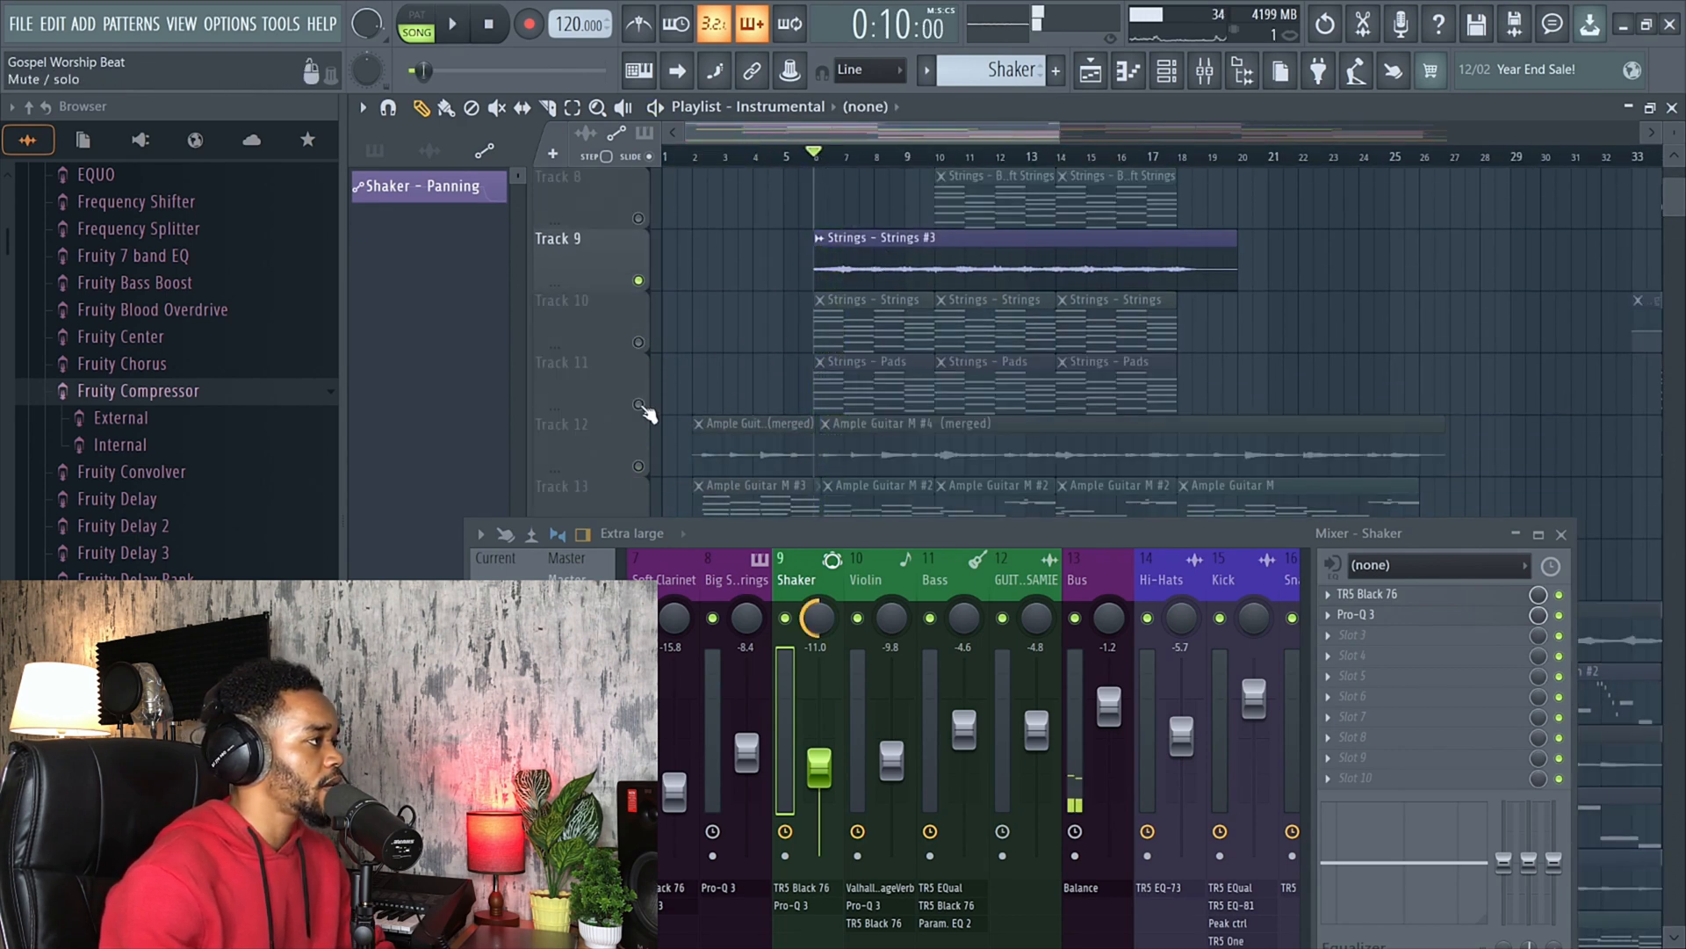
key(space)
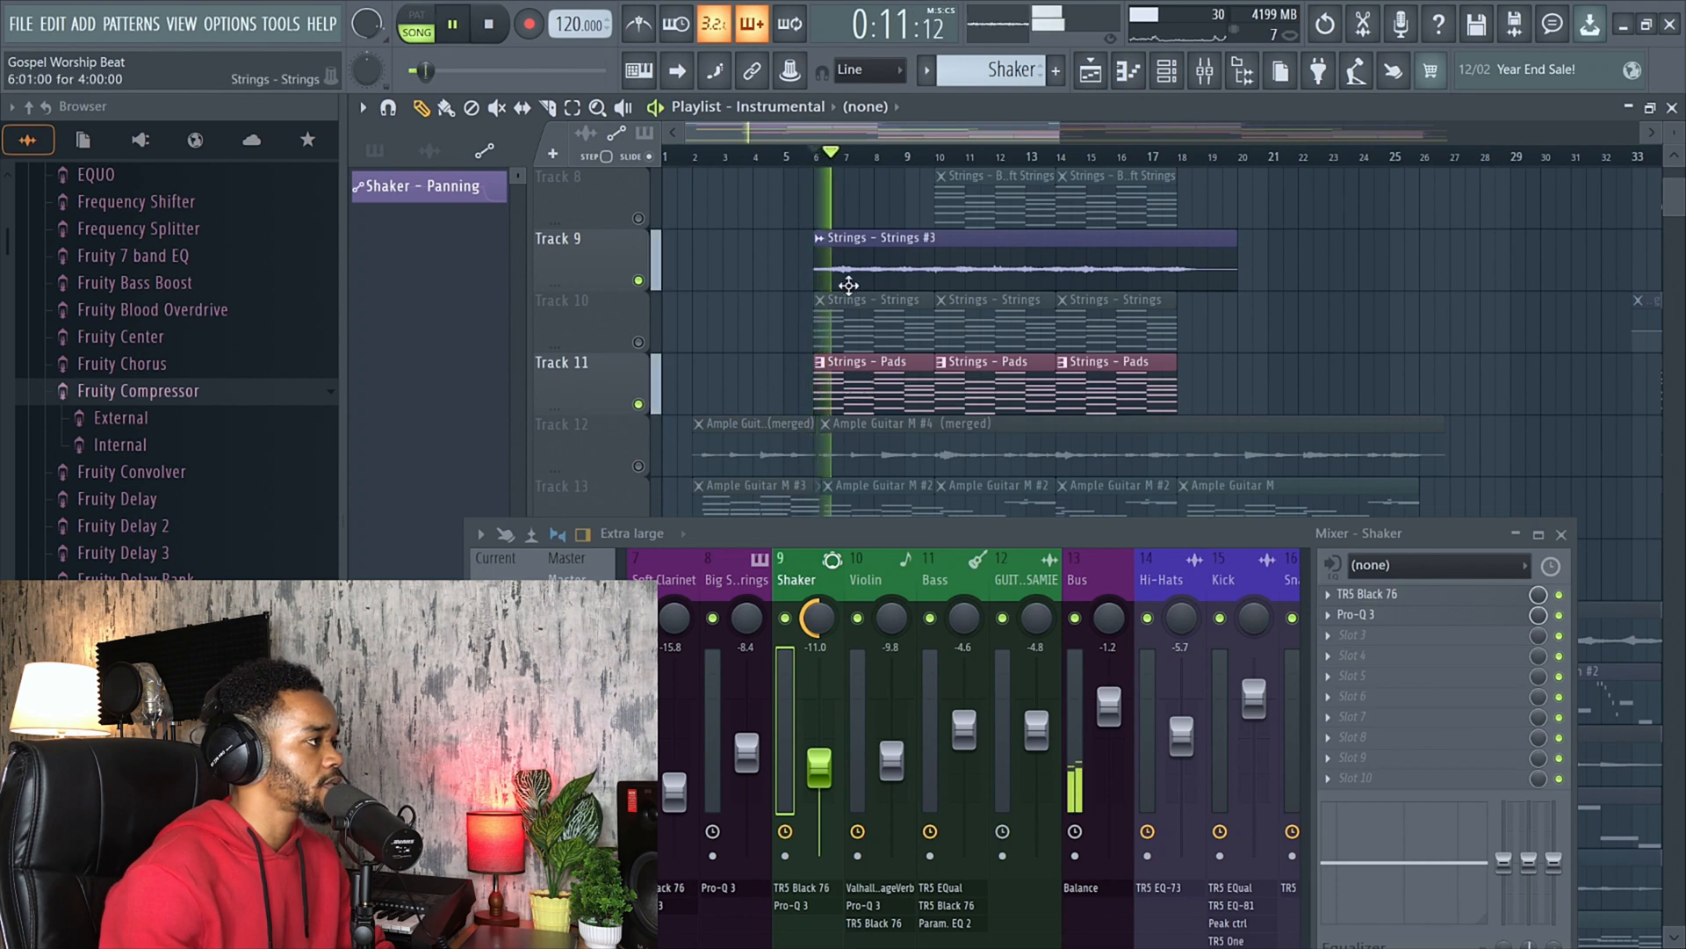
scroll(873, 337, down, 1)
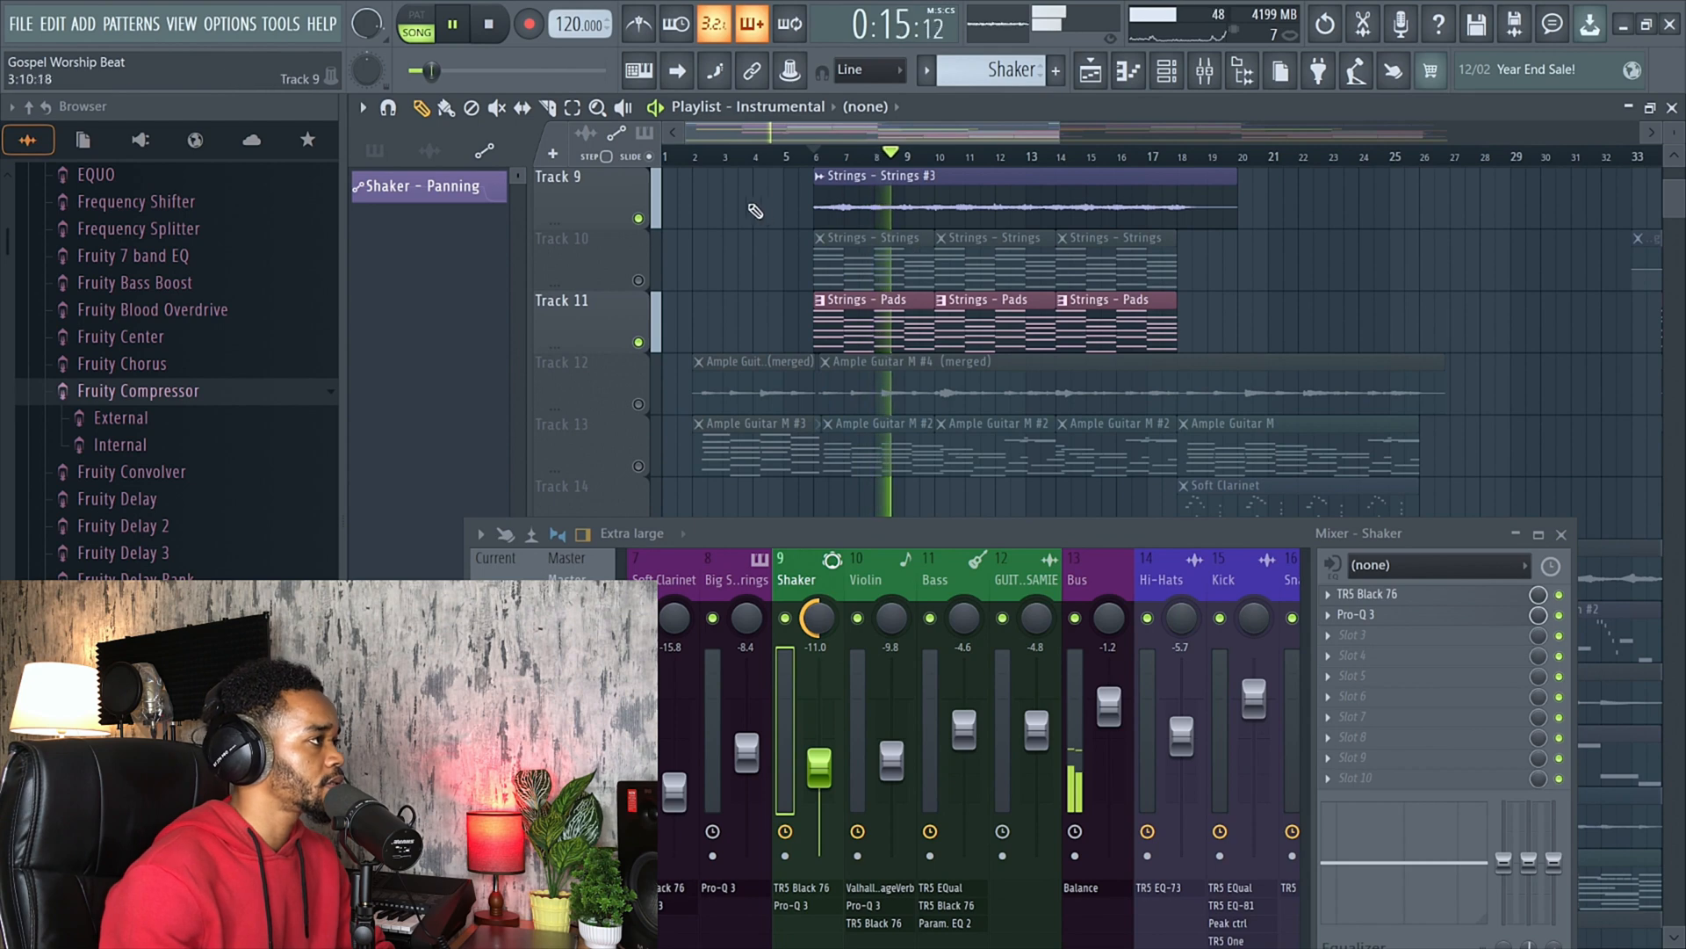
scroll(1245, 296, down, 4)
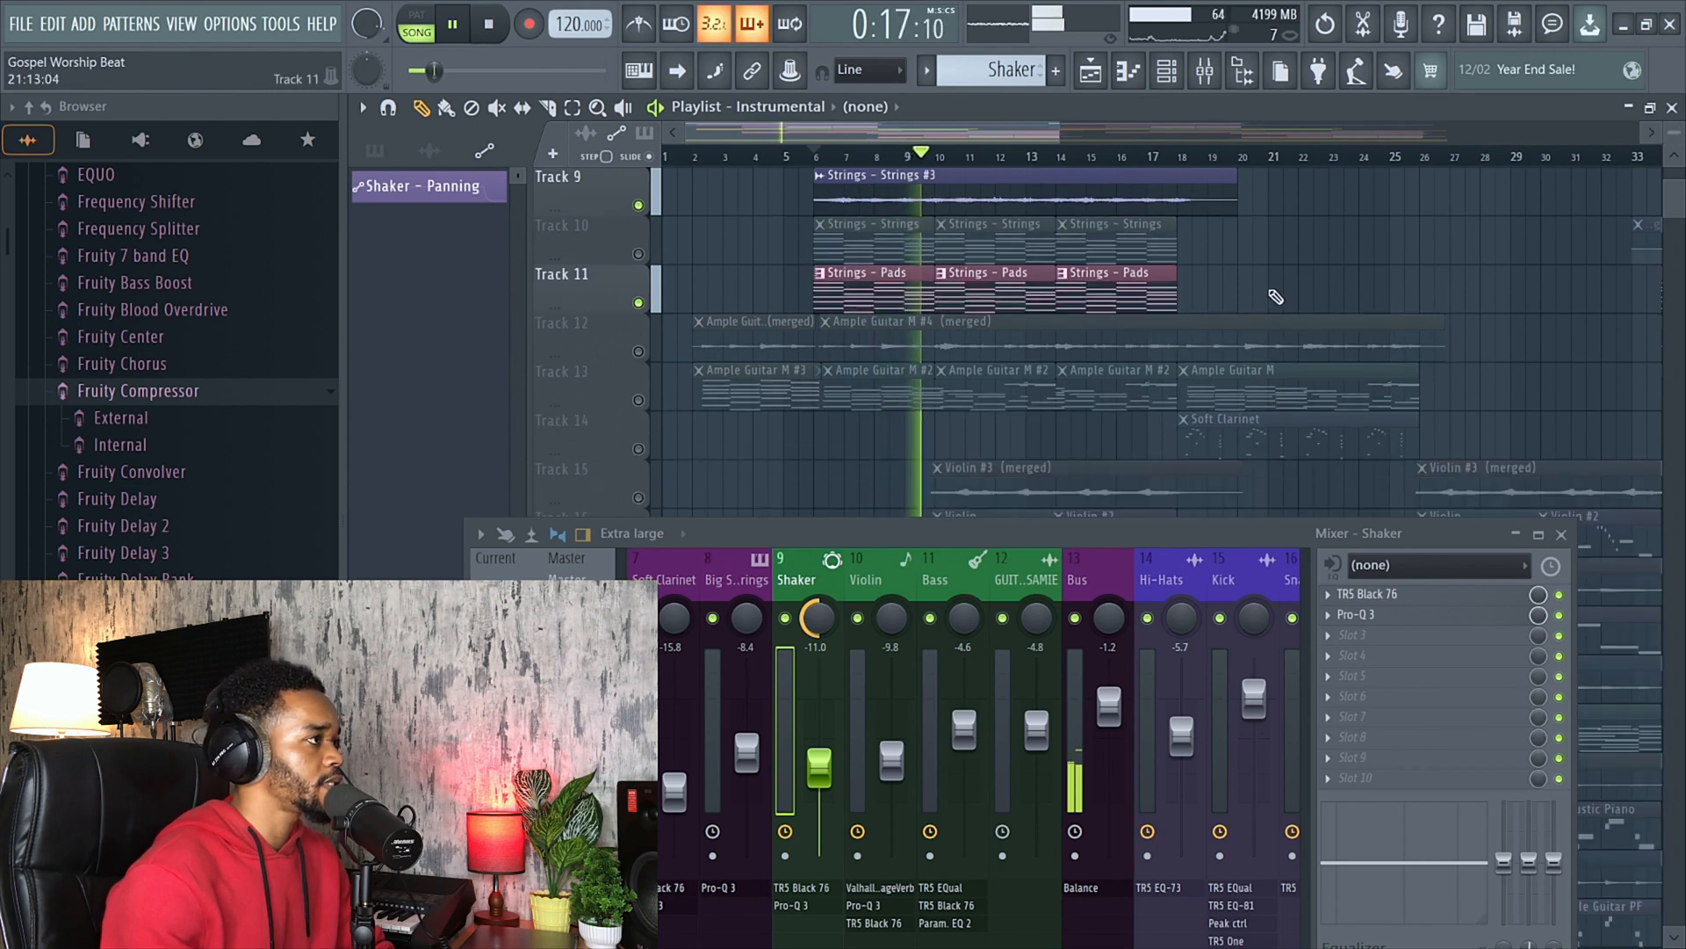
scroll(773, 281, up, 1)
key(space)
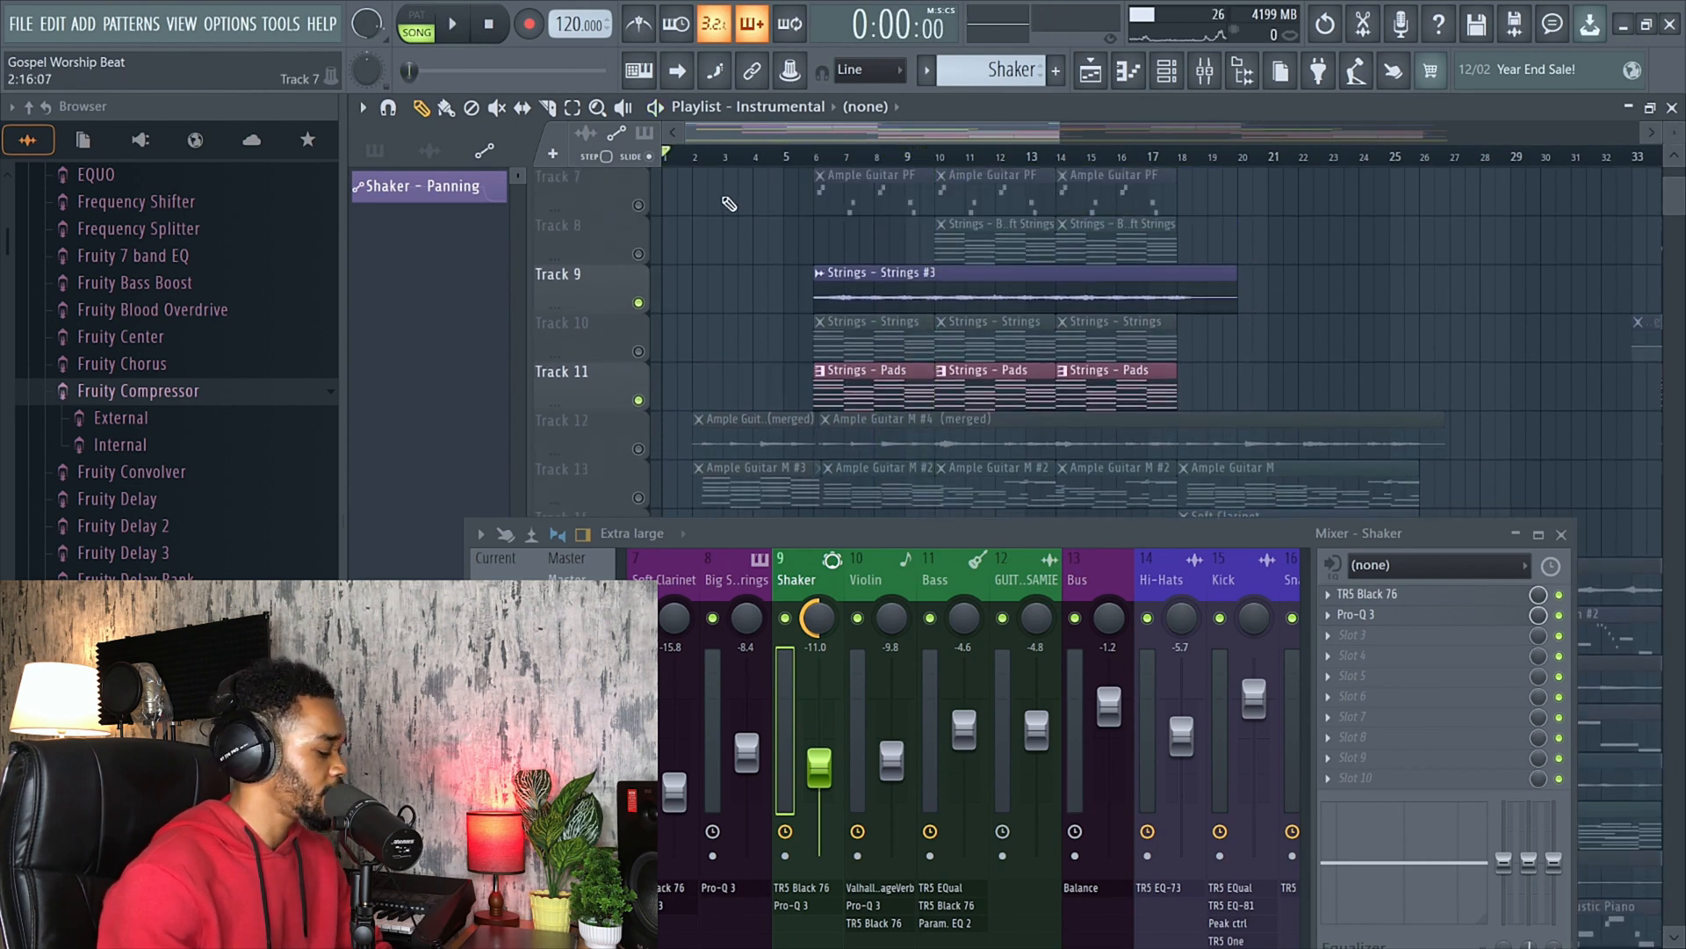
Unmute the Ample Guitar M #4 (merged) layer on Track 12 and play it with the strings and pads from bar 6.
scroll(749, 329, down, 2)
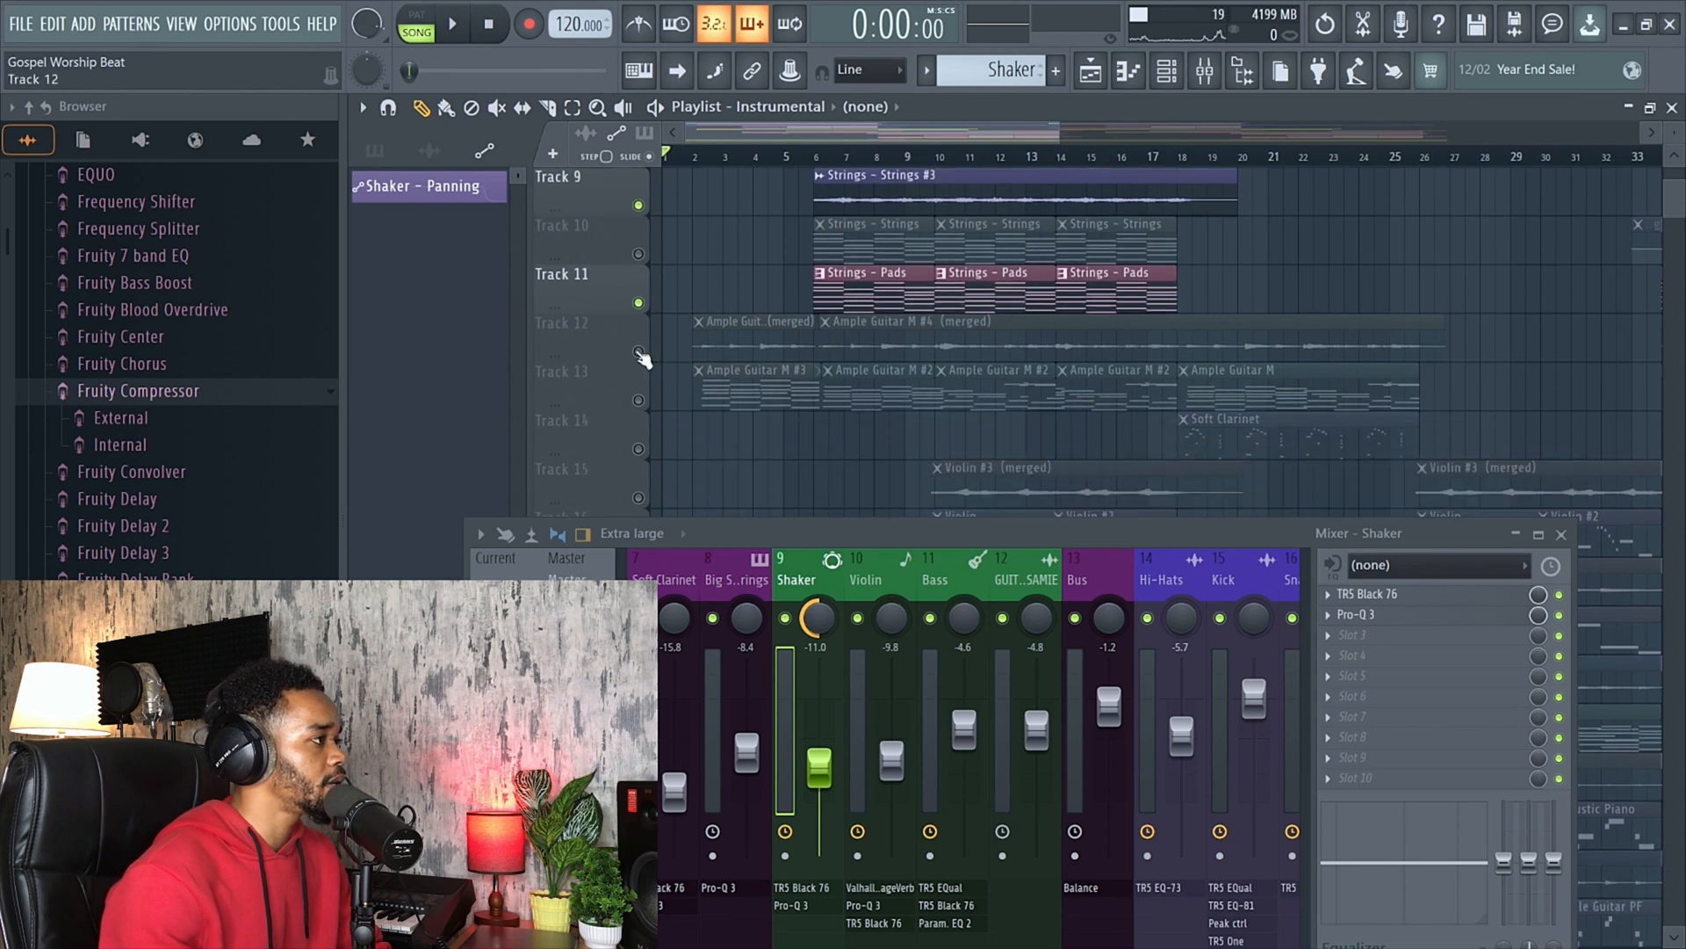
click(878, 321)
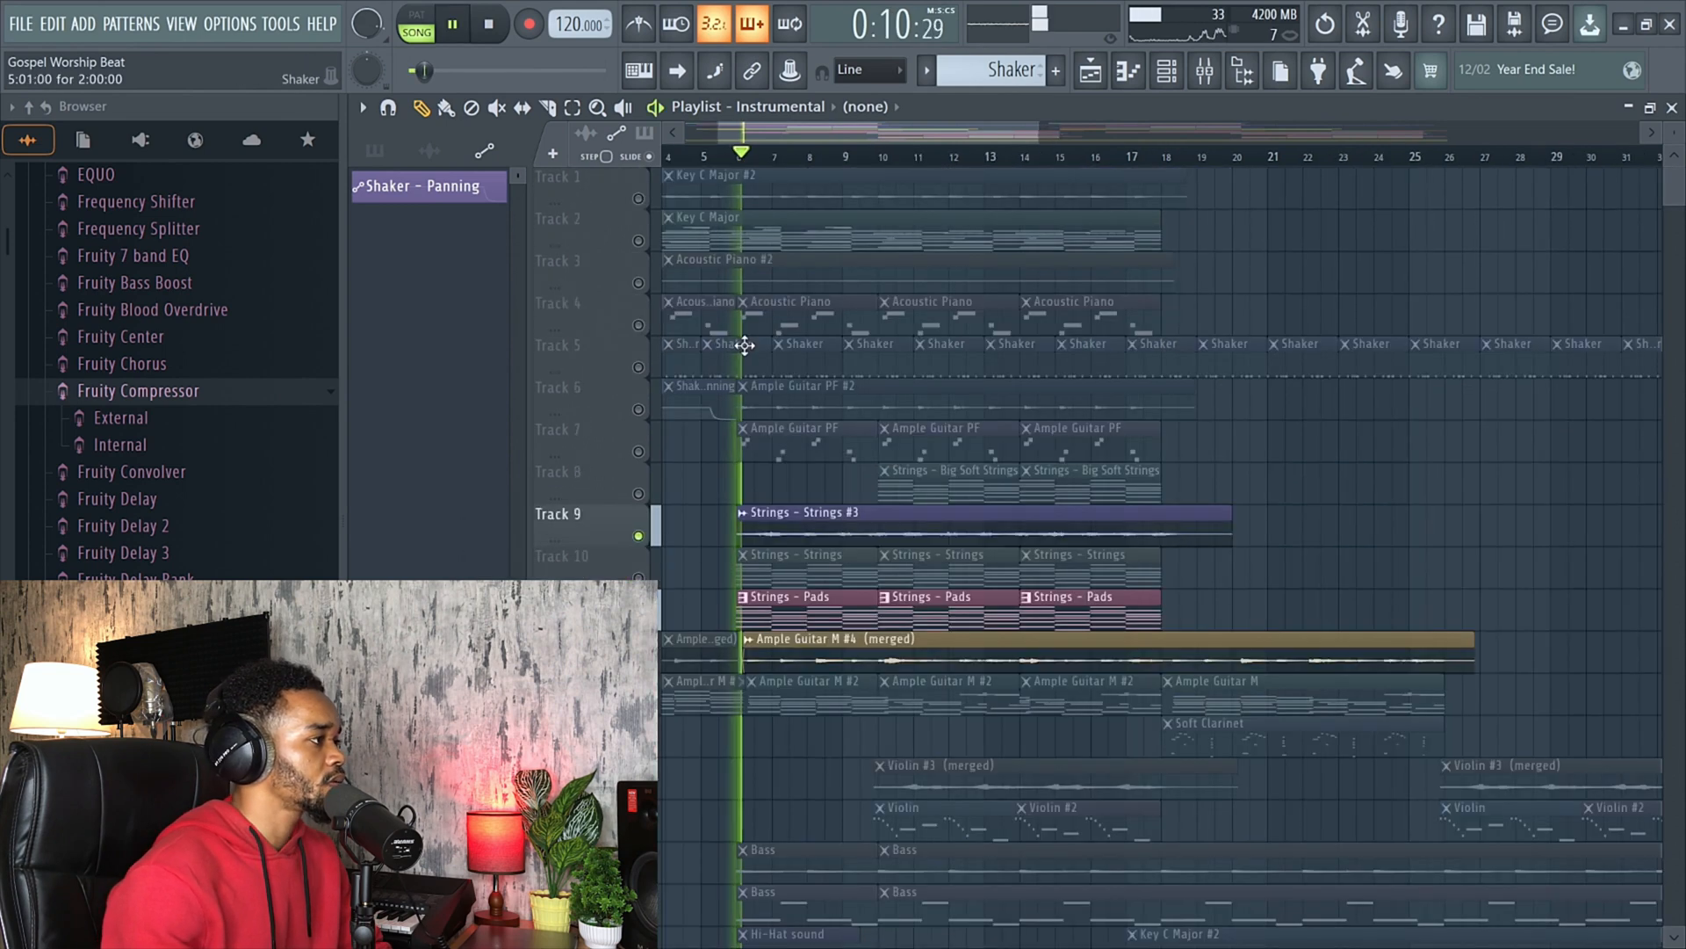
scroll(754, 377, down, 2)
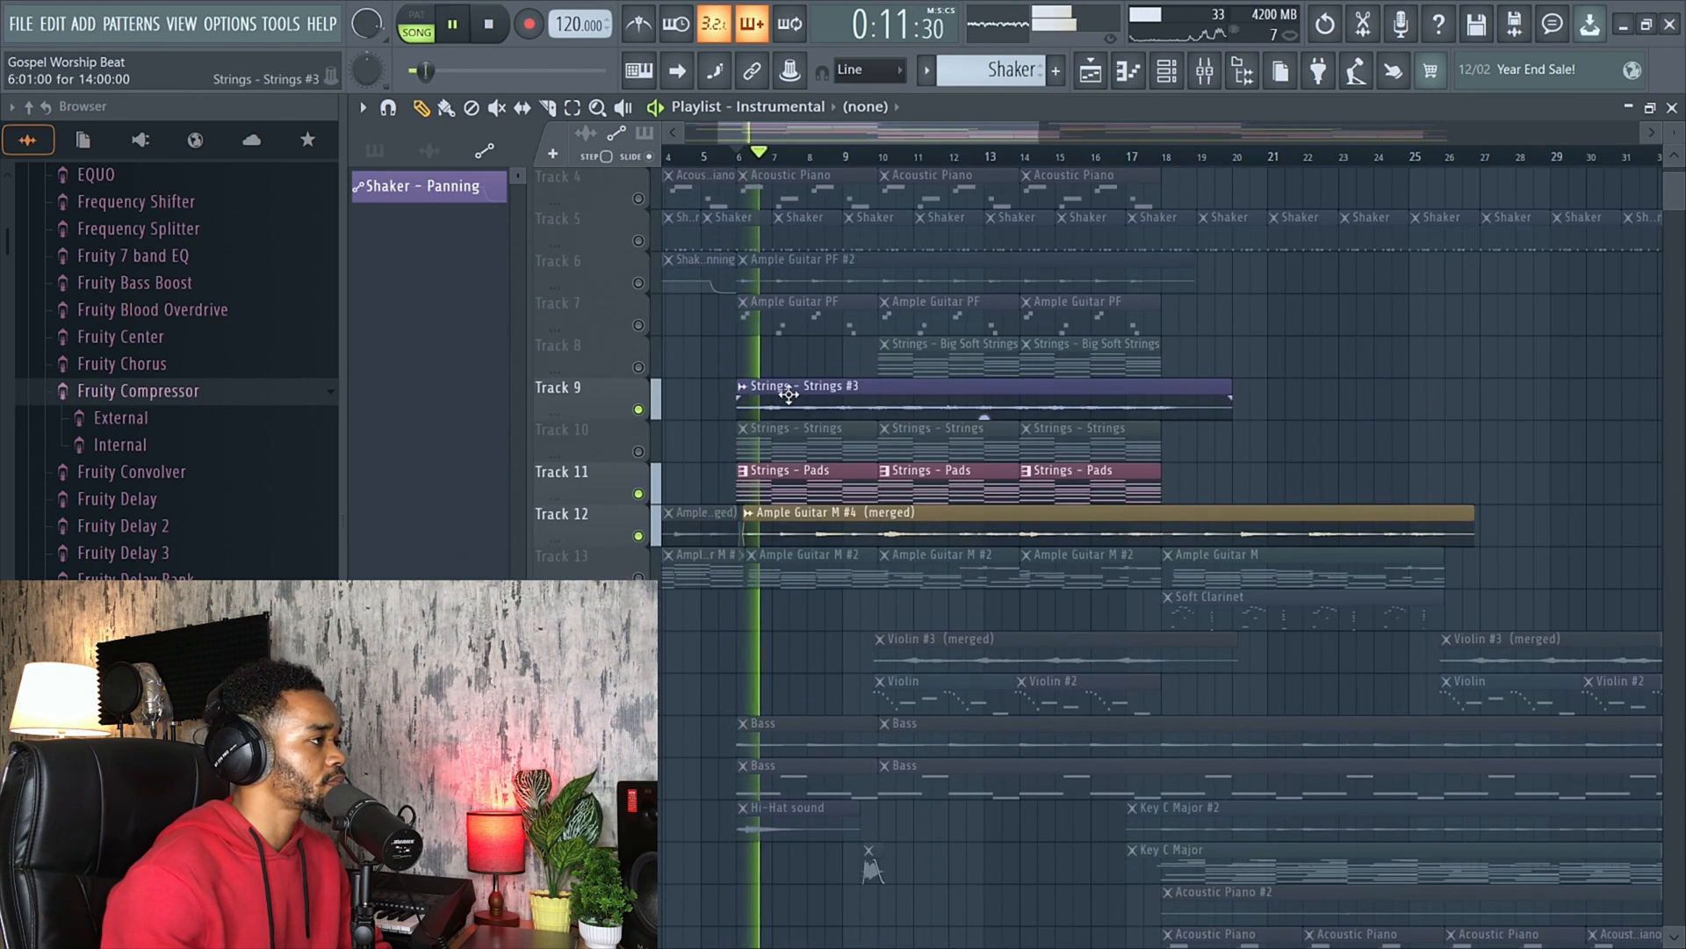
scroll(790, 382, up, 2)
key(space)
Add the Key C Major #2, Acoustic Piano #2 and Shaker layers by unmuting Tracks 1, 3 and 5, and play the combination from bar 6.
click(639, 199)
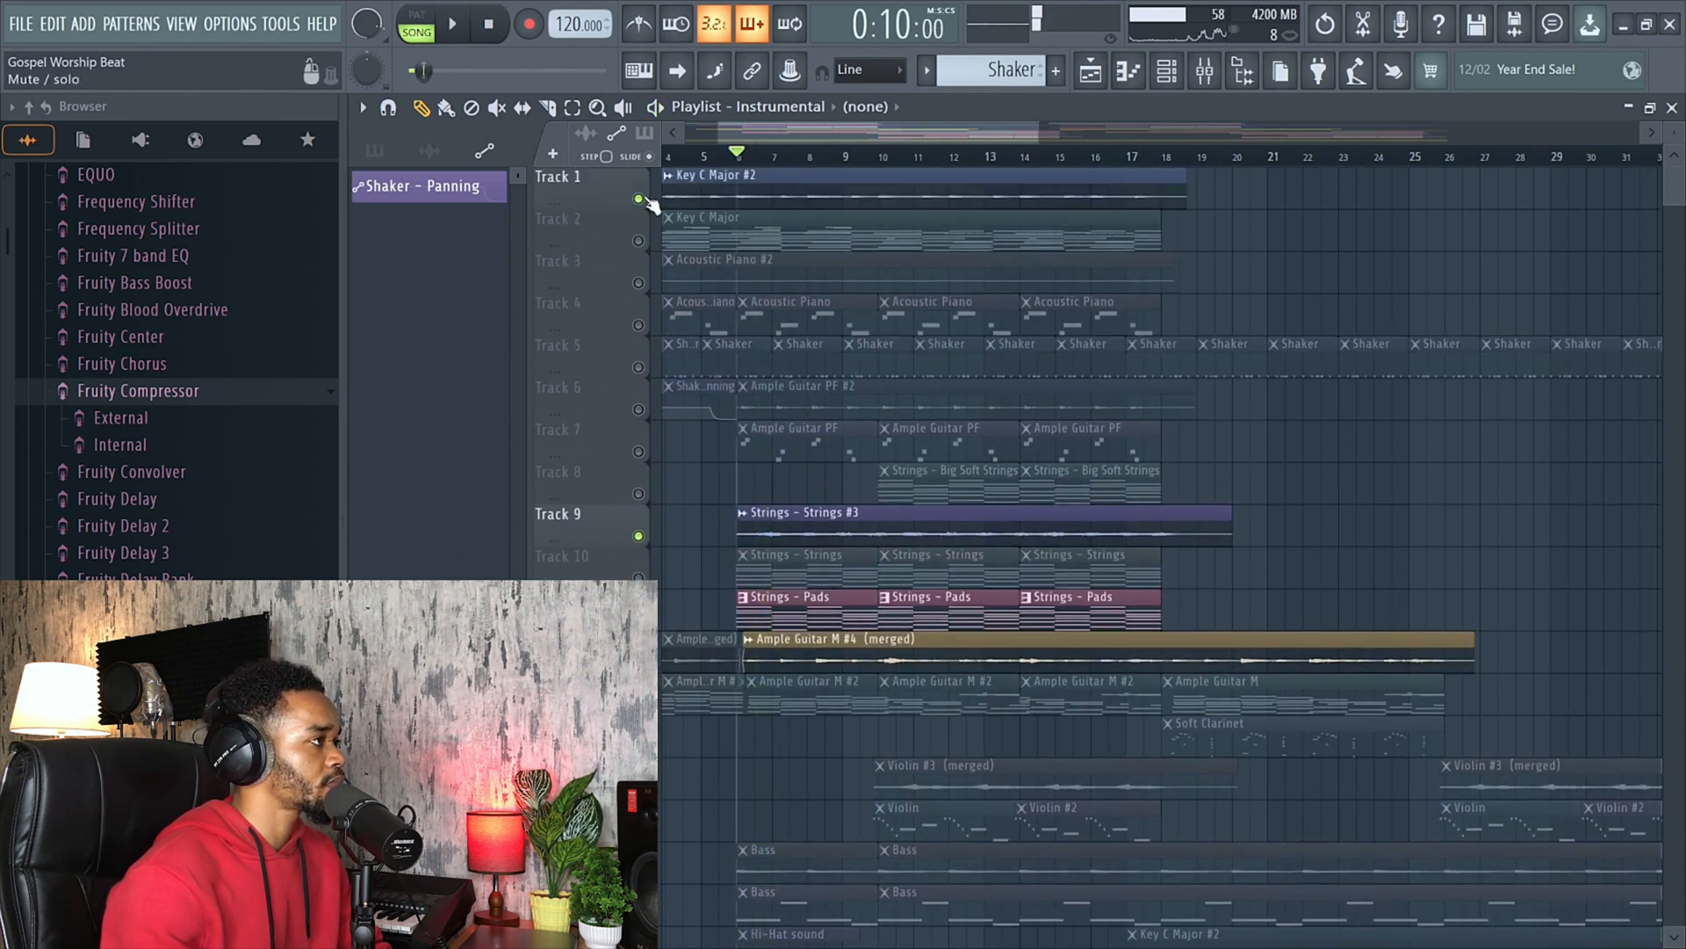
key(space)
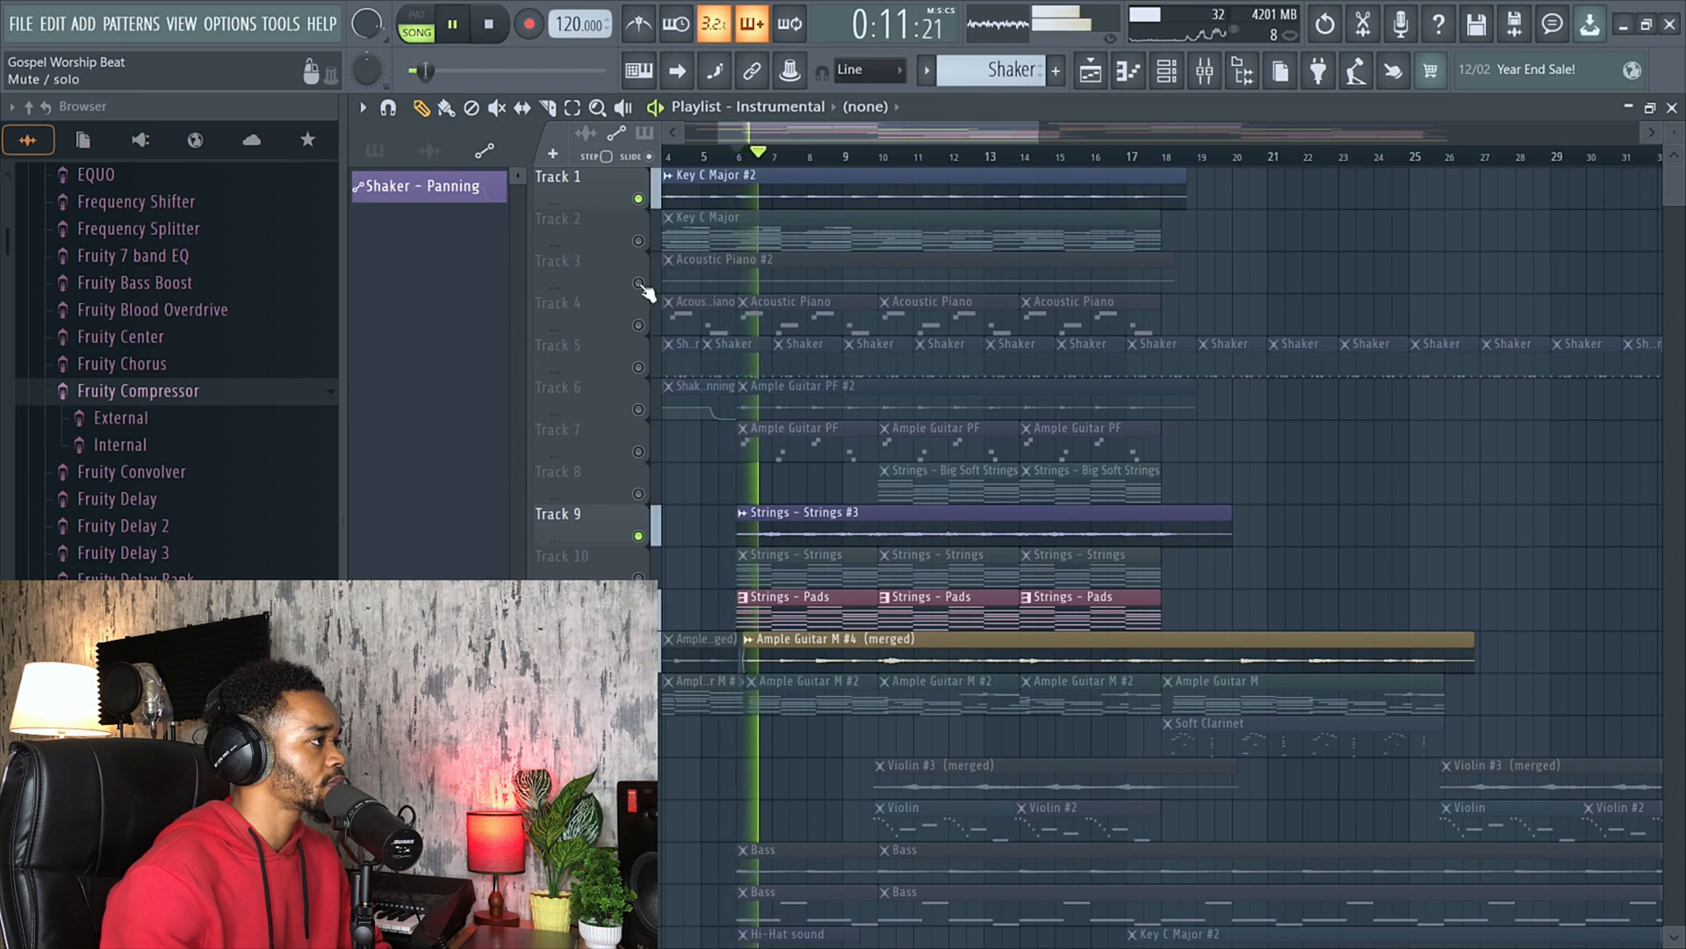
click(639, 283)
click(639, 368)
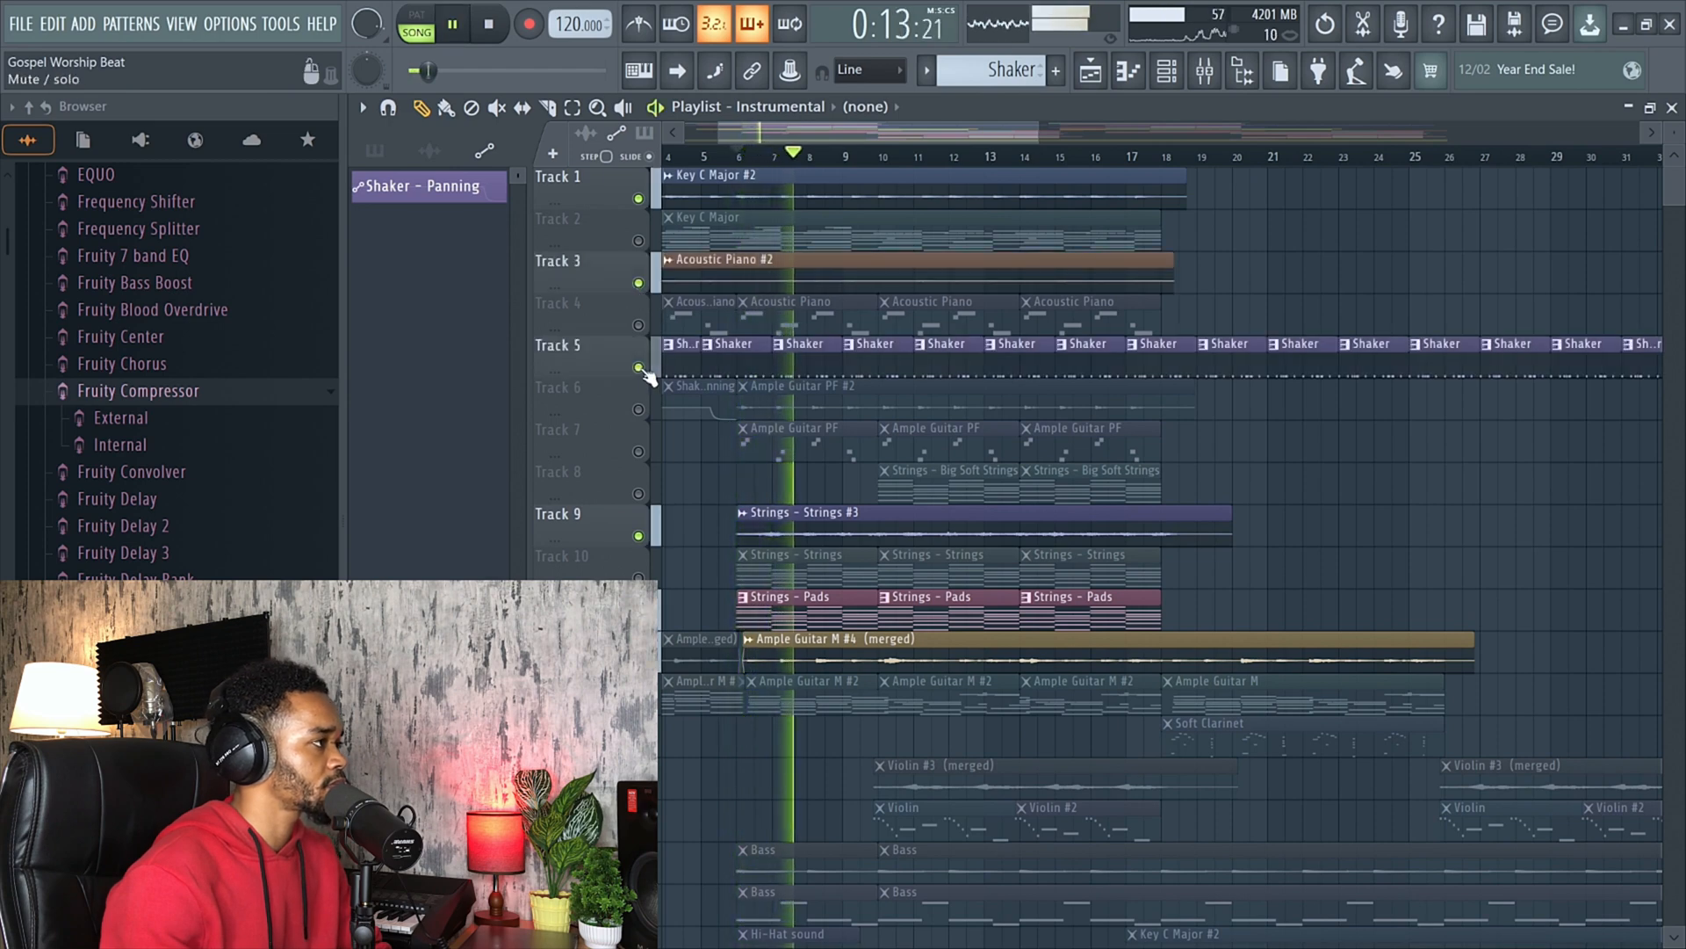
scroll(782, 393, down, 4)
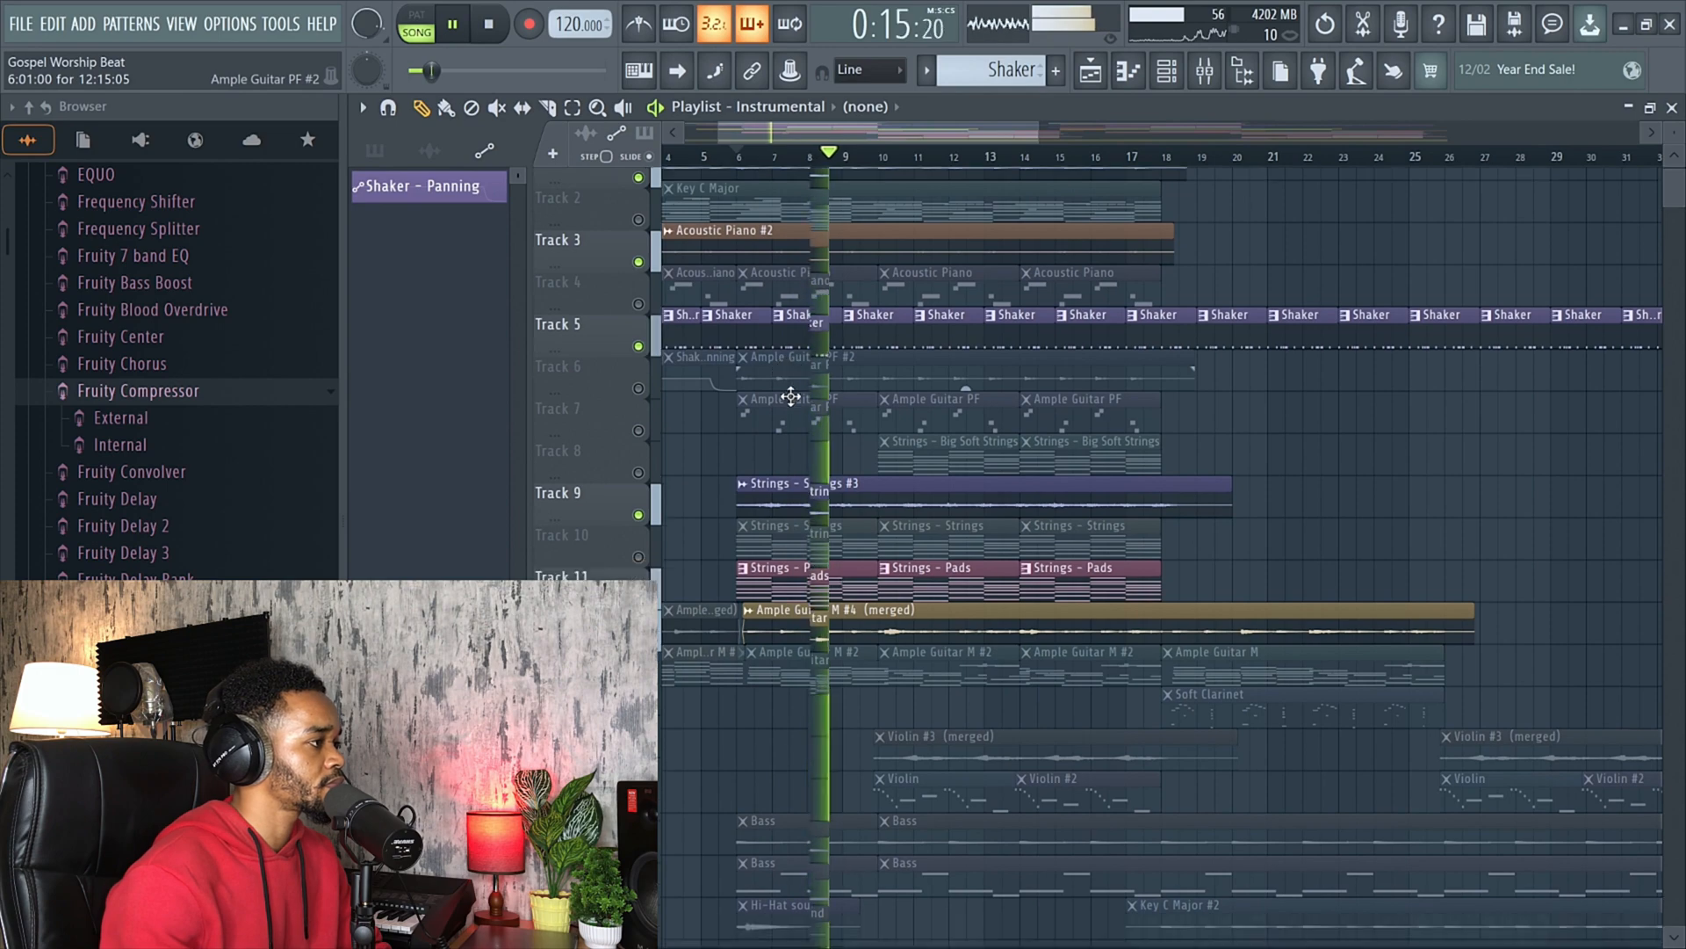
key(space)
Solo the Bass on Track 17 and play it from about bar 10.
scroll(791, 439, down, 5)
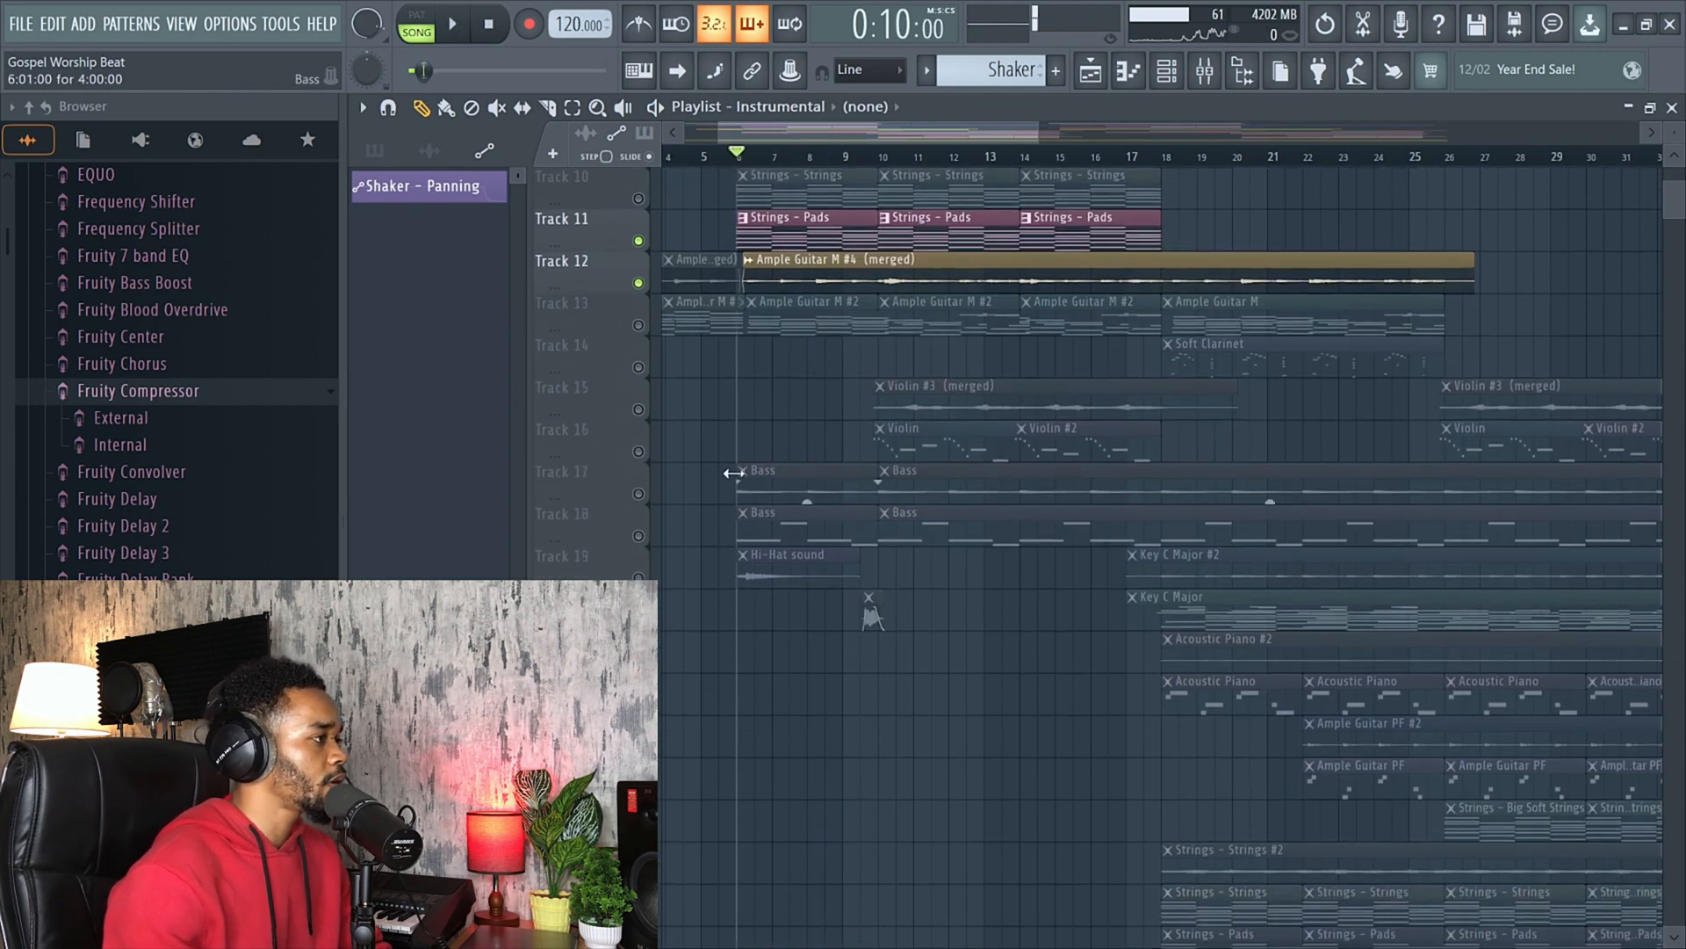
scroll(736, 526, down, 2)
right_click(639, 494)
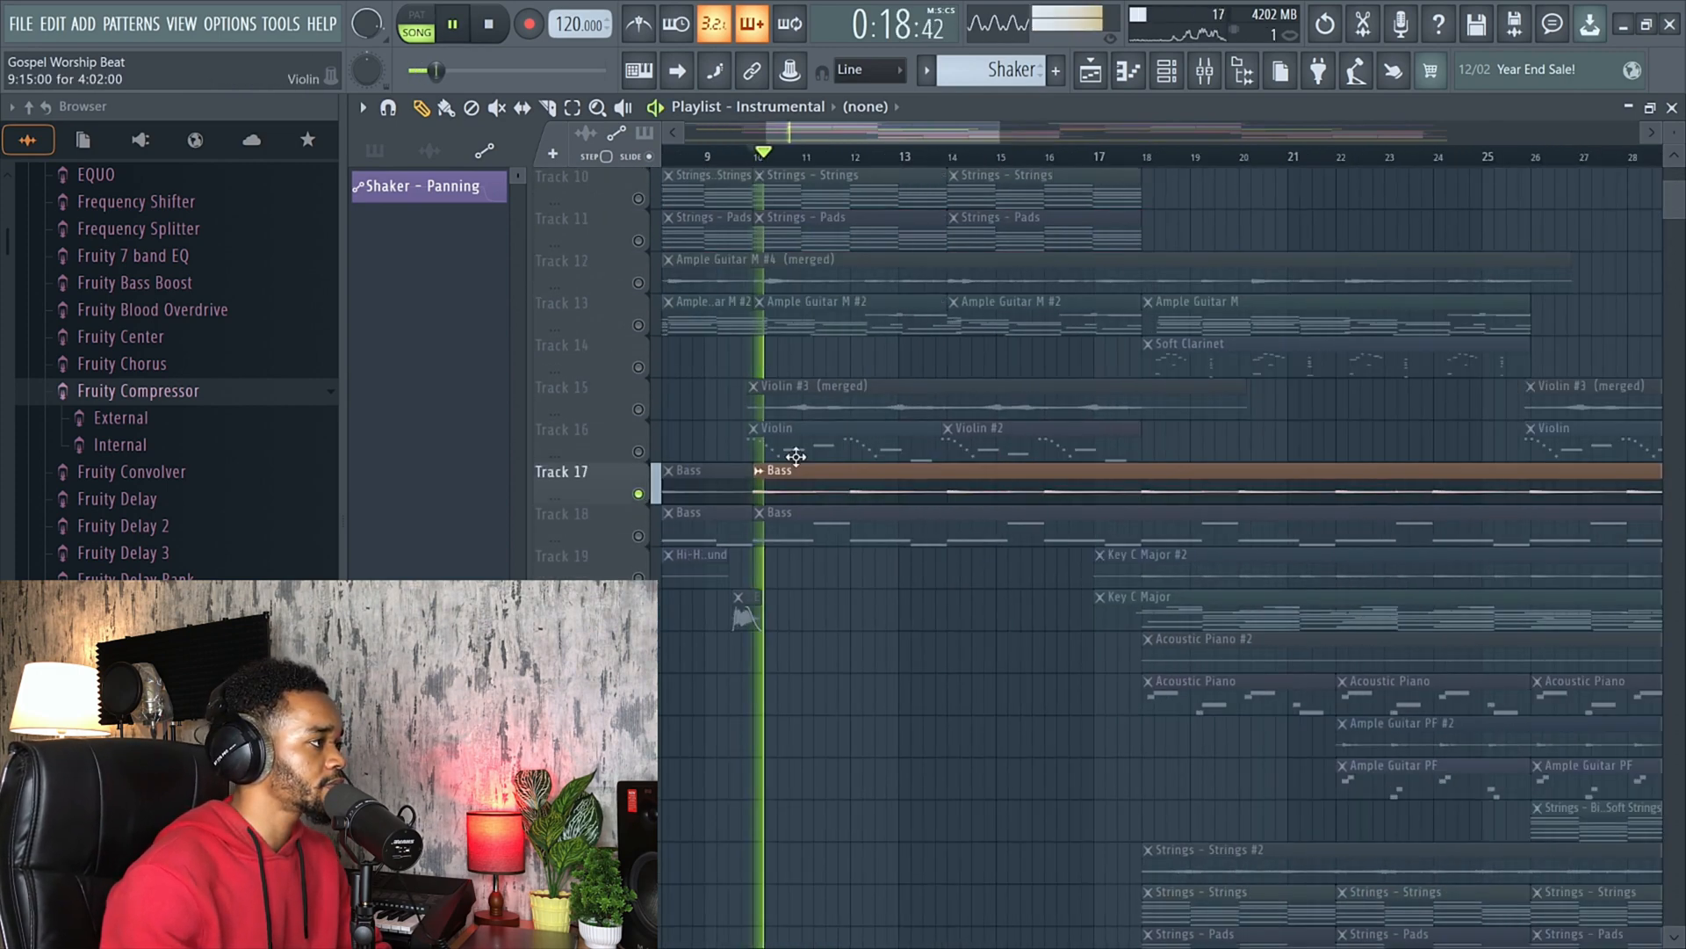
scroll(795, 456, down, 2)
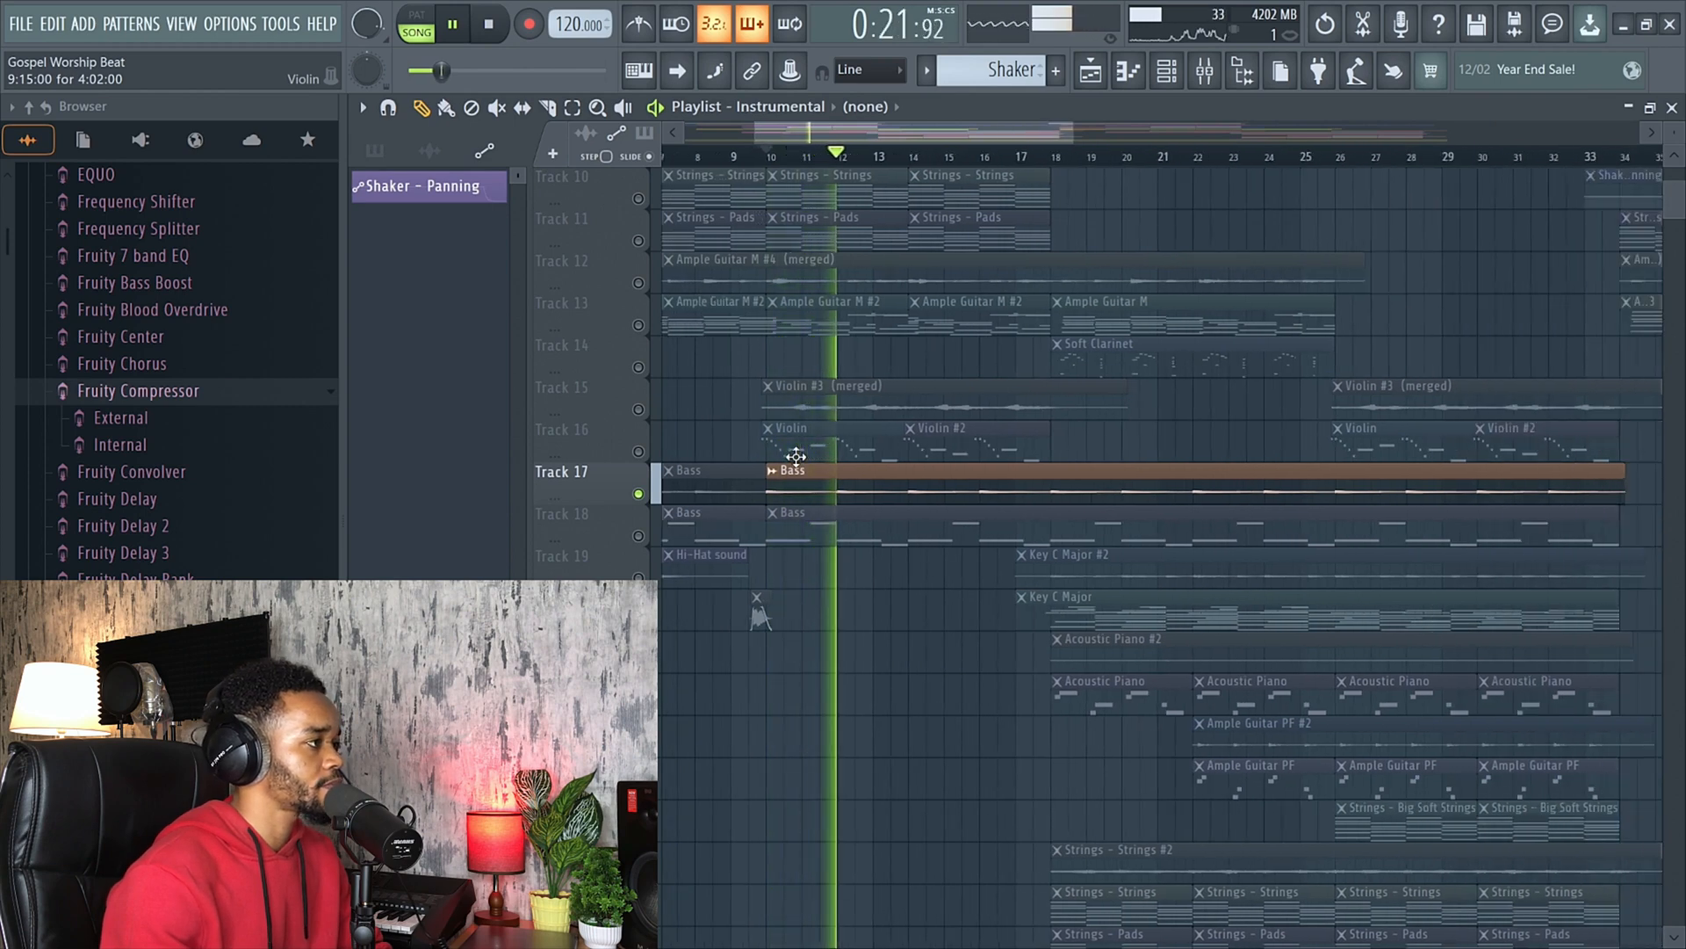
scroll(791, 456, down, 2)
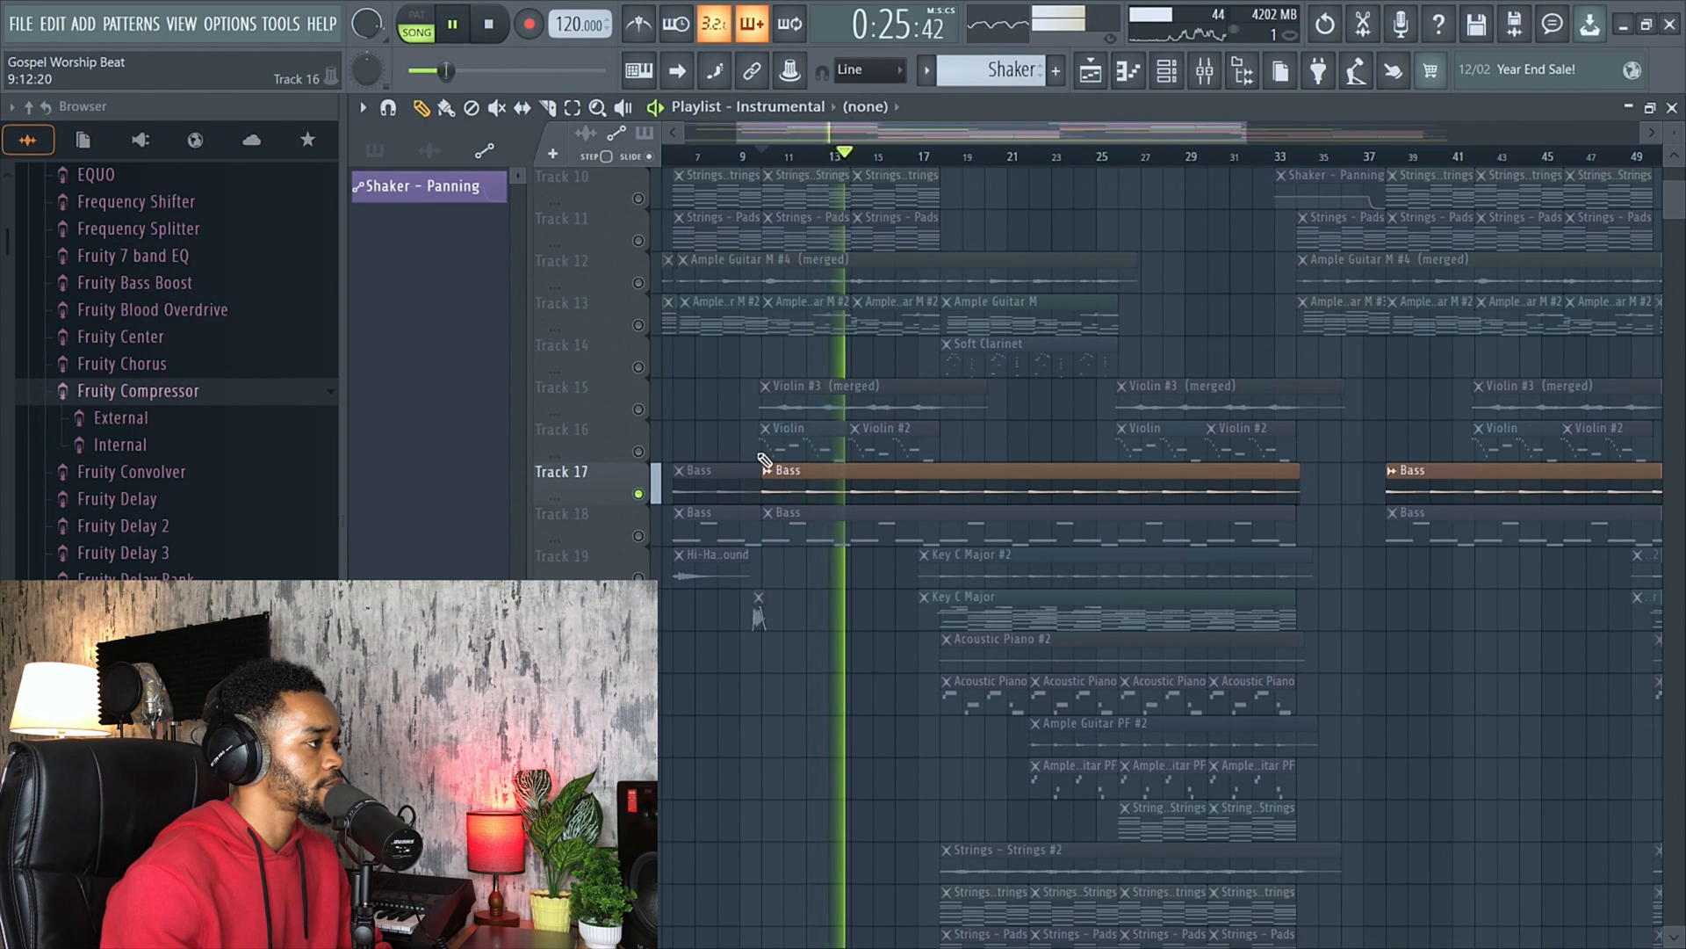
key(space)
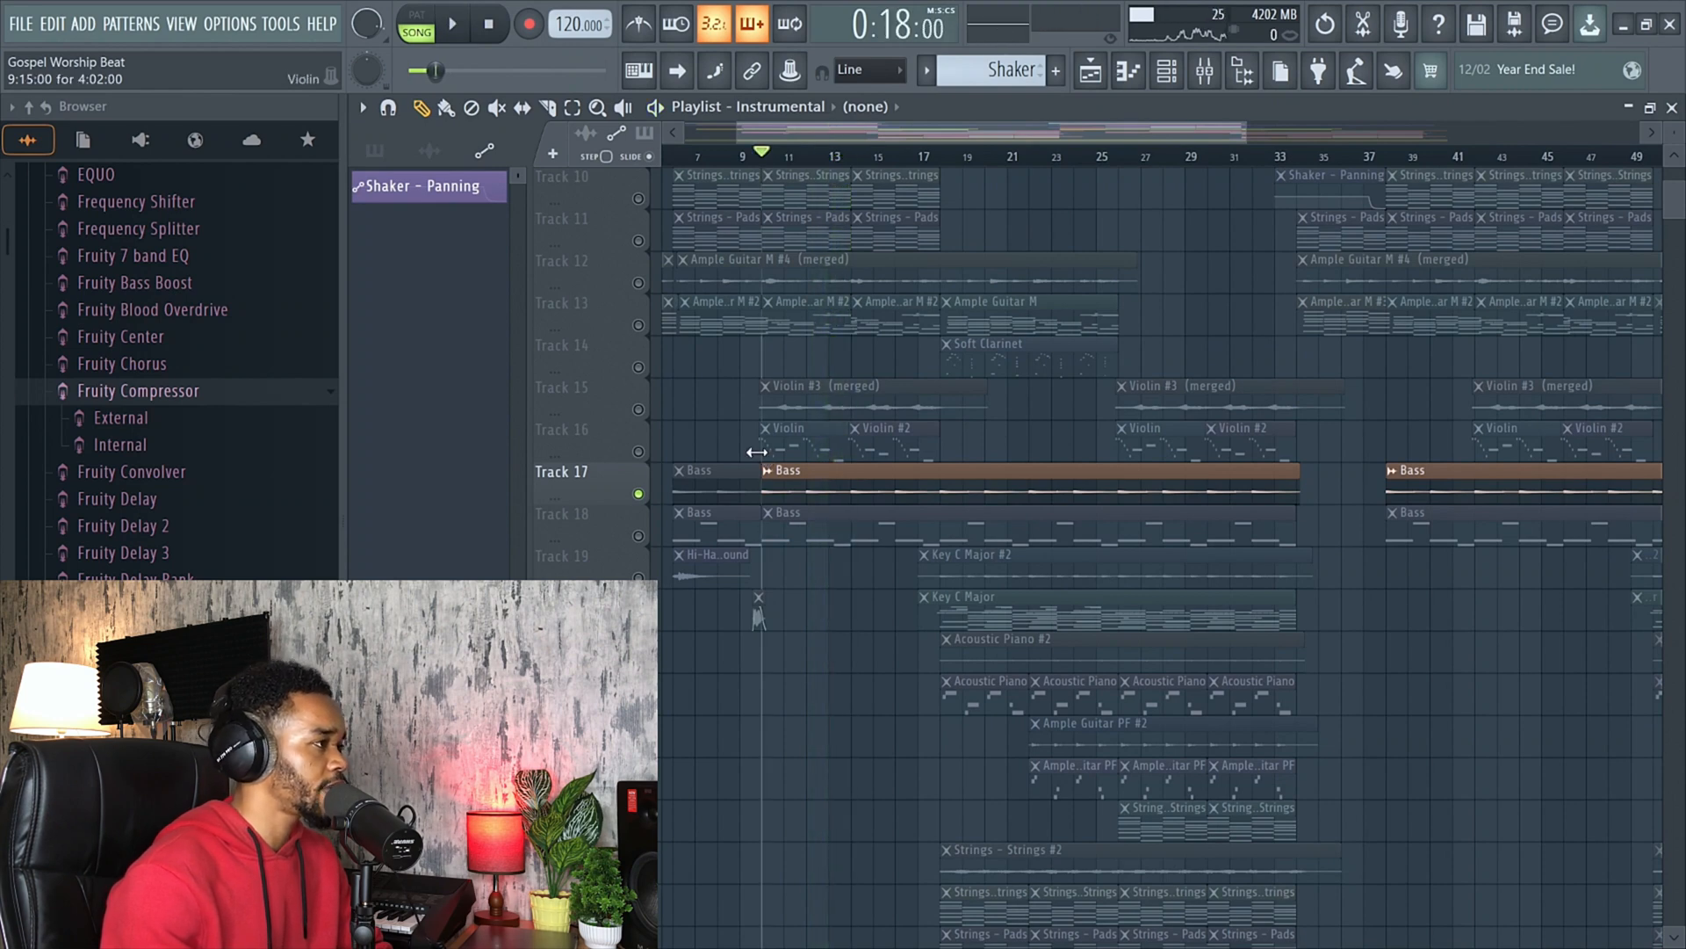
Unmute Violin #3 (merged) on Track 15 and play it together with the Bass from about bar 10.
click(639, 409)
key(space)
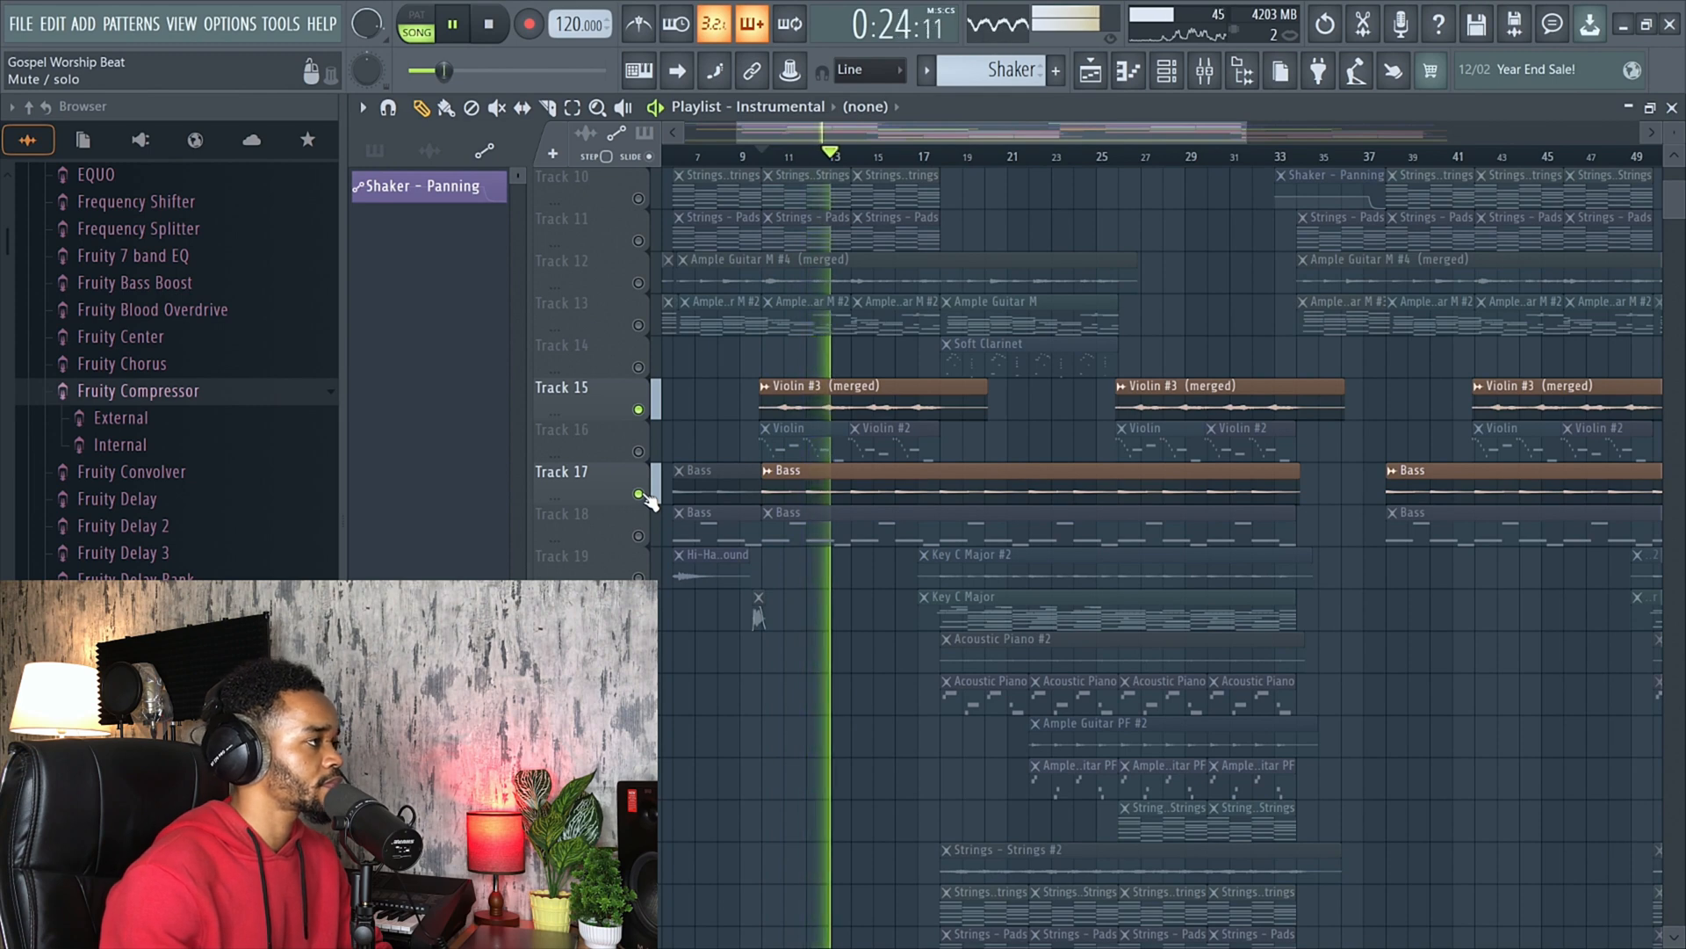
key(space)
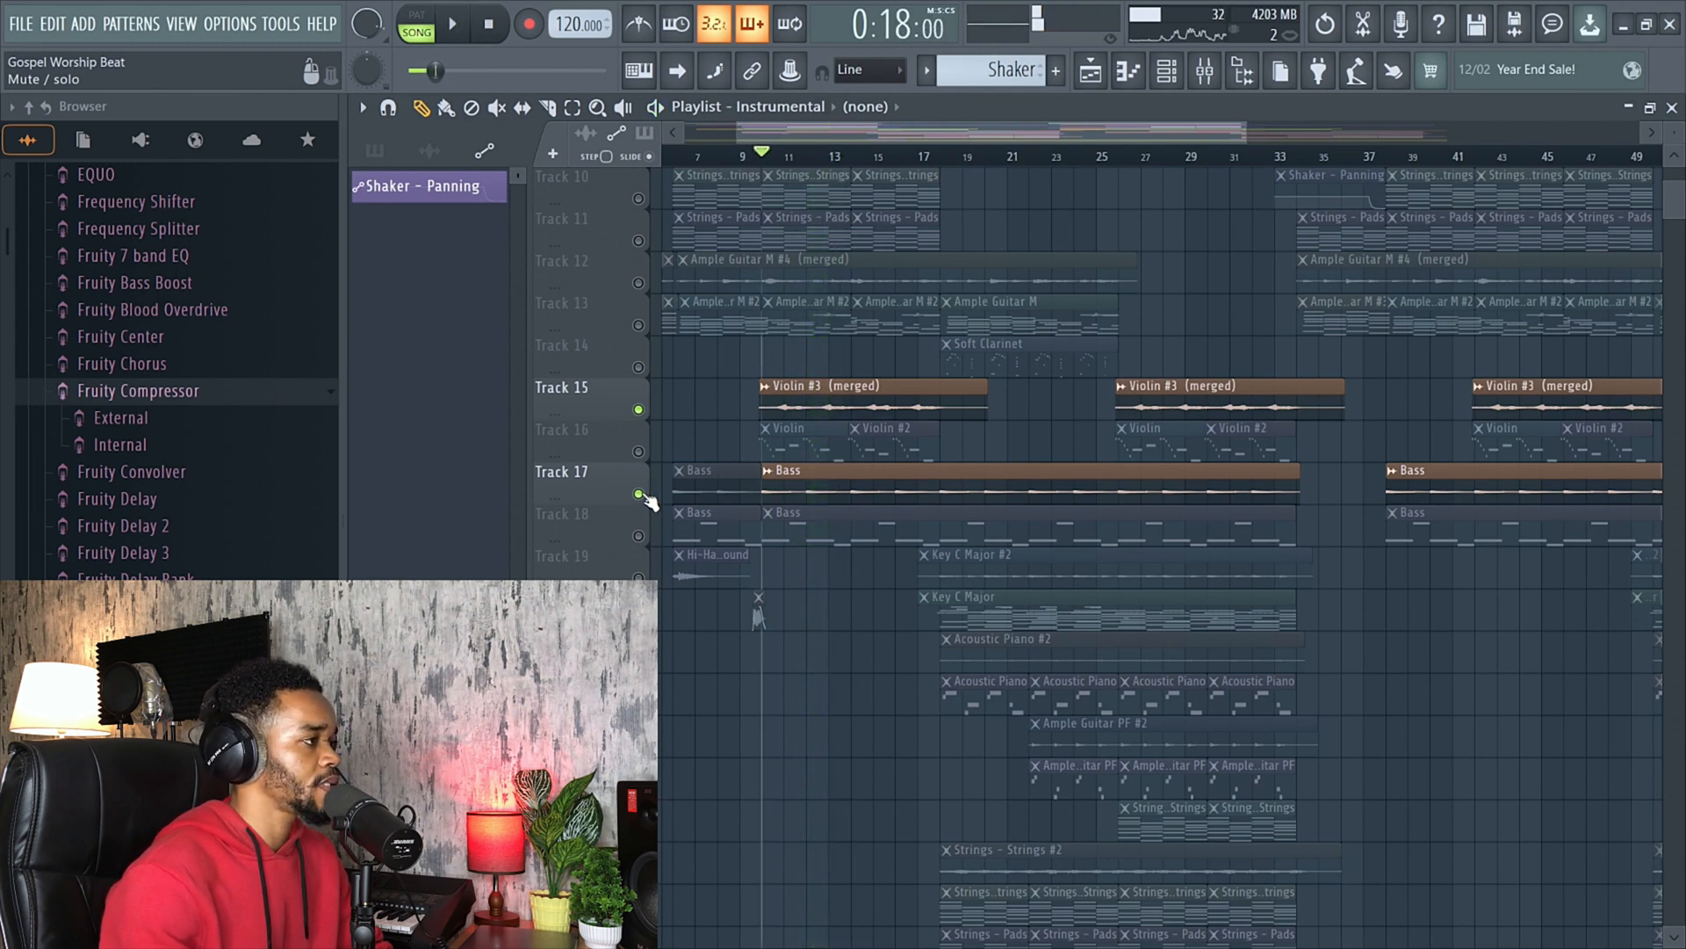
Unmute Track 19 and play its Hi-Hat sound clip from bar 6.
scroll(684, 475, up, 2)
scroll(683, 475, down, 4)
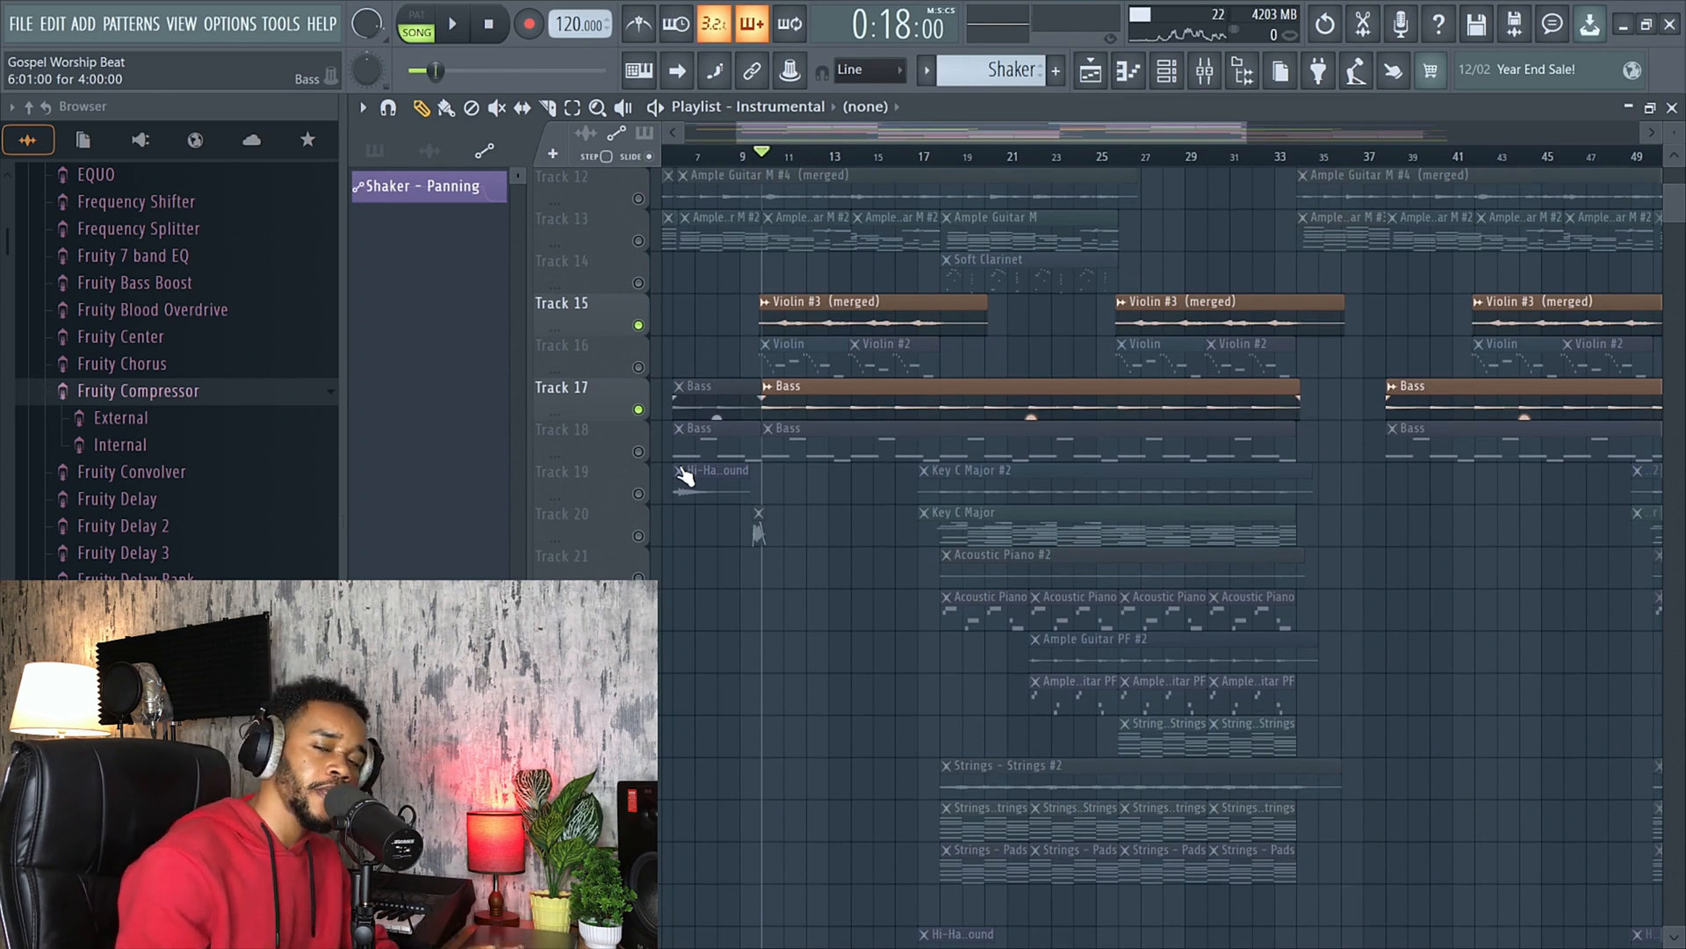
scroll(694, 505, down, 4)
scroll(707, 539, down, 3)
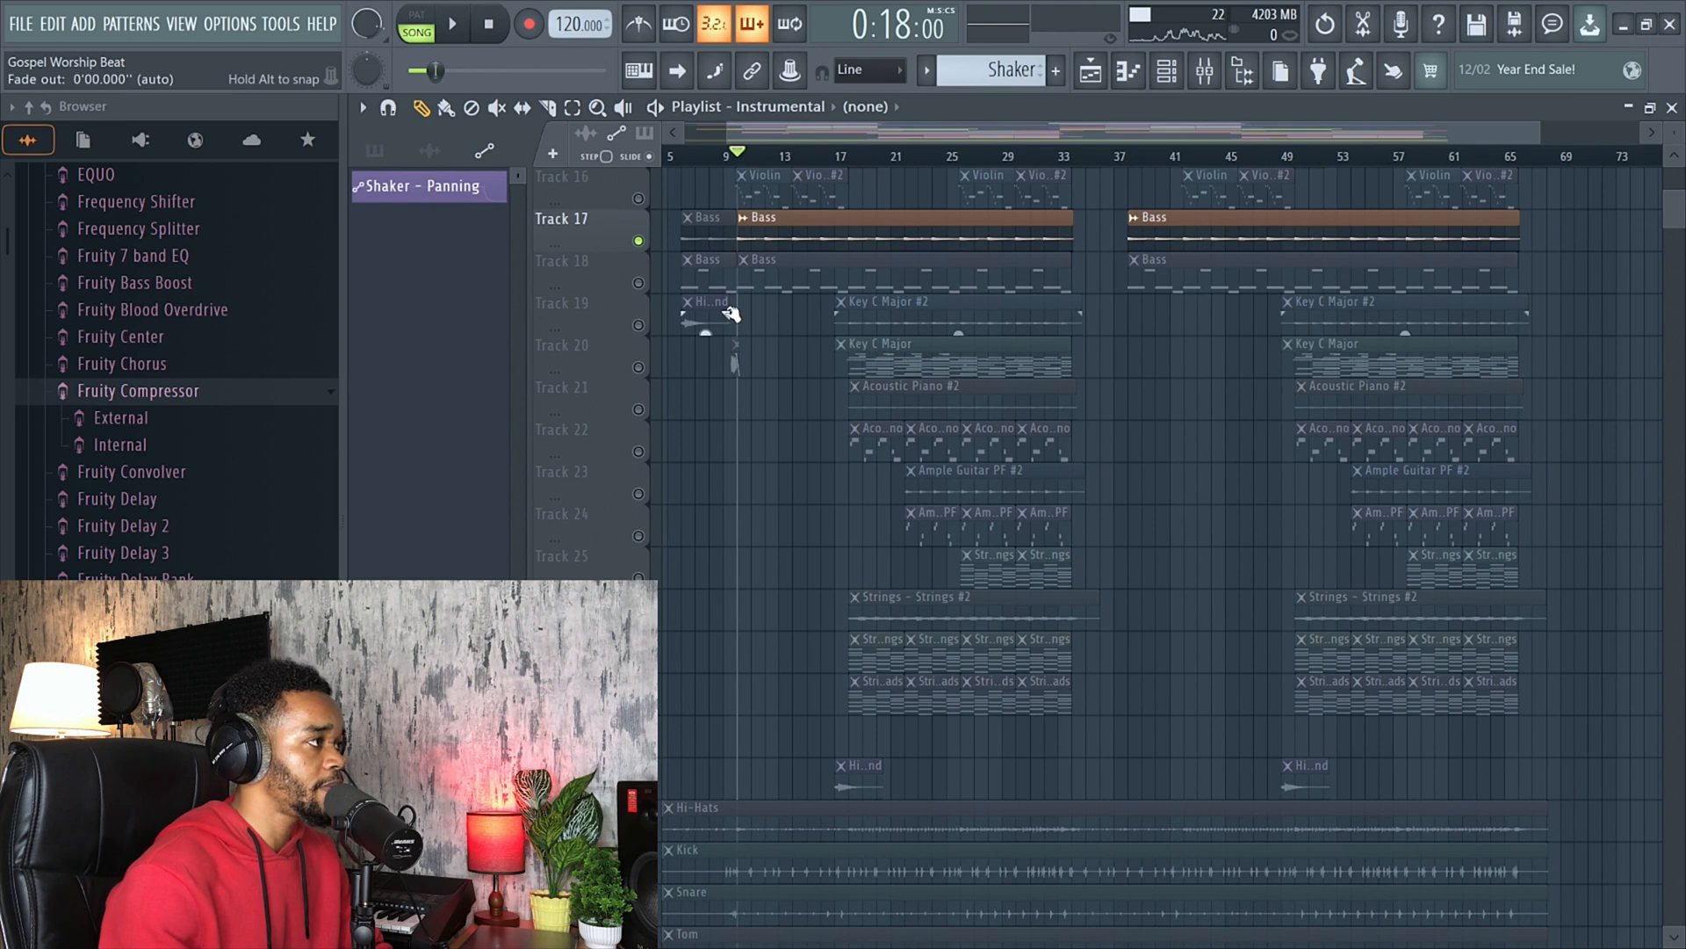
click(640, 325)
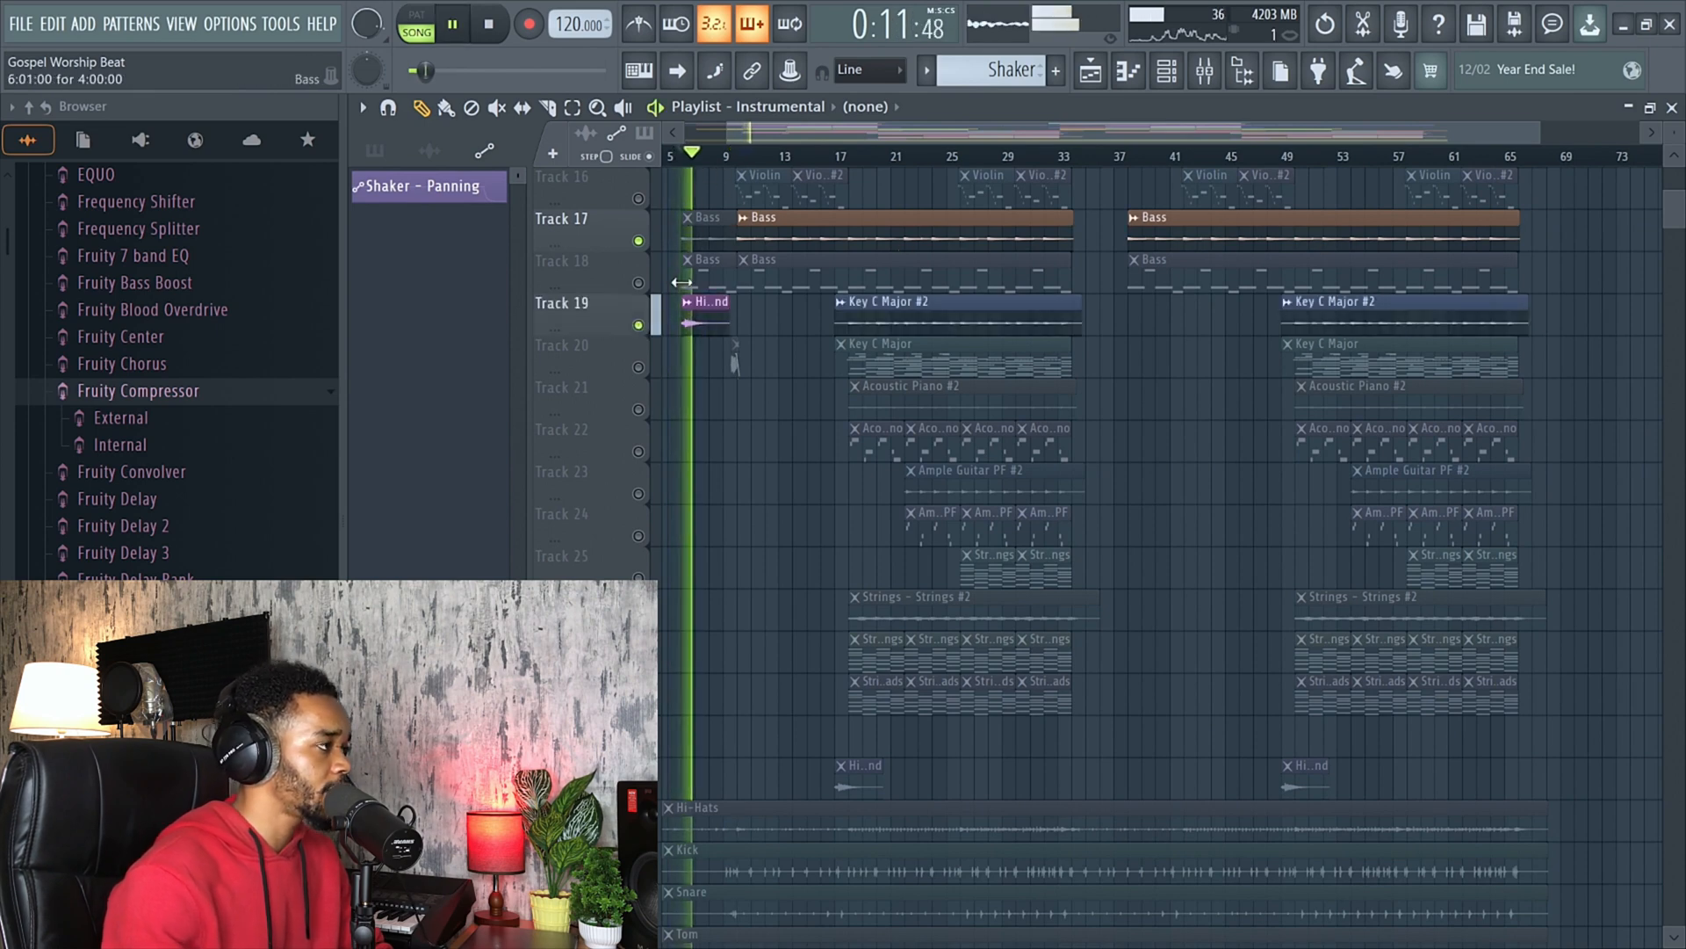
Solo the Hi-Hats on Track 31 and play them from the start of the song.
scroll(699, 421, down, 4)
click(660, 670)
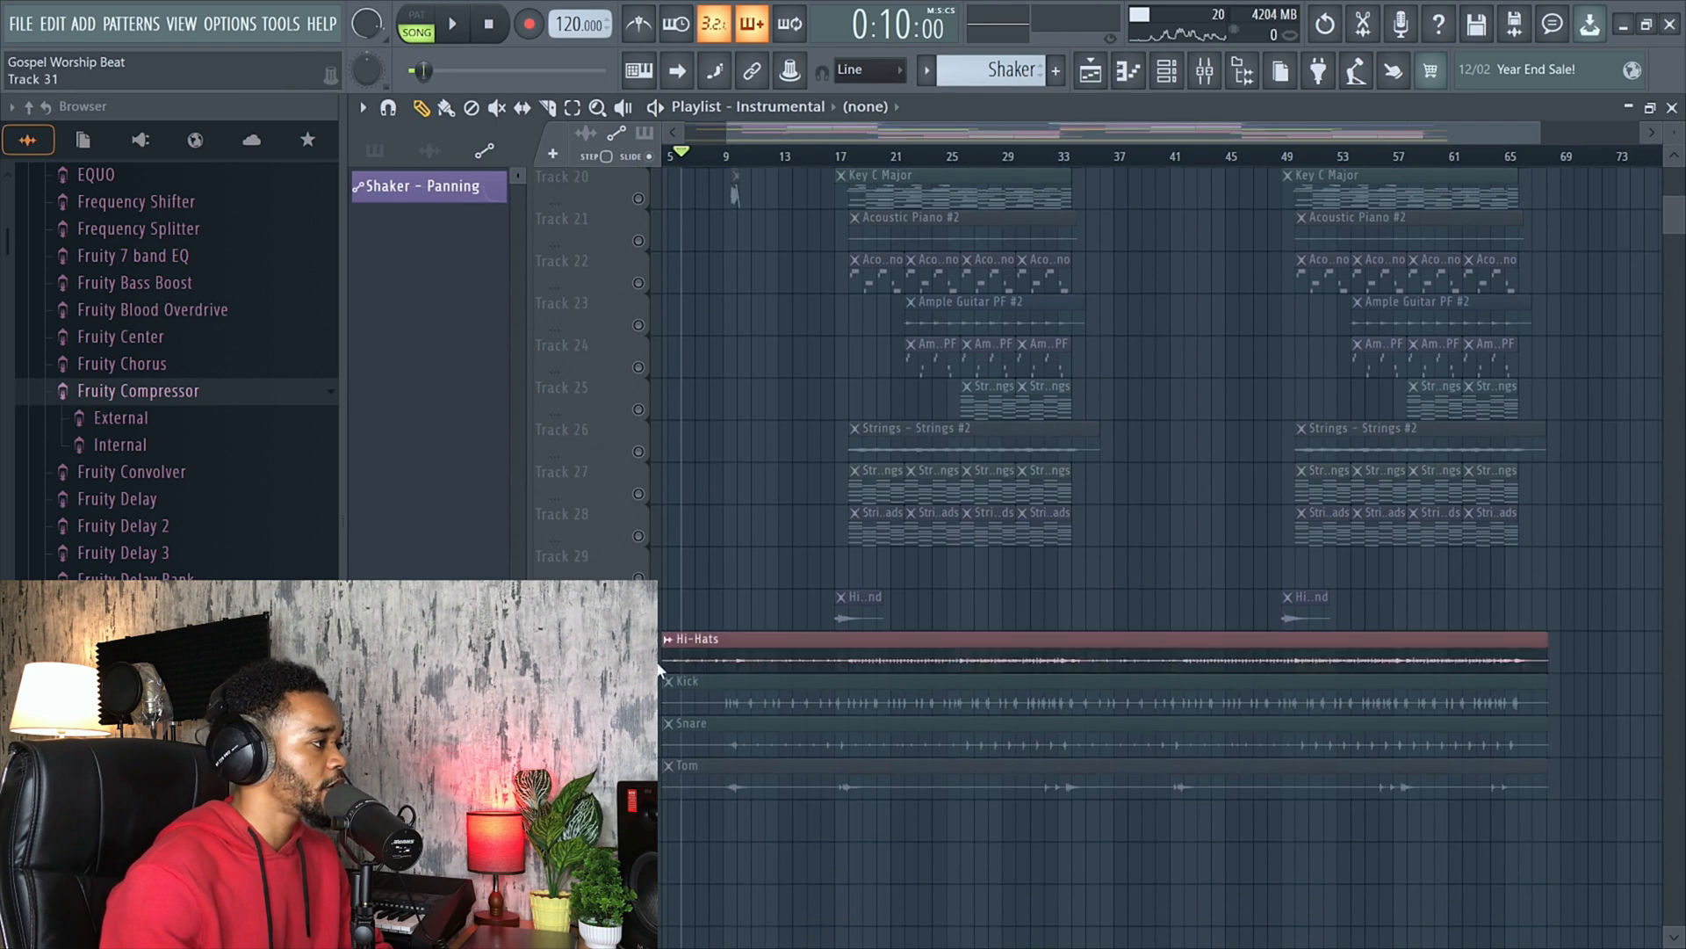
key(space)
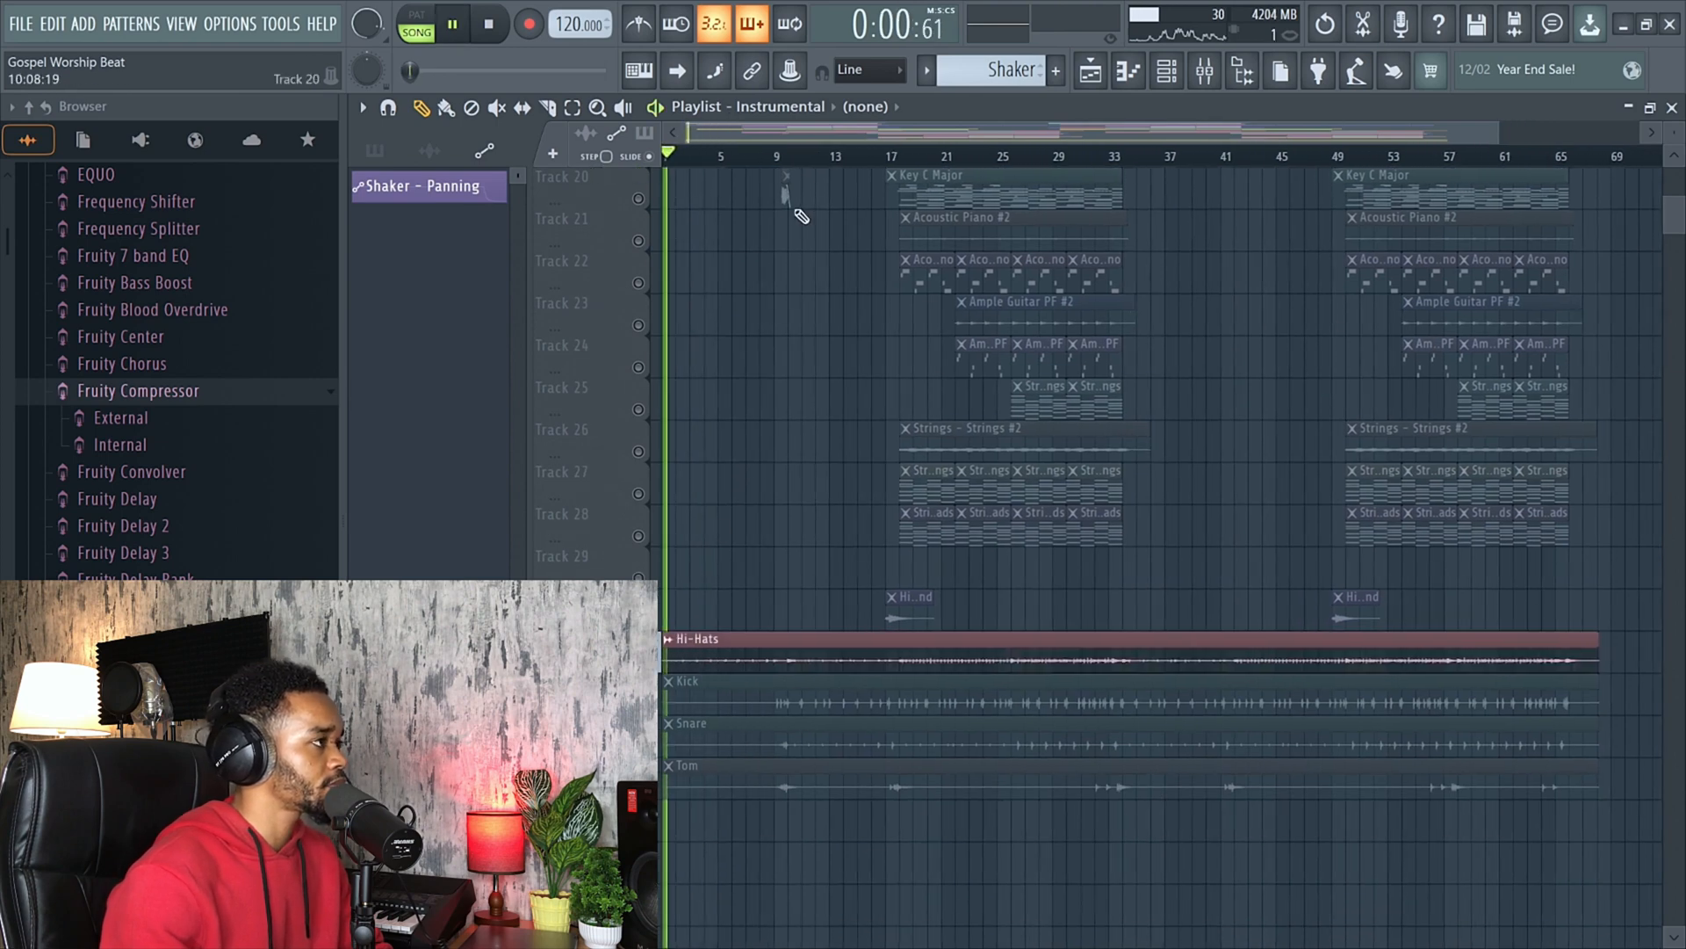
scroll(801, 216, down, 4)
click(708, 478)
key(space)
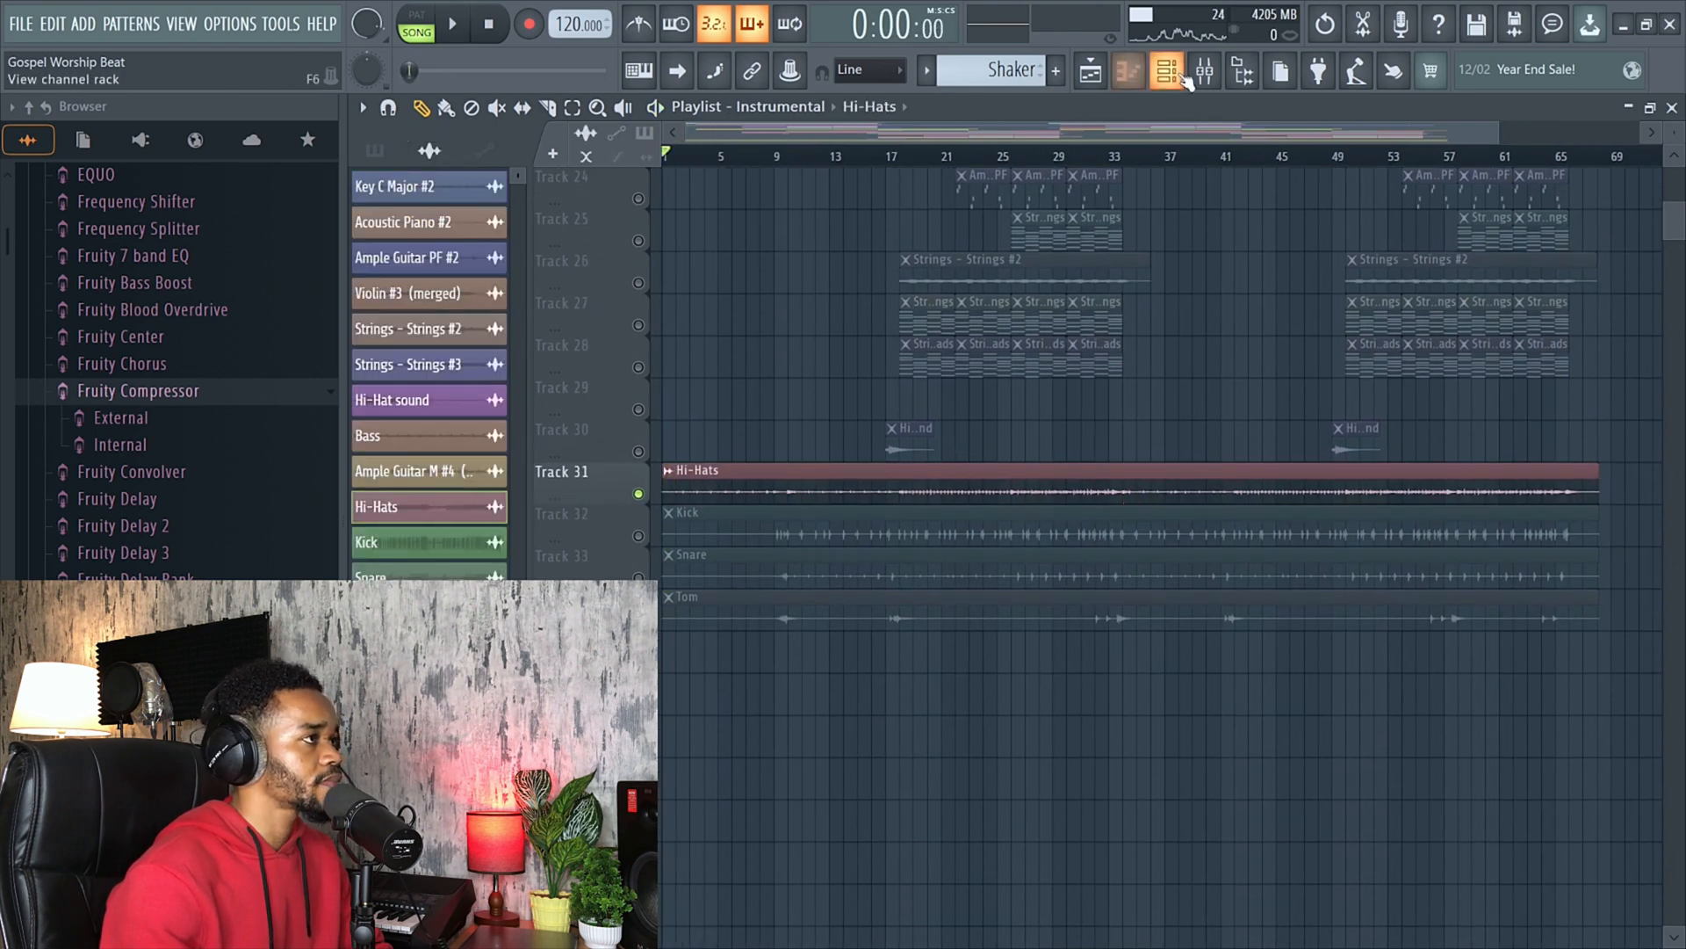
Play from the start of the song and unmute the Kick, Snare and Tom tracks to hear them with the Hi-Hats.
key(space)
click(637, 538)
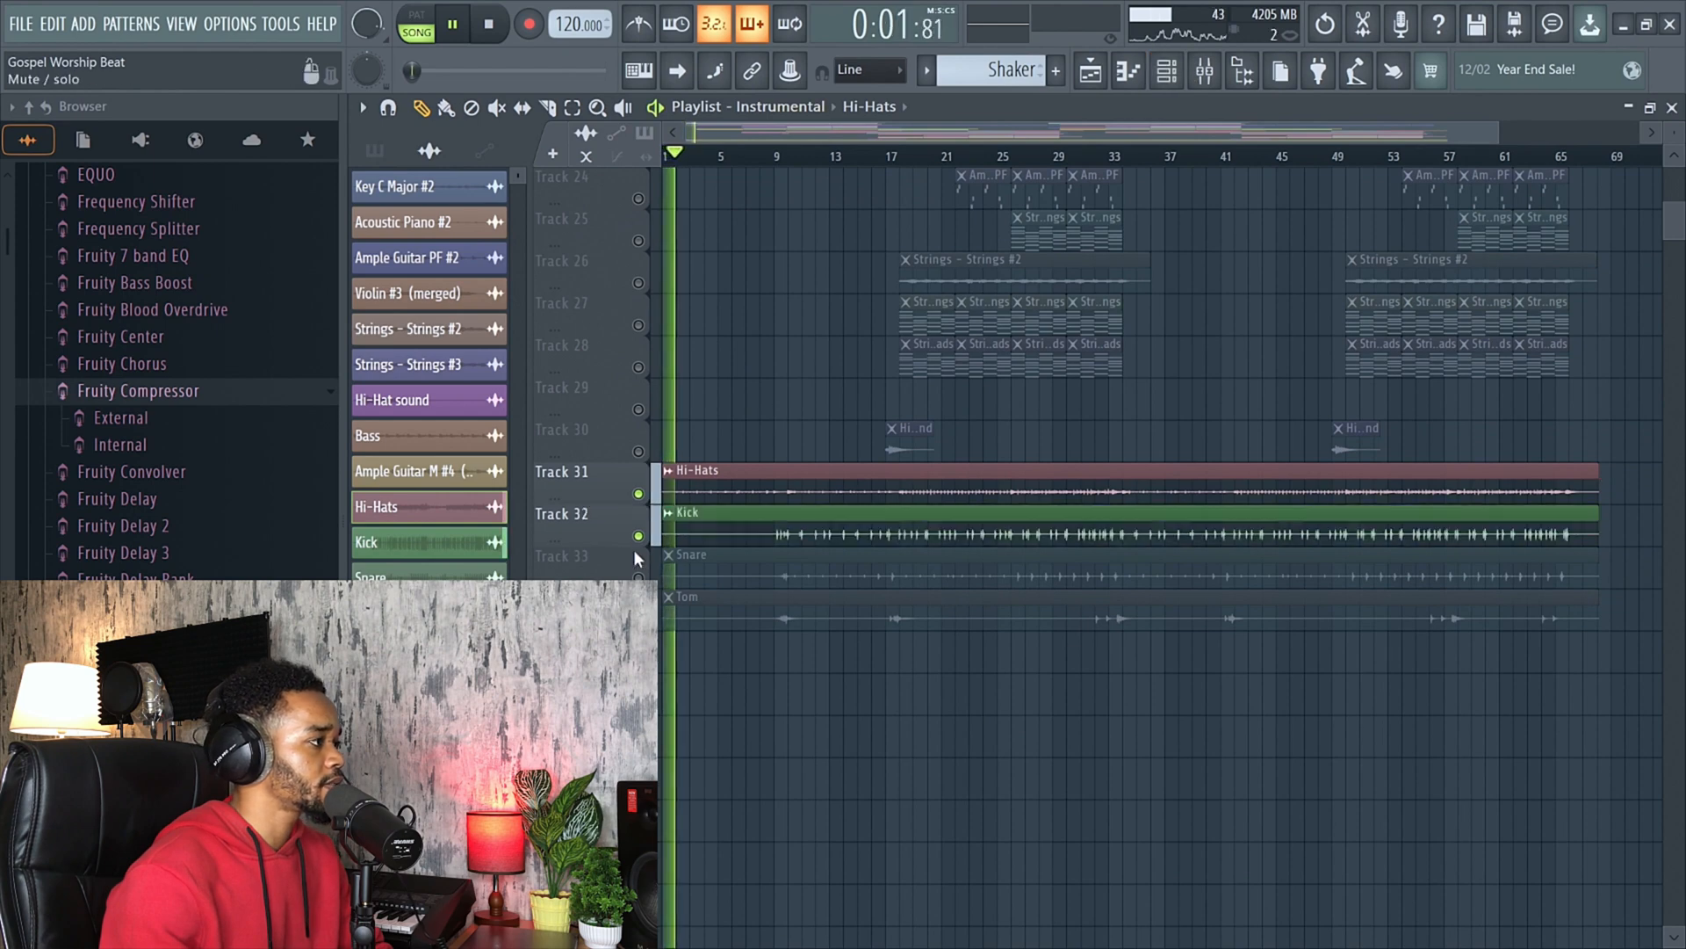
click(639, 578)
click(638, 620)
scroll(700, 321, up, 4)
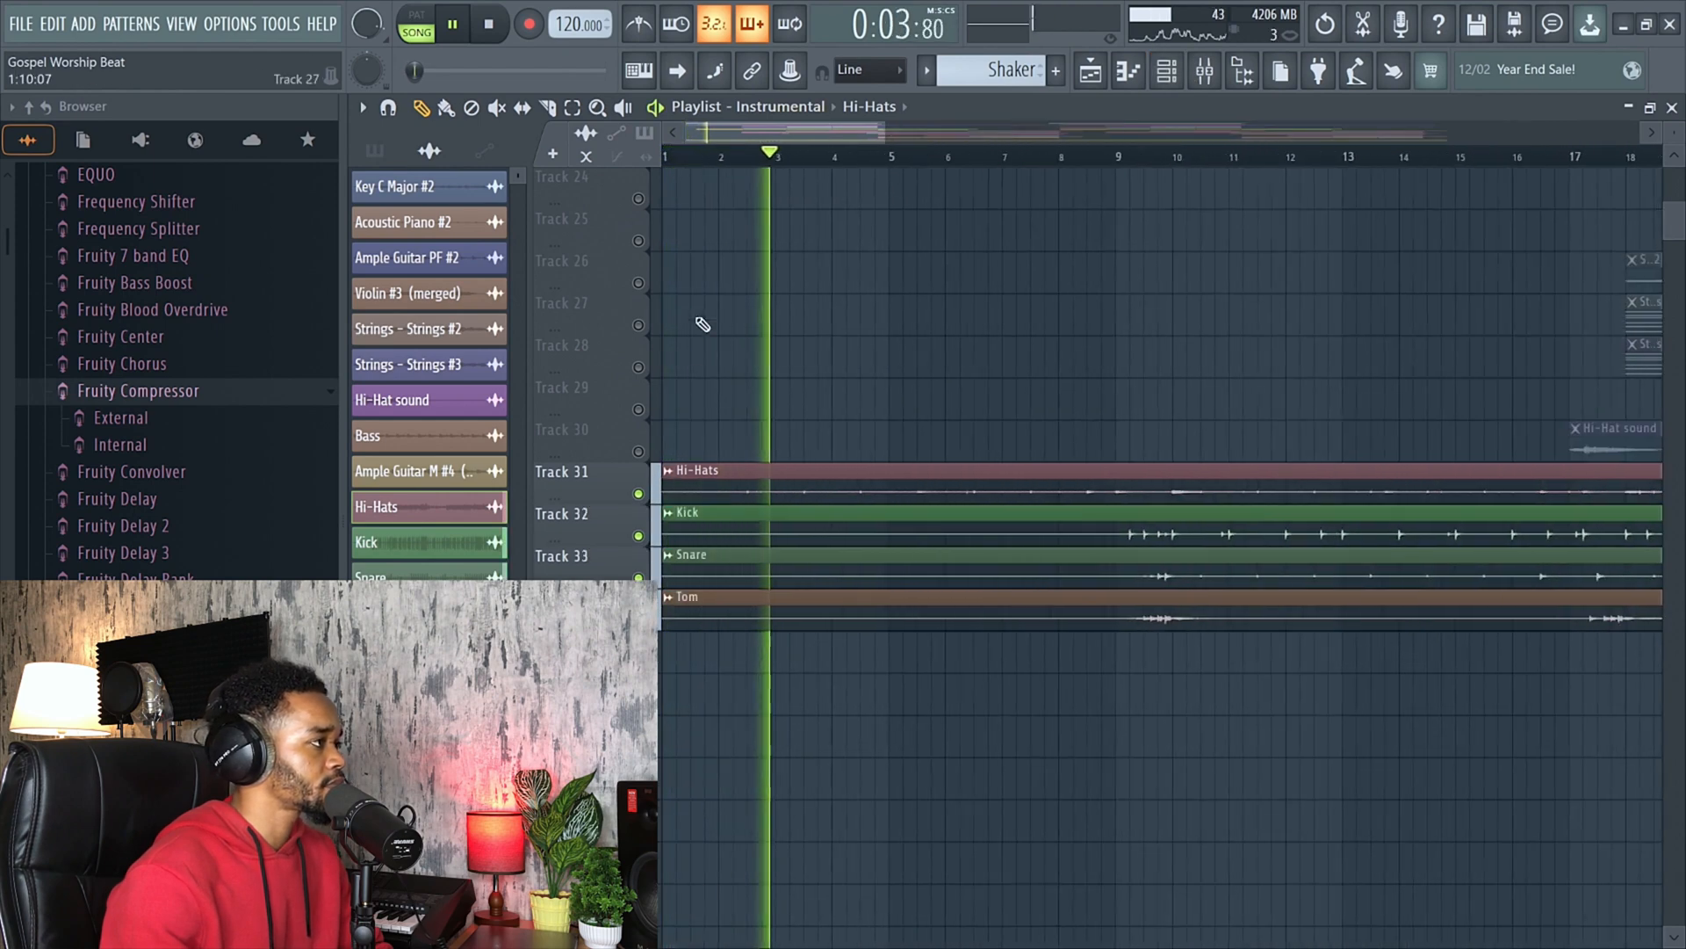
key(space)
Check the mixer track assignments in the Hi-Hats and Kick audio clip settings, and close both settings windows.
scroll(867, 350, down, 4)
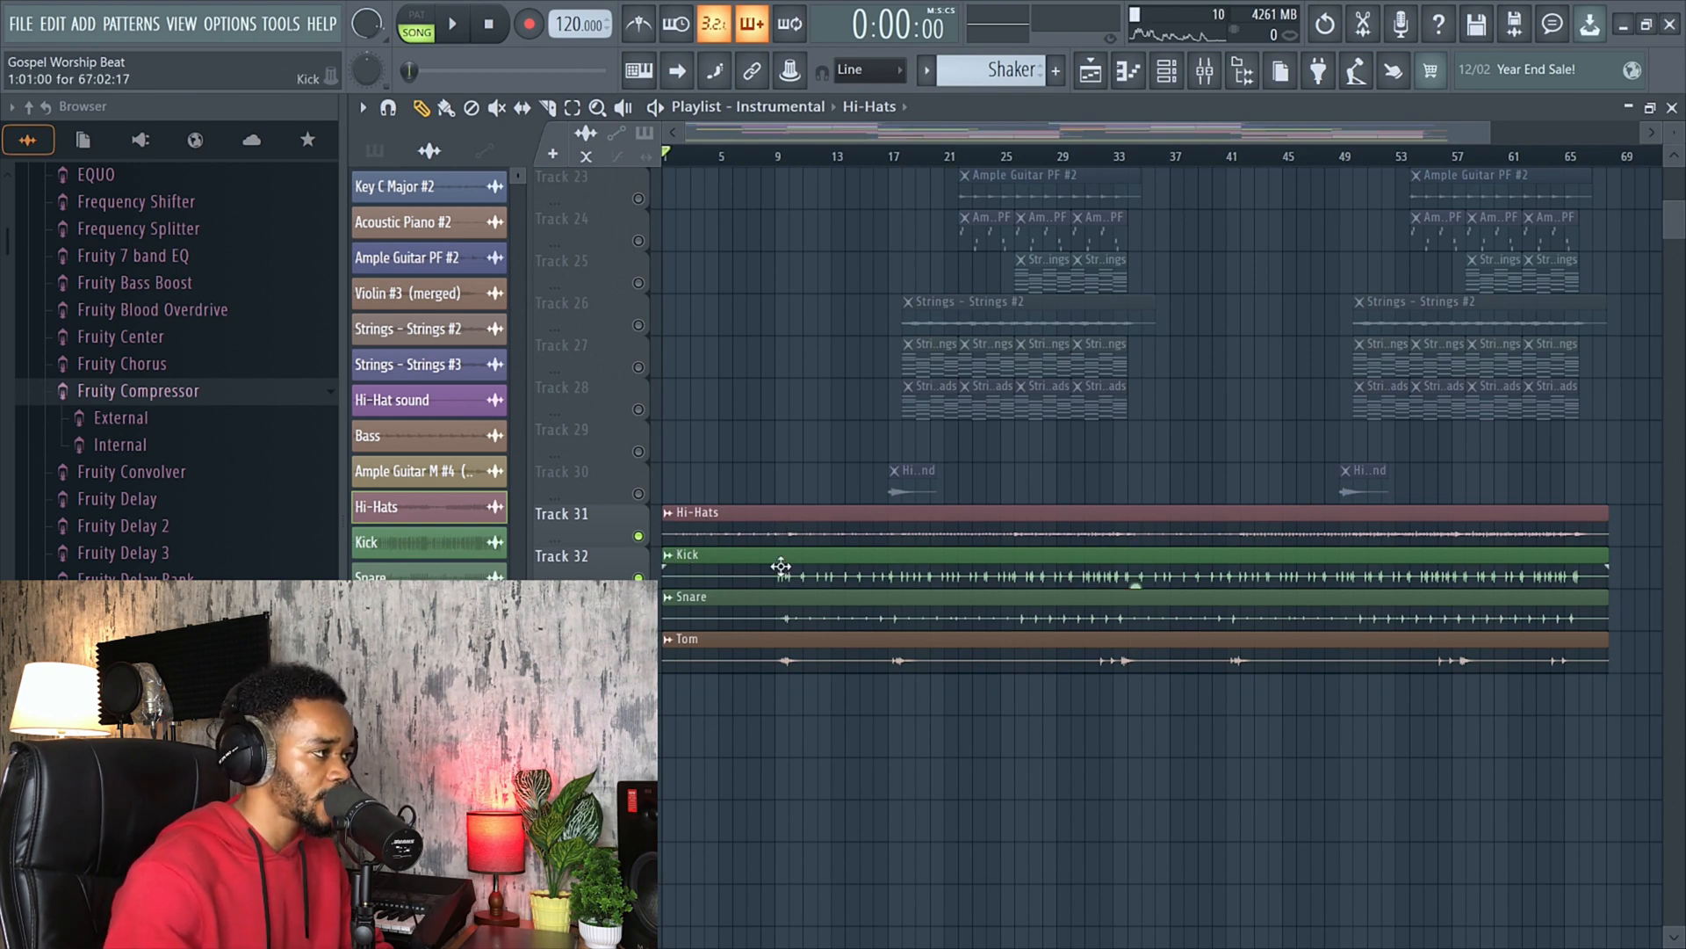
double_click(785, 529)
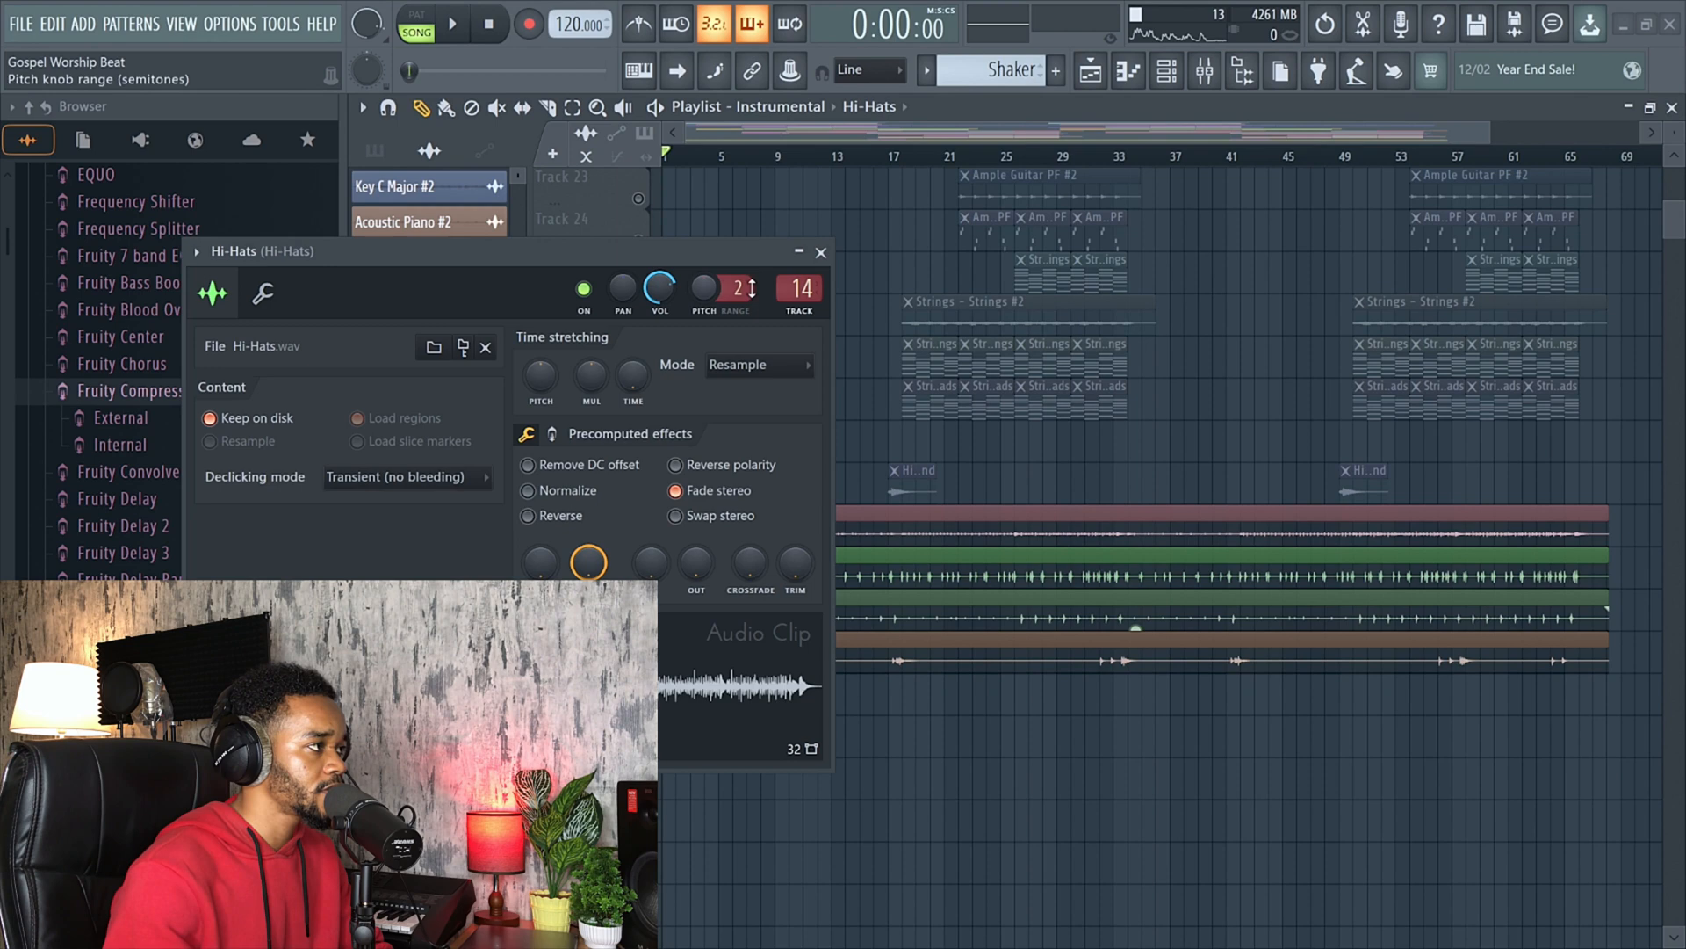
click(821, 252)
double_click(791, 573)
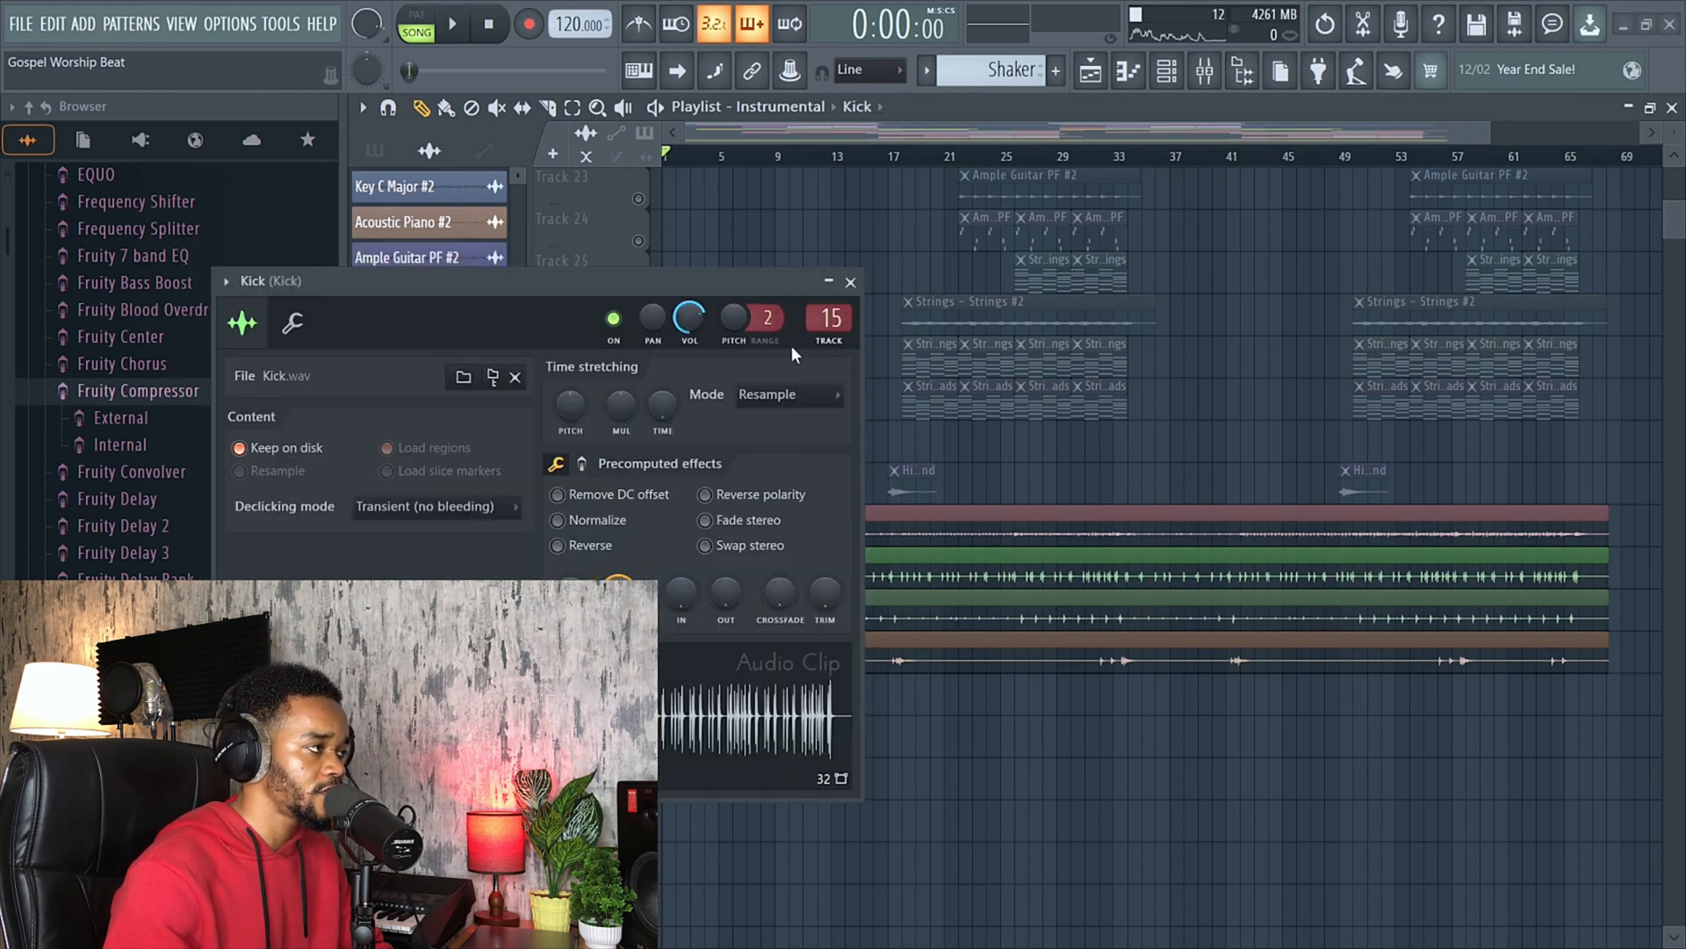
click(849, 284)
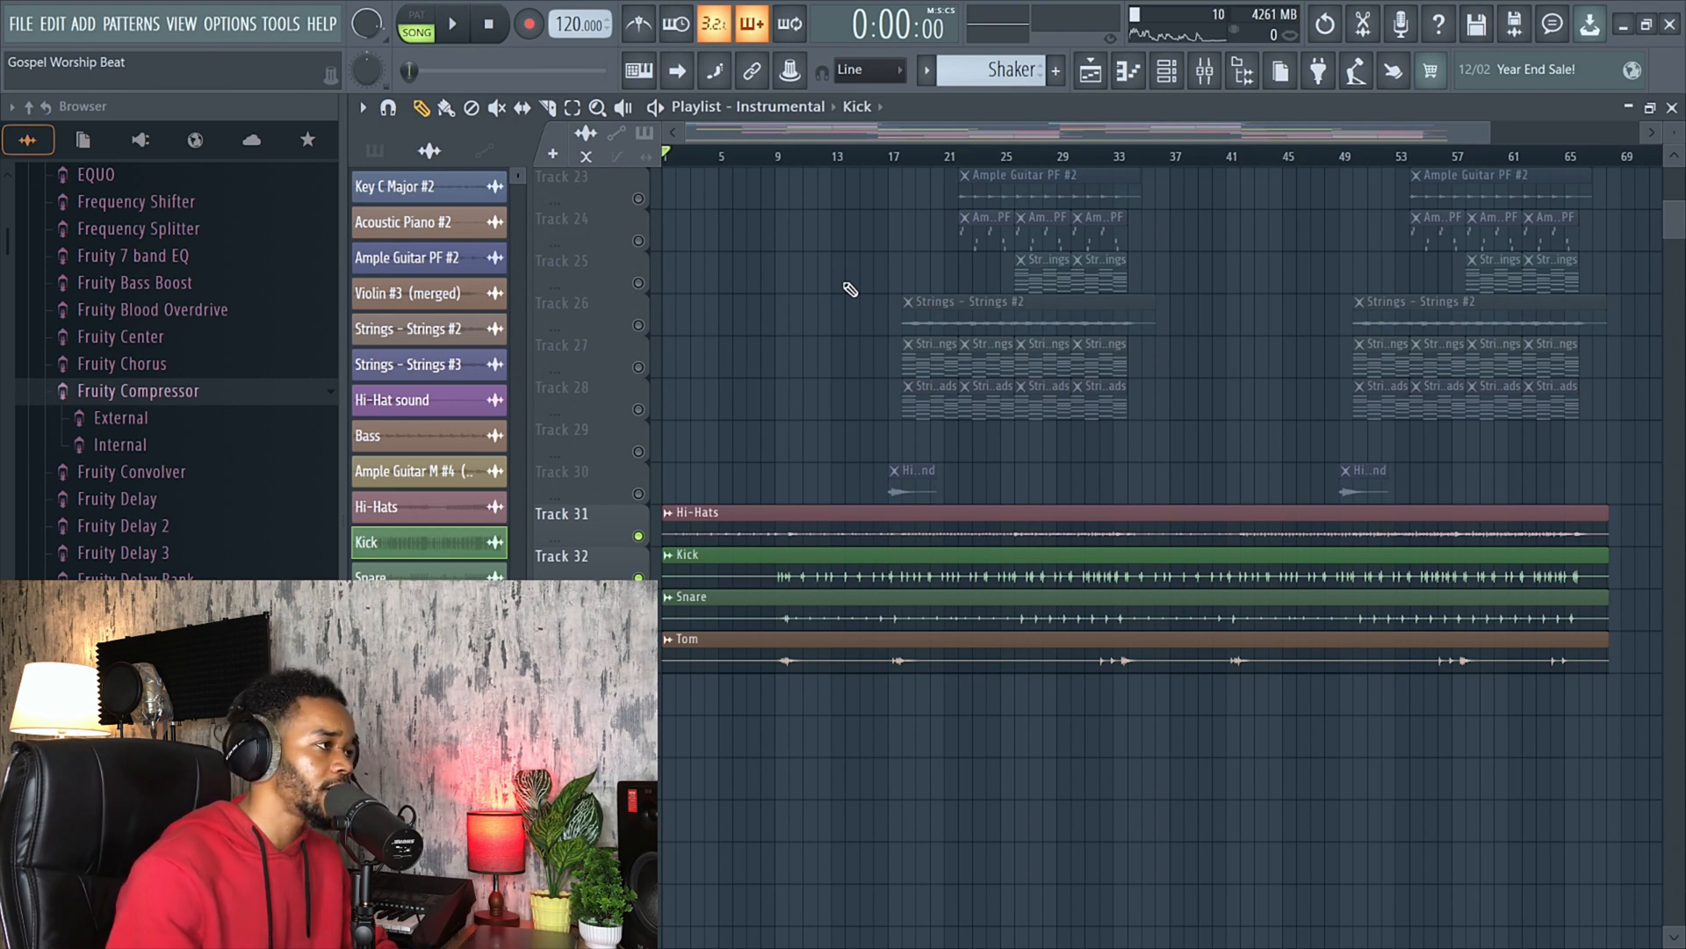
scroll(843, 330, up, 2)
scroll(839, 338, up, 3)
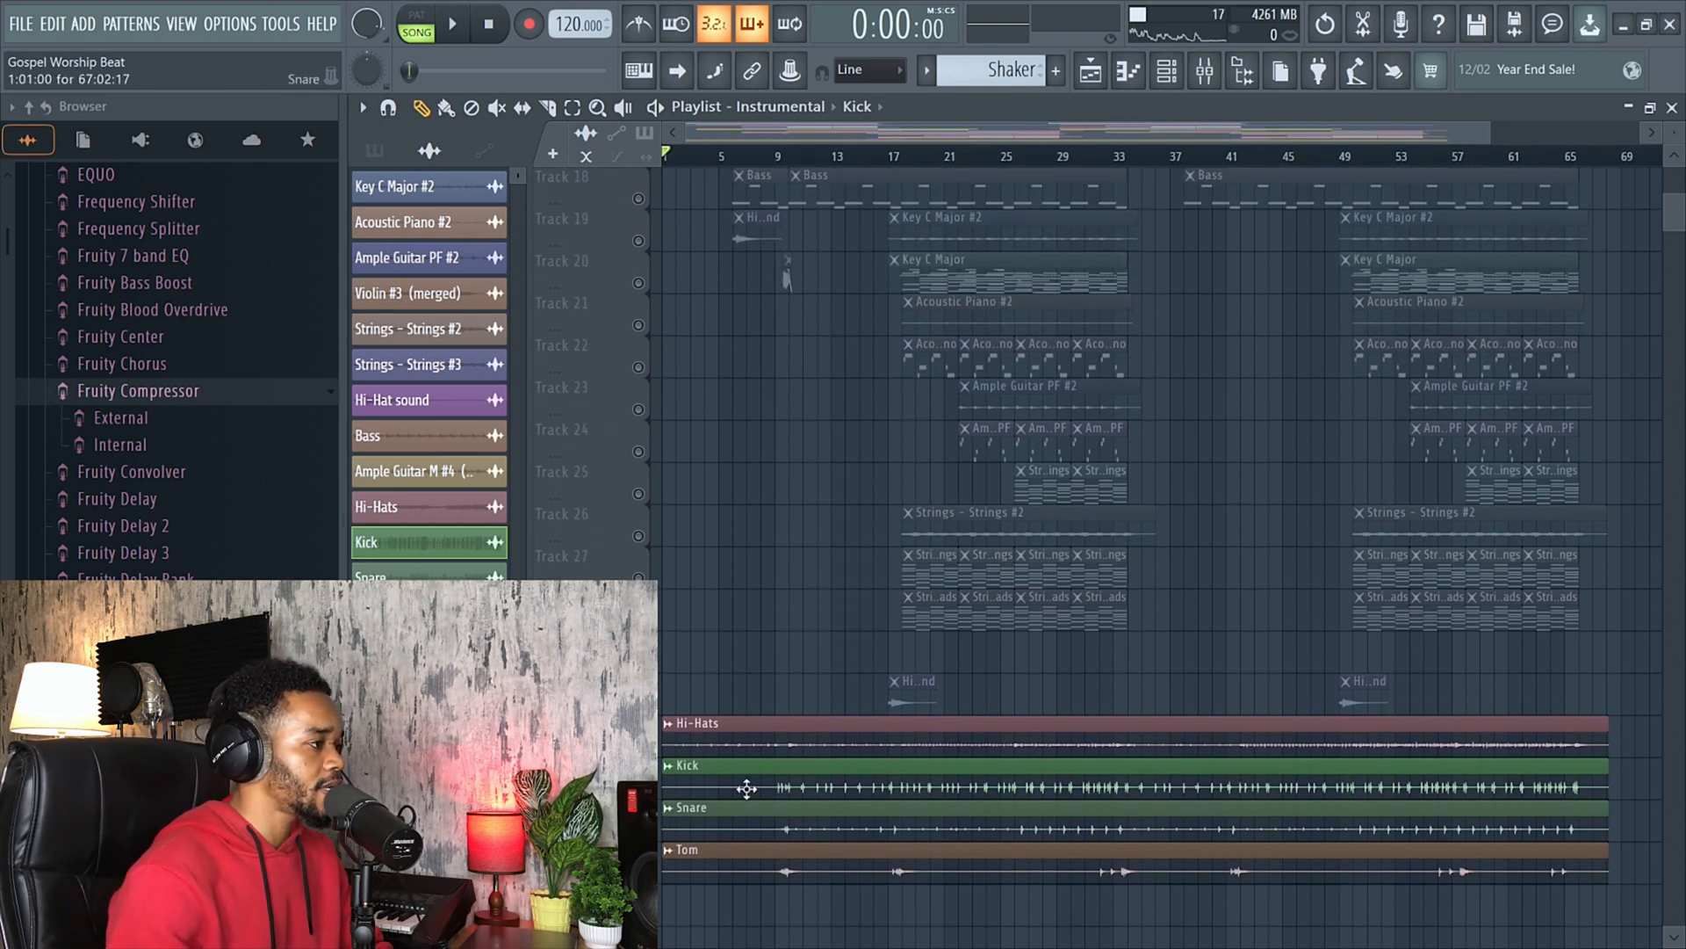
Play the song from the start with the pianos and shaker active, and unmute Ample Guitar M #4 on Track 12.
scroll(729, 518, up, 7)
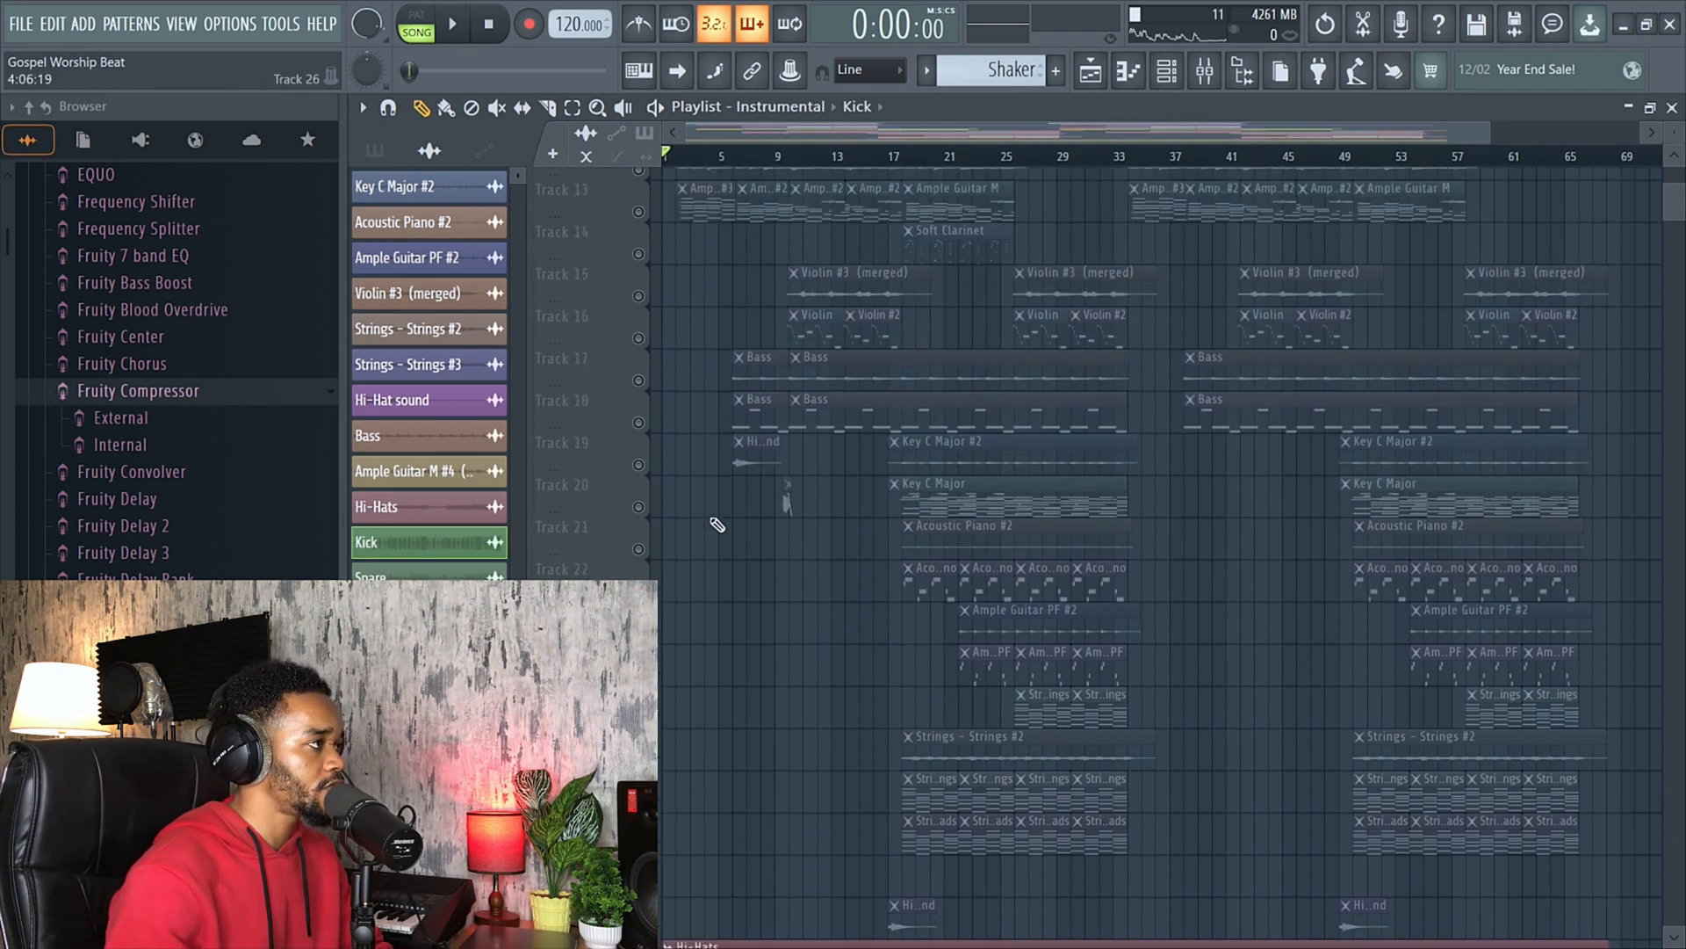
key(space)
scroll(716, 514, up, 7)
click(639, 537)
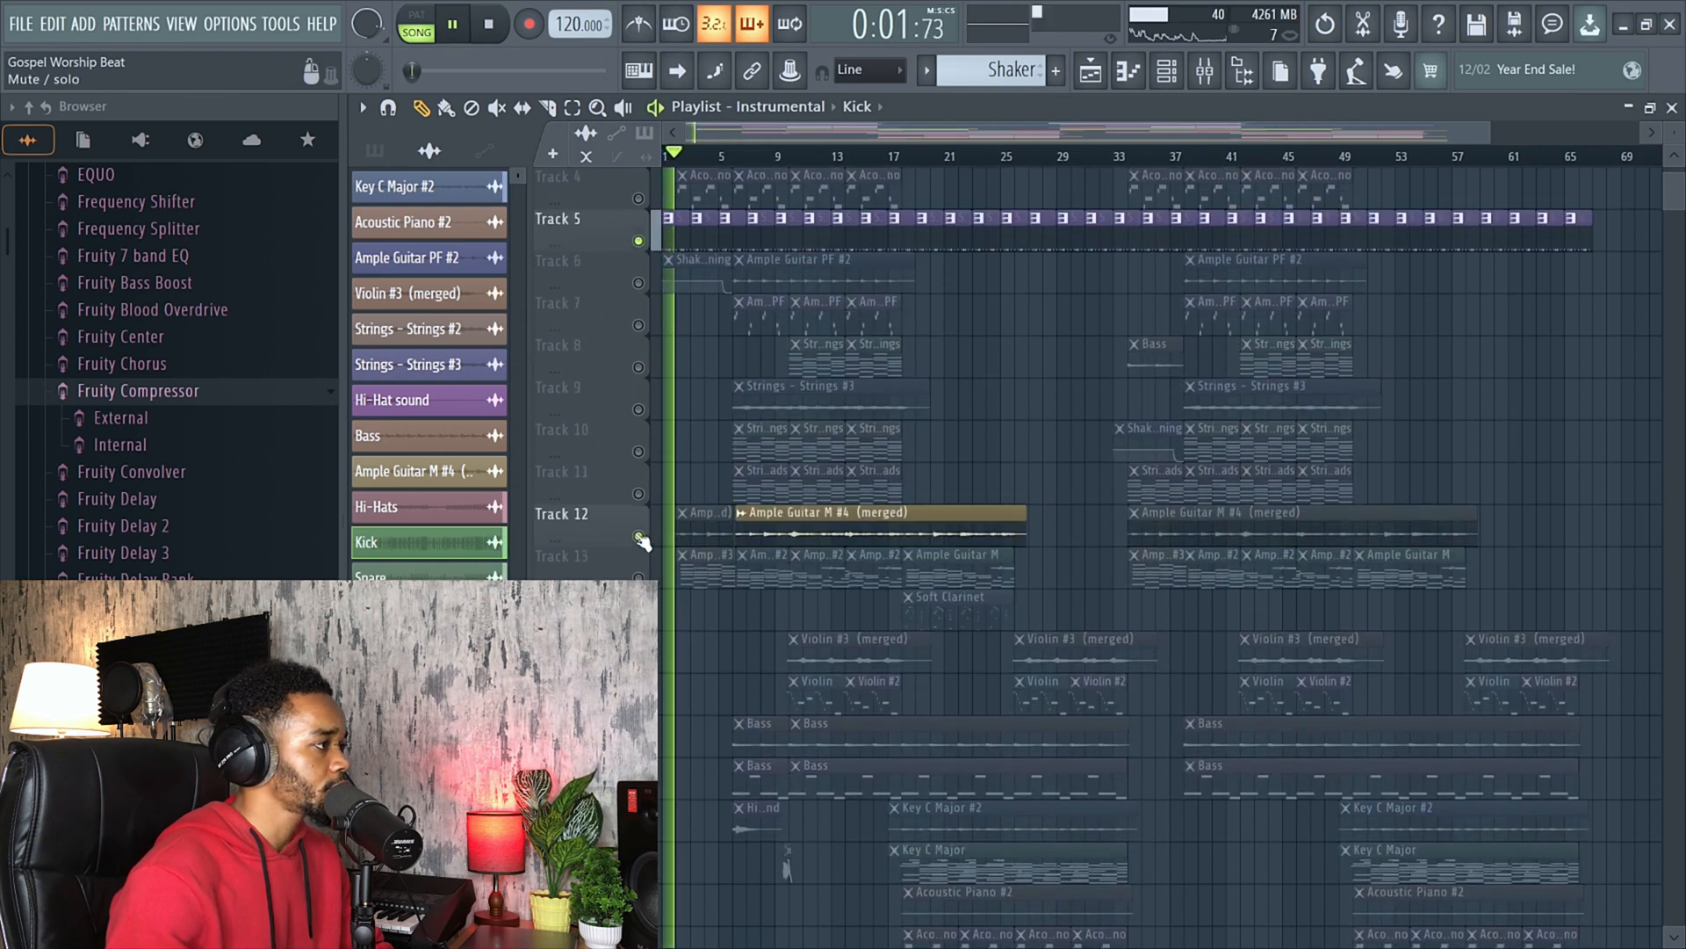
scroll(650, 351, up, 1)
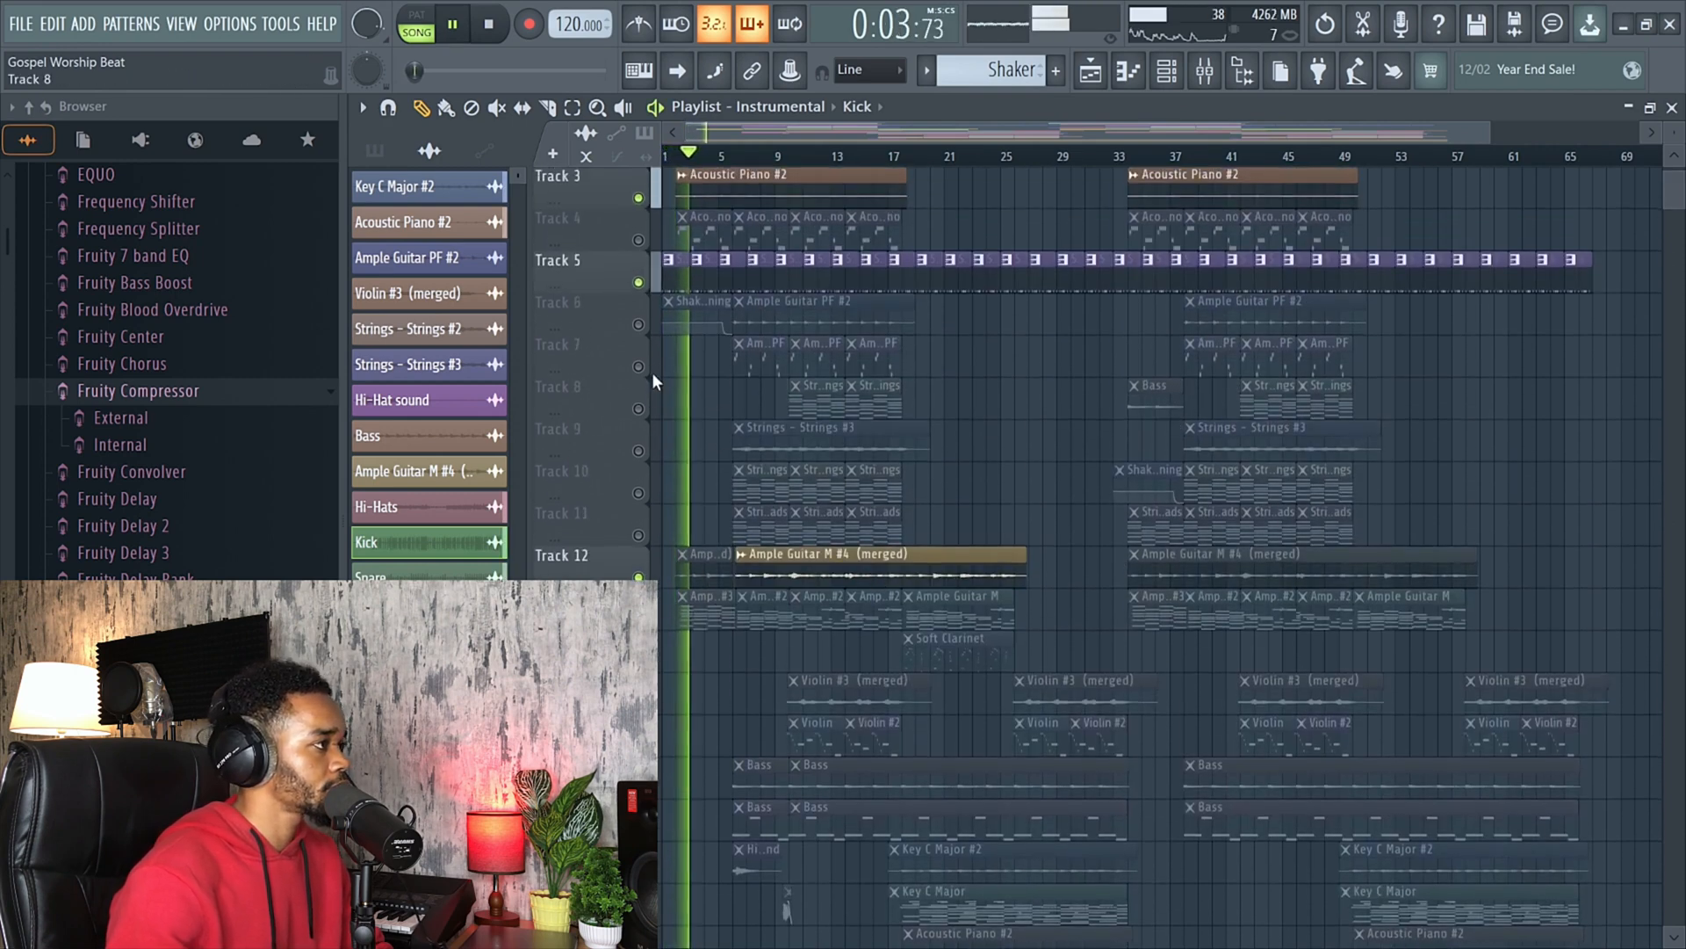
Unmute Strings #3 on Track 9 and Ample Guitar PF #2 on Track 6 during playback, and stop the song.
click(639, 453)
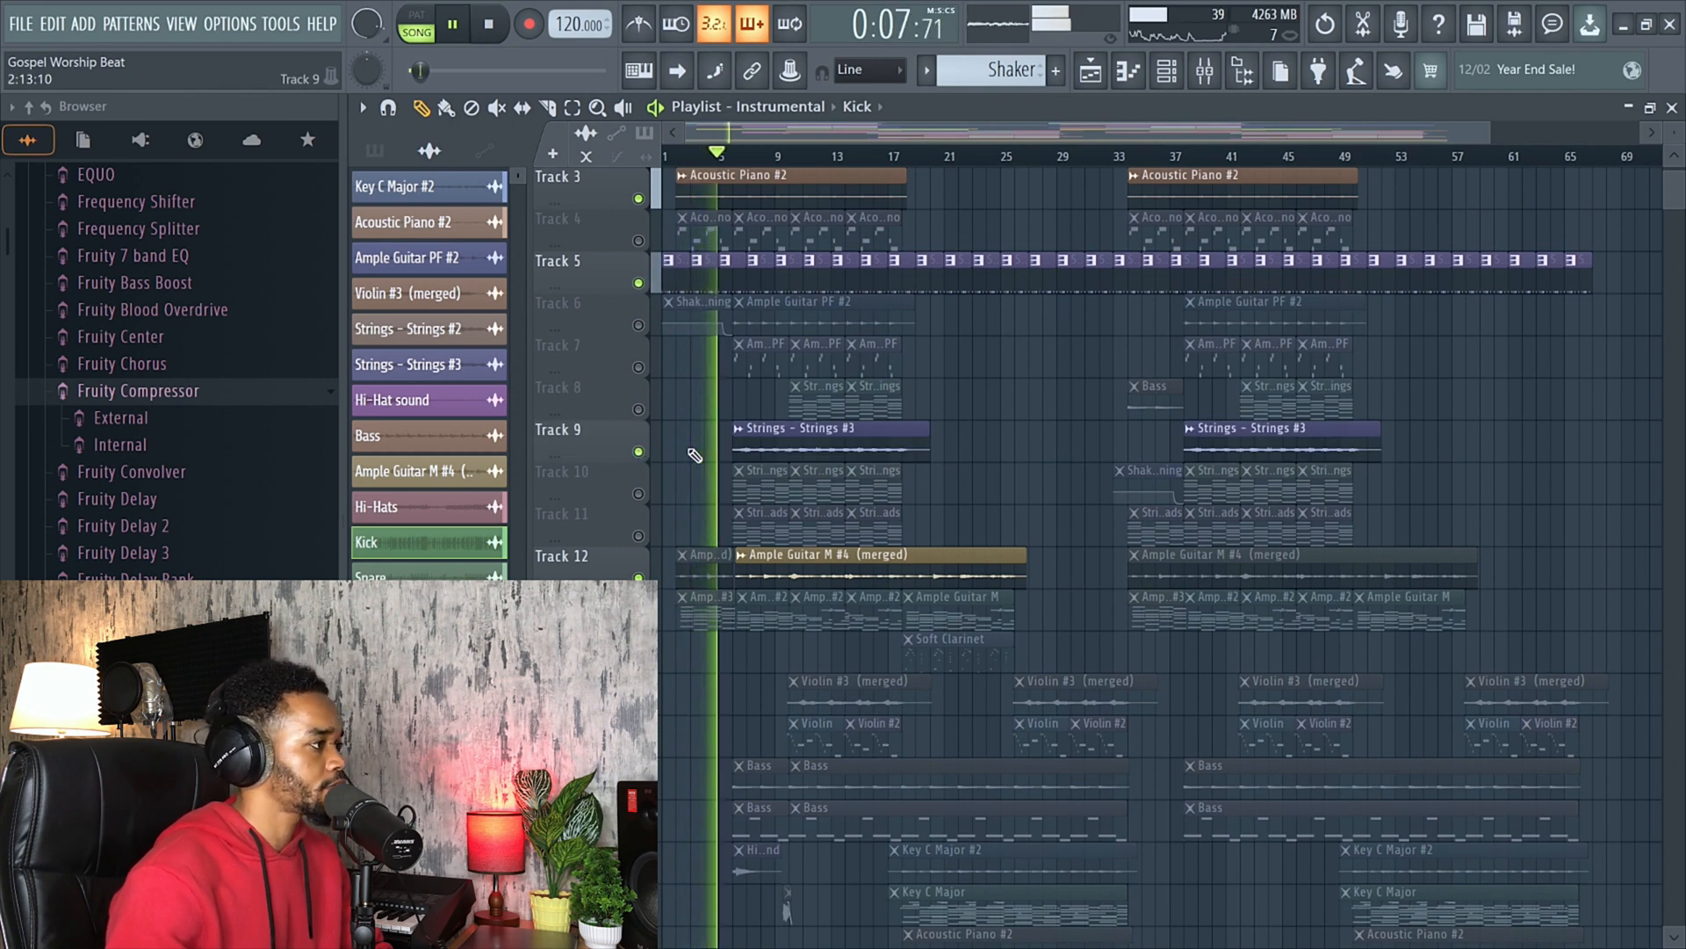
scroll(650, 457, down, 2)
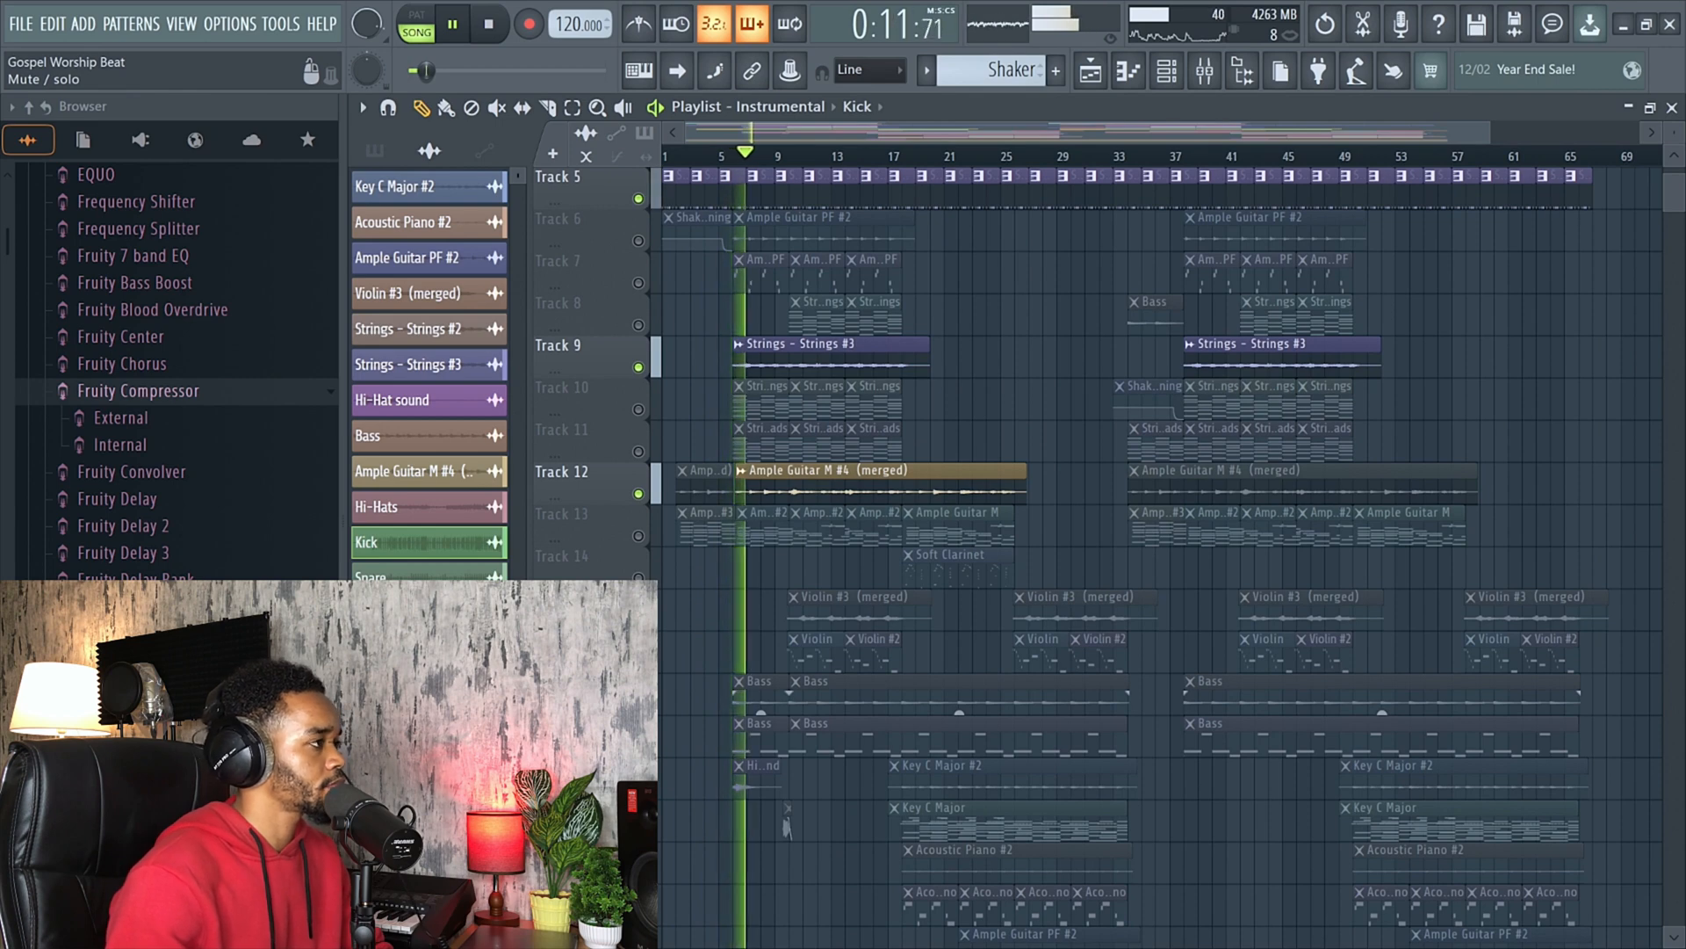
scroll(764, 485, up, 1)
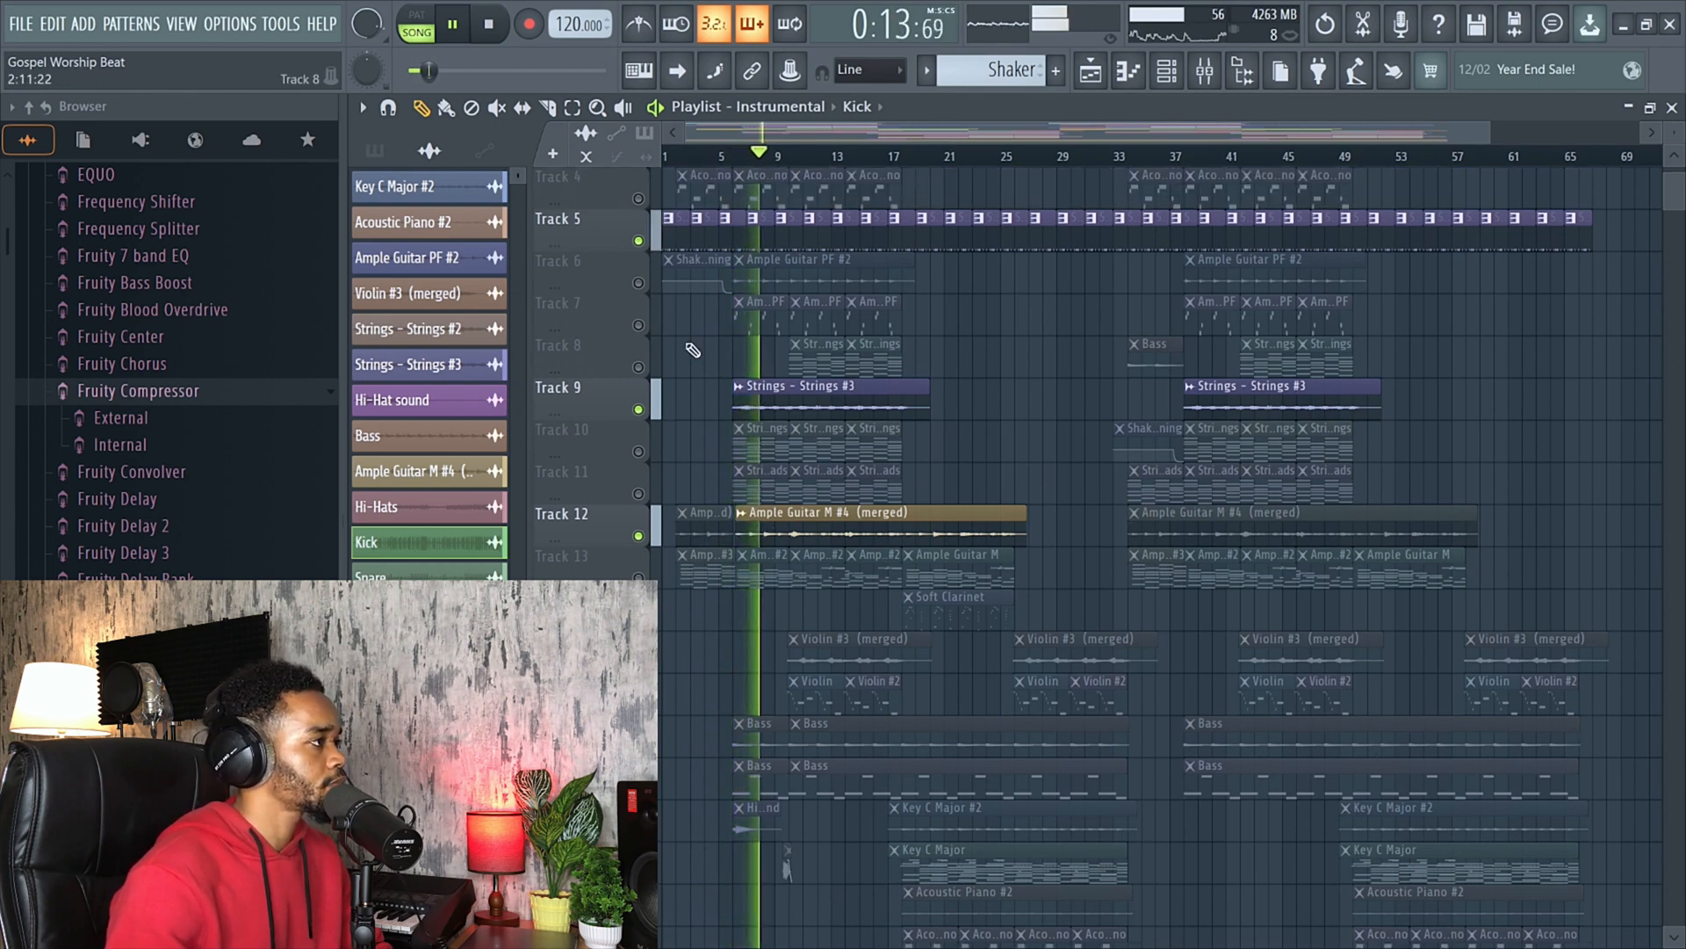
click(639, 284)
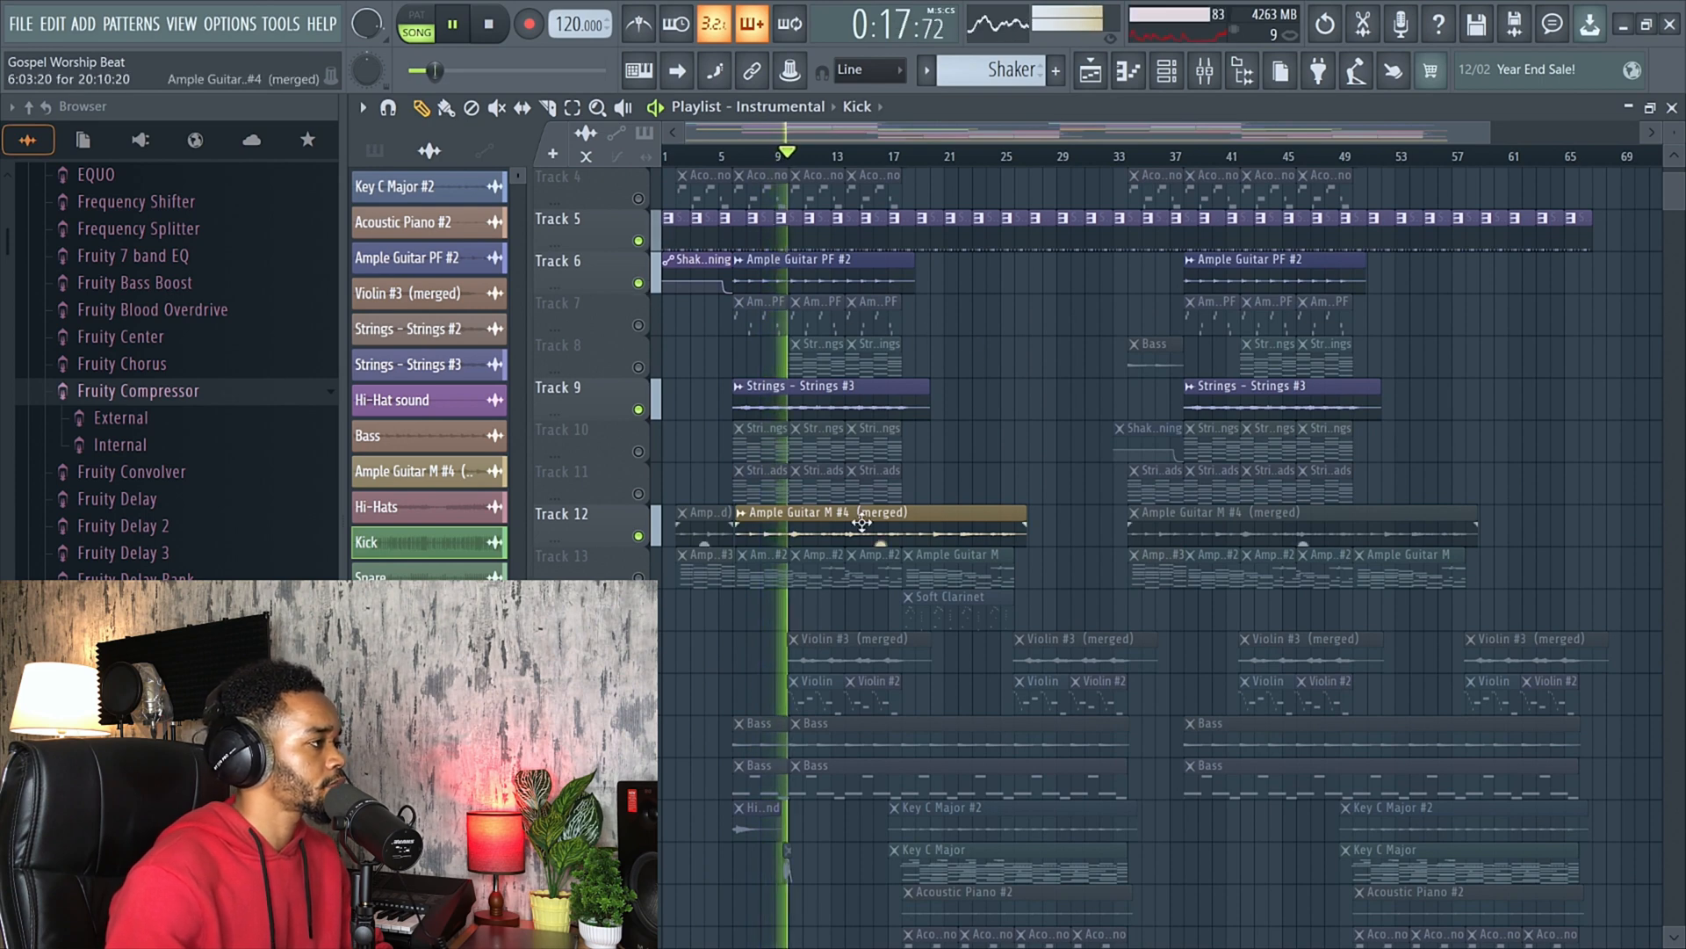
key(space)
Select the opening section's clips on Tracks 1 to 12 to point out the group, and clear the selection.
scroll(862, 513, down, 1)
scroll(862, 513, down, 3)
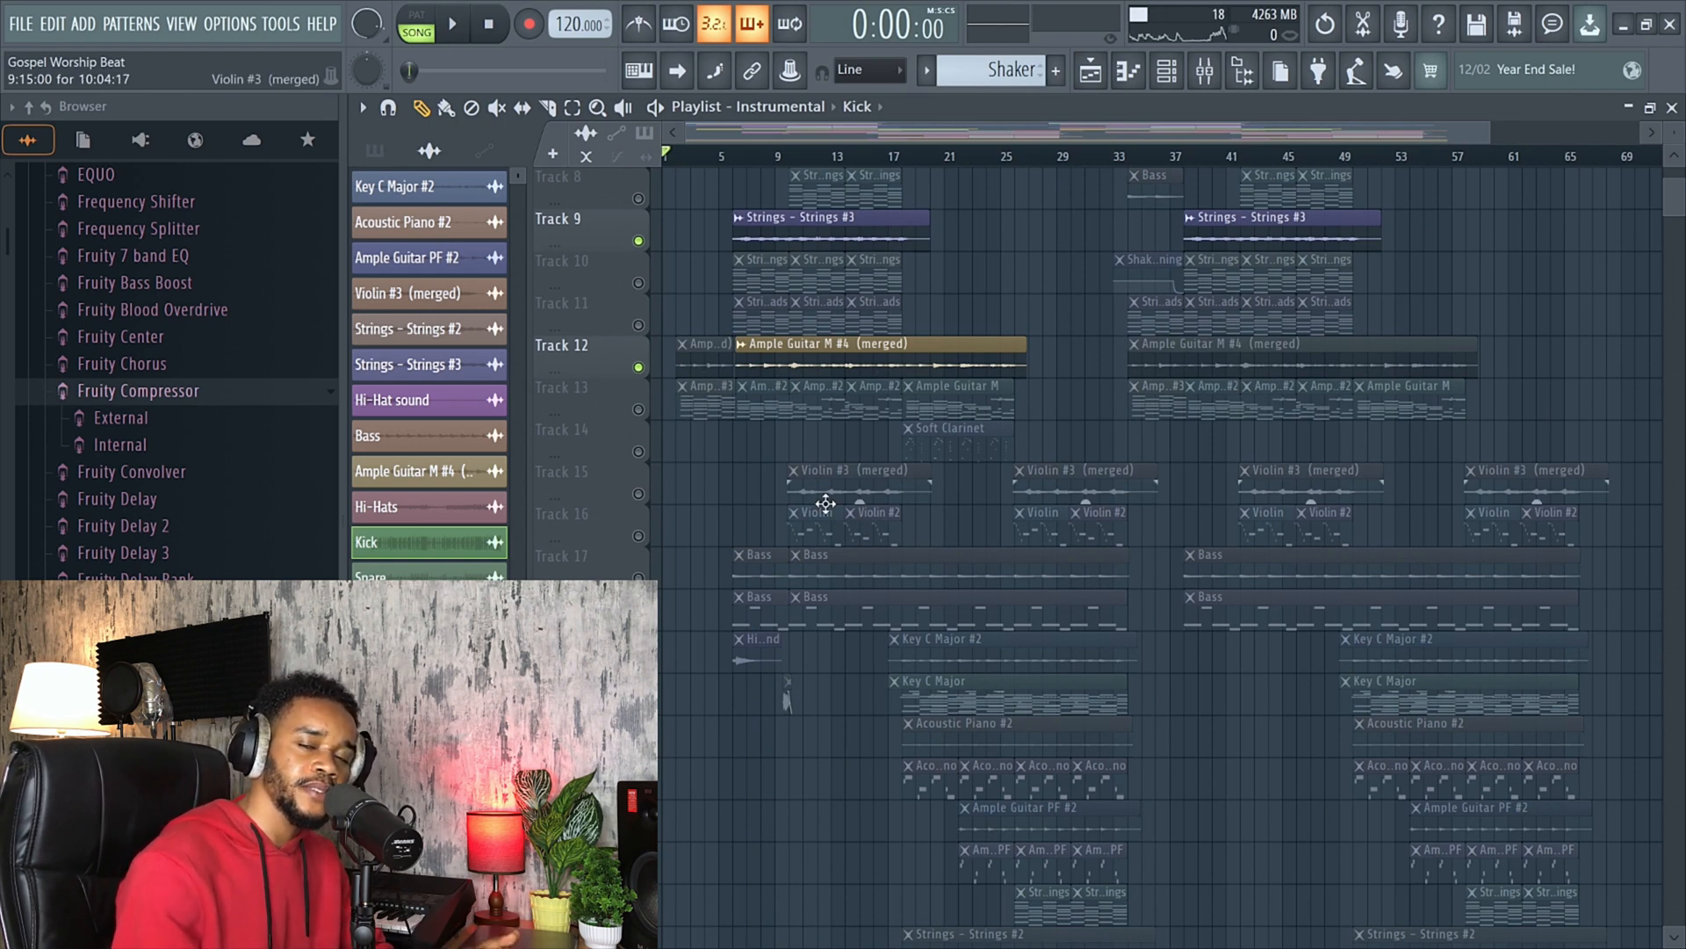
scroll(825, 503, down, 1)
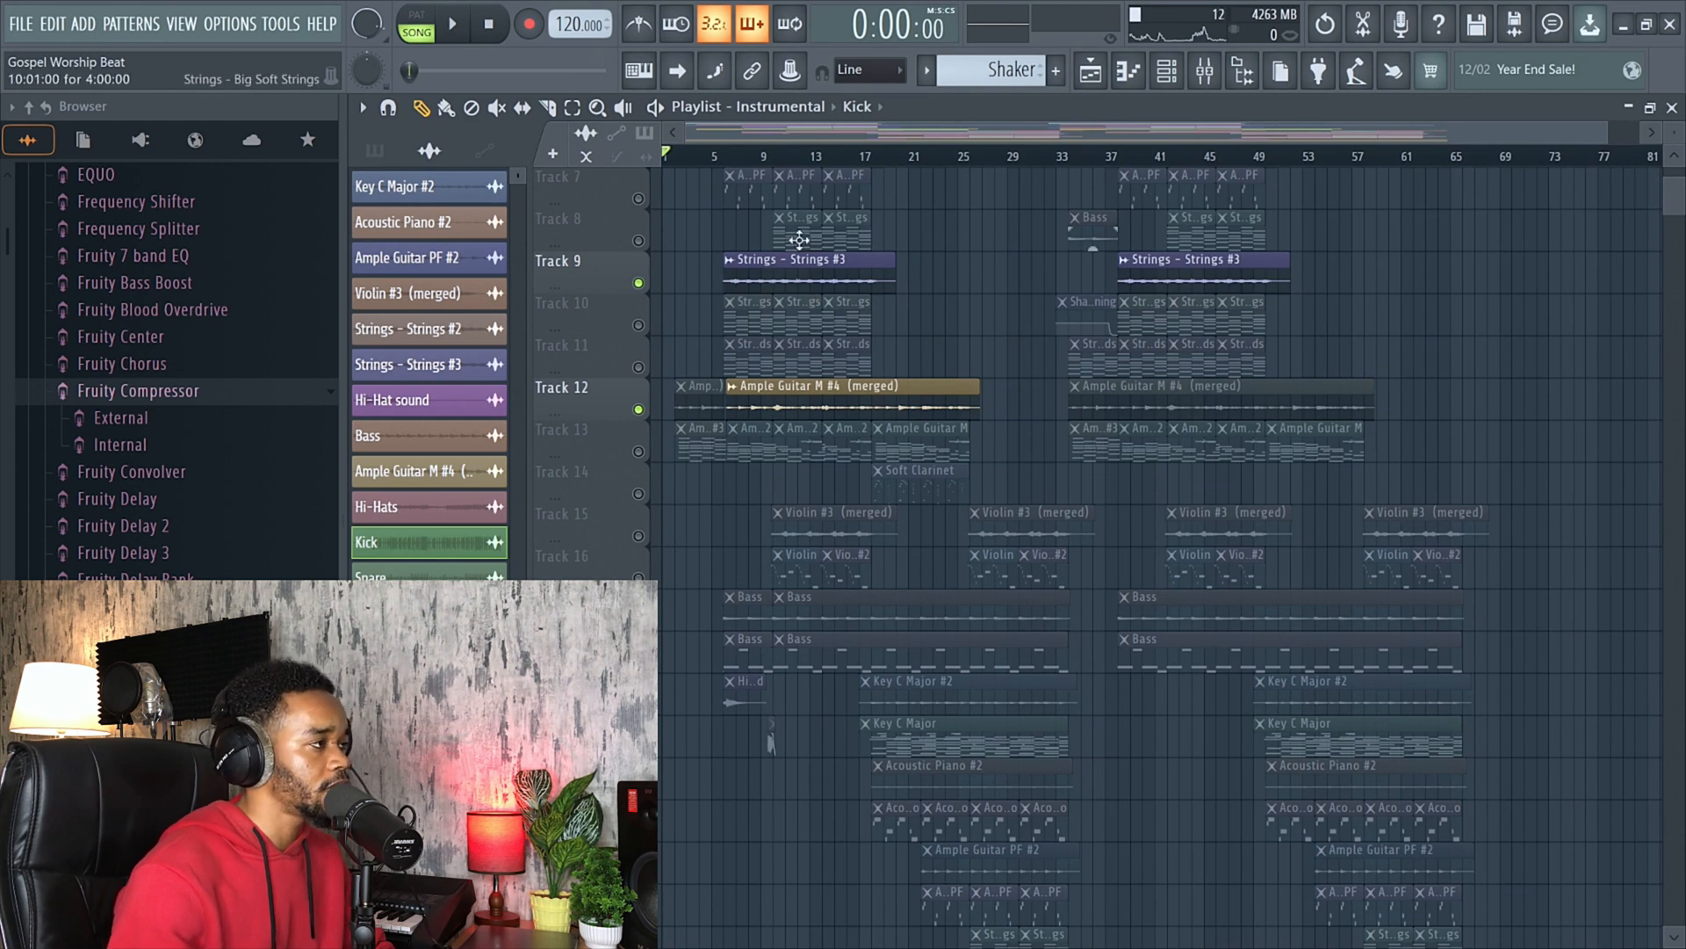
scroll(799, 239, up, 3)
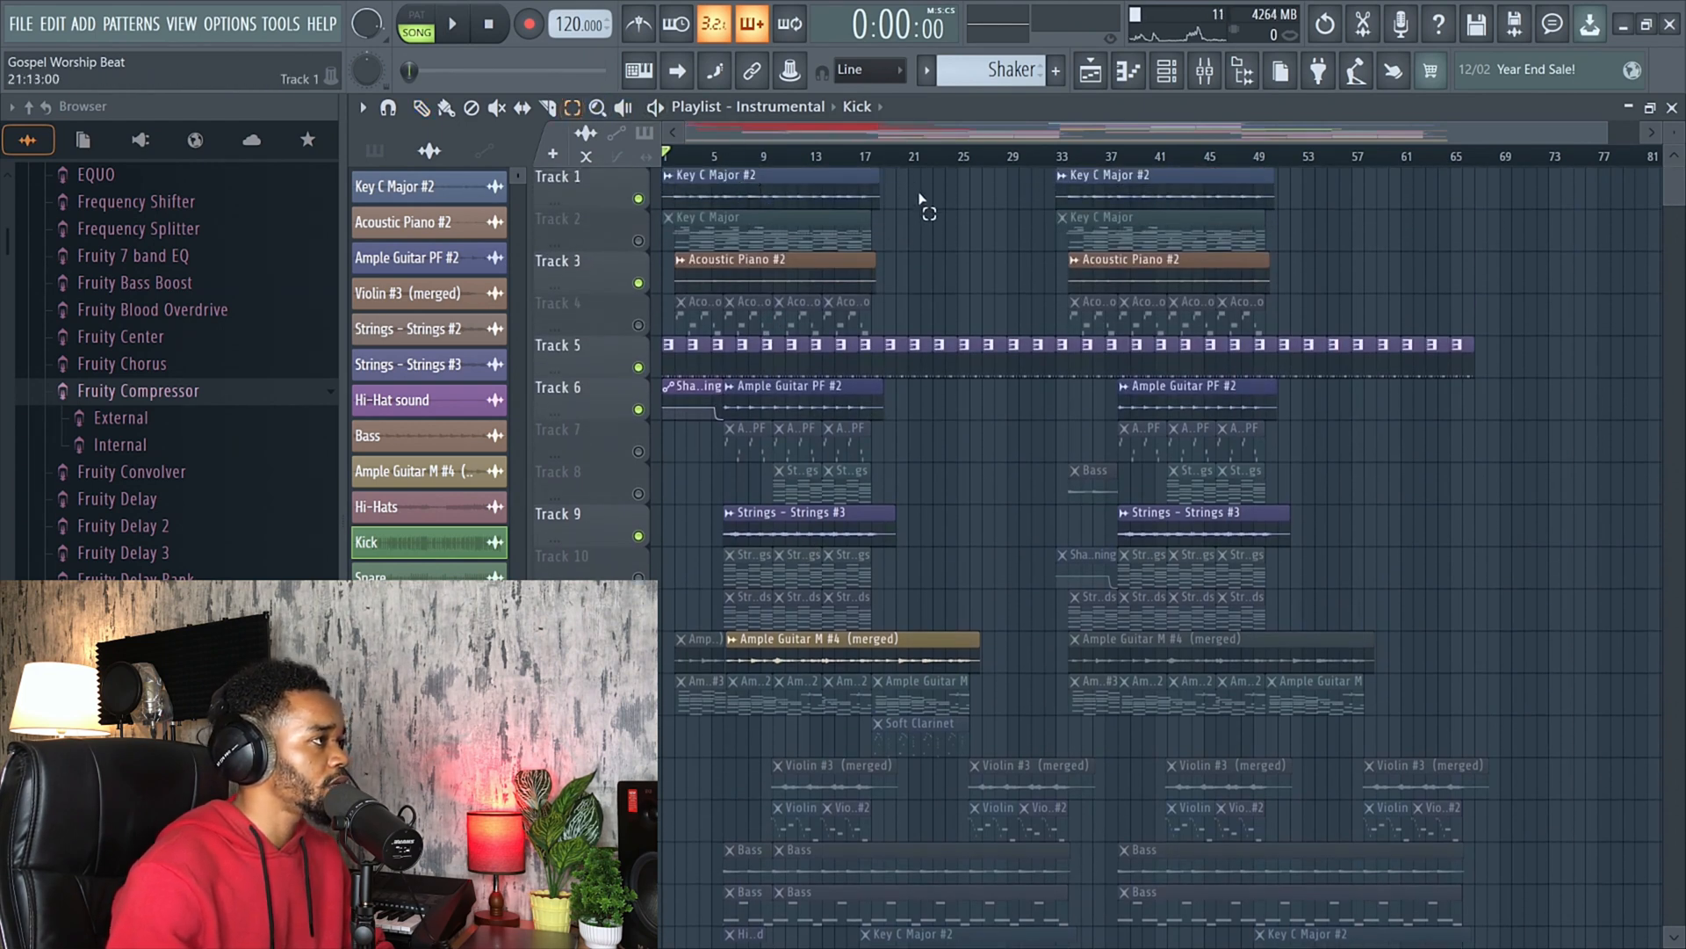
drag(921, 198, 694, 663)
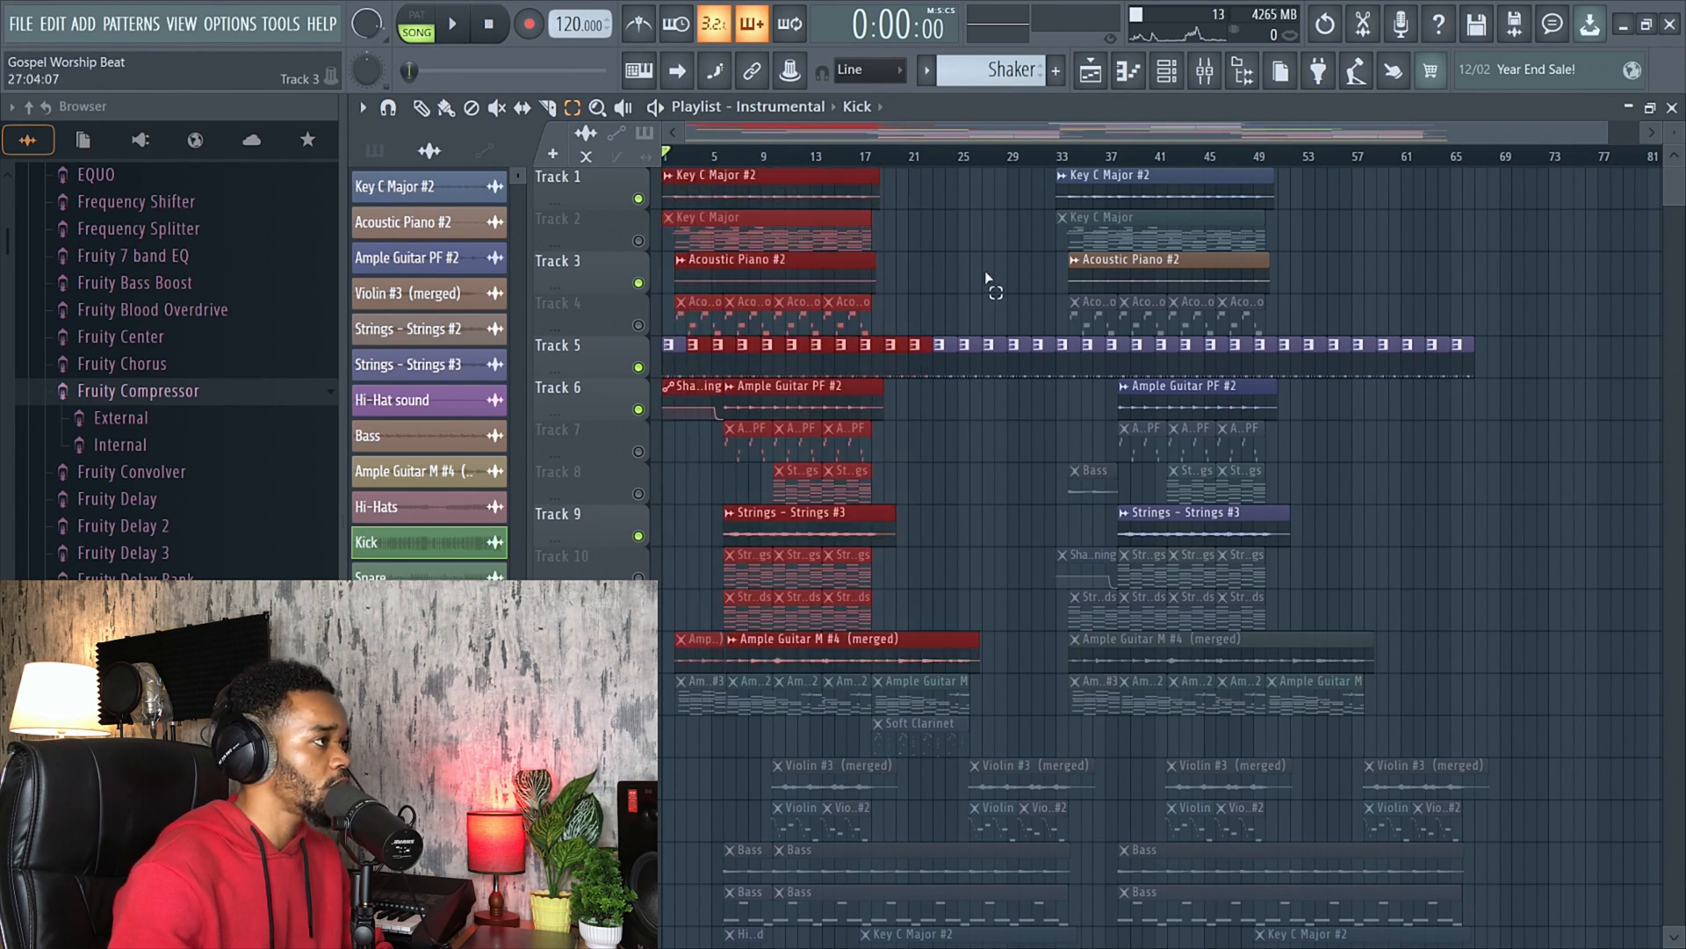
click(987, 279)
Highlight the repeated clips on Tracks 1 to 12 from bar 33 and the clip groups below them, and return to the Draw tool.
scroll(933, 307, down, 1)
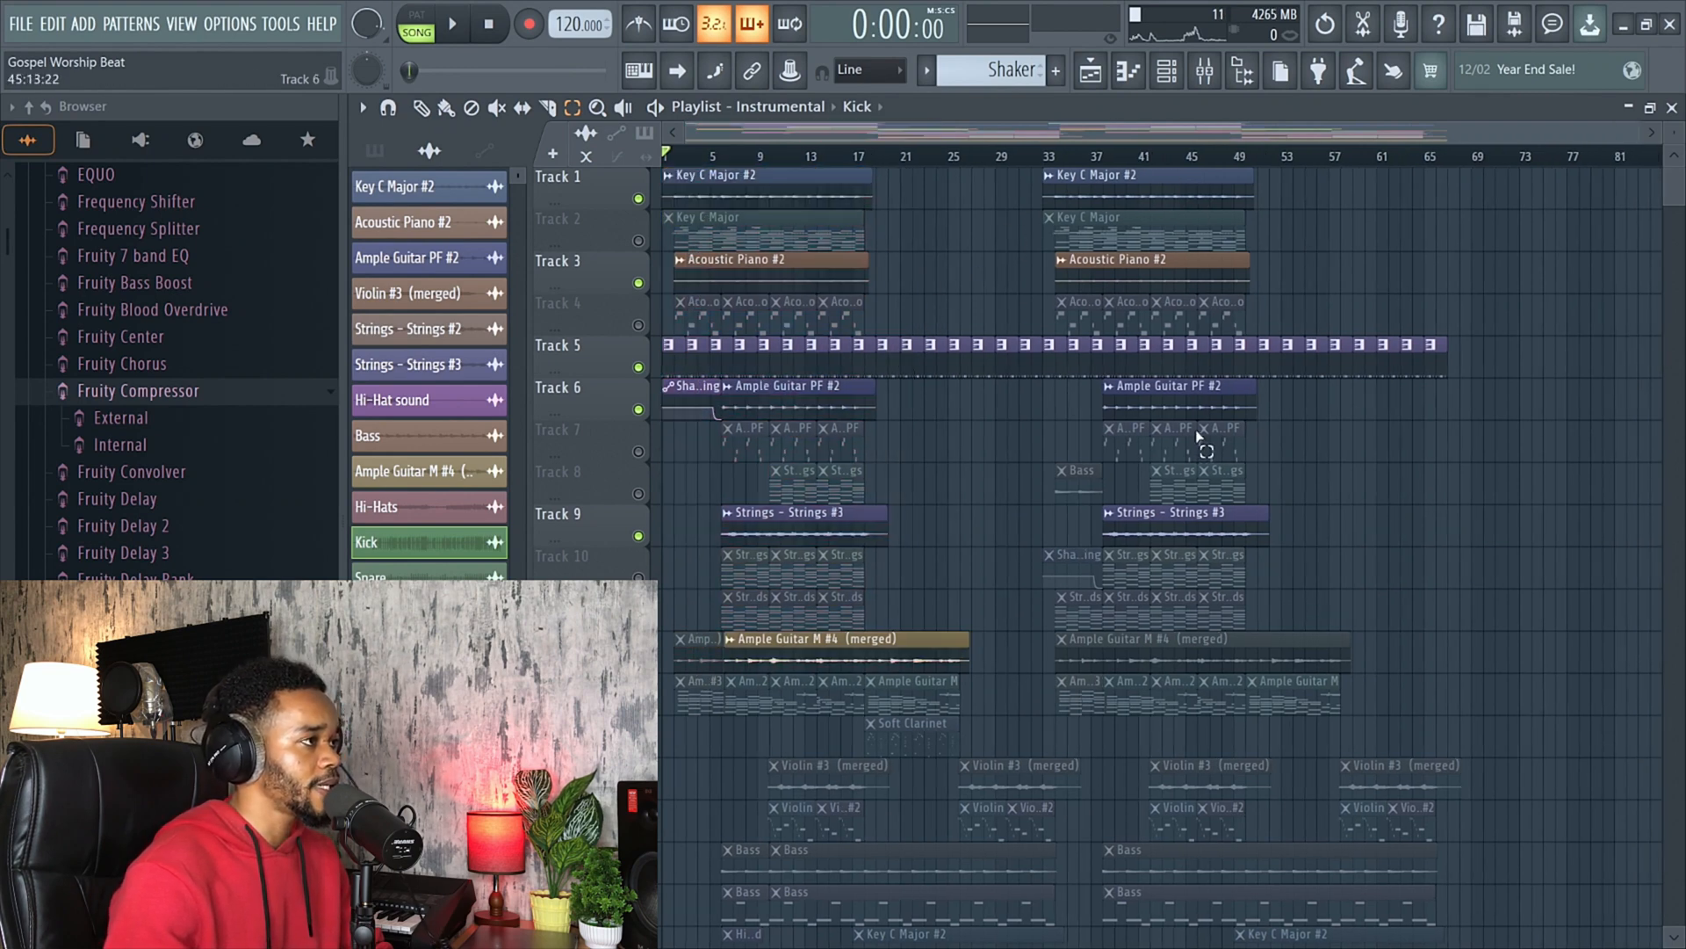
drag(1302, 185, 1050, 668)
scroll(1130, 556, down, 5)
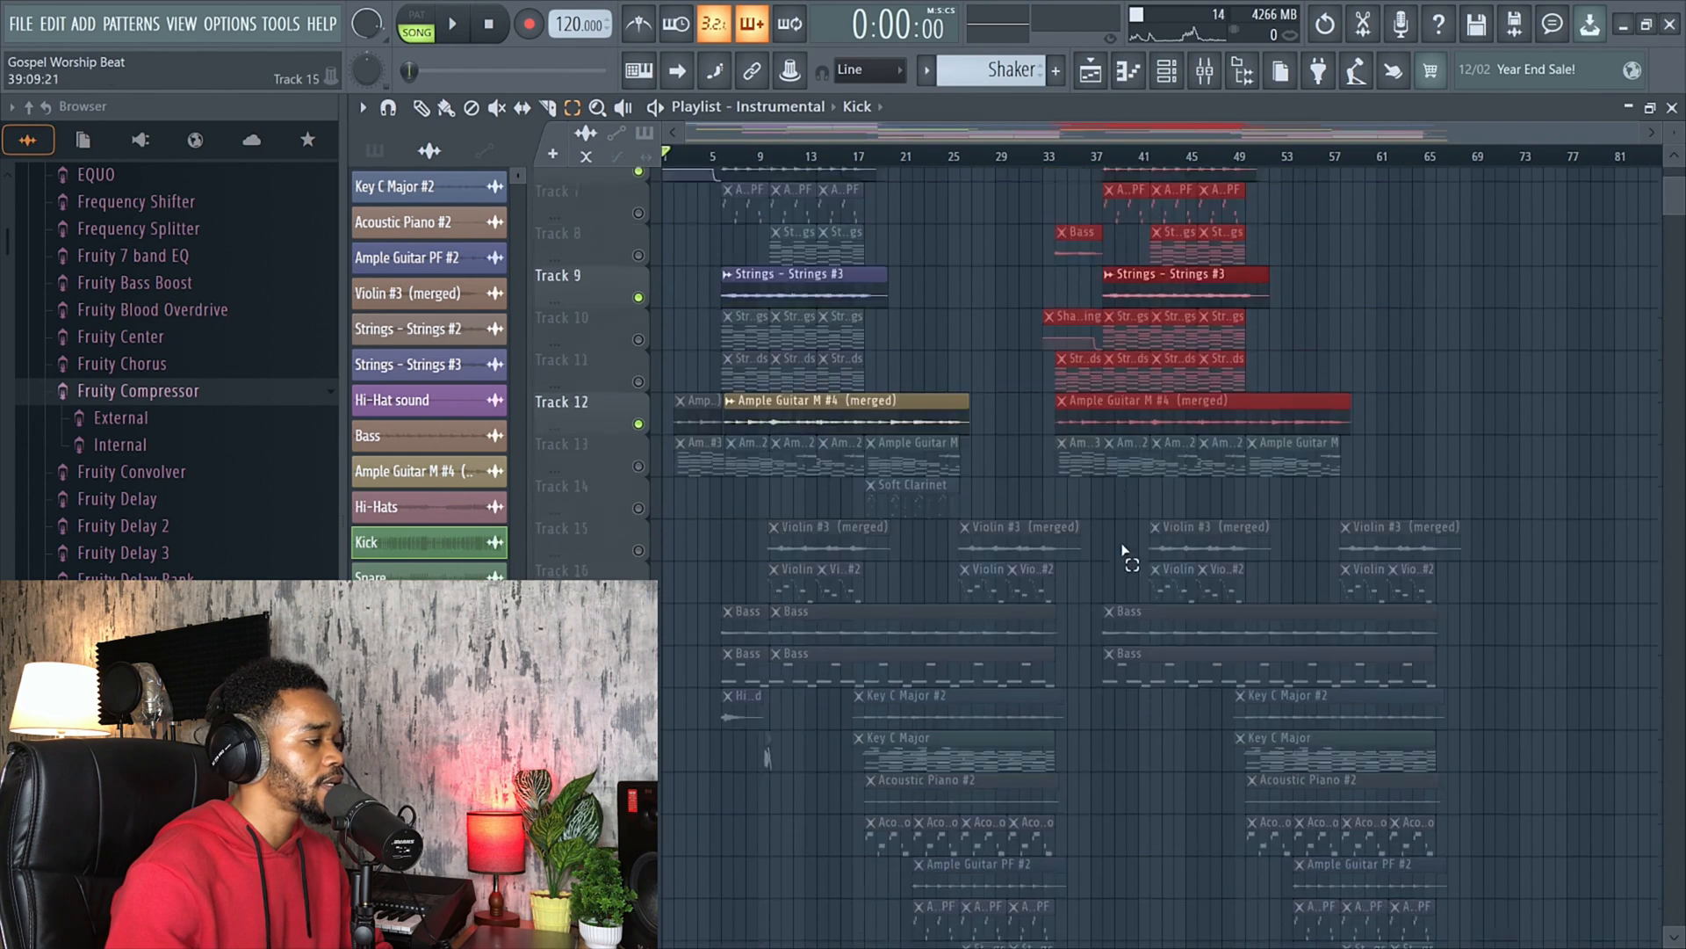
scroll(1180, 507, down, 1)
drag(727, 255, 1064, 826)
drag(1128, 254, 1405, 767)
scroll(1137, 595, down, 3)
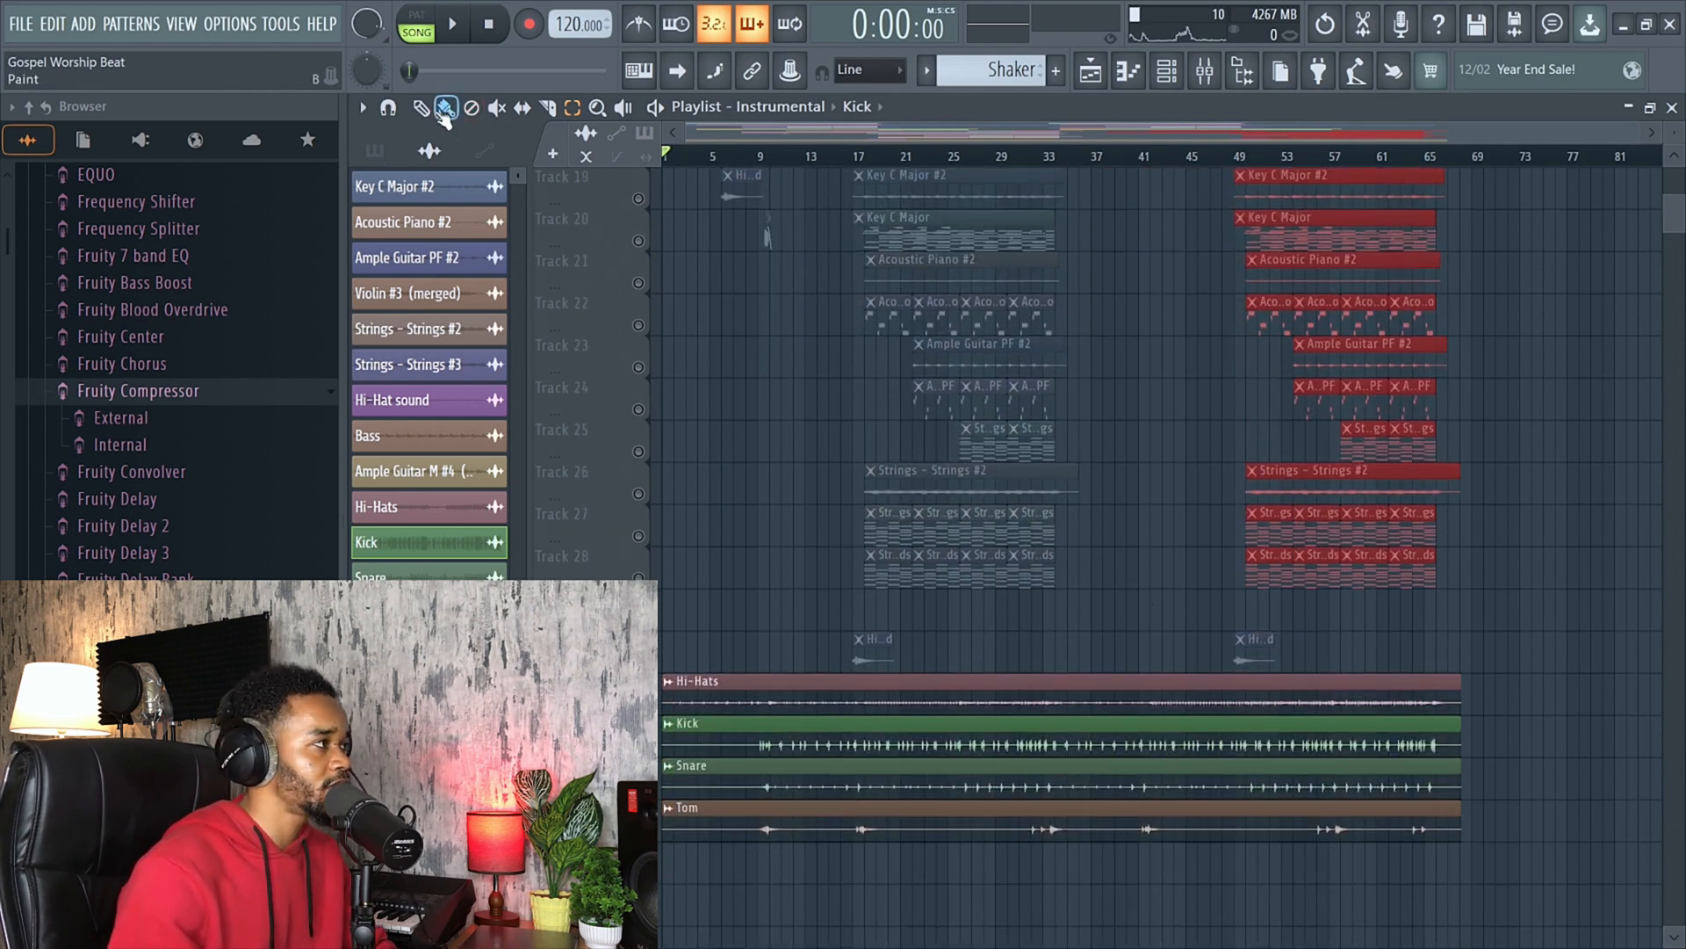
scroll(1154, 302, up, 7)
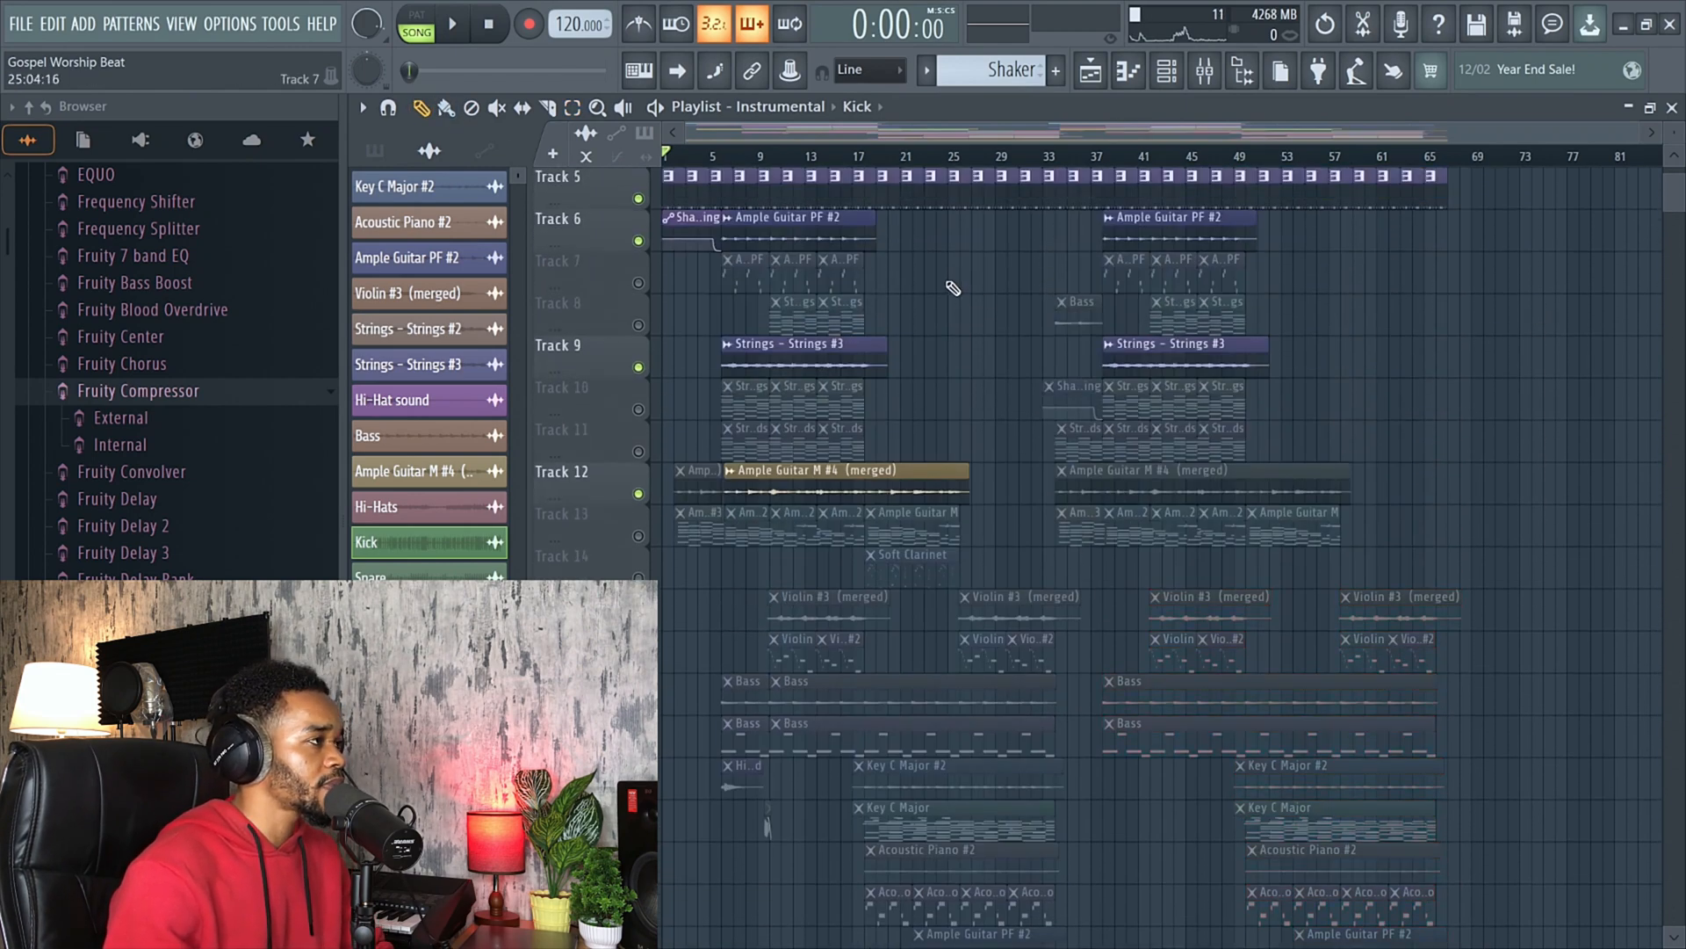
scroll(813, 215, up, 2)
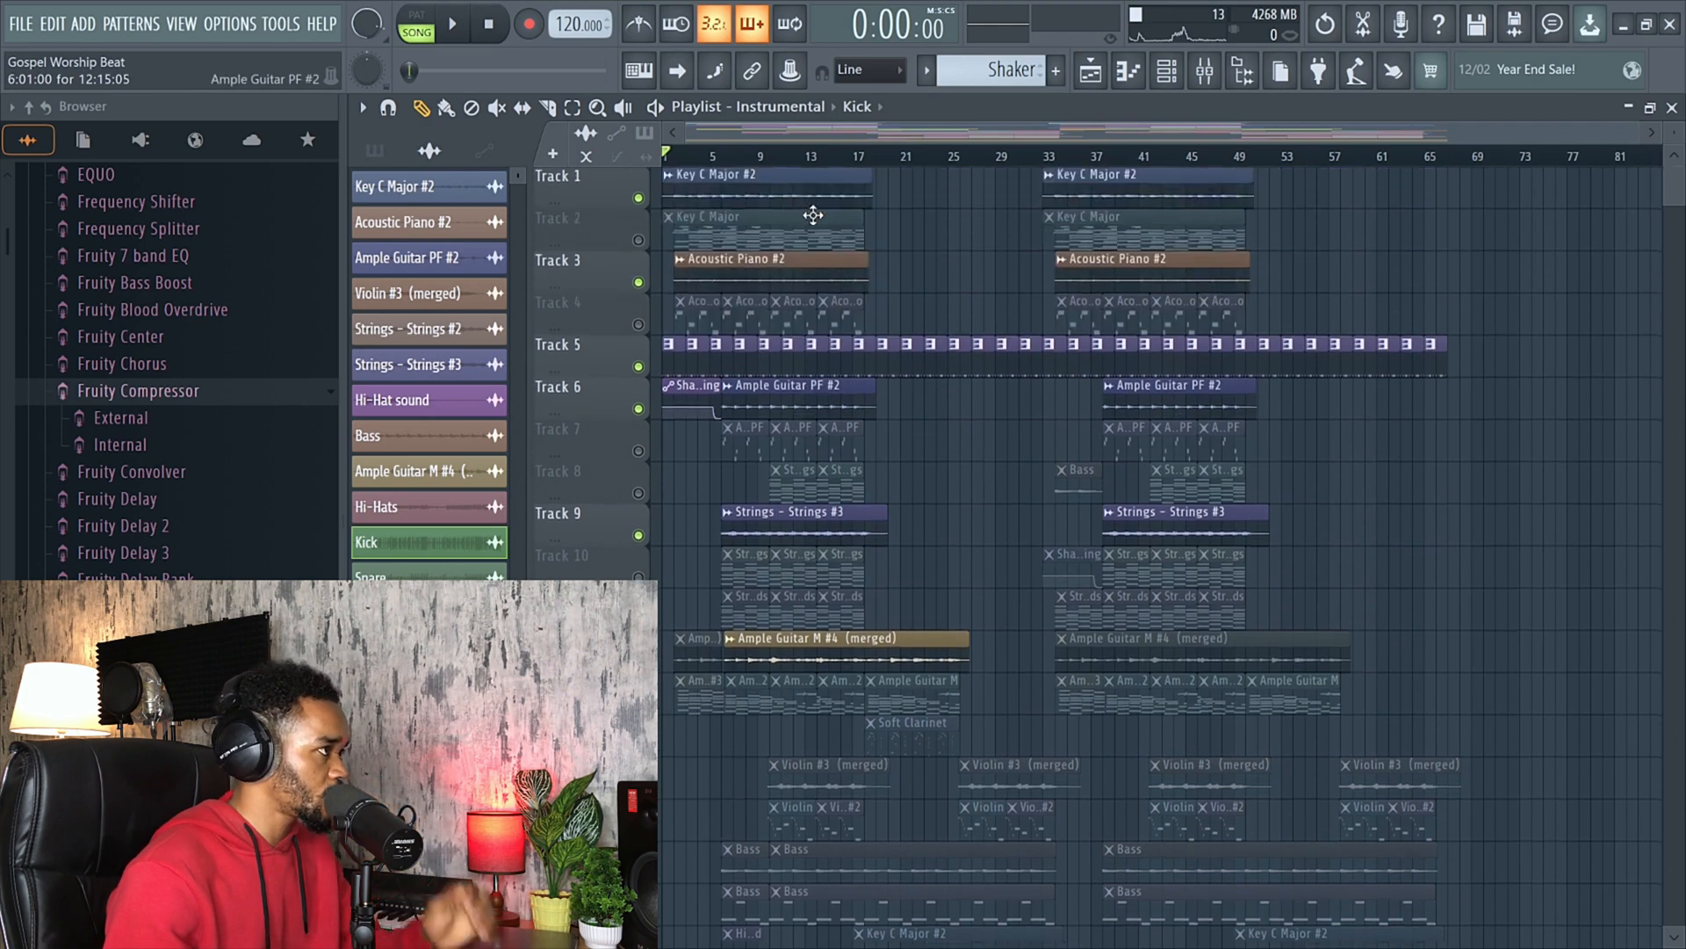
Solo Key C Major #2 on Track 1 and play it from the start of the song.
right_click(639, 198)
click(722, 186)
key(space)
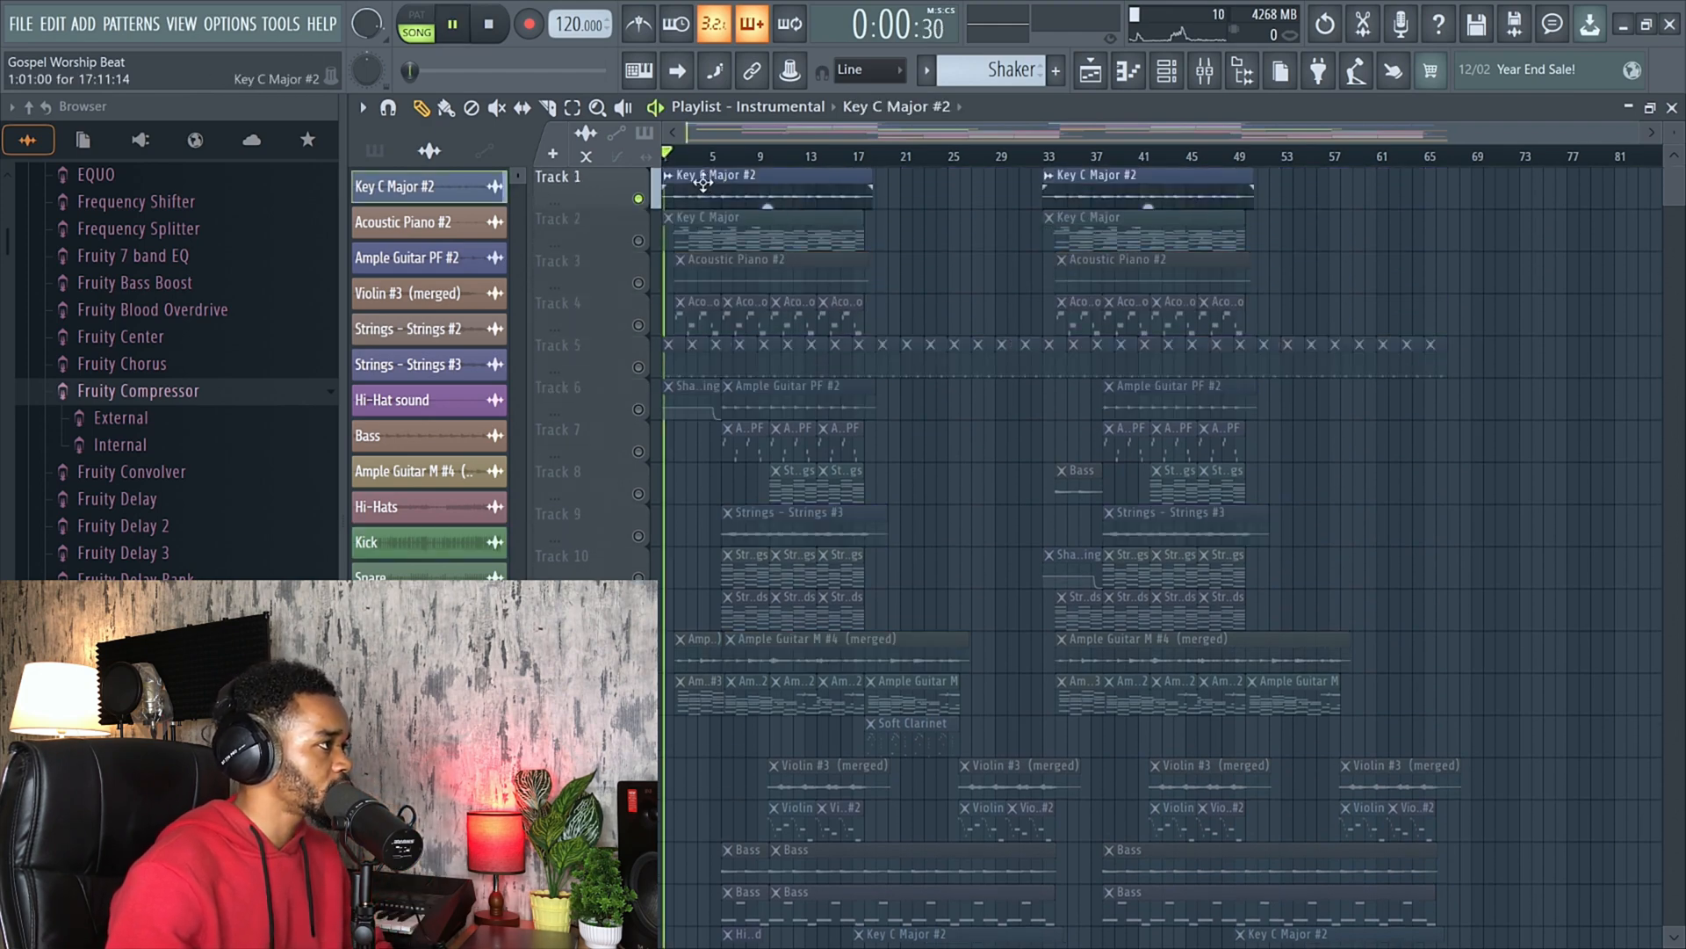
ctrl+scroll(687, 214, up, 2)
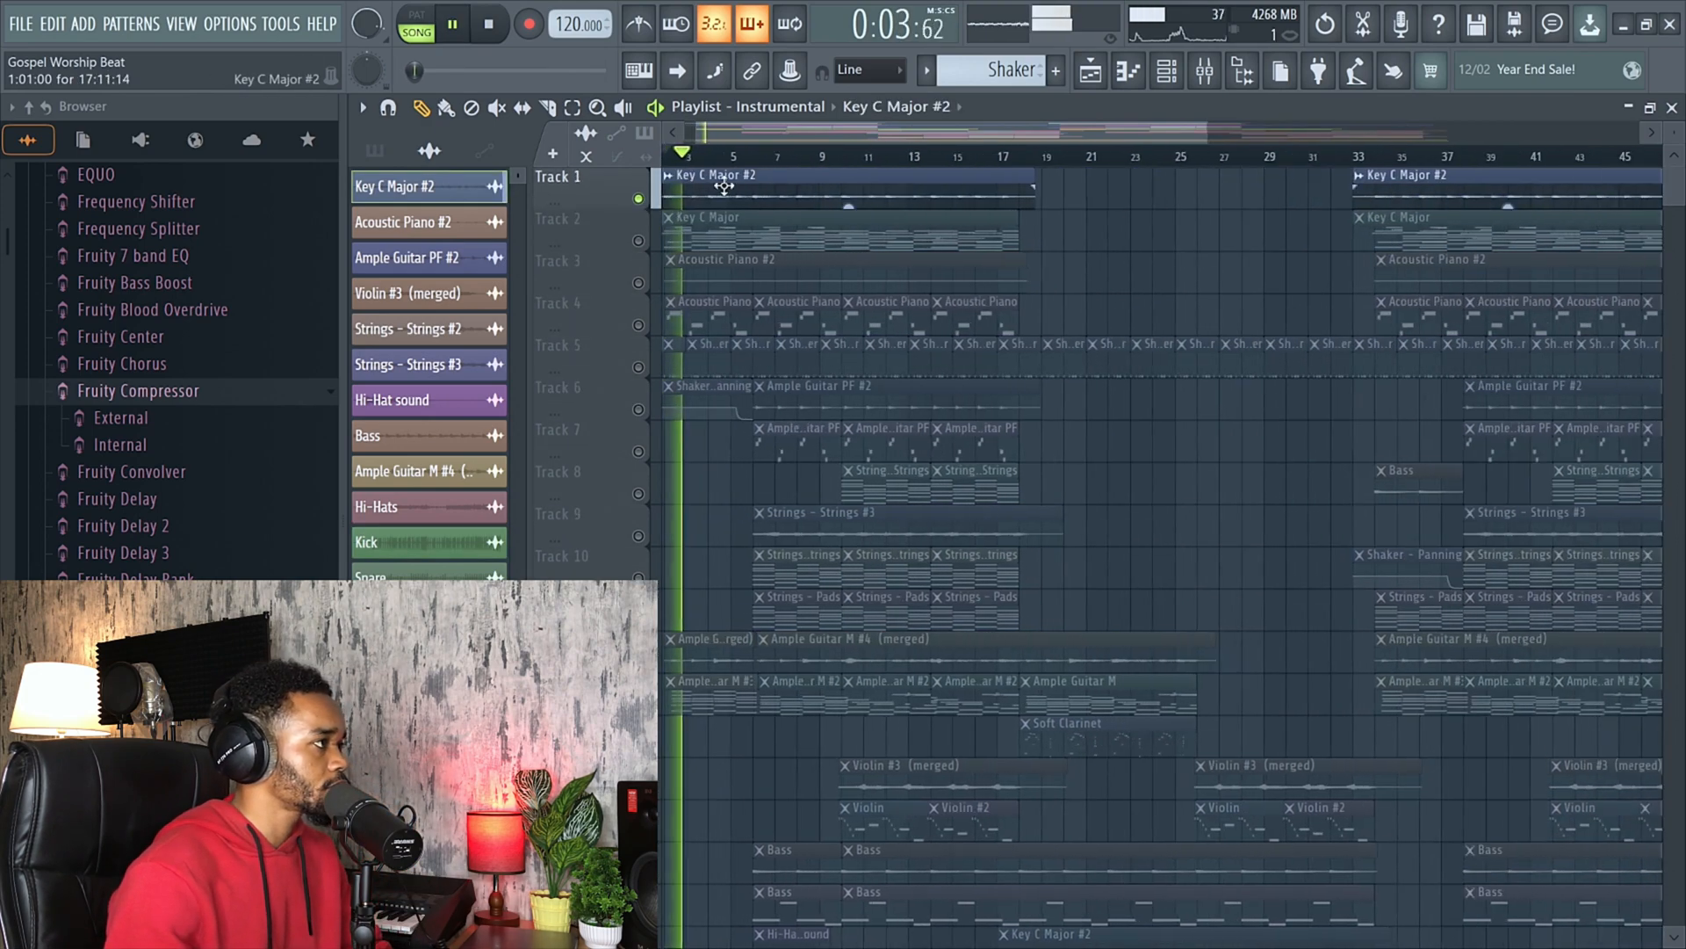
key(space)
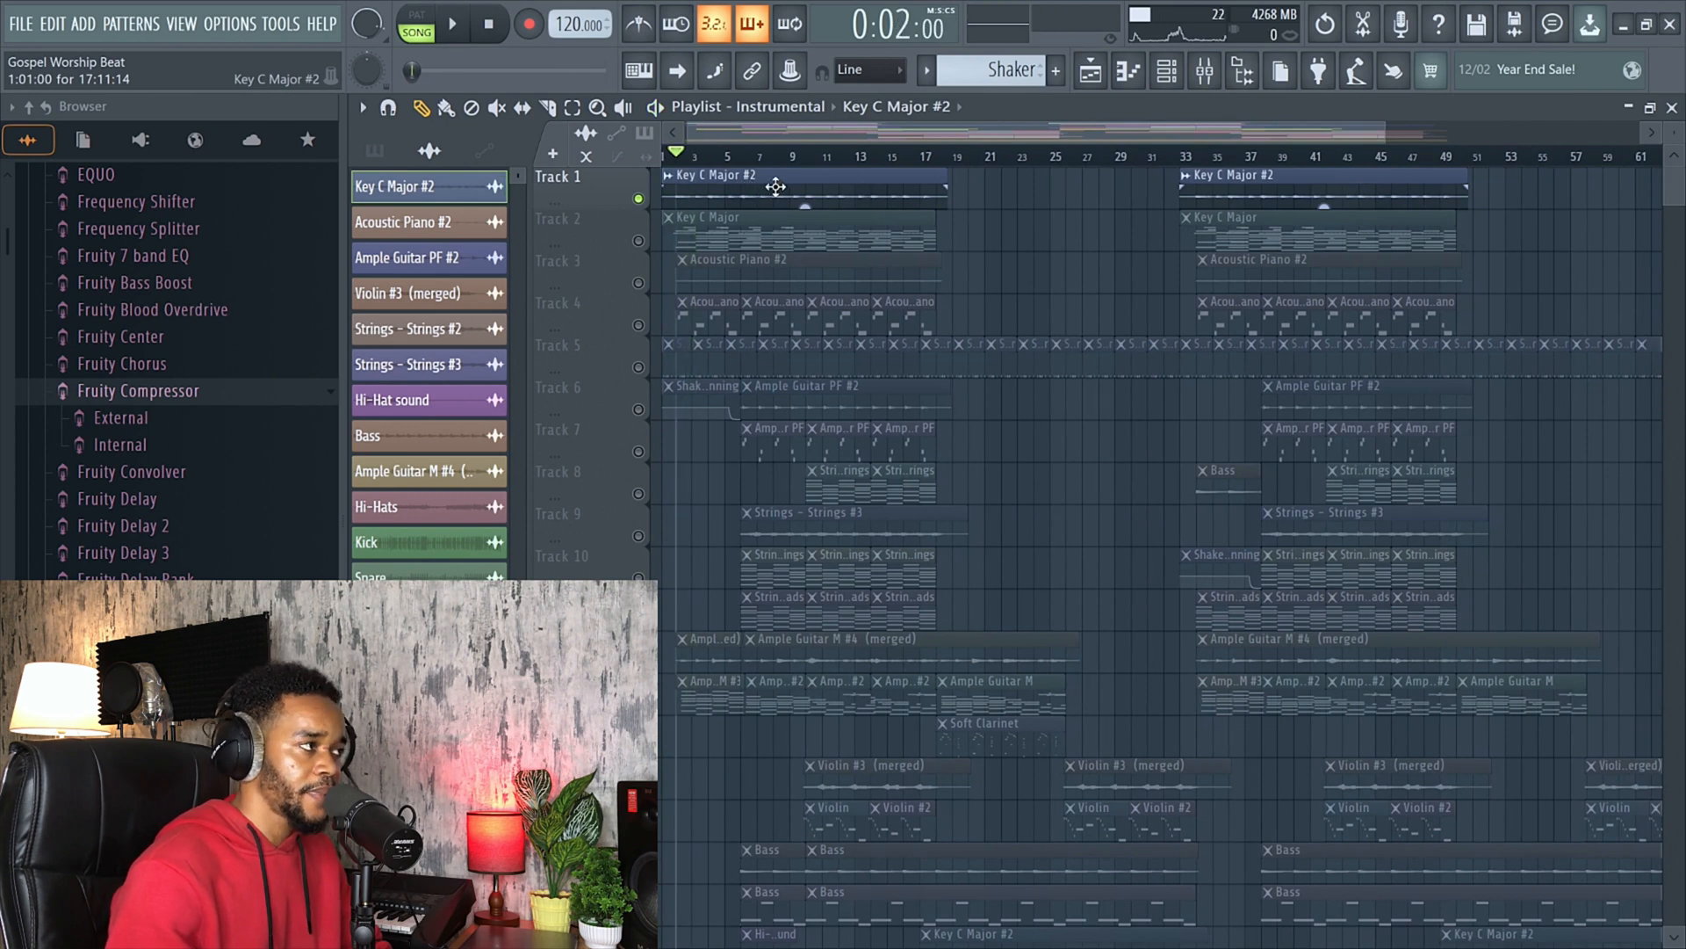
Solo Acoustic Piano #2 on Track 3 and play it from bar 2.
right_click(638, 283)
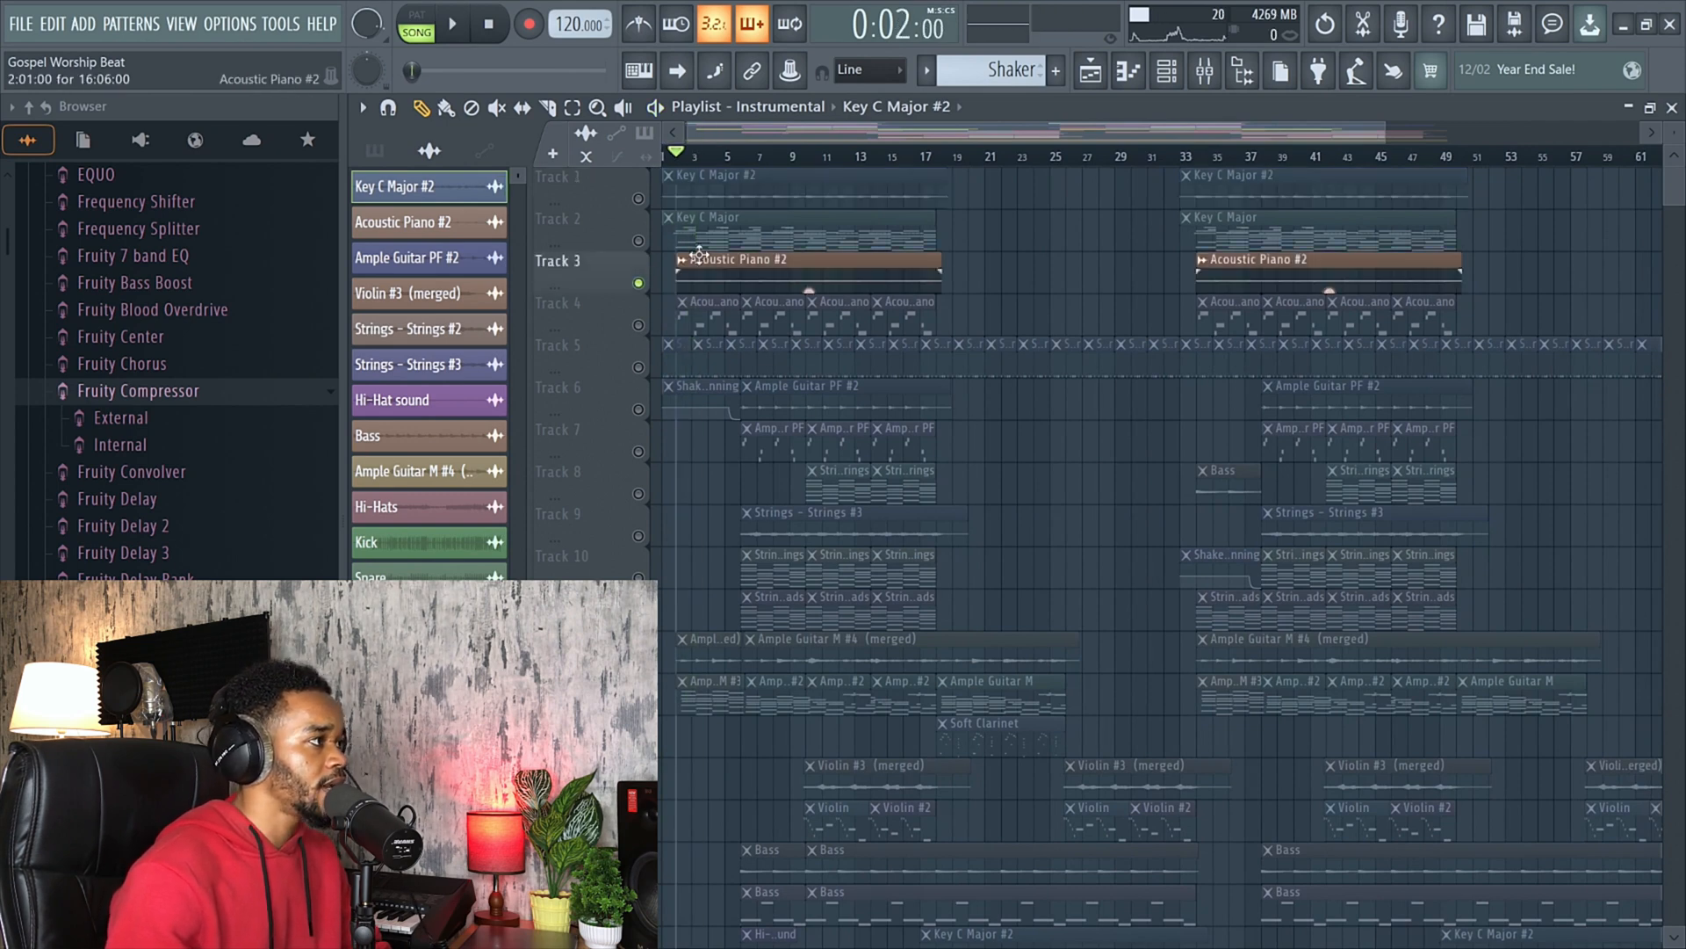
ctrl+scroll(713, 135, up, 2)
key(space)
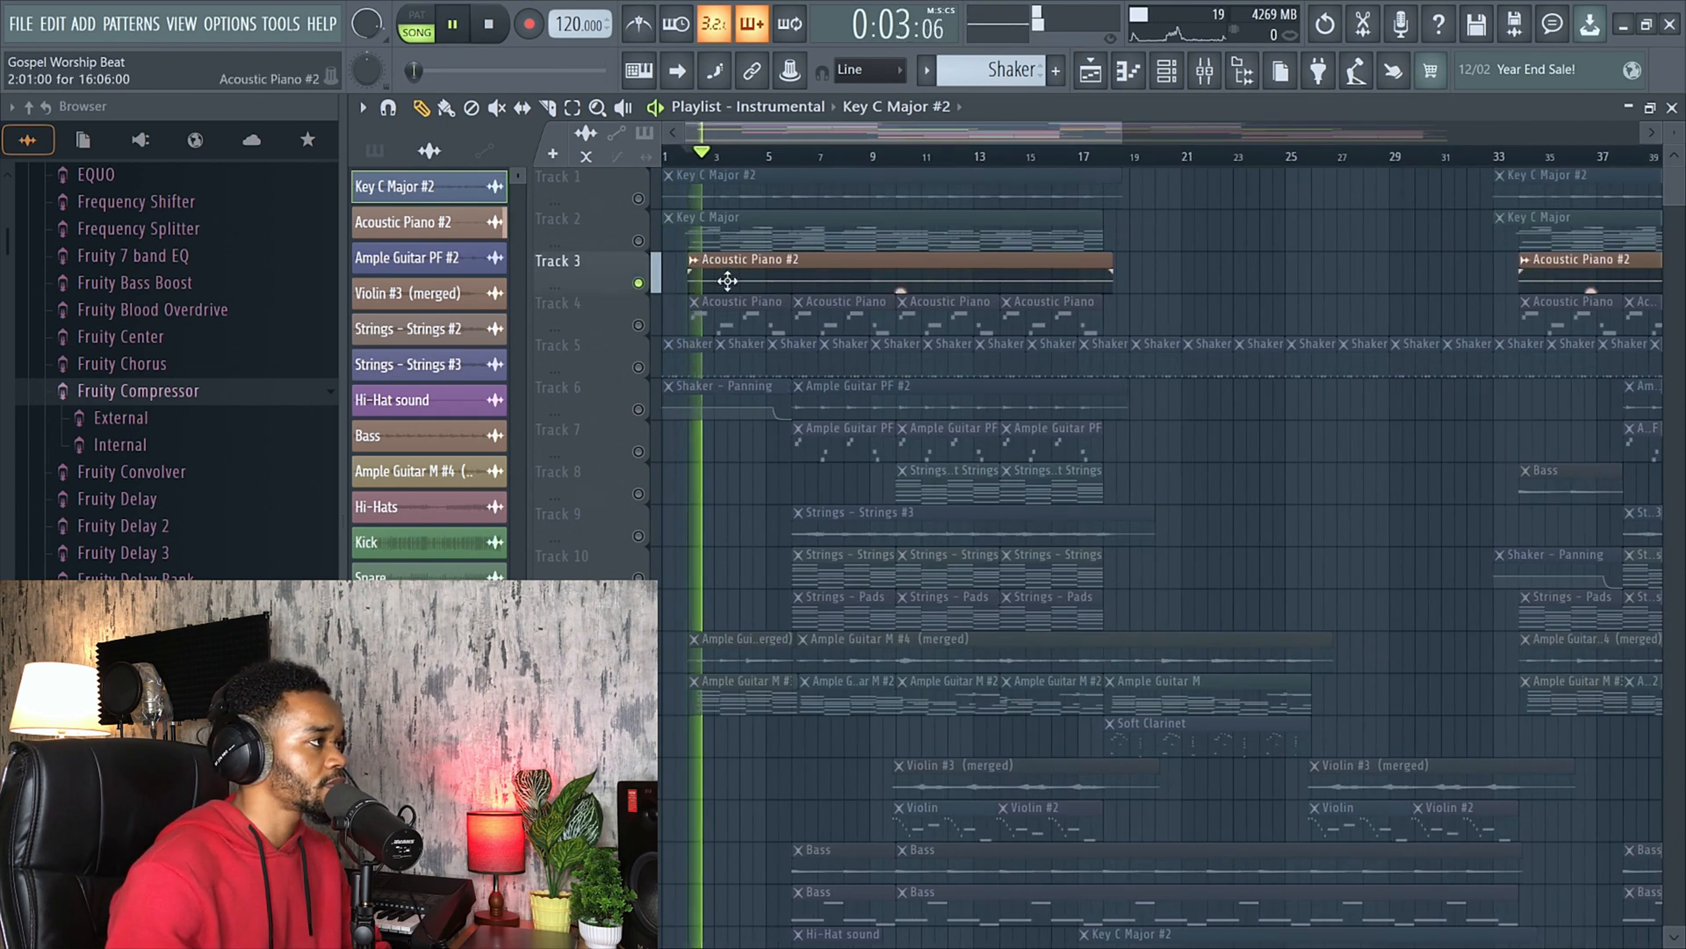
key(space)
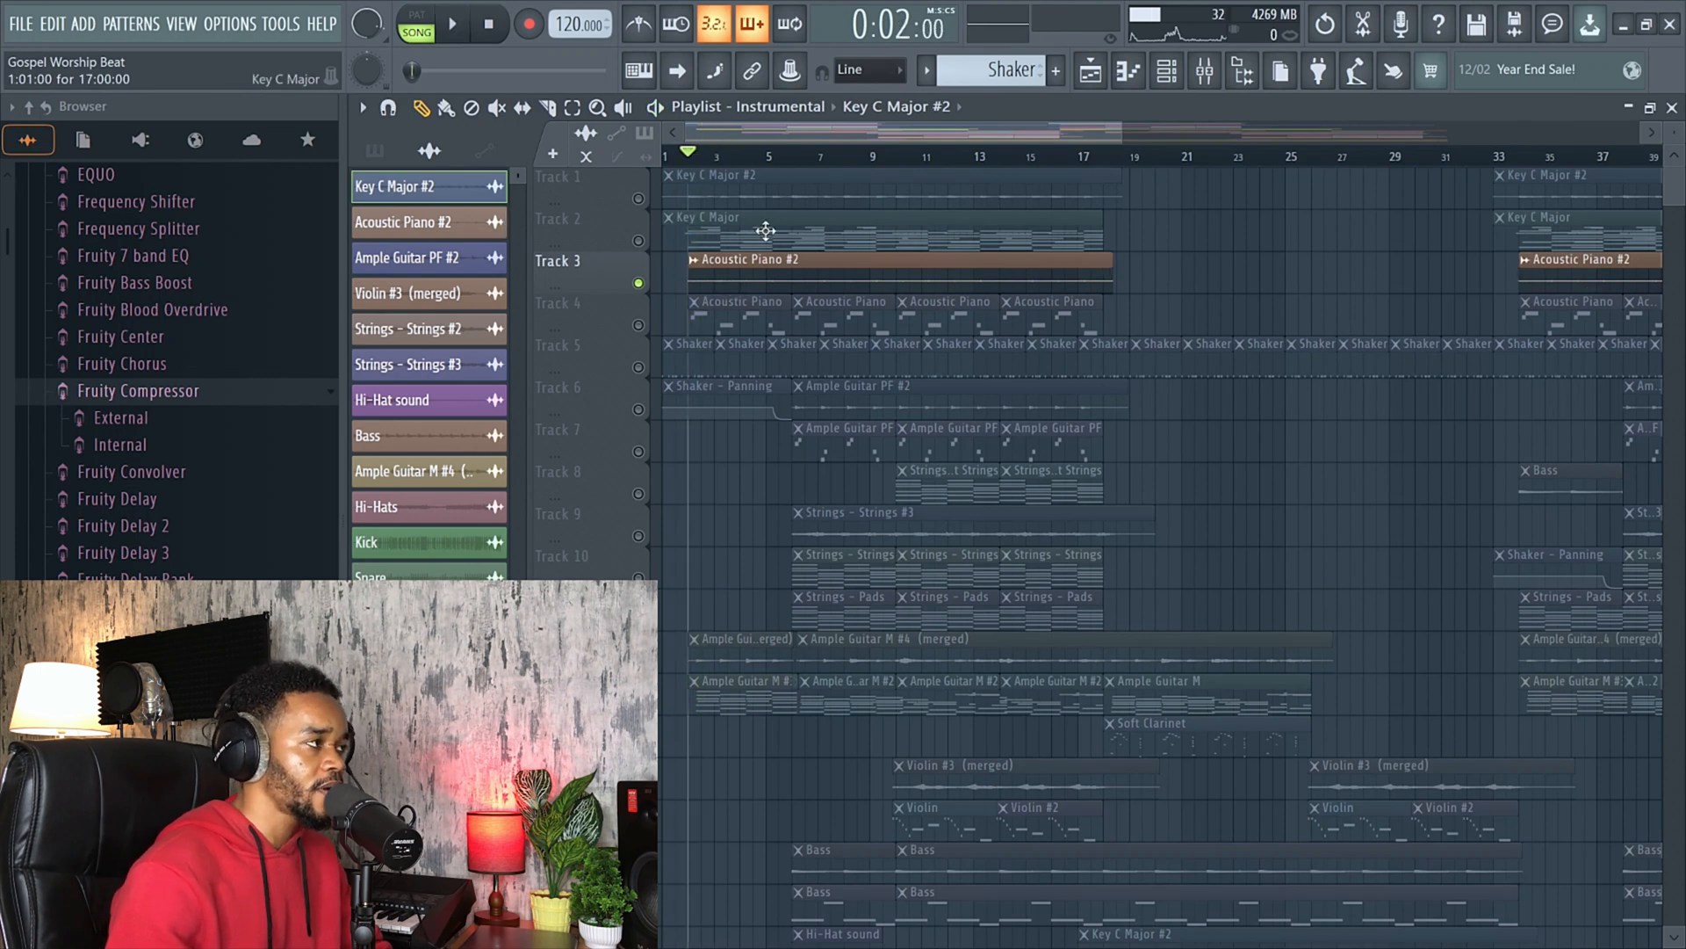
Check the mixer track assignments in the Key C Major #2 and Acoustic Piano #2 audio clip settings, and close both windows.
double_click(777, 196)
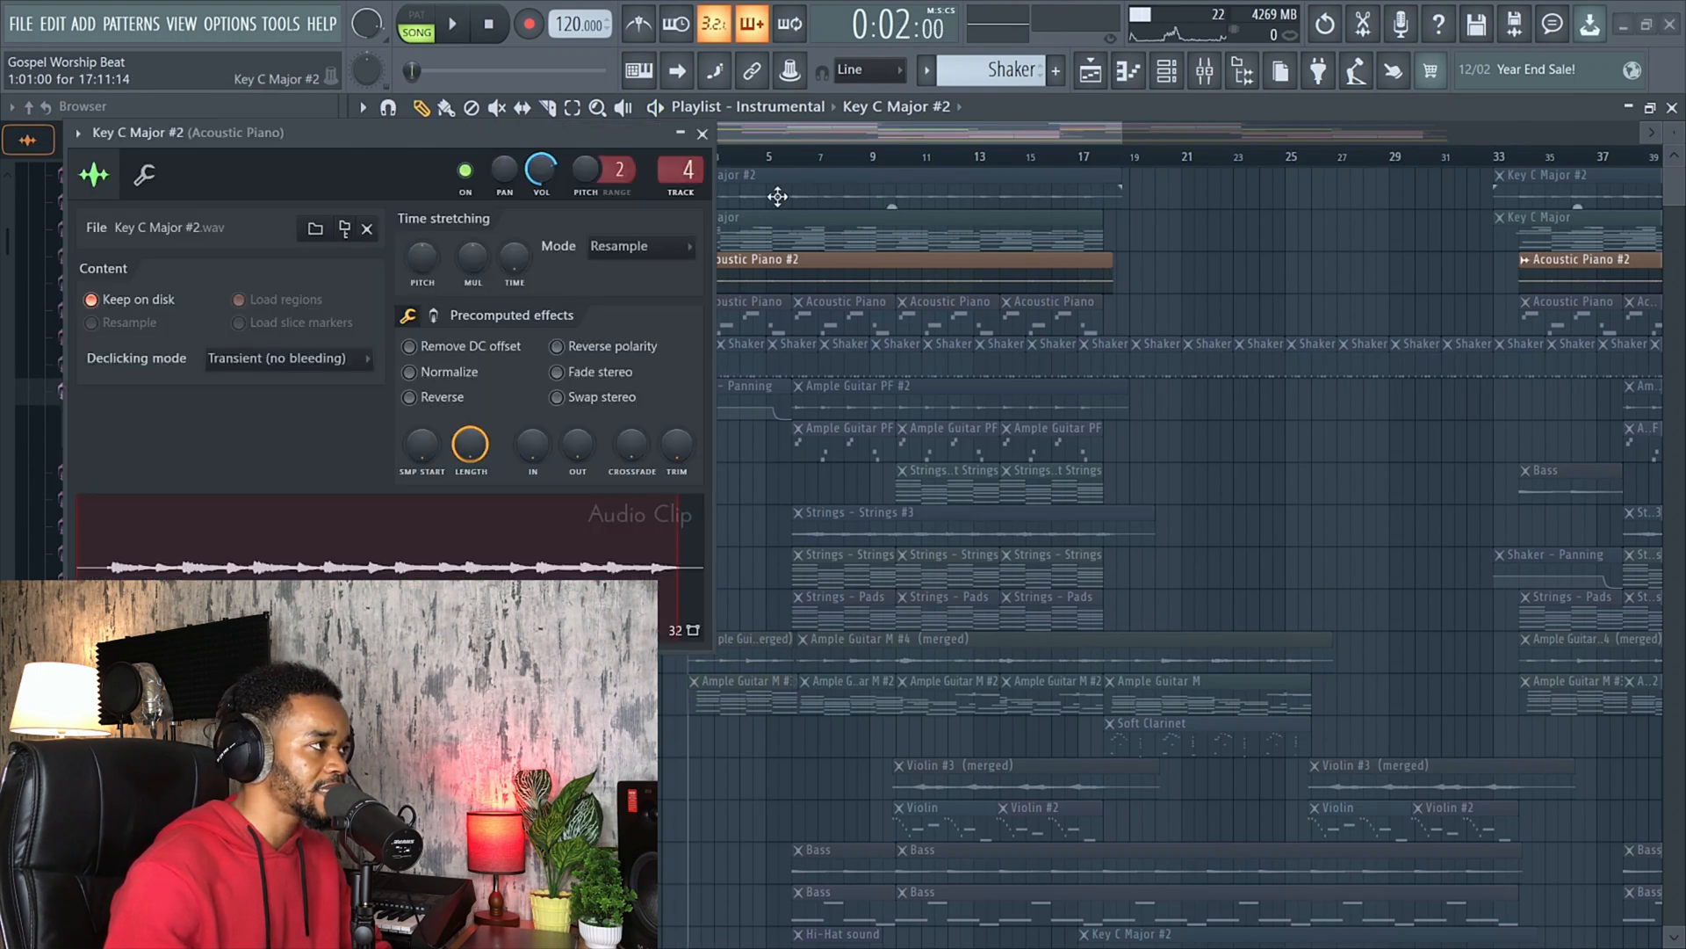
click(703, 135)
double_click(742, 261)
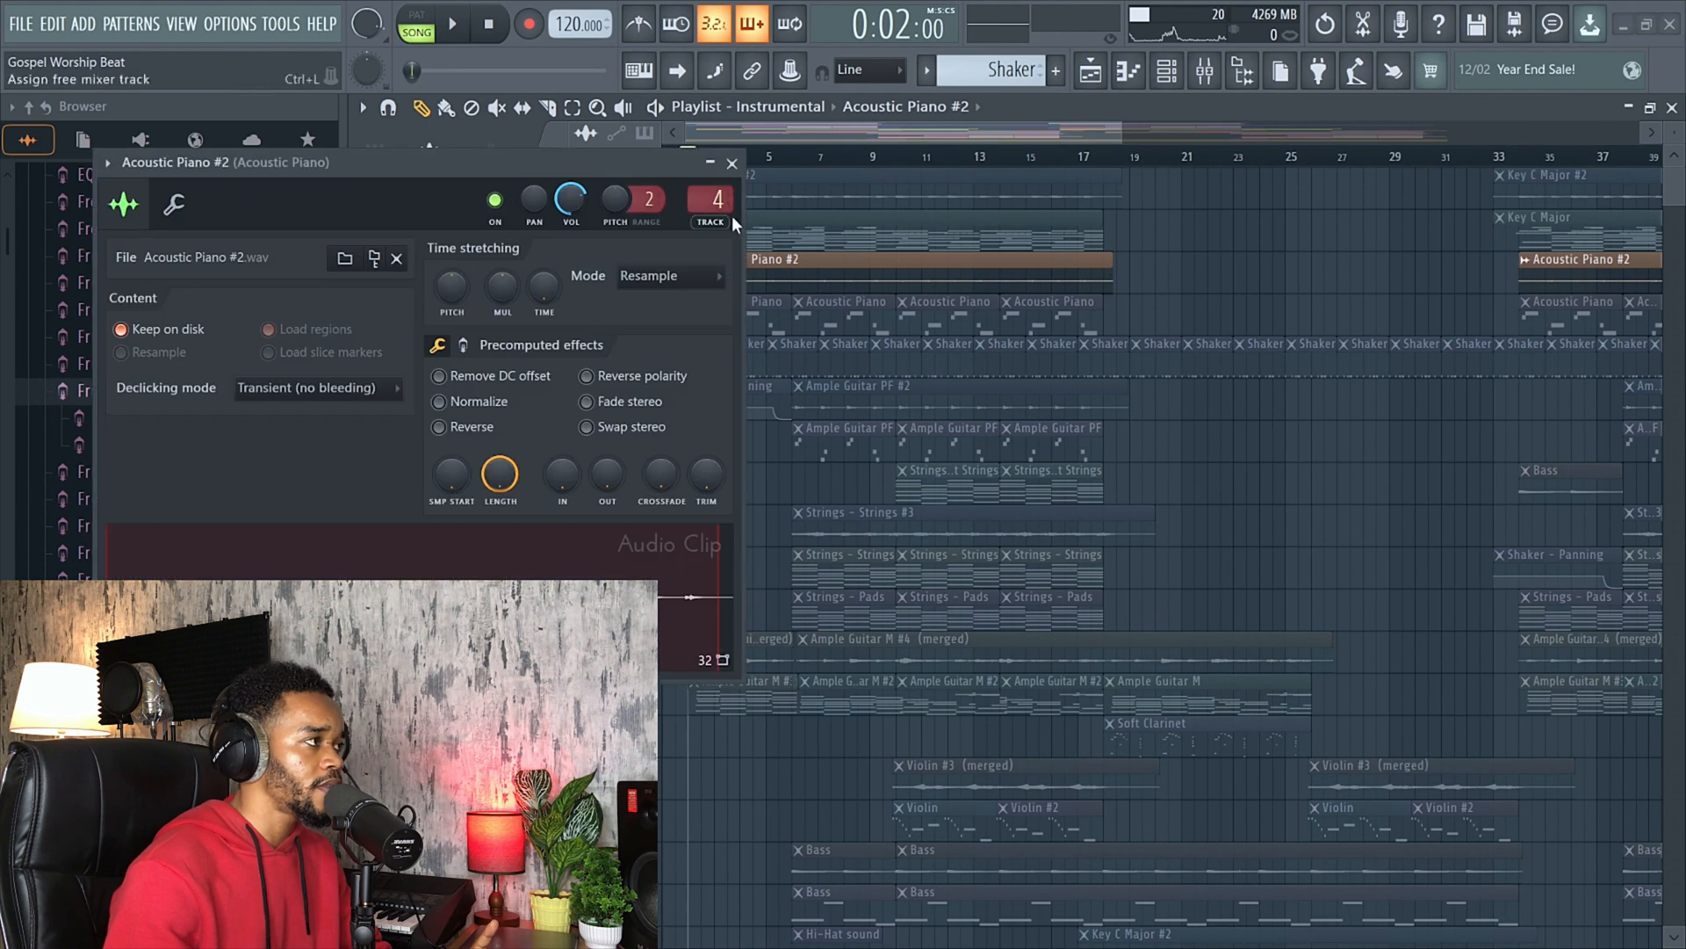
click(736, 169)
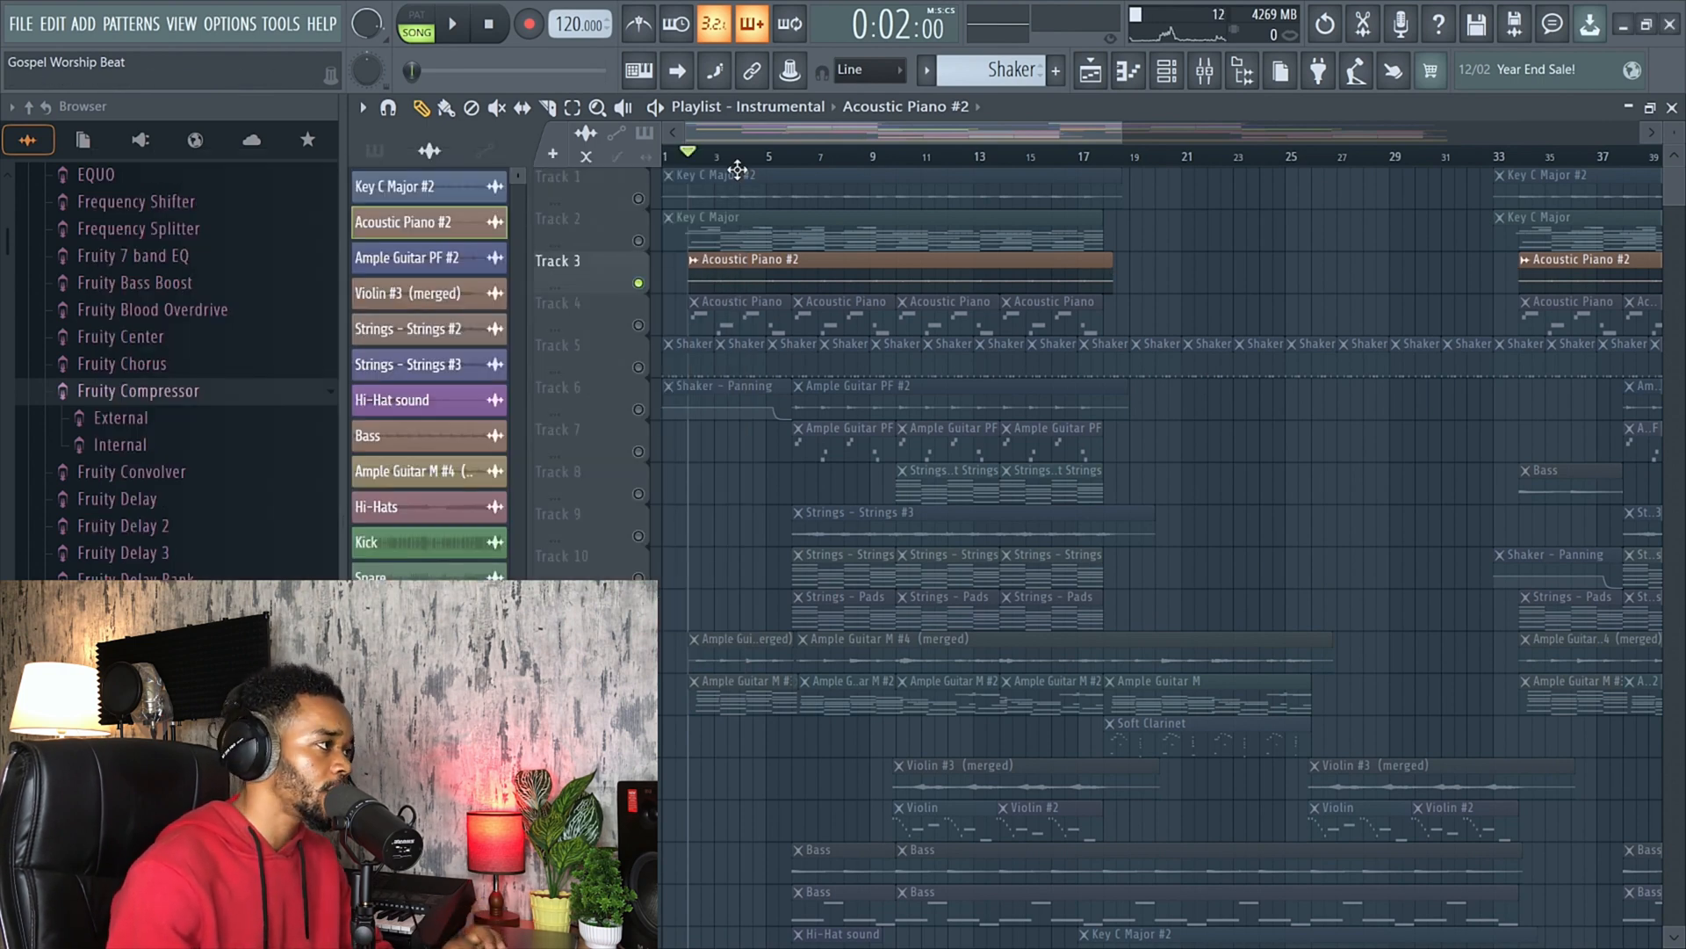
Solo the Shaker pattern on Track 5 and play it from bar 2.
click(639, 367)
click(733, 358)
key(space)
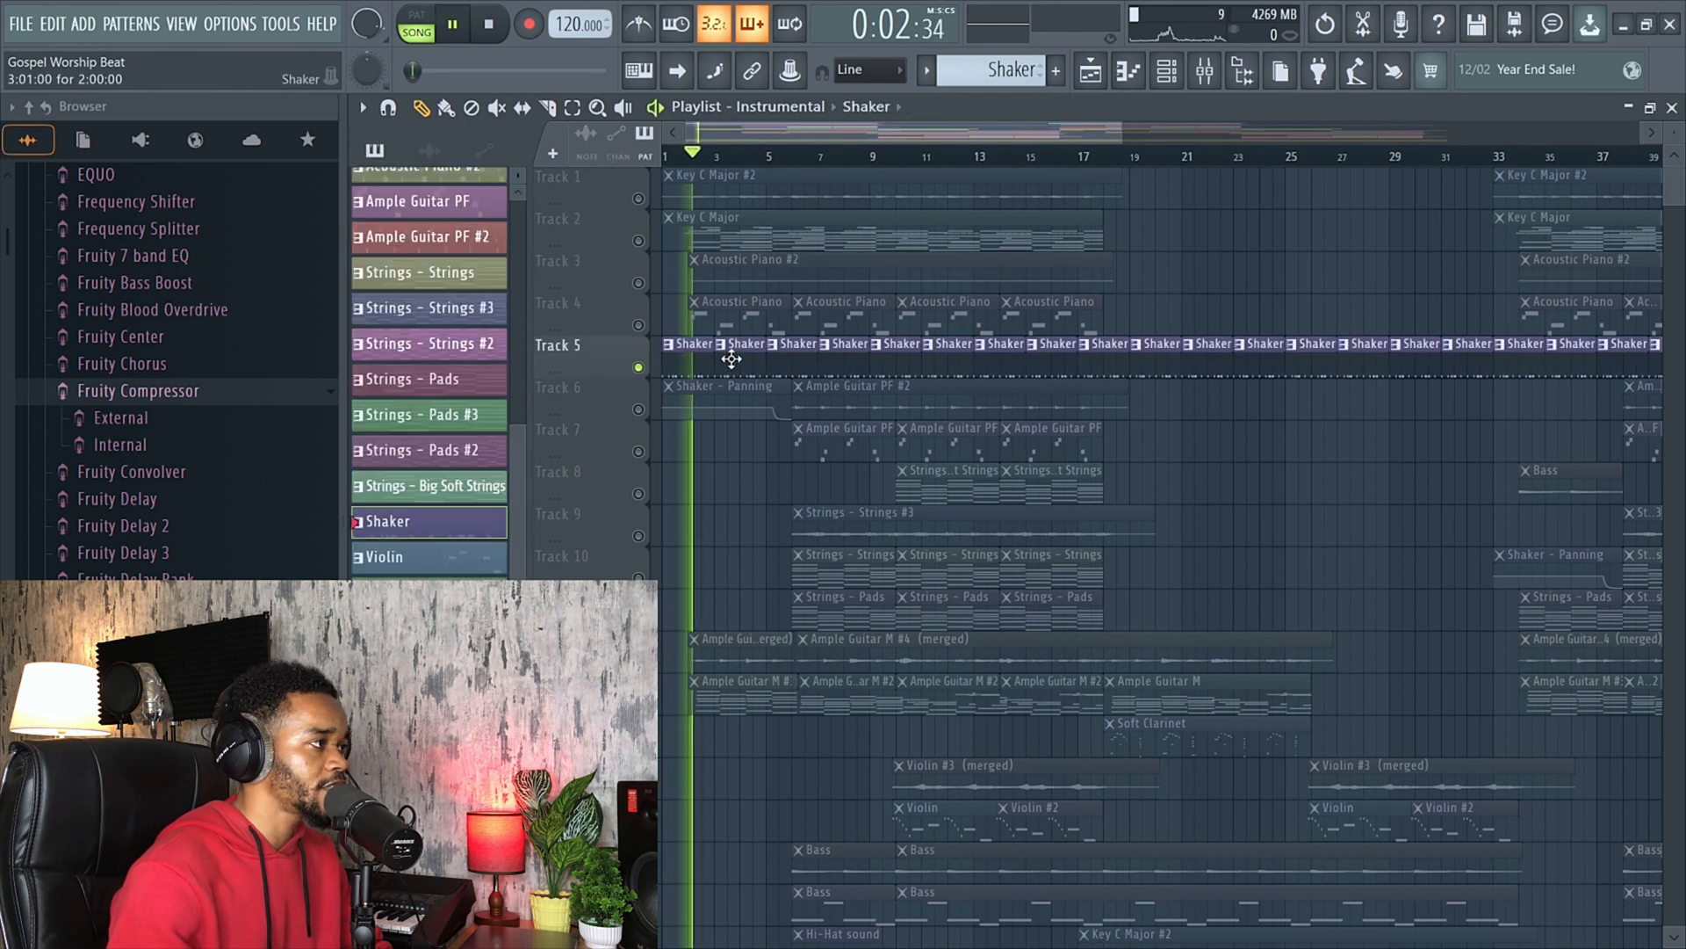
key(space)
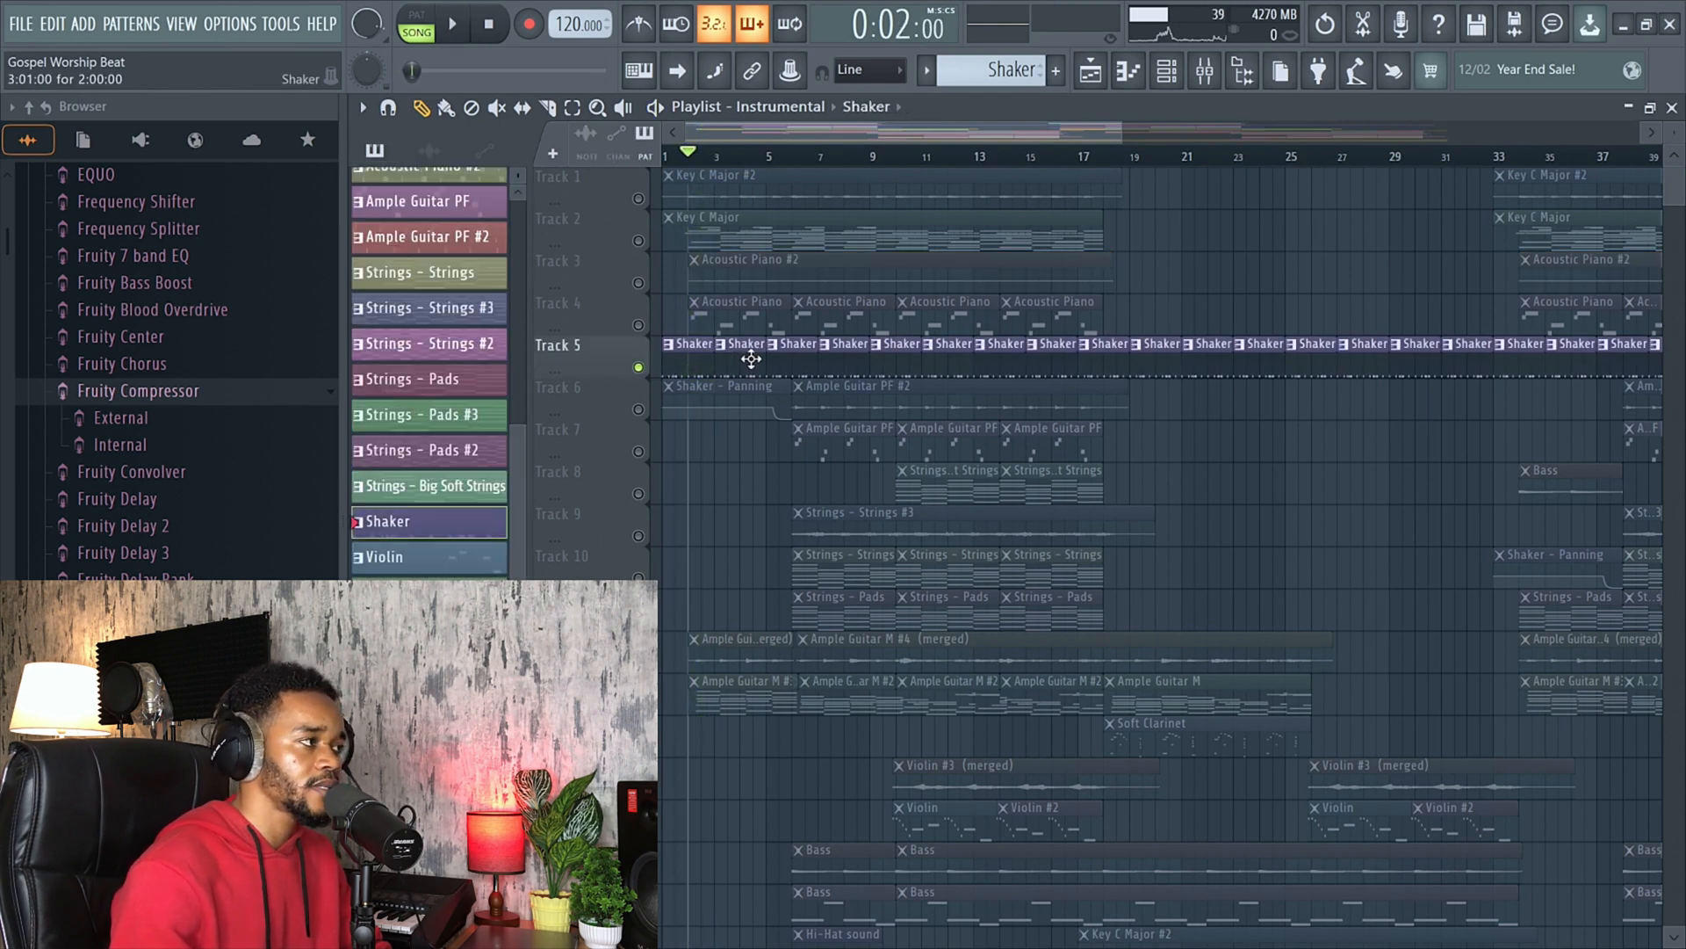
Show all channels in the Channel rack, check the Shaker 6 mixer track assignment, and close the rack.
key(F6)
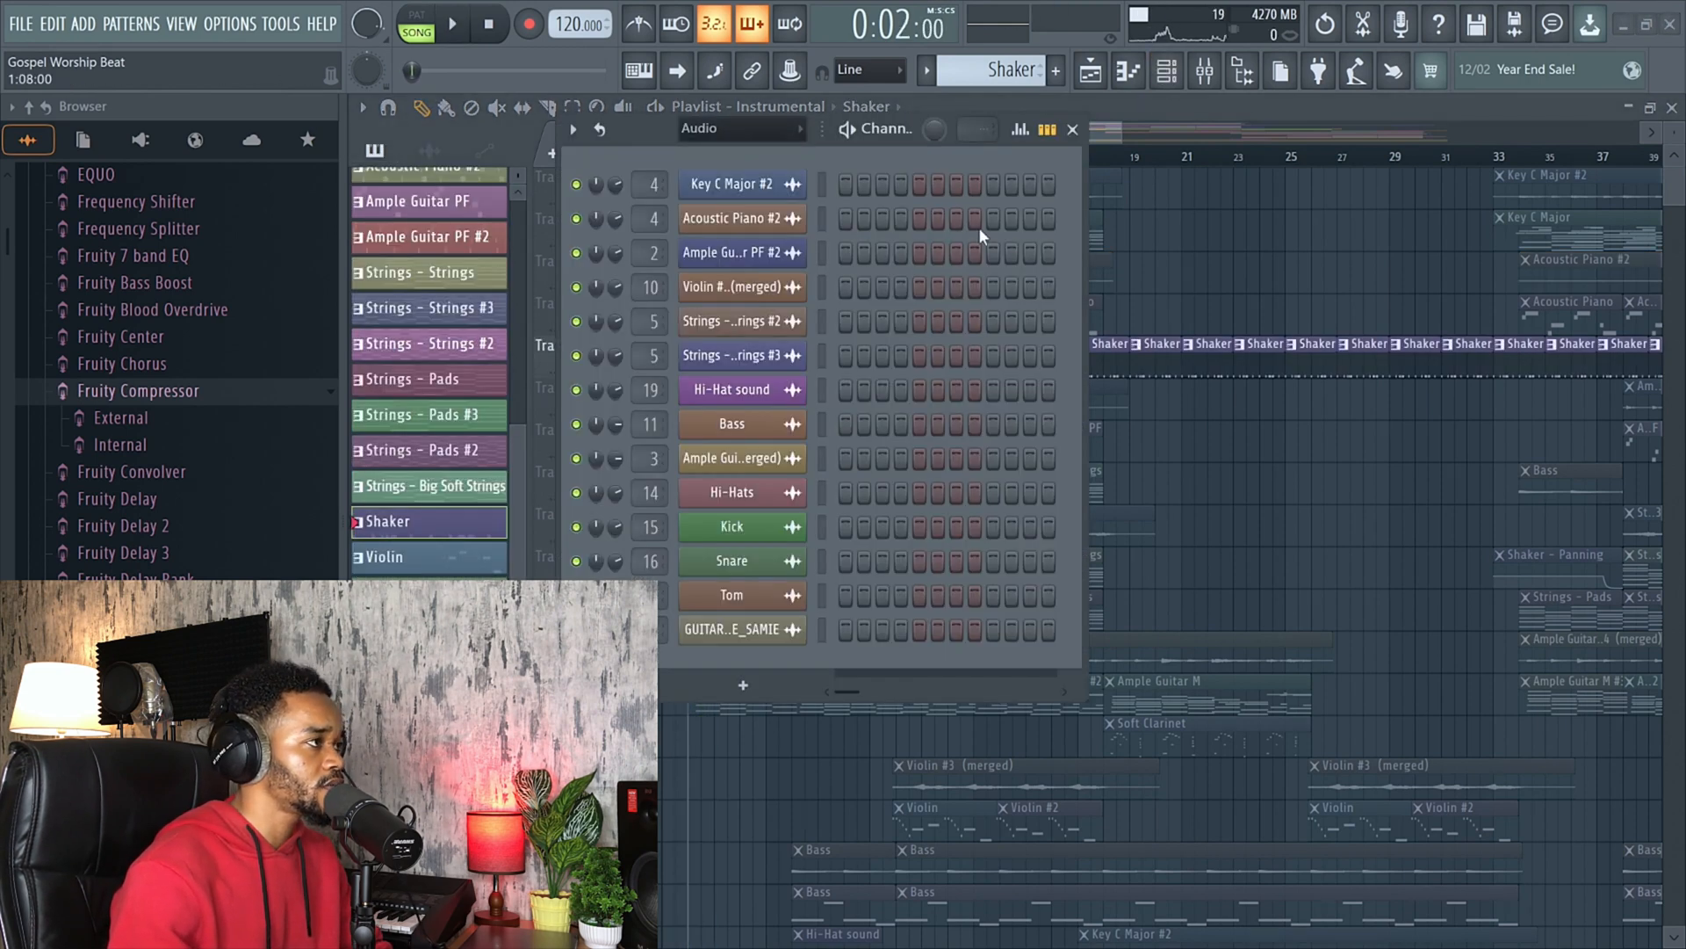
click(781, 132)
click(730, 154)
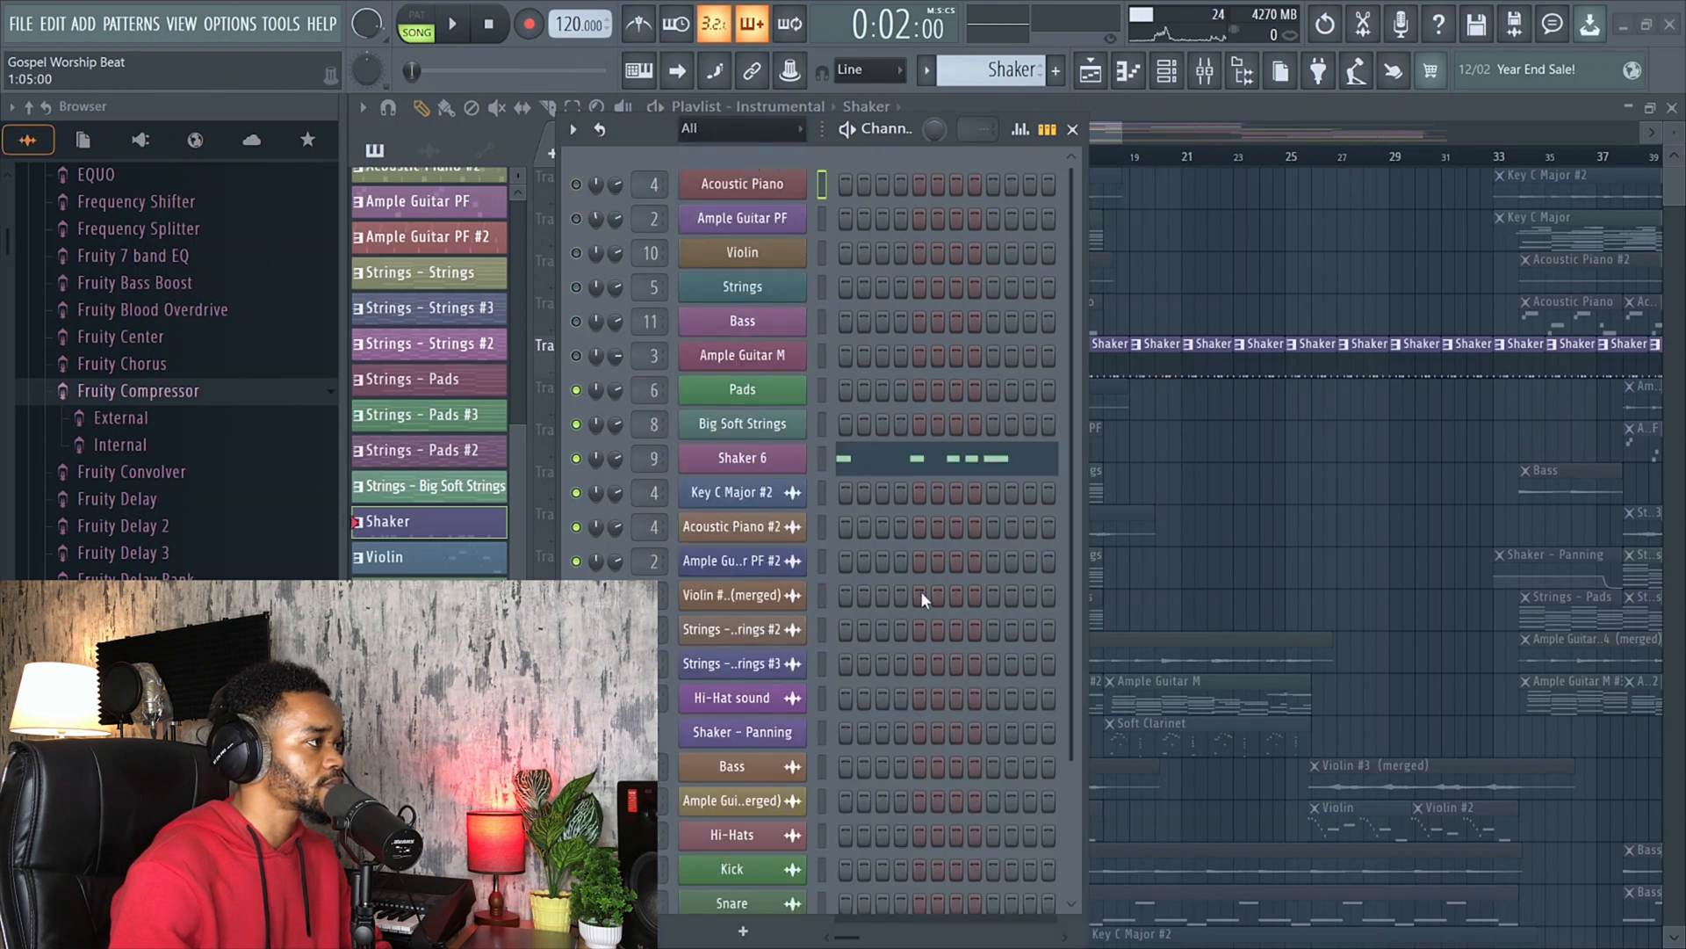
scroll(920, 592, down, 3)
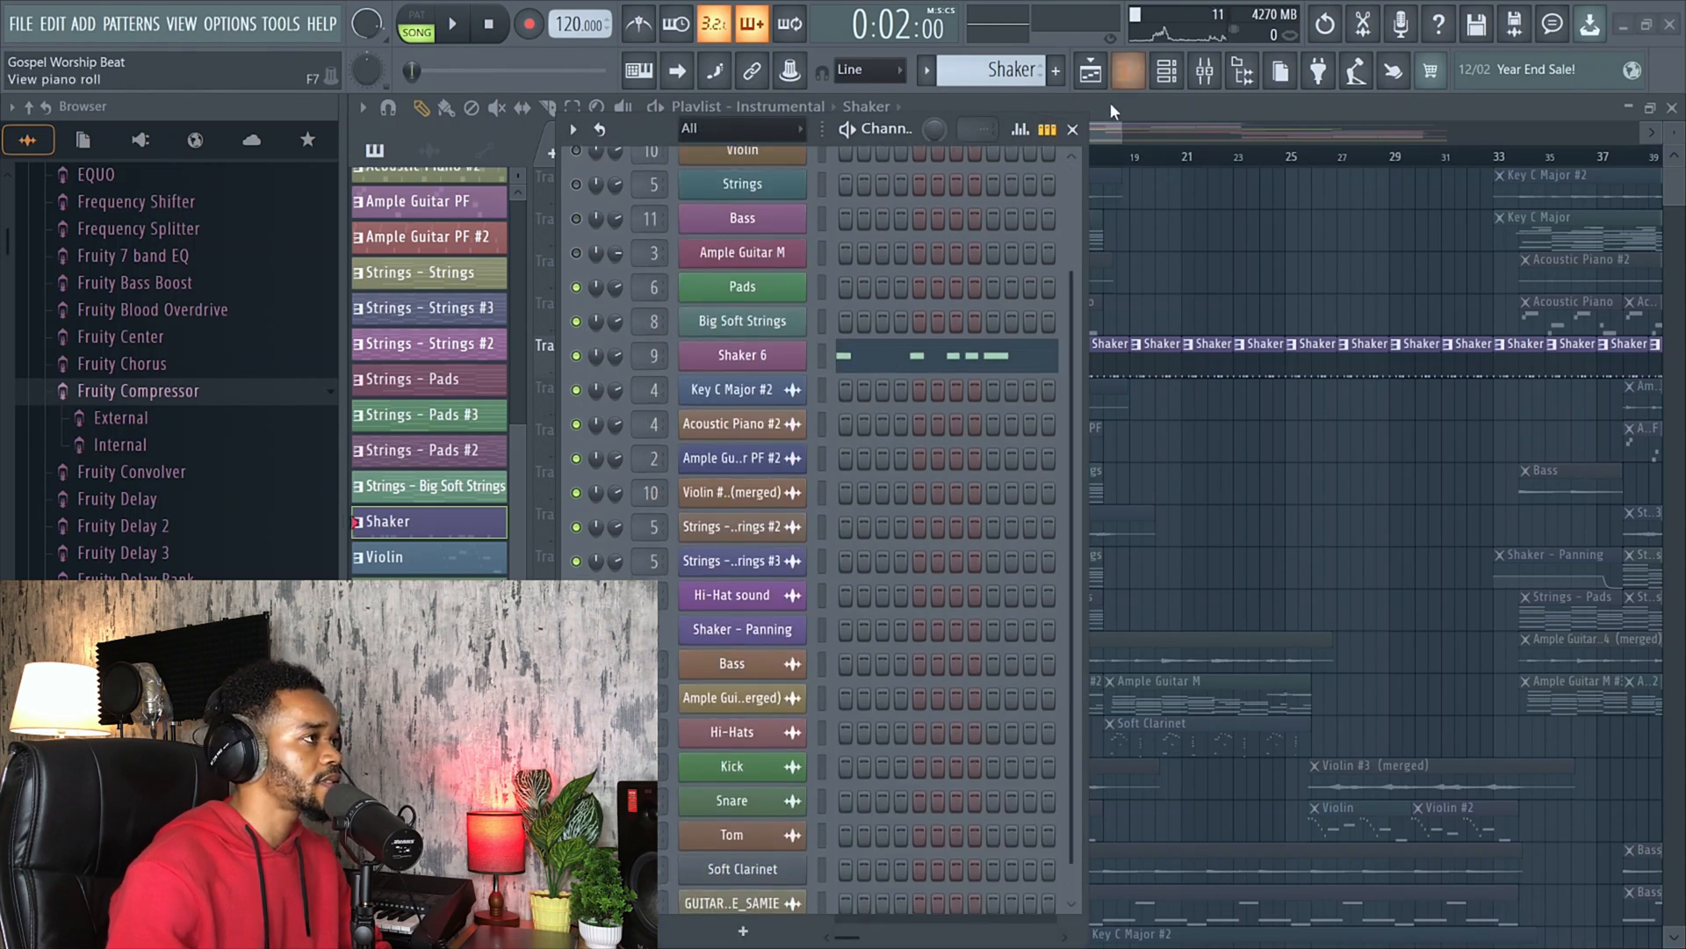
click(1073, 130)
Solo Ample Guitar PF #2 on Track 6 and play it from bar 7.
scroll(751, 339, down, 2)
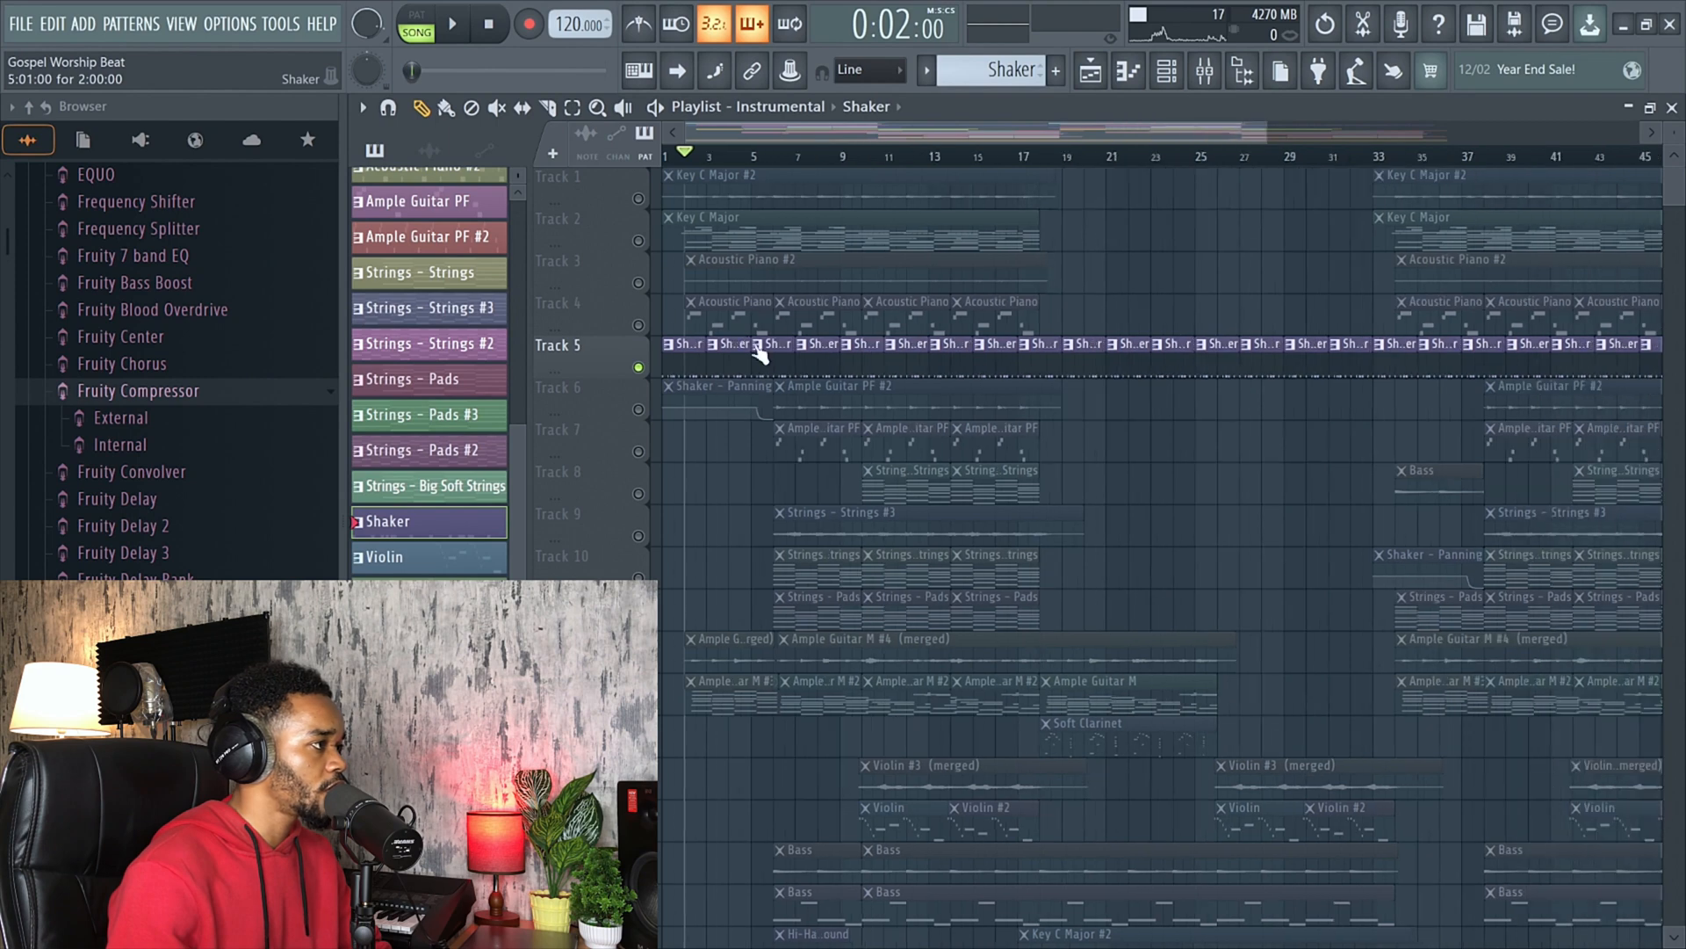
click(768, 160)
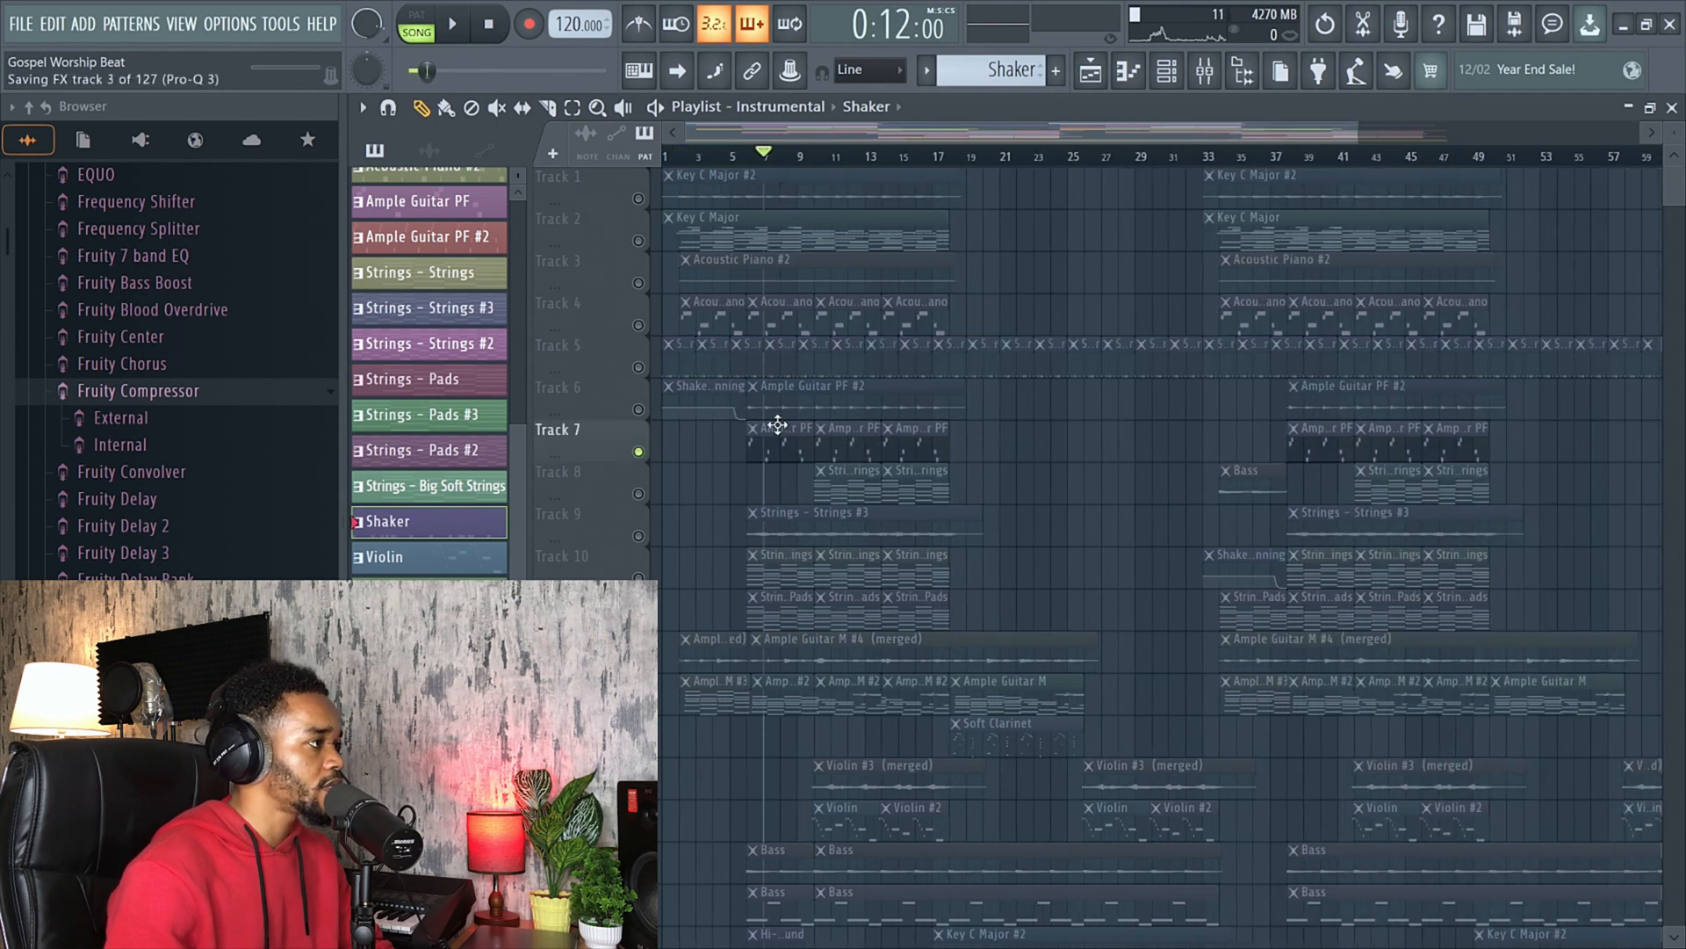
click(772, 429)
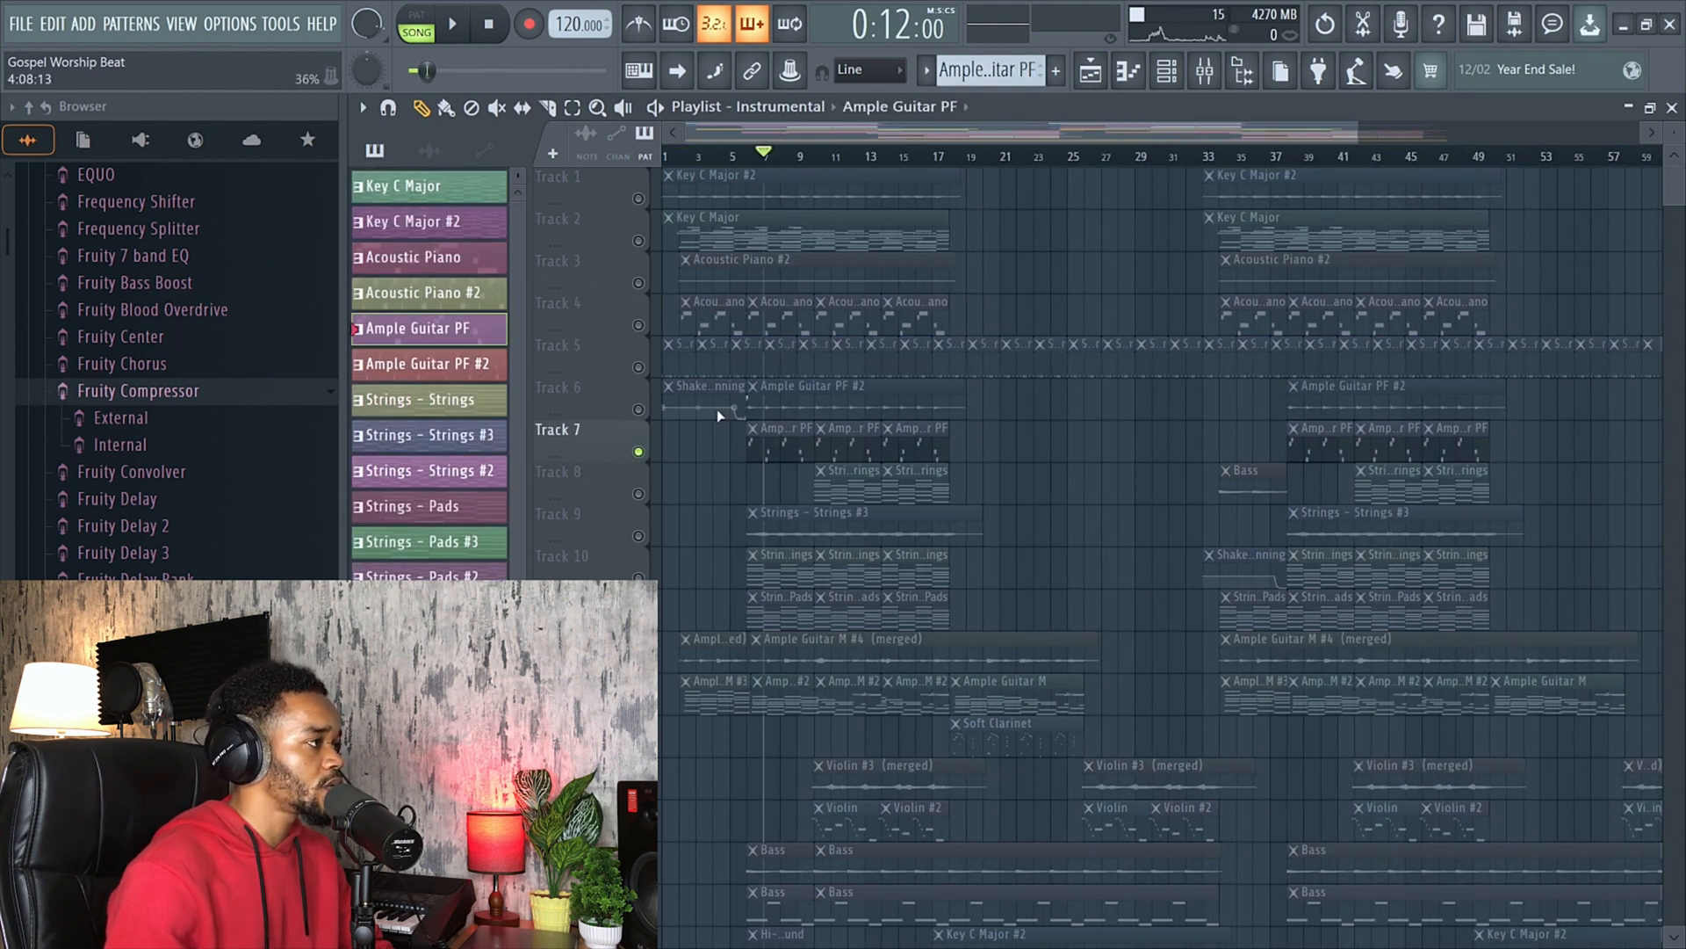
click(640, 402)
key(space)
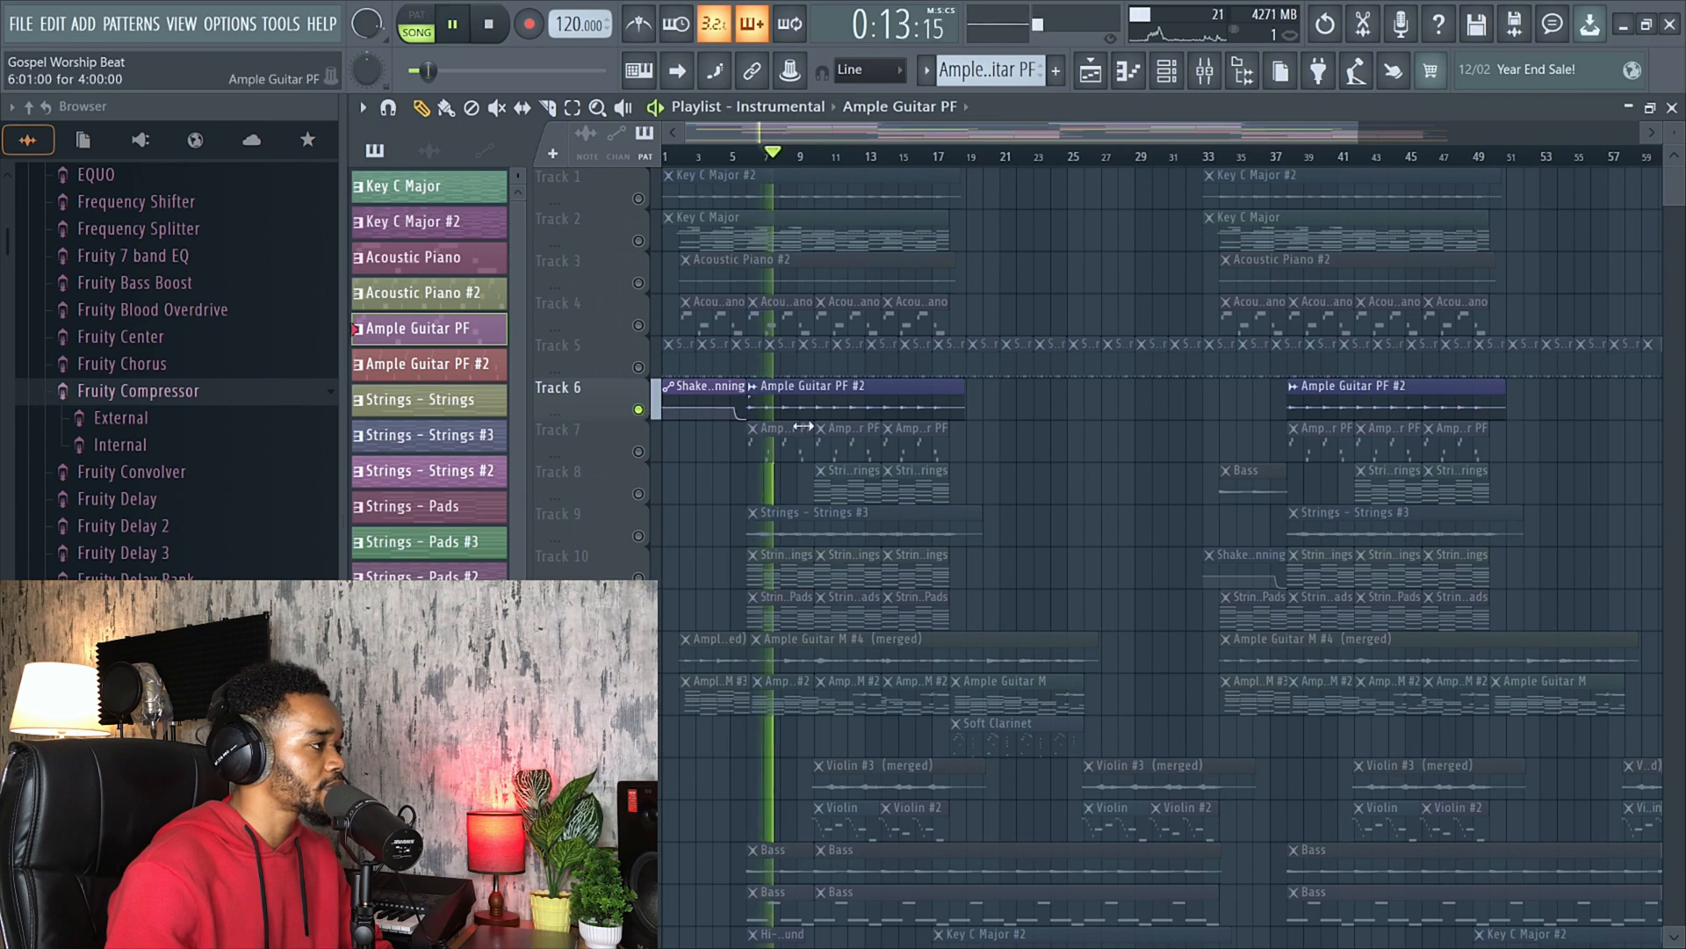
key(space)
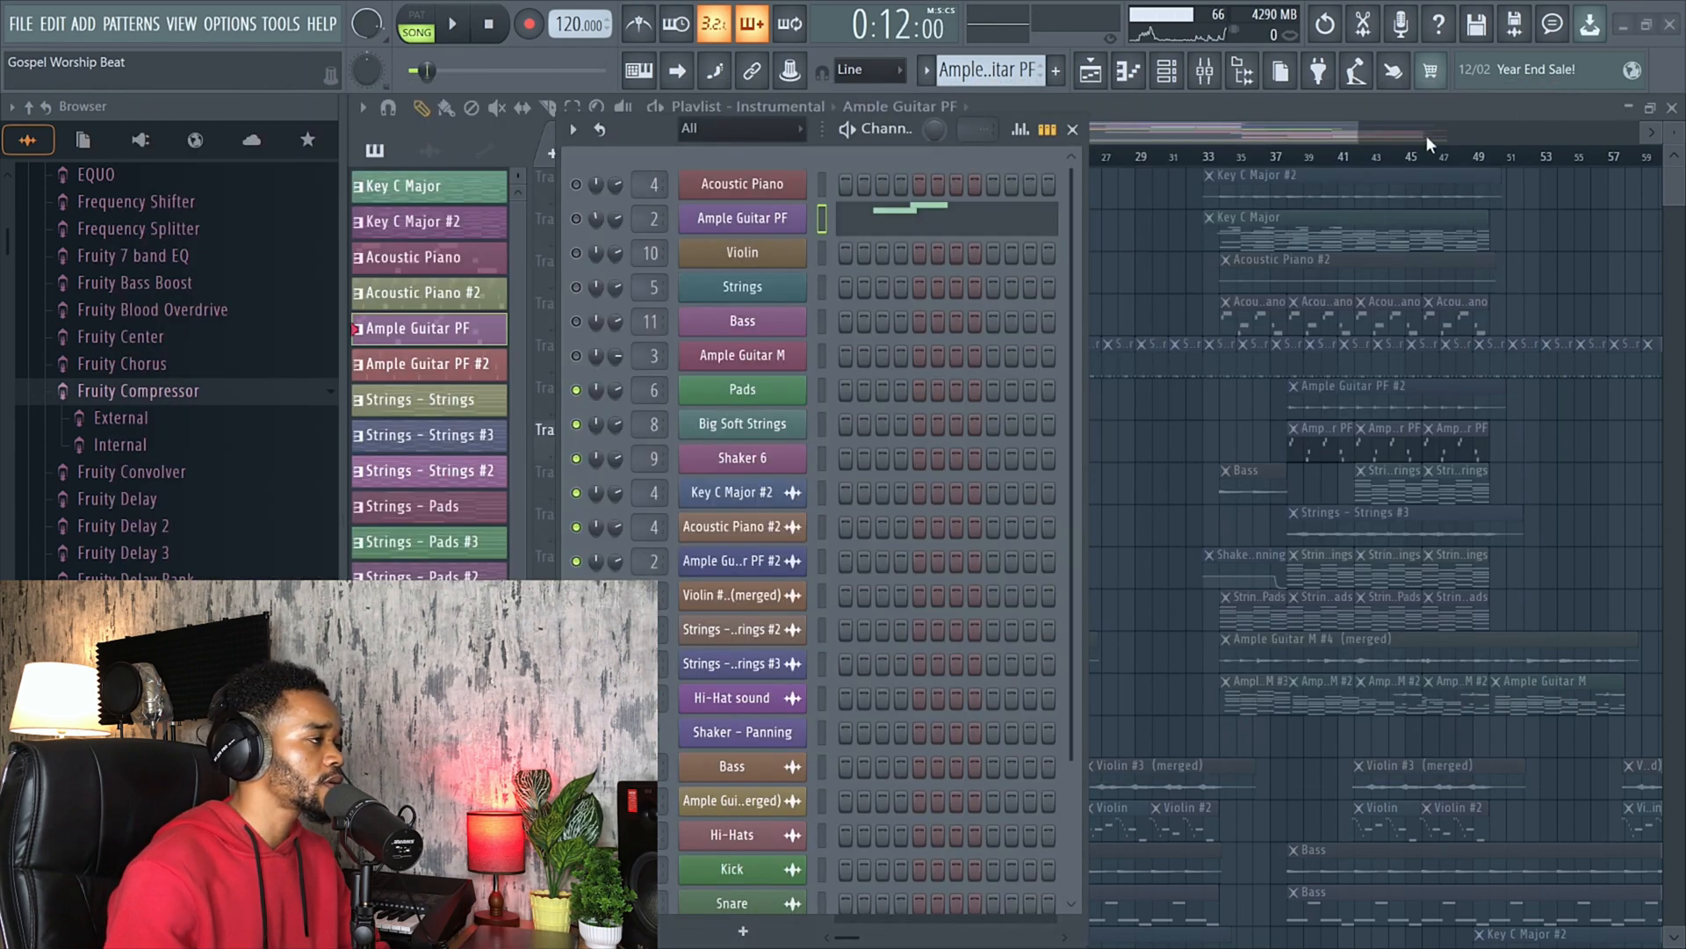
Close the Channel rack and solo the Strings - Strings #3 audio on Track 9.
click(1550, 94)
click(1072, 129)
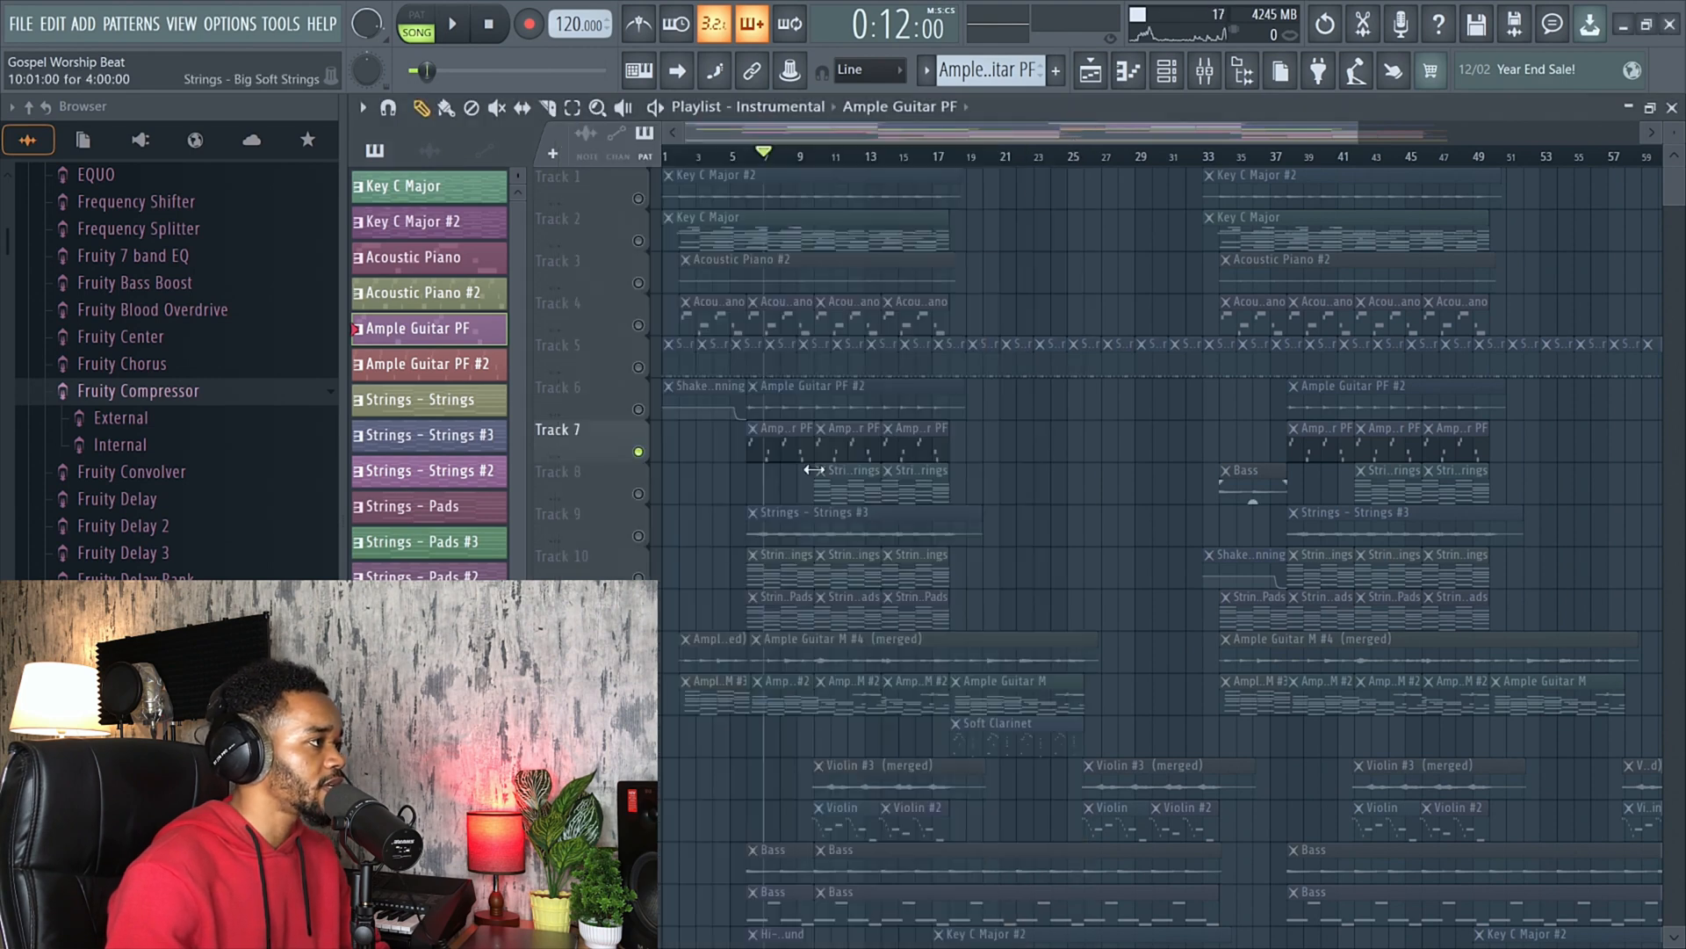
scroll(814, 470, down, 3)
right_click(638, 409)
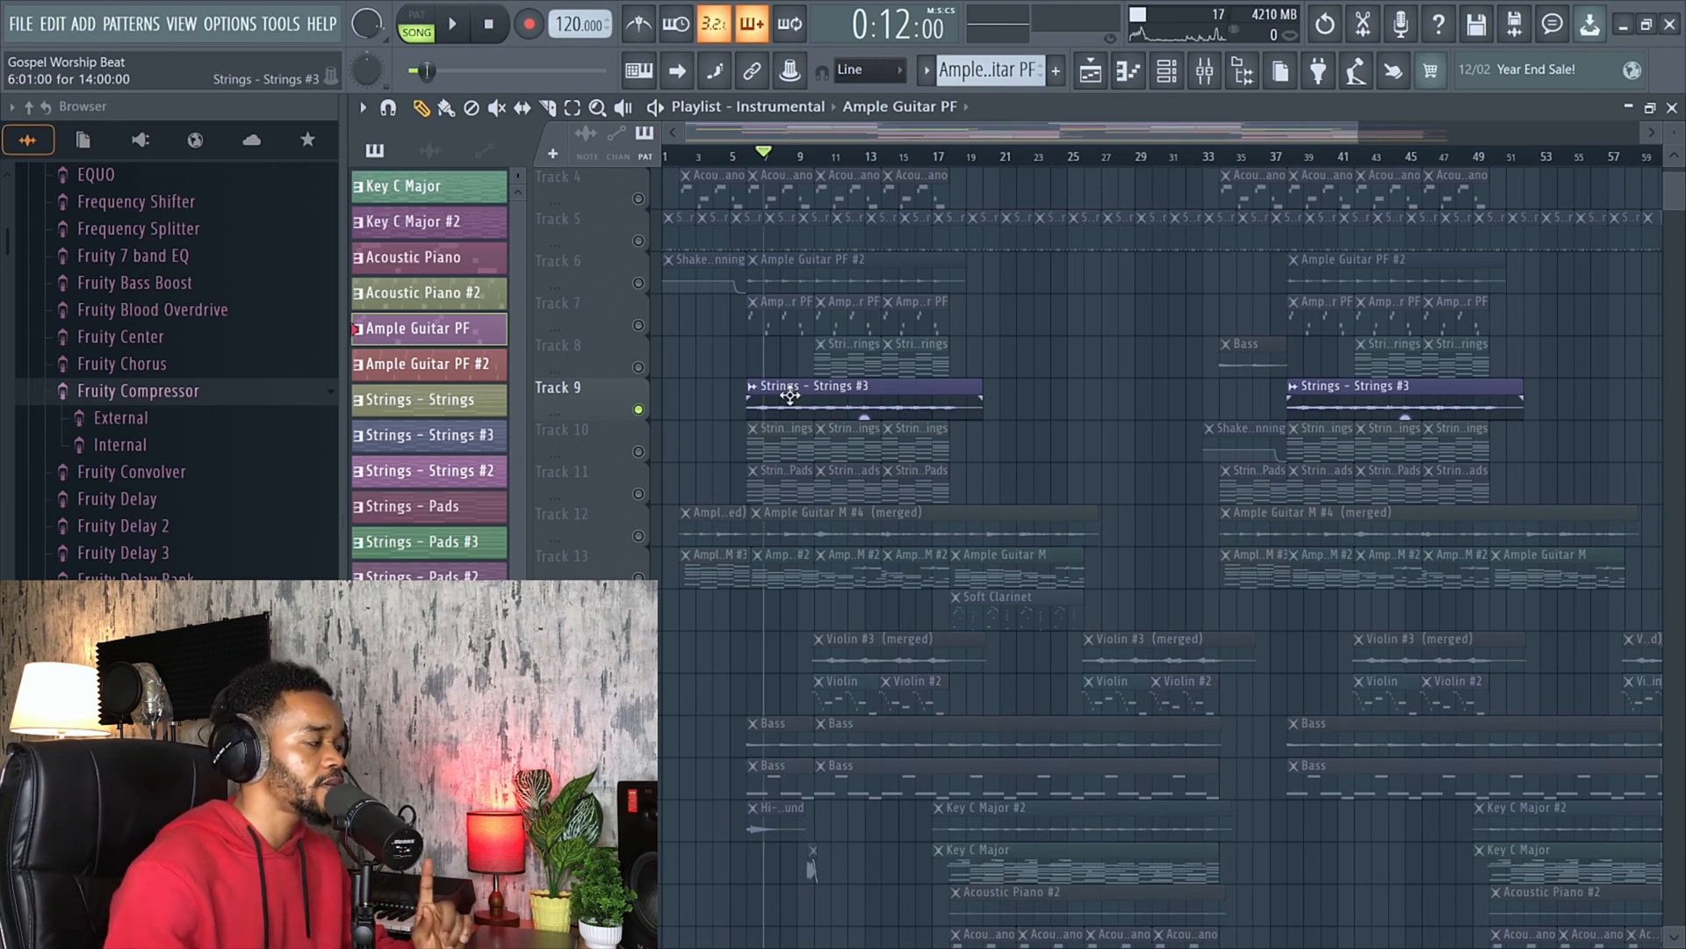
scroll(784, 411, up, 3)
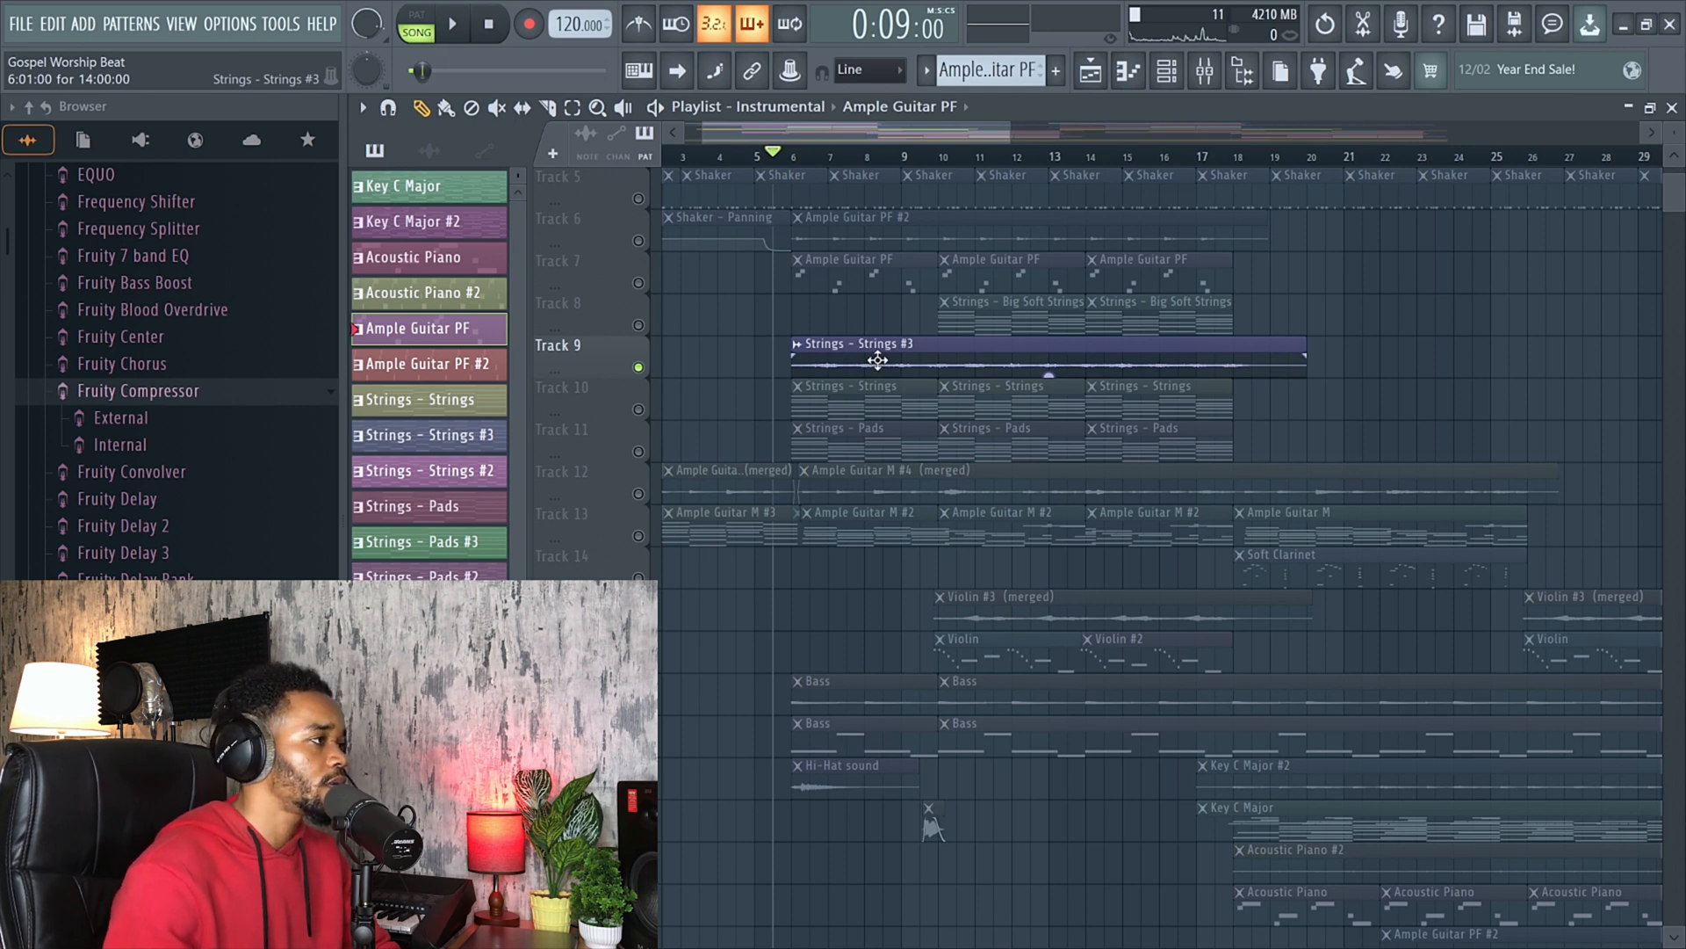
scroll(877, 360, down, 1)
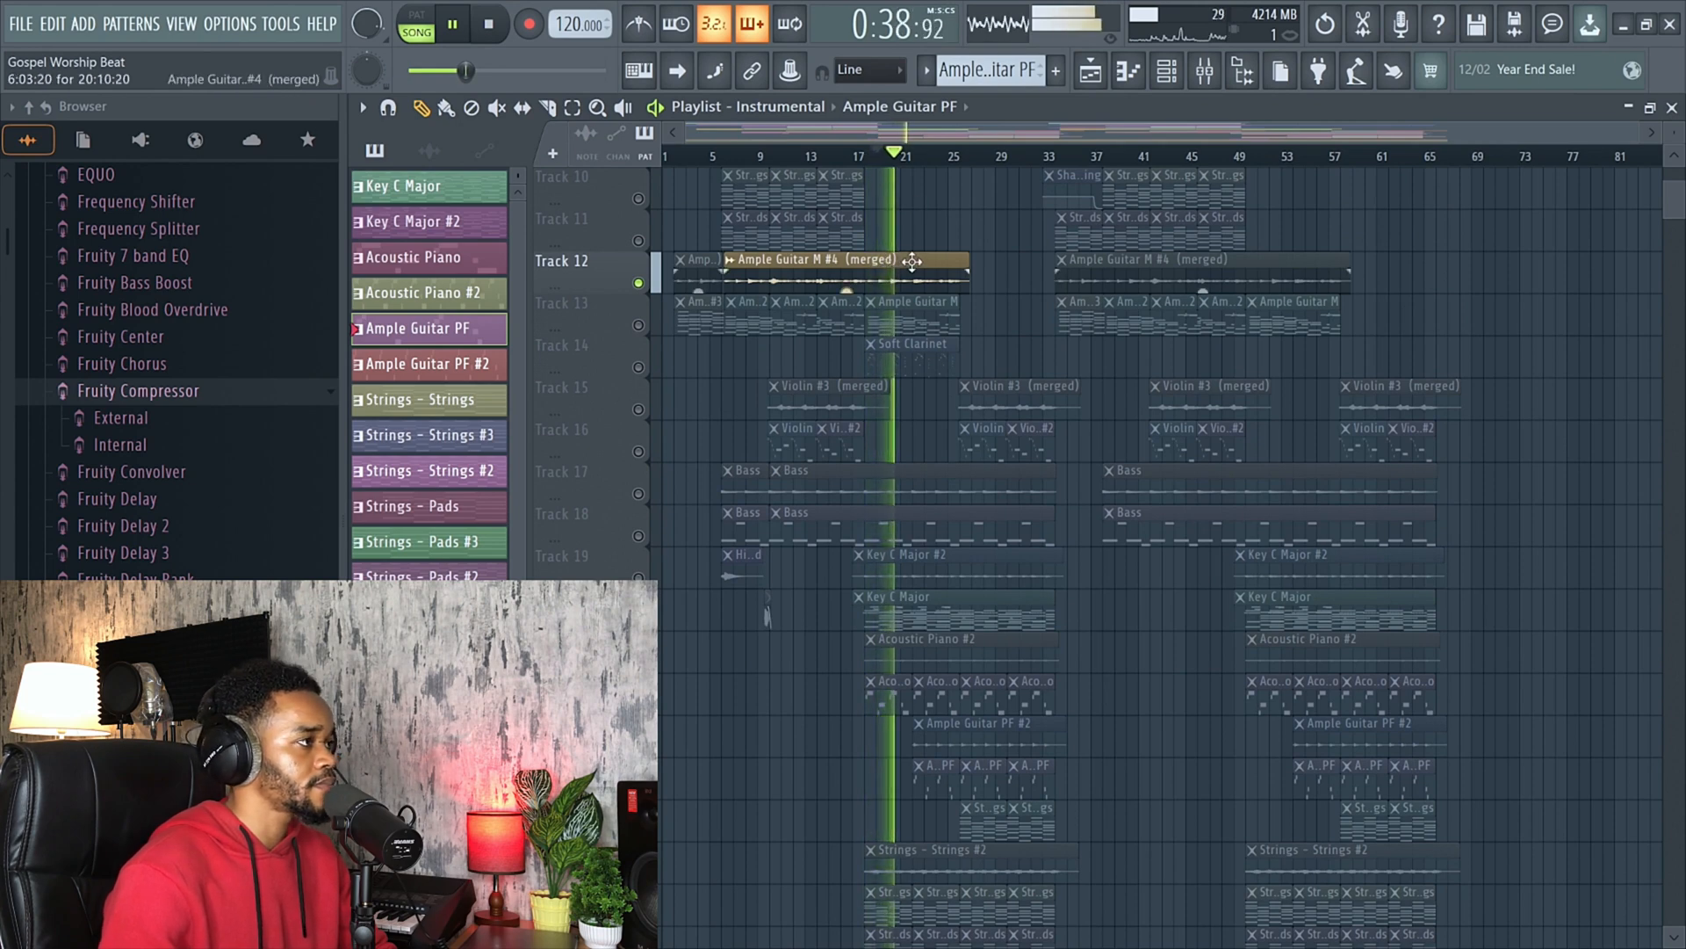
Pick the soloed Ample Guitar M #4 (merged) clip on Track 12 and stop its playback.
click(911, 262)
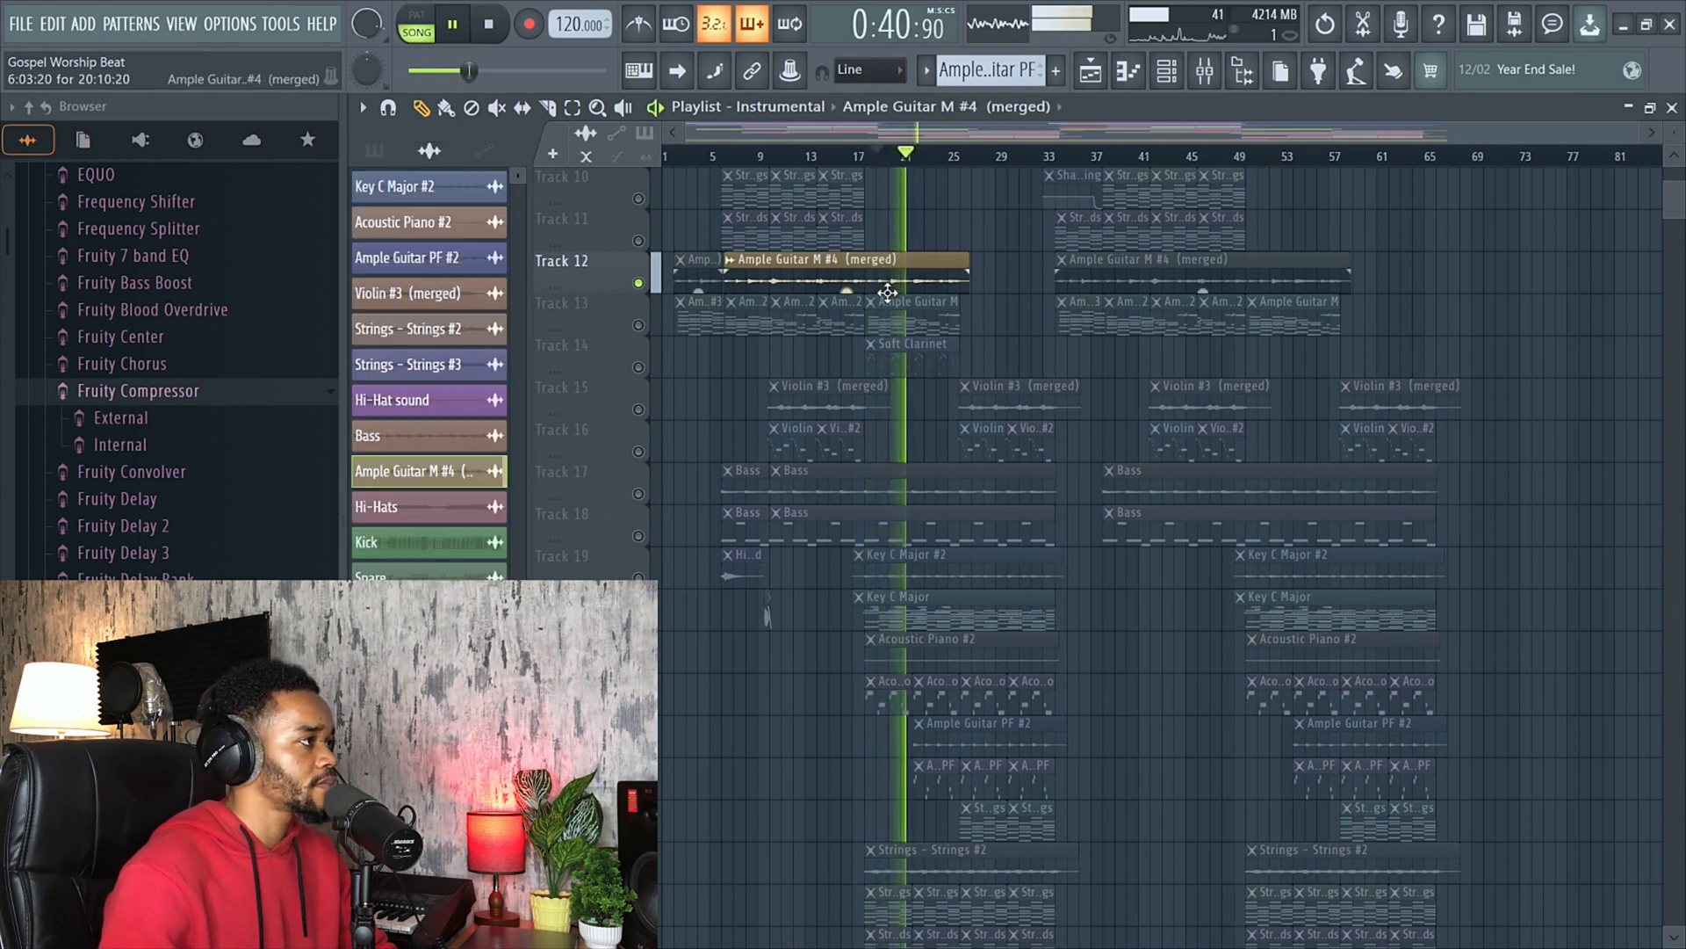
key(space)
scroll(883, 305, up, 3)
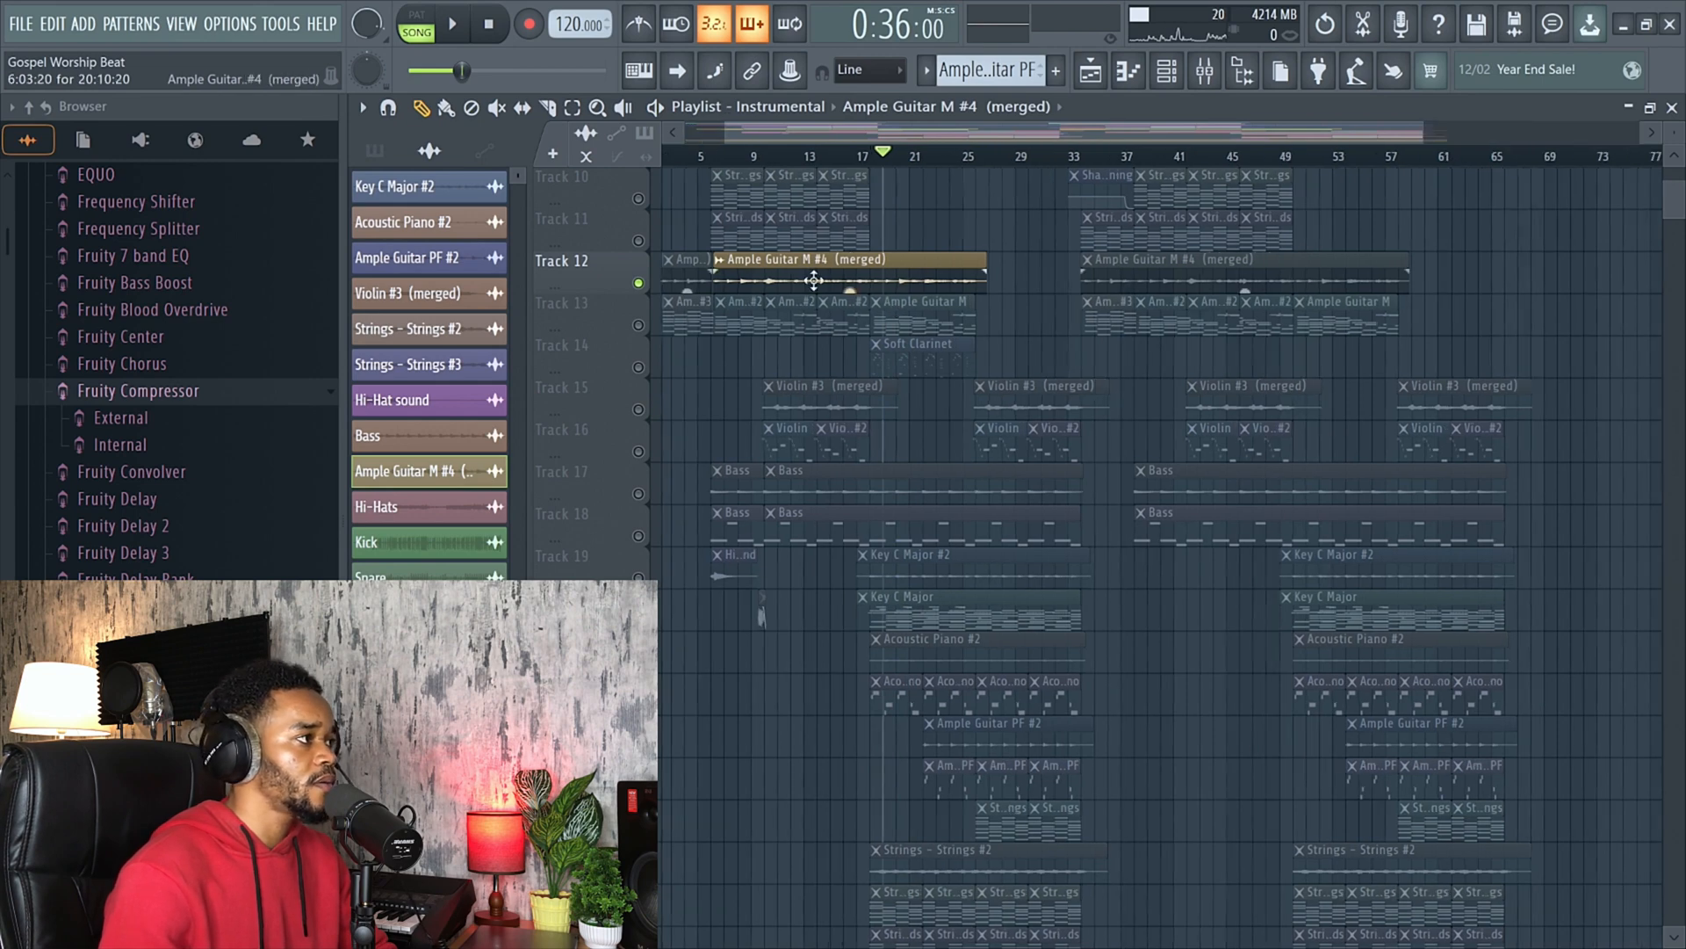
Pick the Ample Guitar M #2 pattern, view its Ample Guitar M instrument from the Channel rack, and close both windows.
click(833, 327)
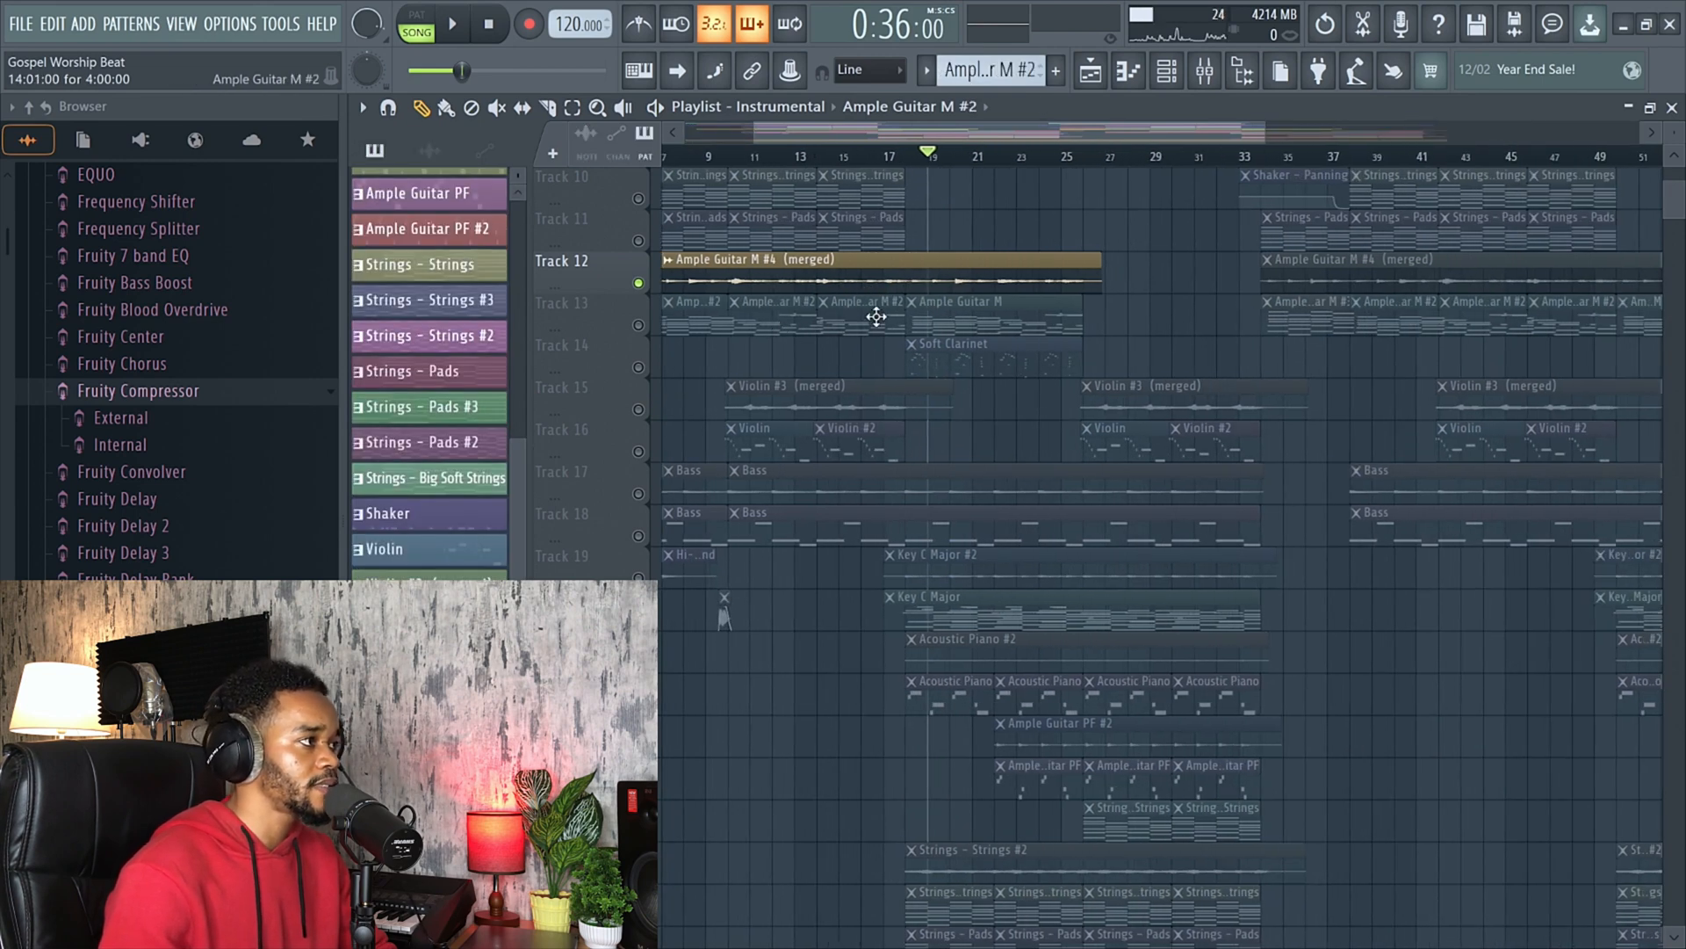
click(1165, 76)
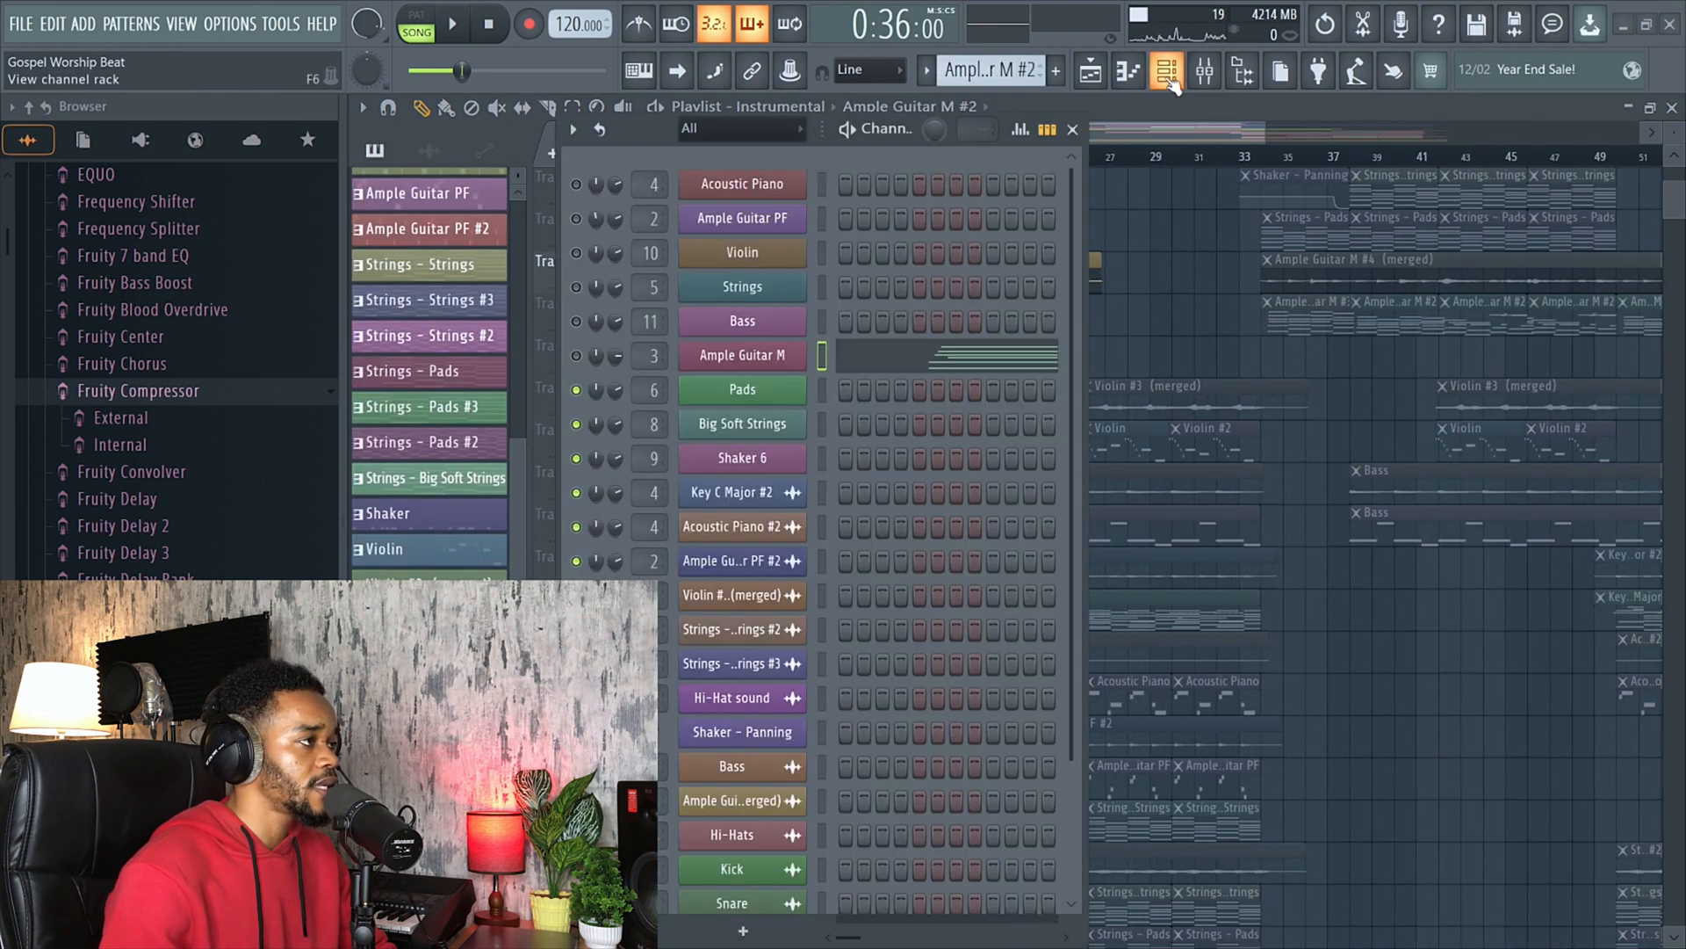
click(742, 355)
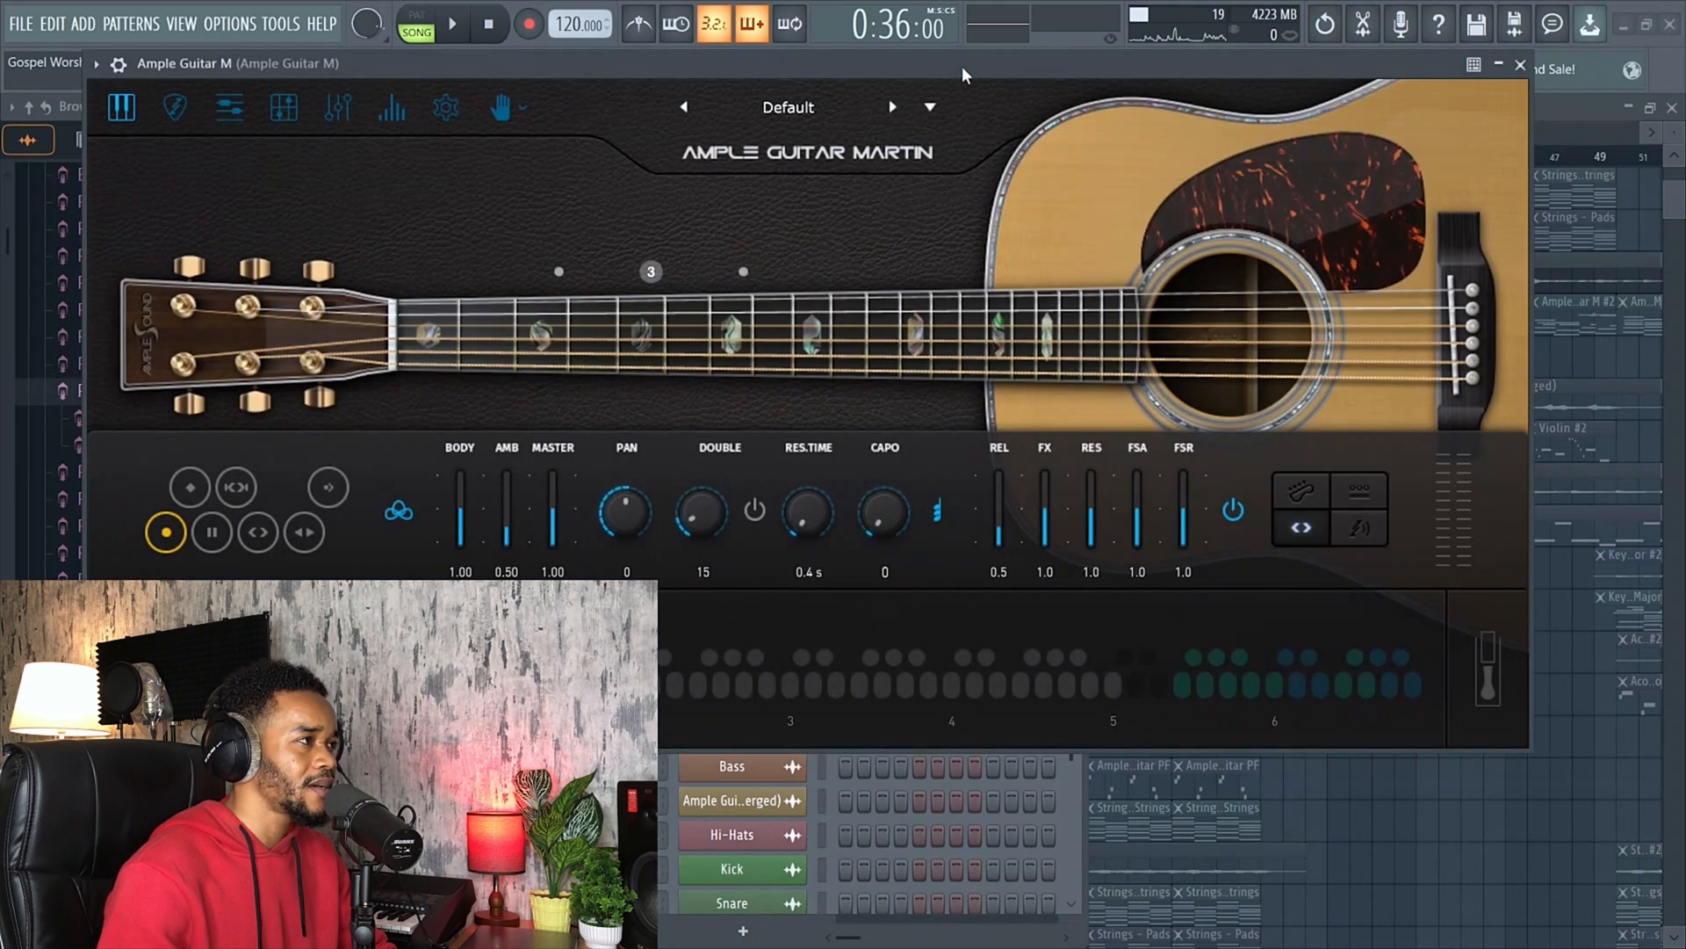
drag(962, 68, 930, 79)
click(1487, 75)
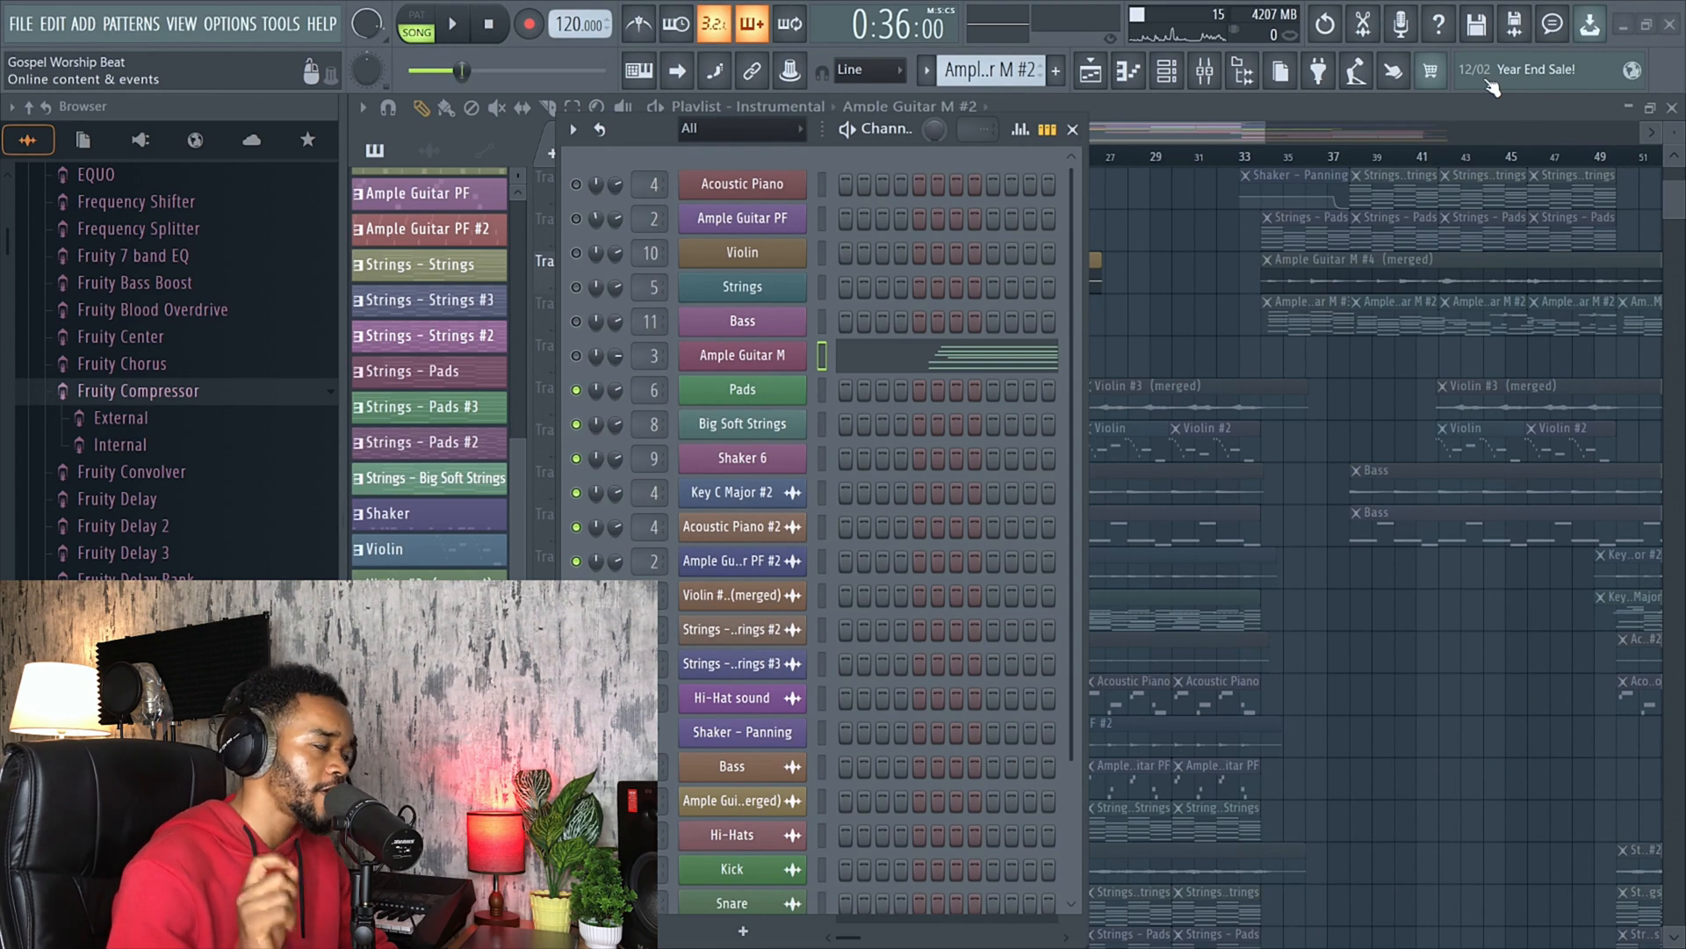
click(1069, 130)
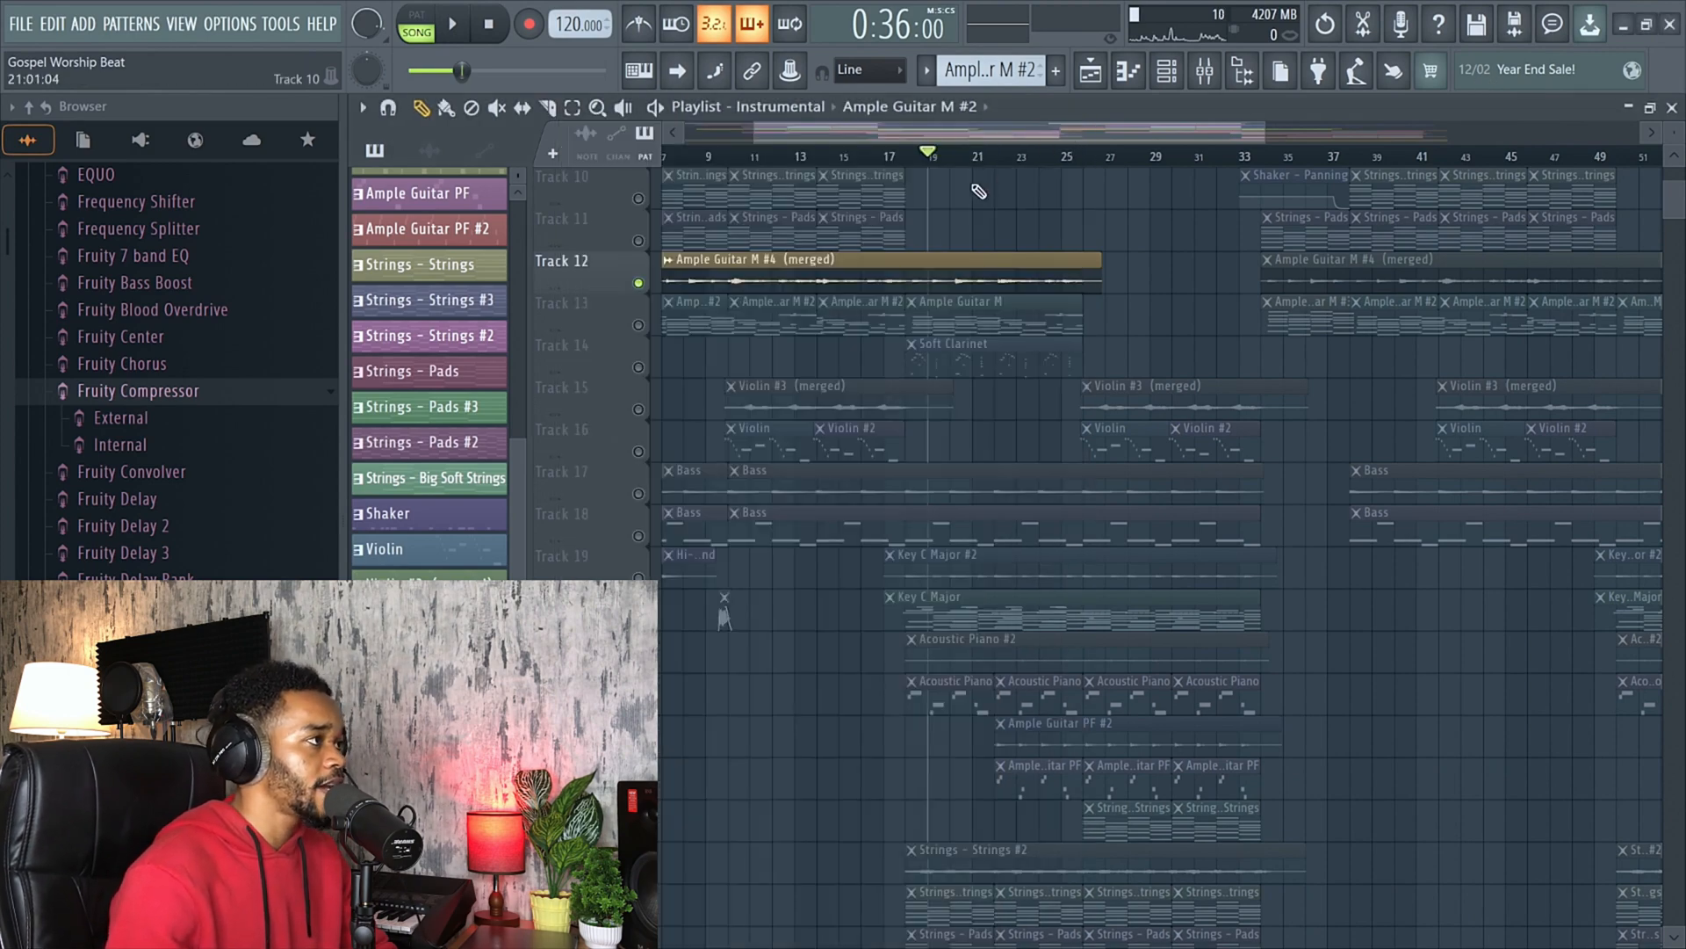
Unmute the Kick, Snare and Tom tracks alongside the soloed Hi-Hats and play the drums briefly from bar 17.
ctrl+scroll(975, 193, down, 4)
scroll(1072, 270, down, 5)
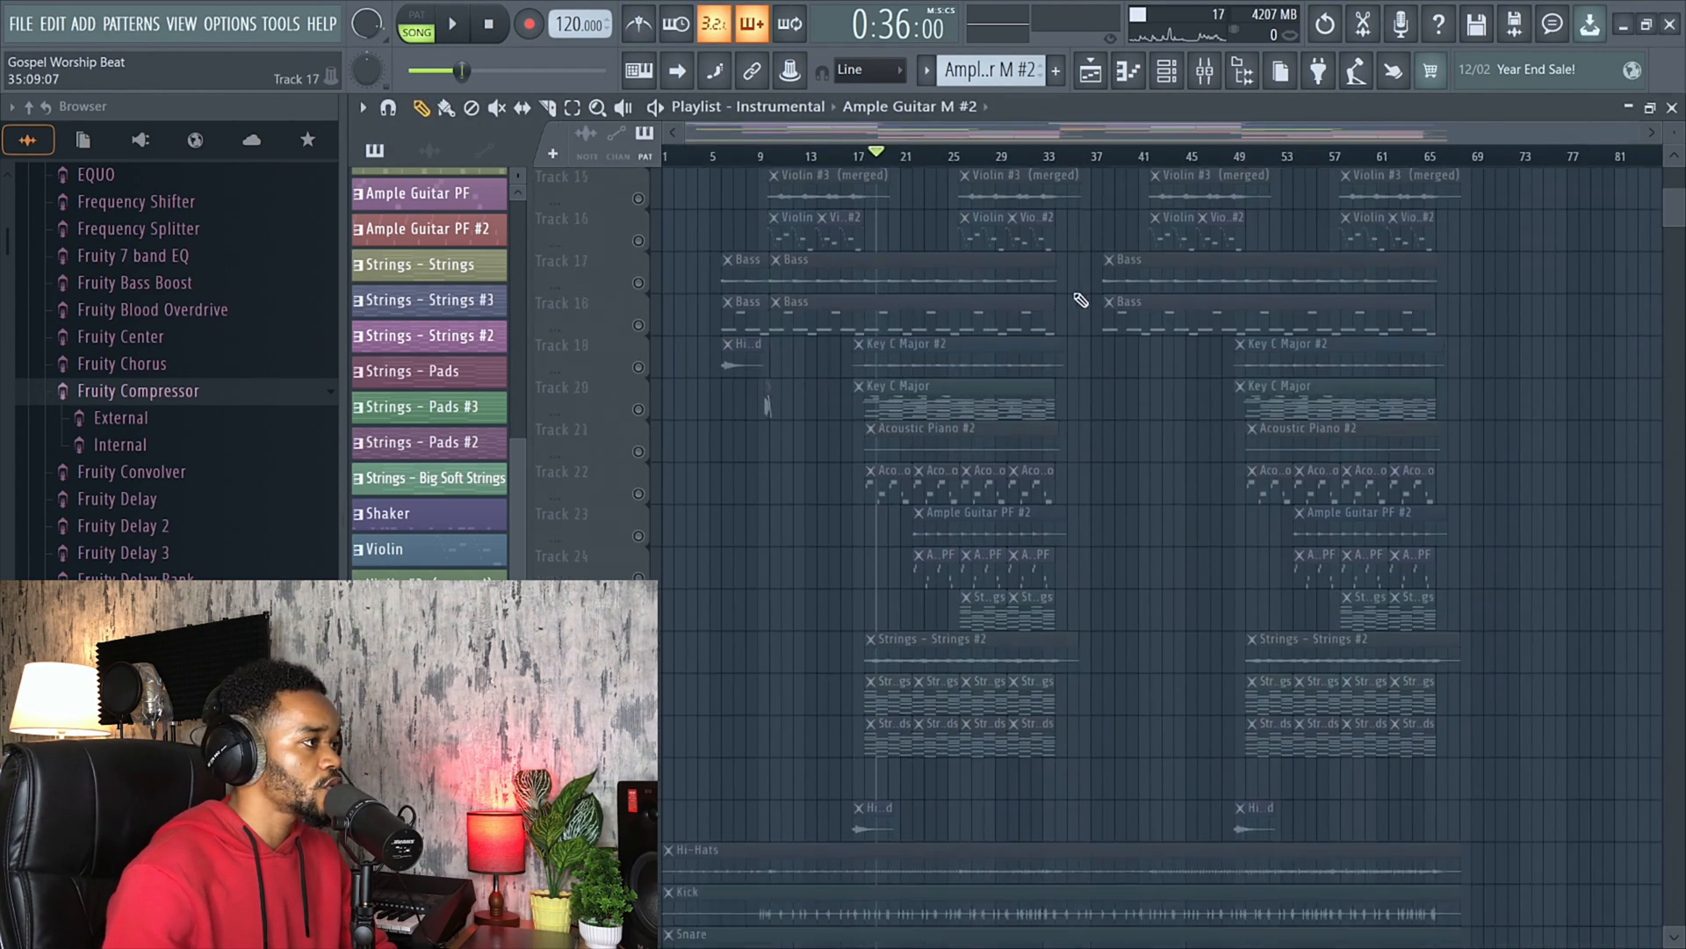
scroll(1169, 385, down, 8)
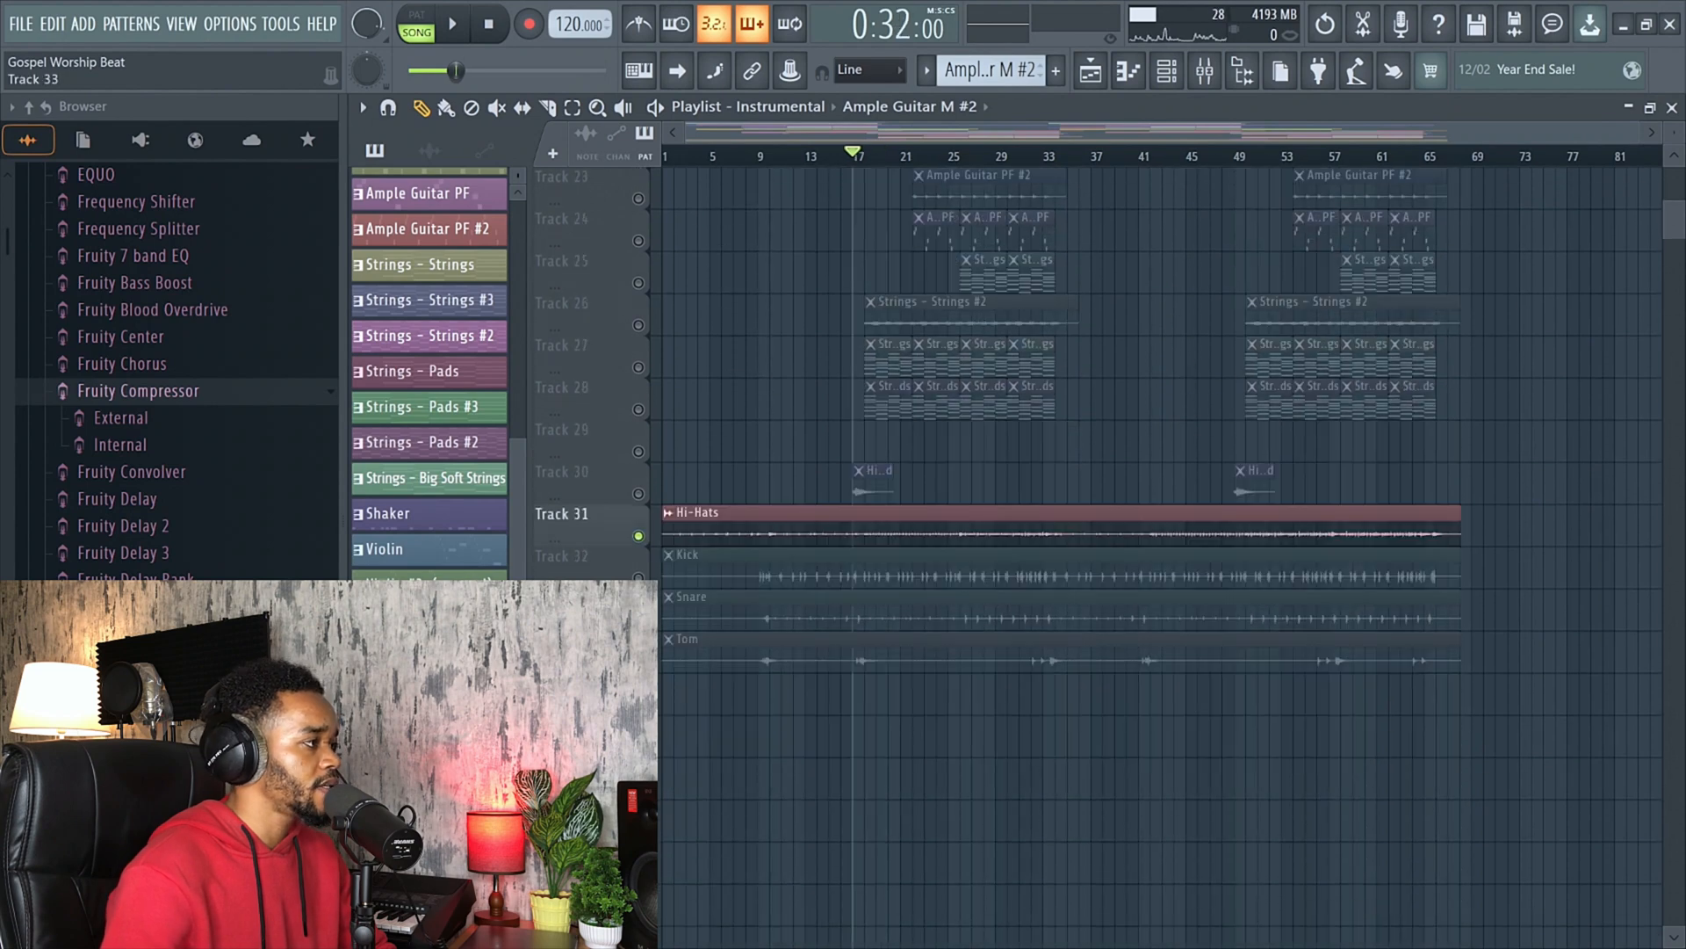
click(638, 578)
click(639, 620)
click(639, 662)
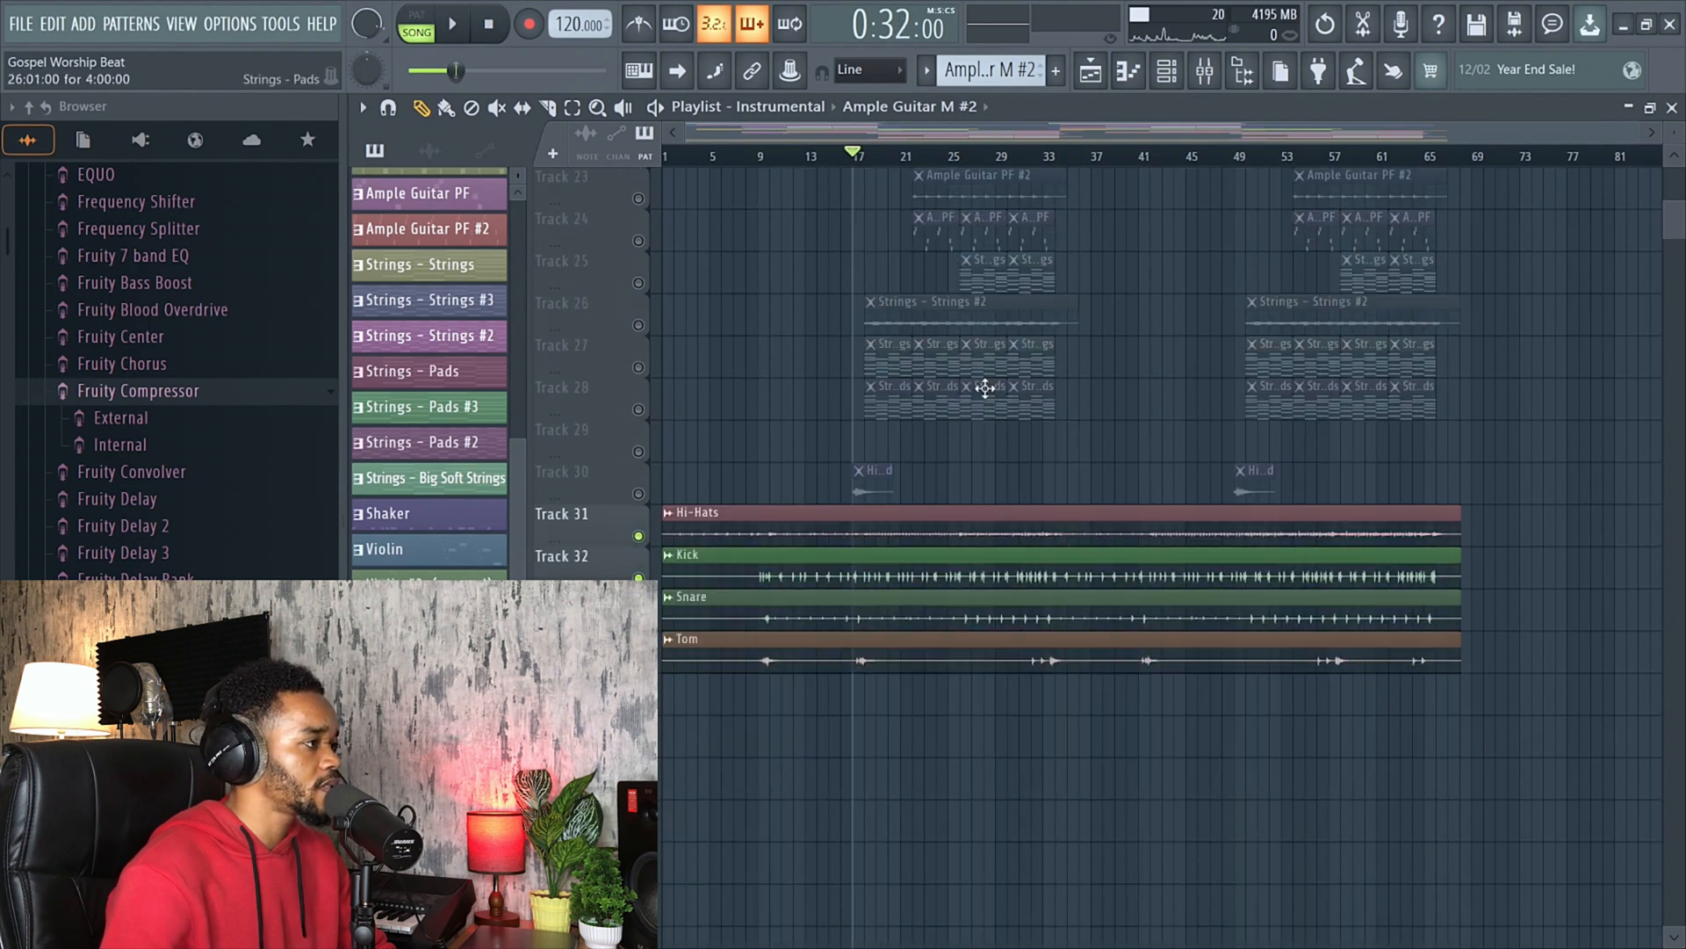
ctrl+scroll(986, 387, up, 2)
key(space)
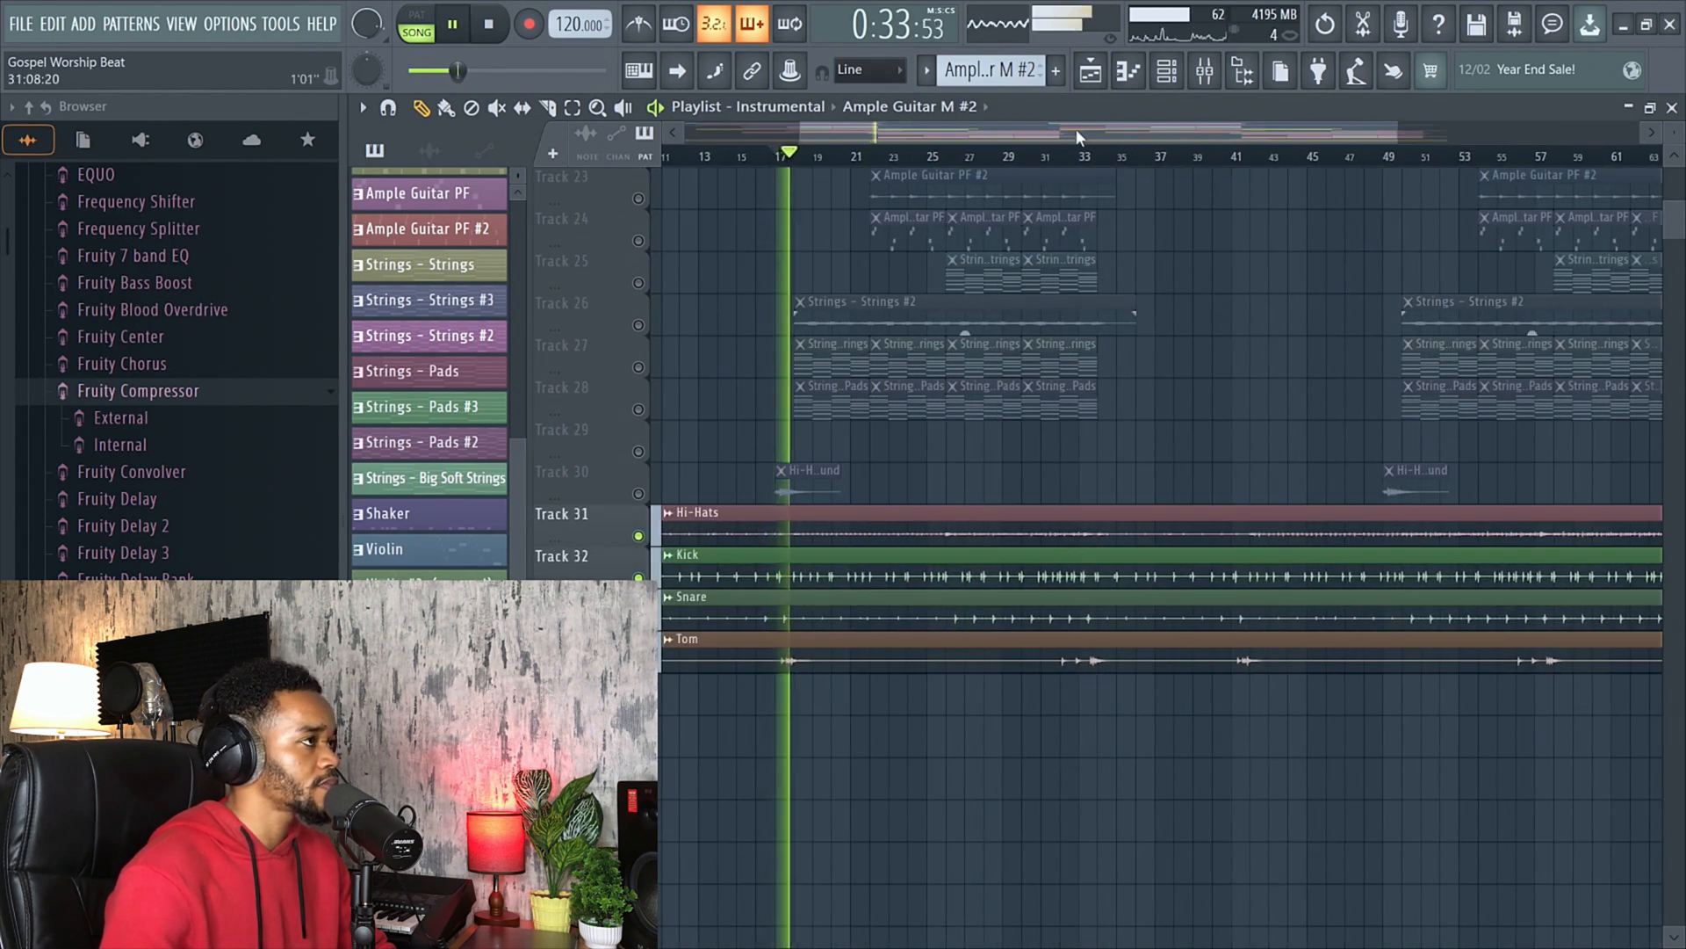
key(space)
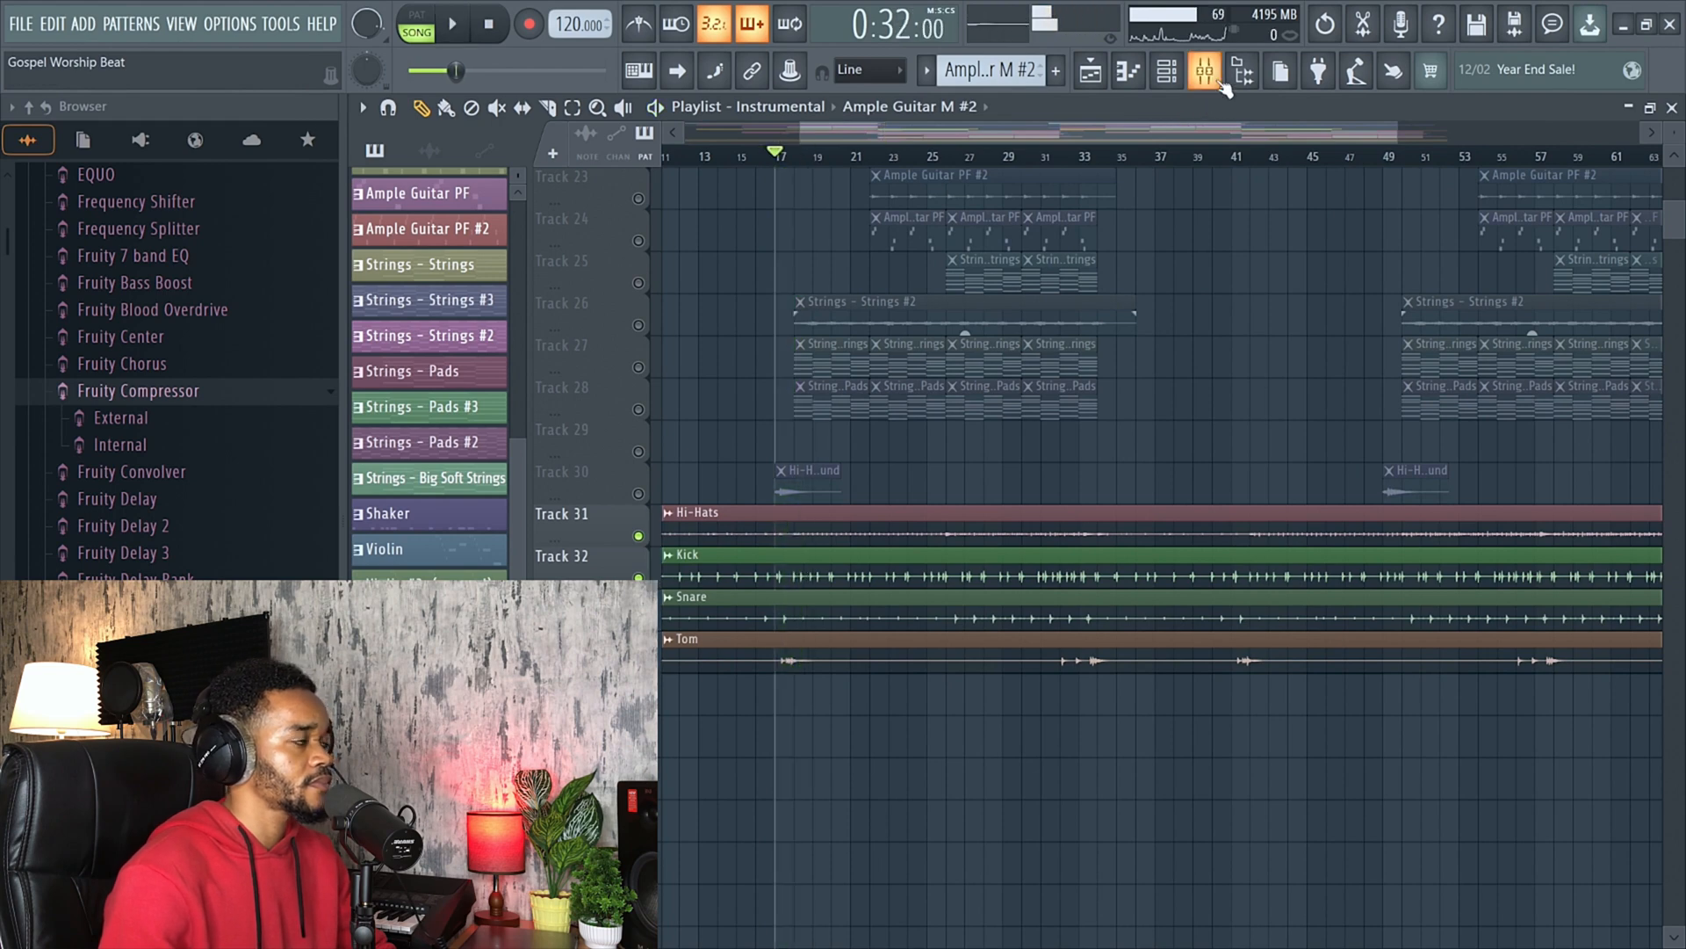
Open the Mixer, compare its tracks with the mixer track numbers in the Channel rack, and close the rack.
scroll(1160, 263, up, 2)
ctrl+scroll(1156, 272, down, 2)
scroll(1181, 246, up, 2)
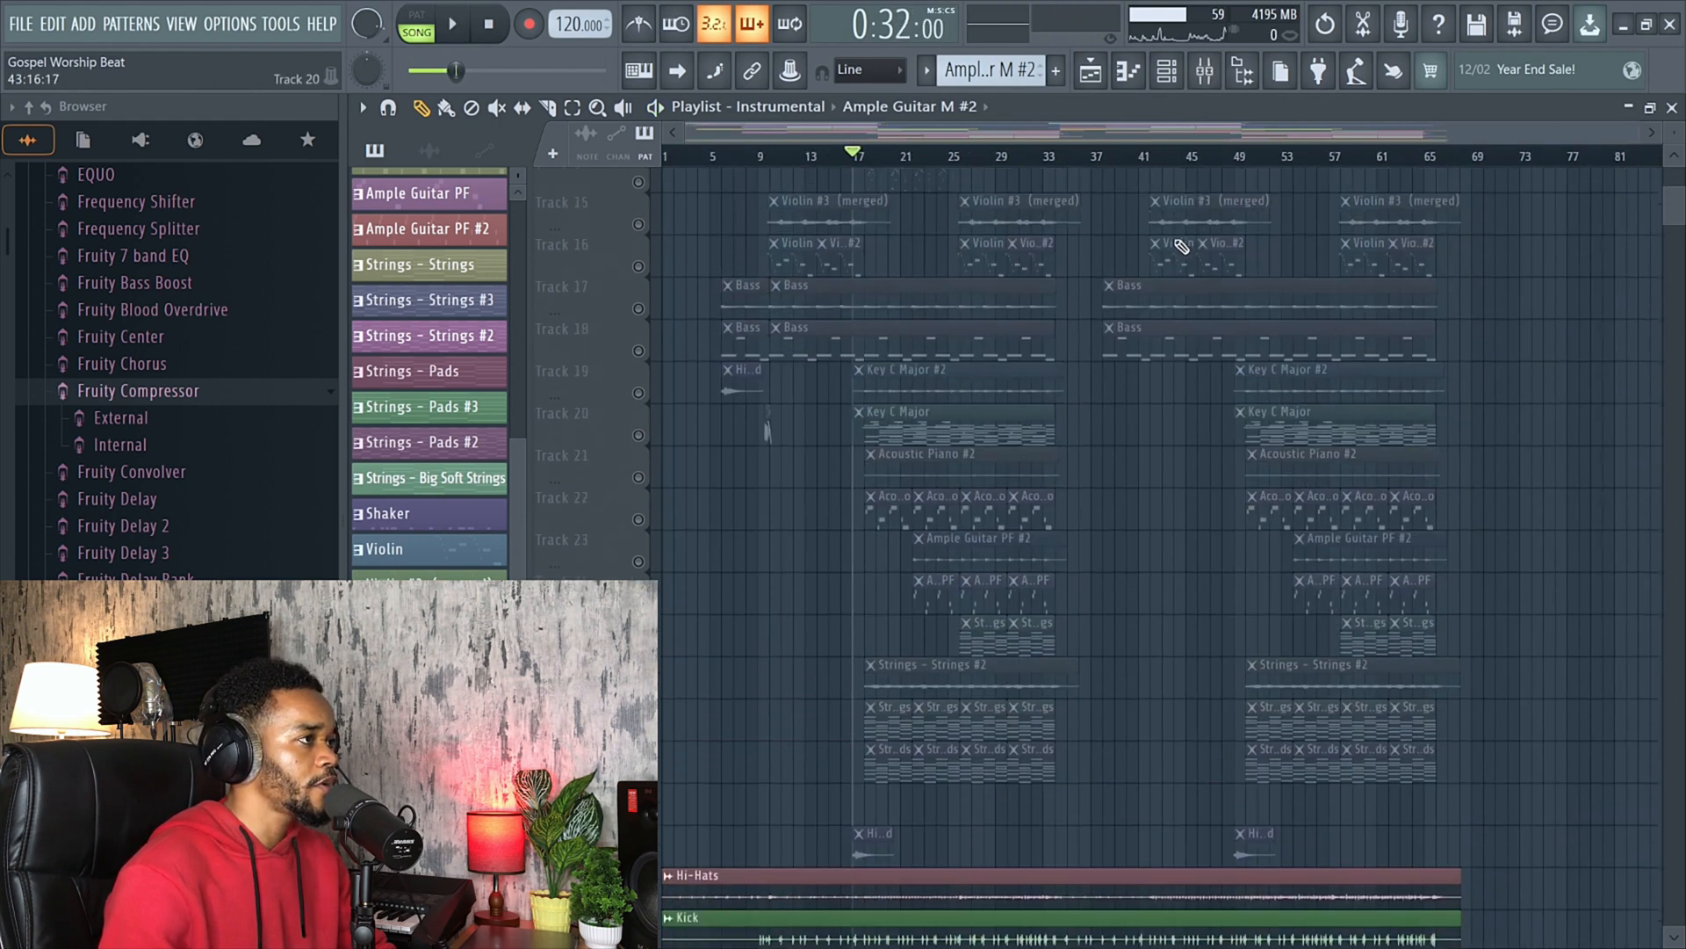
click(1204, 71)
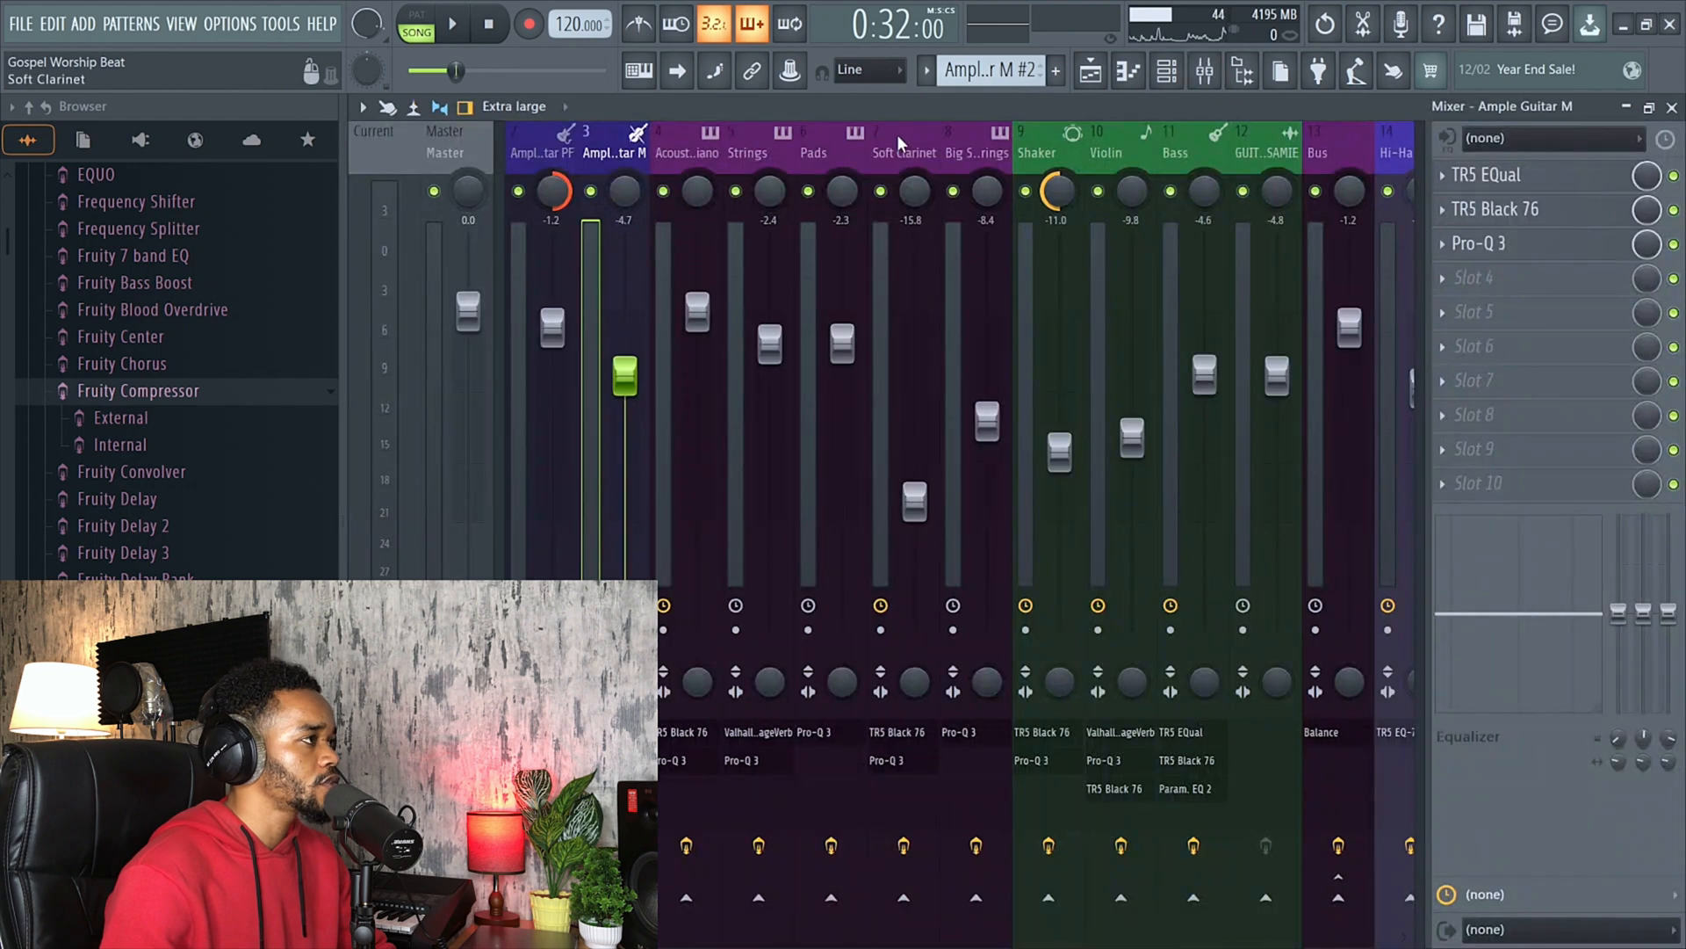
scroll(861, 156, up, 1)
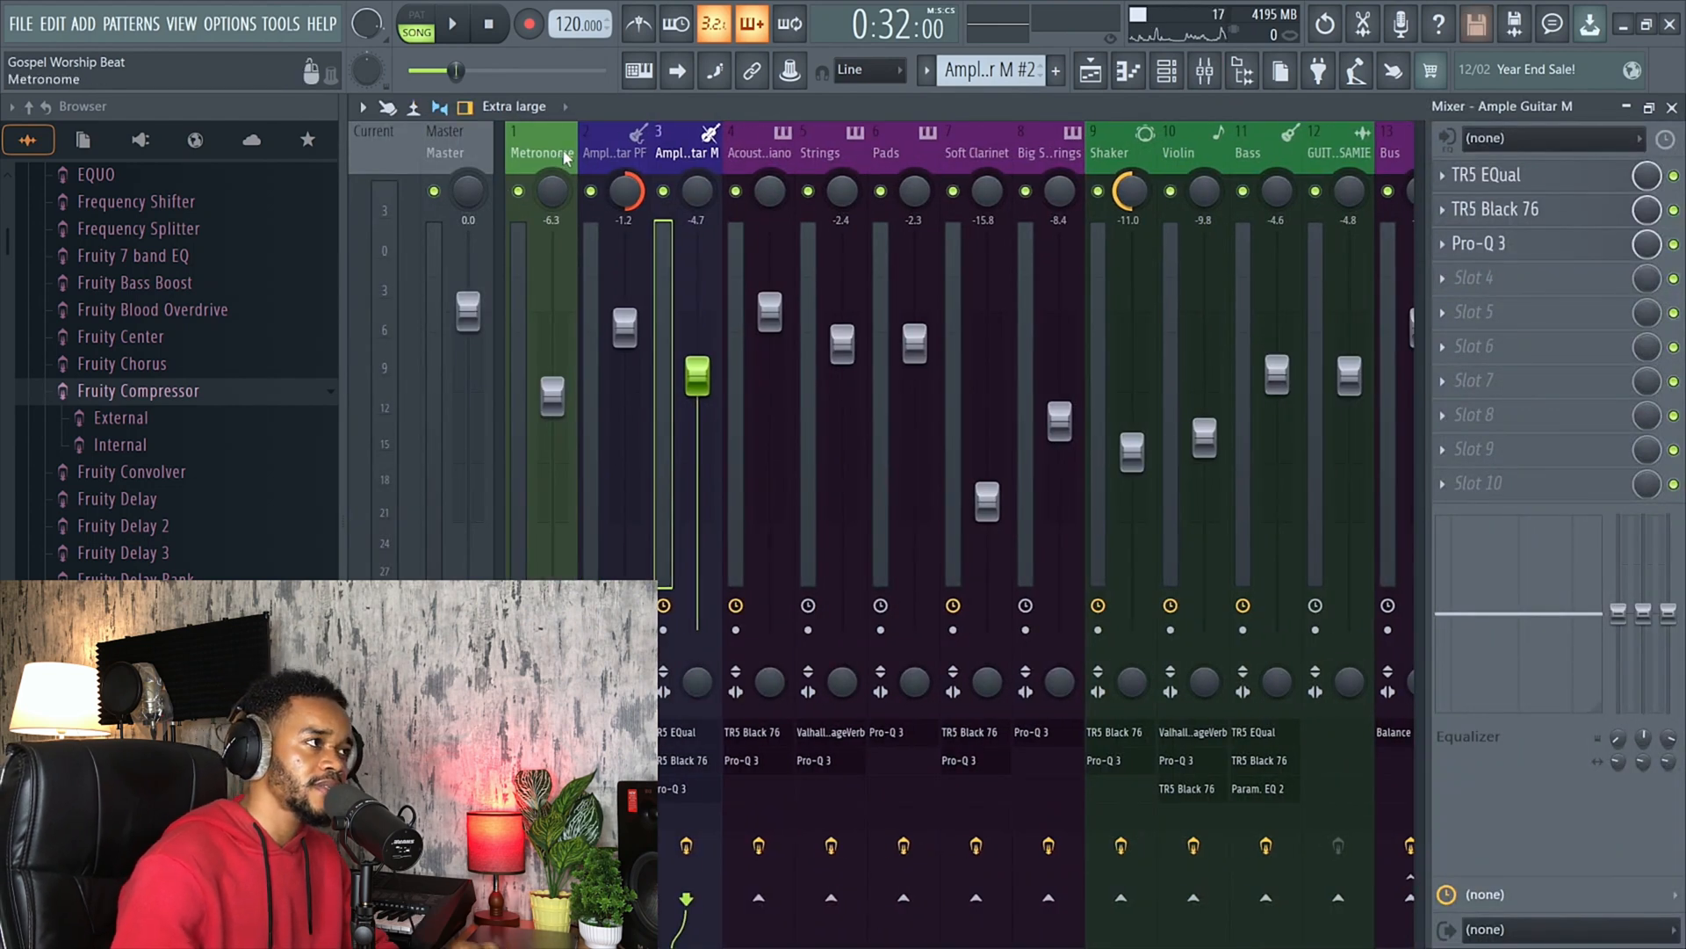
click(1167, 70)
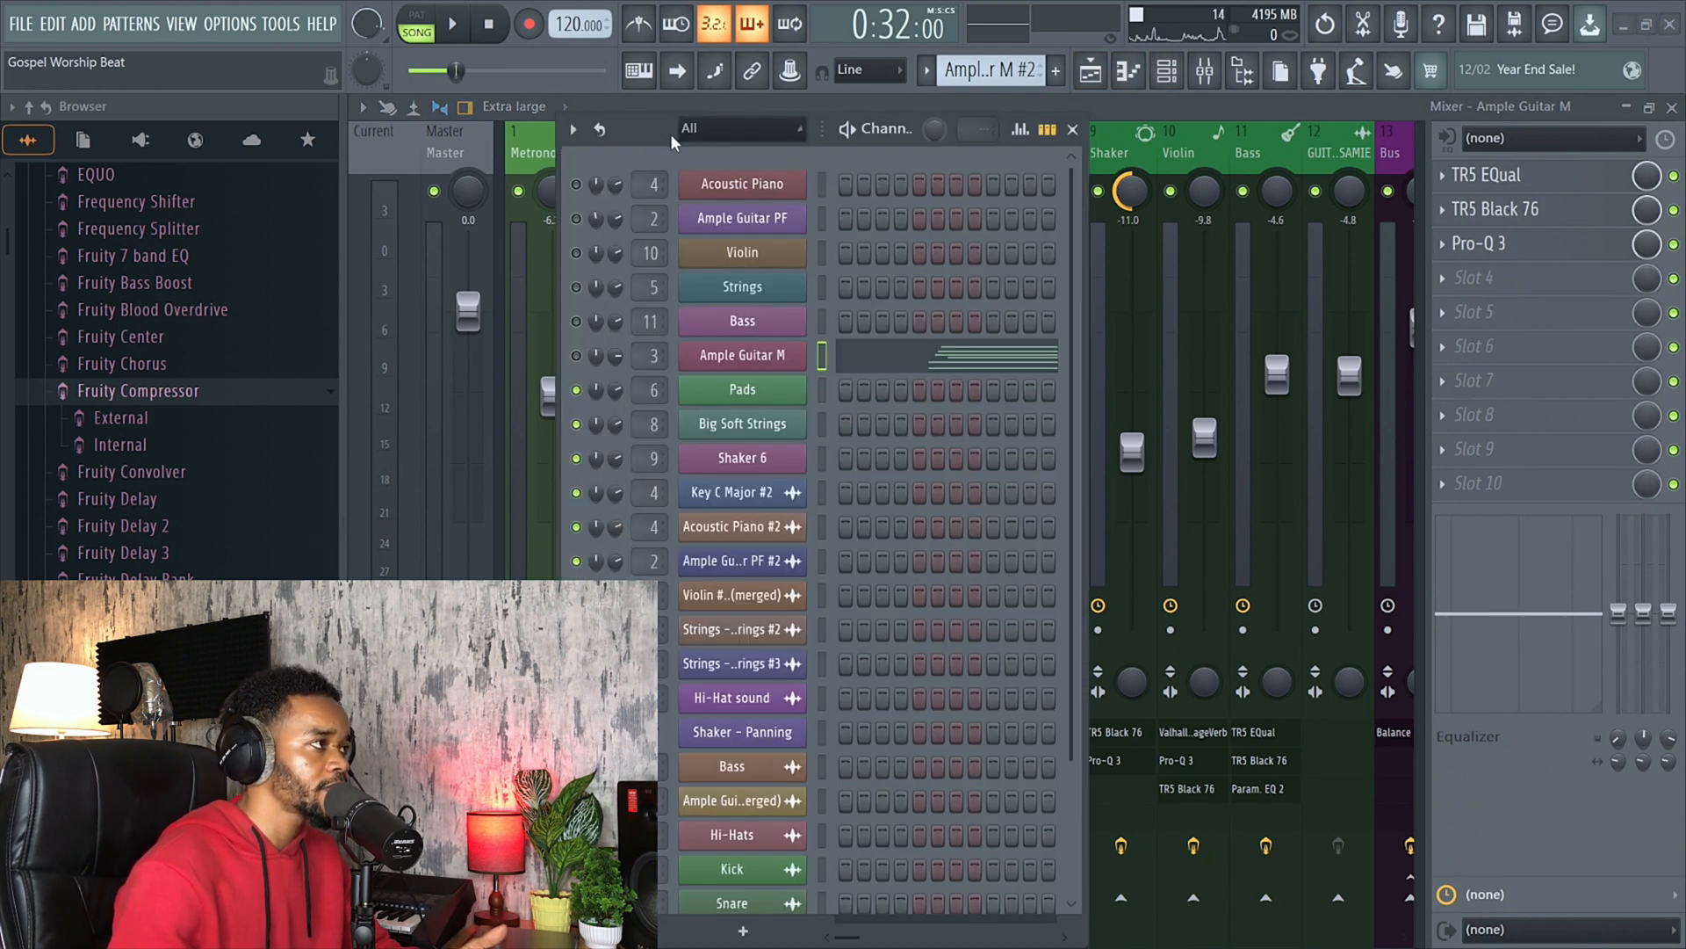
drag(671, 134, 615, 78)
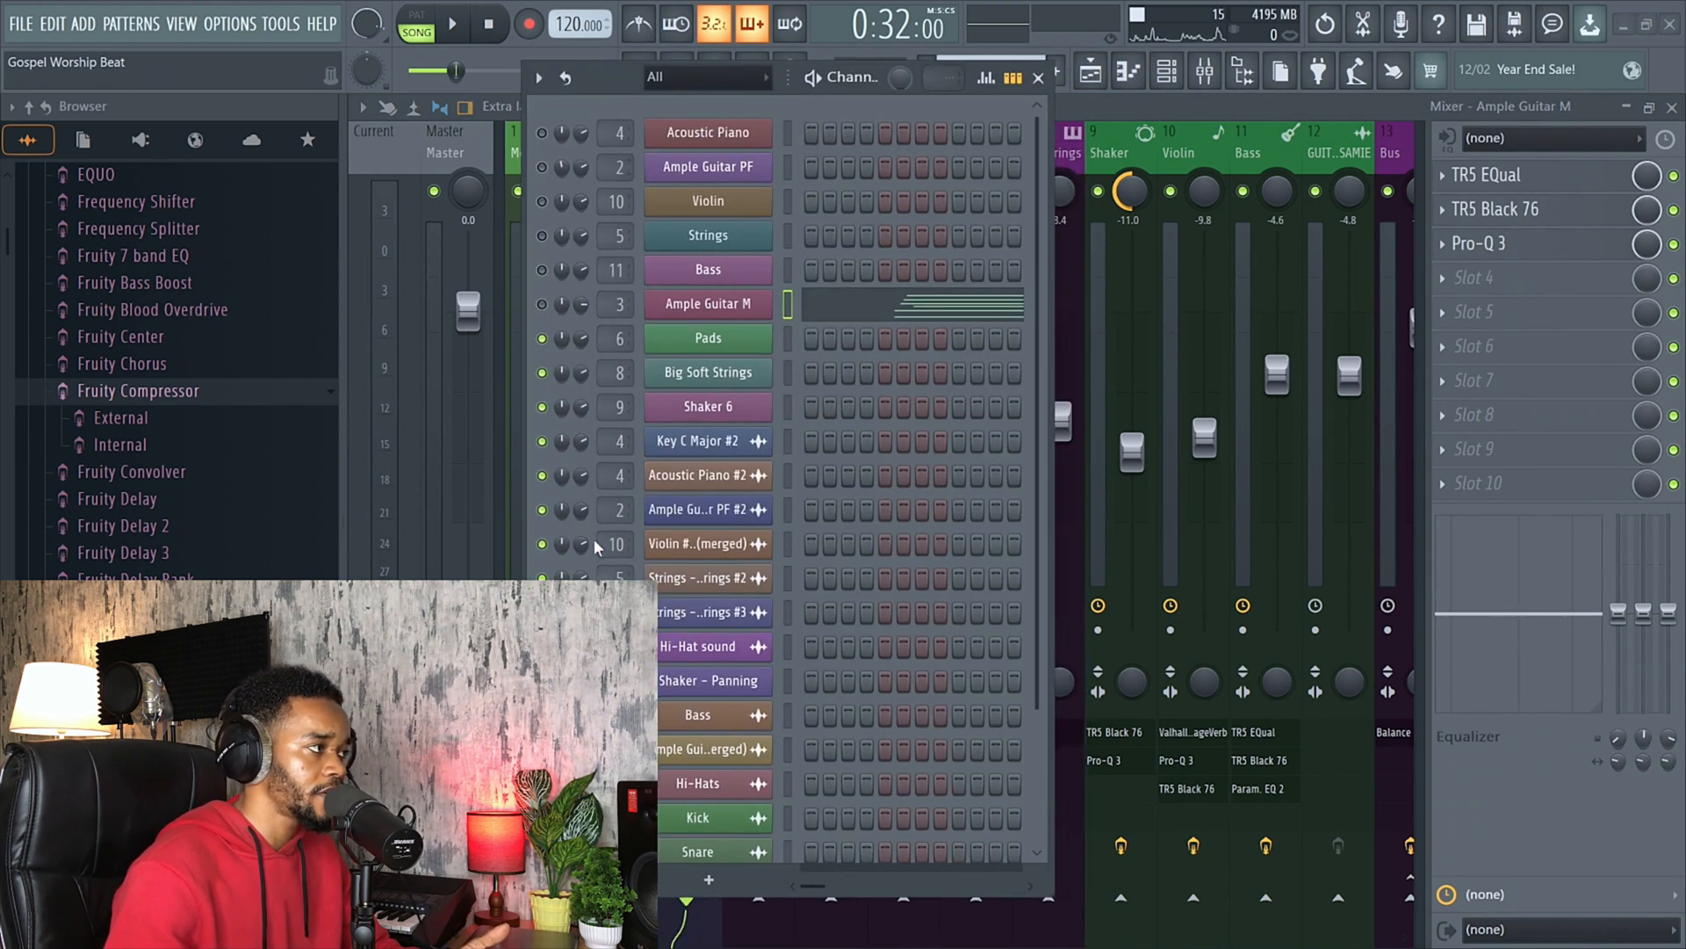
click(1038, 77)
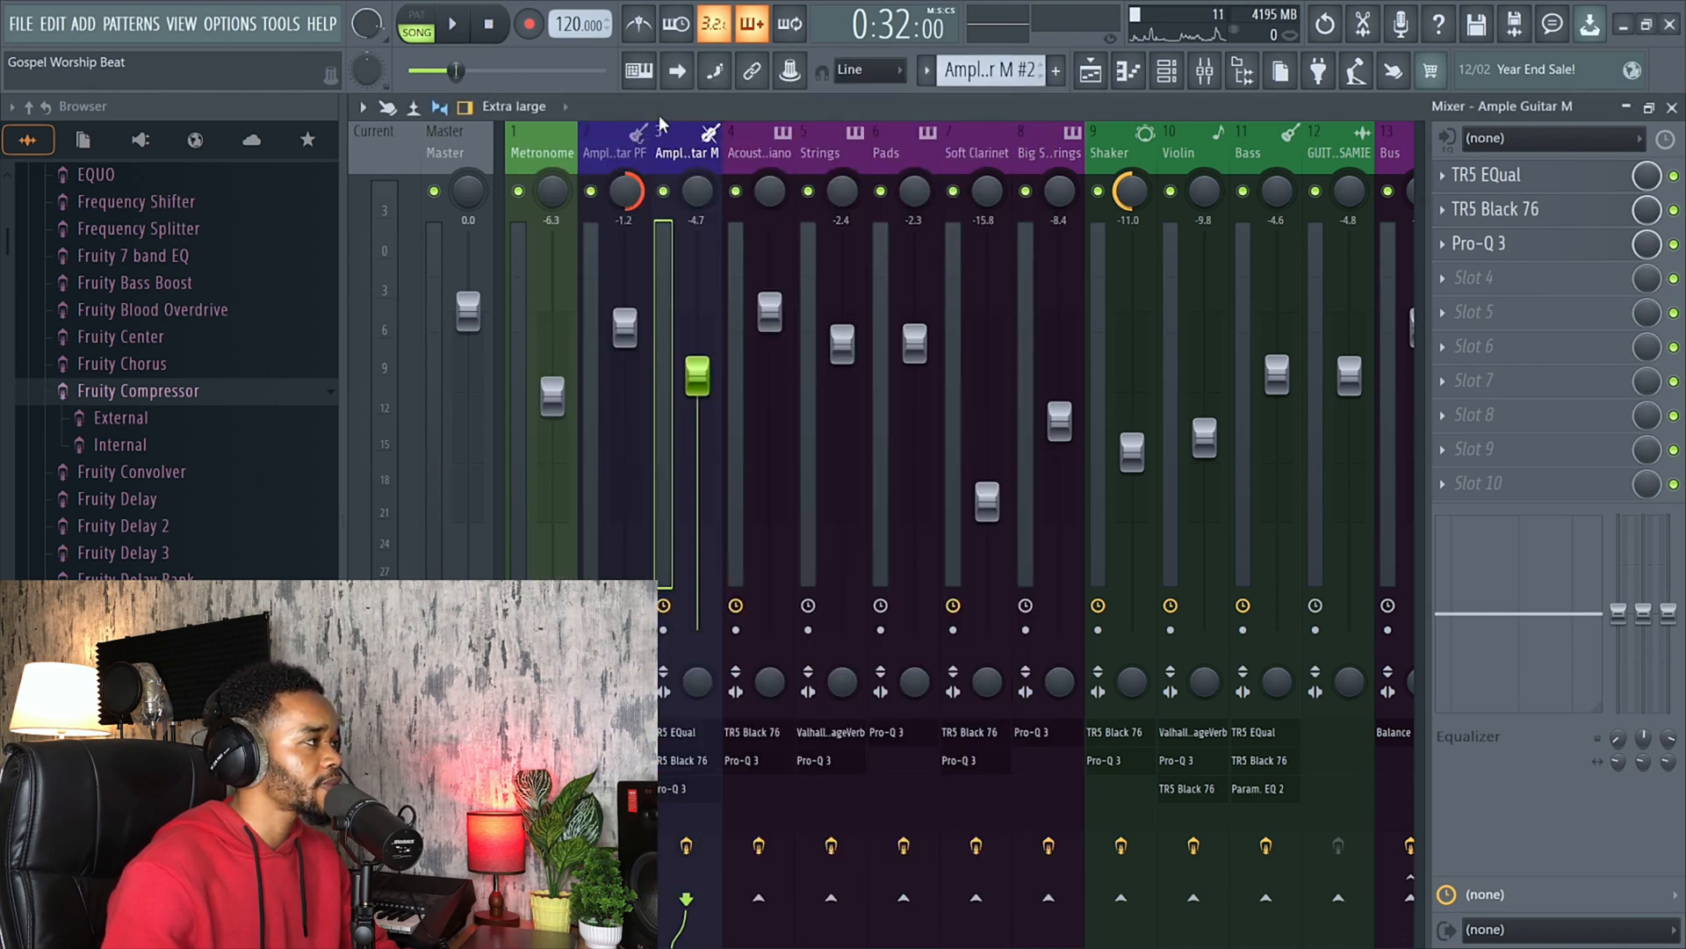
Inspect the Metronome, Strings and Pads mixer tracks and look through the inserts beyond the Hi-Hat sound track.
click(551, 160)
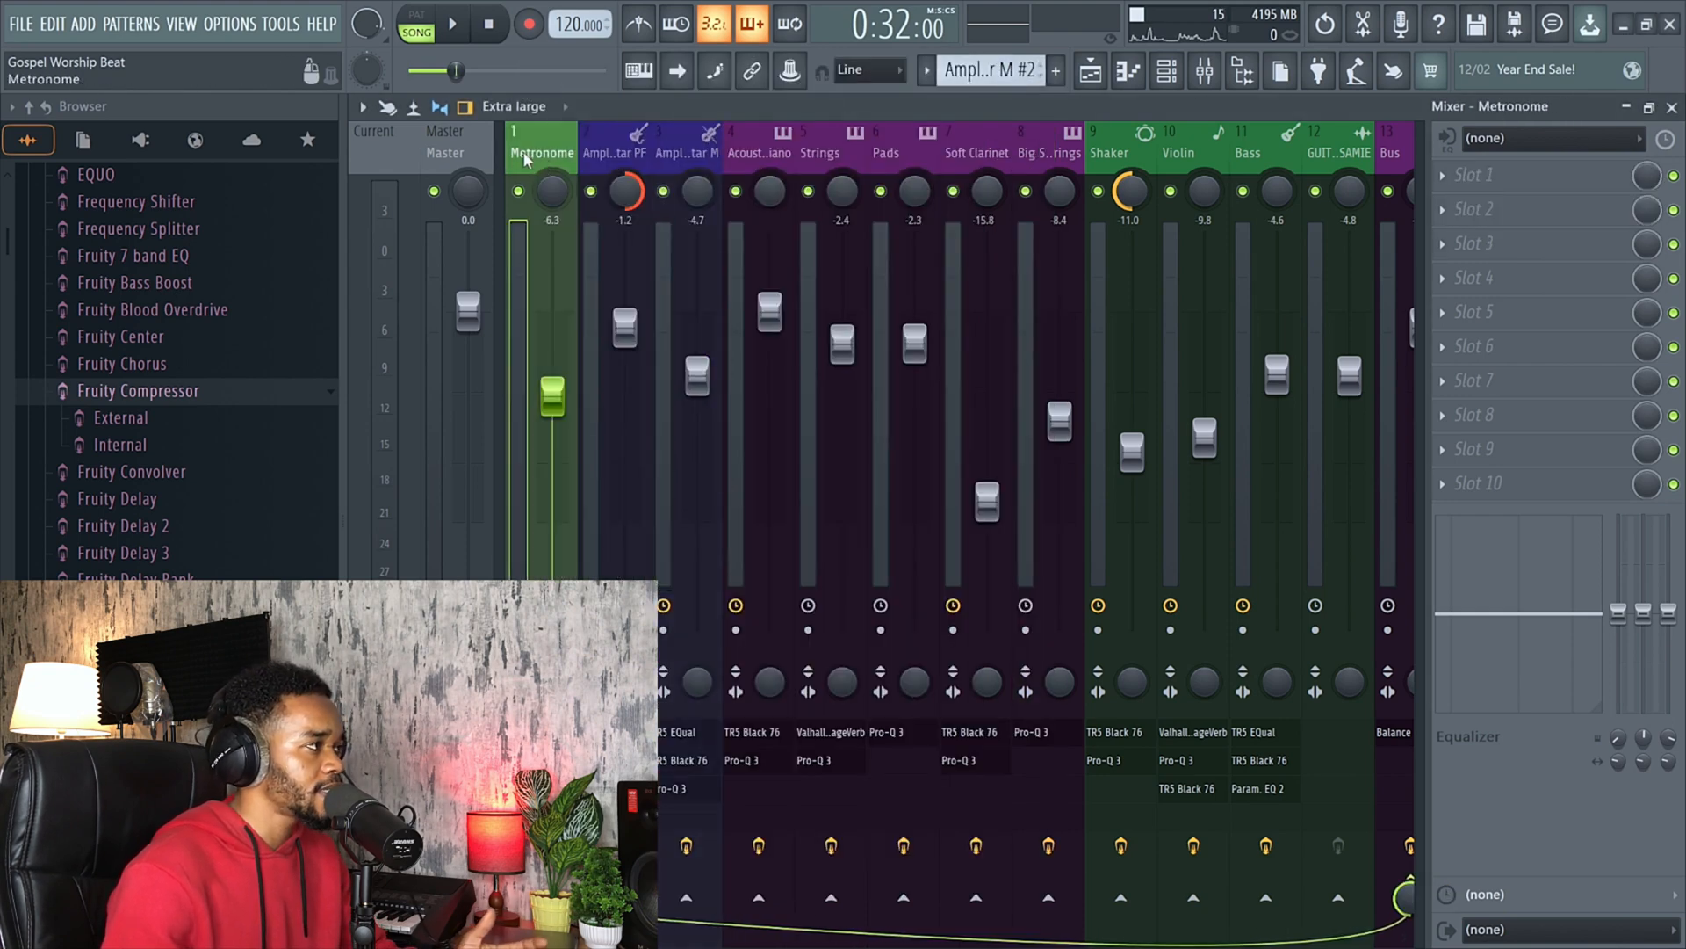
click(834, 154)
click(898, 154)
scroll(936, 154, down, 6)
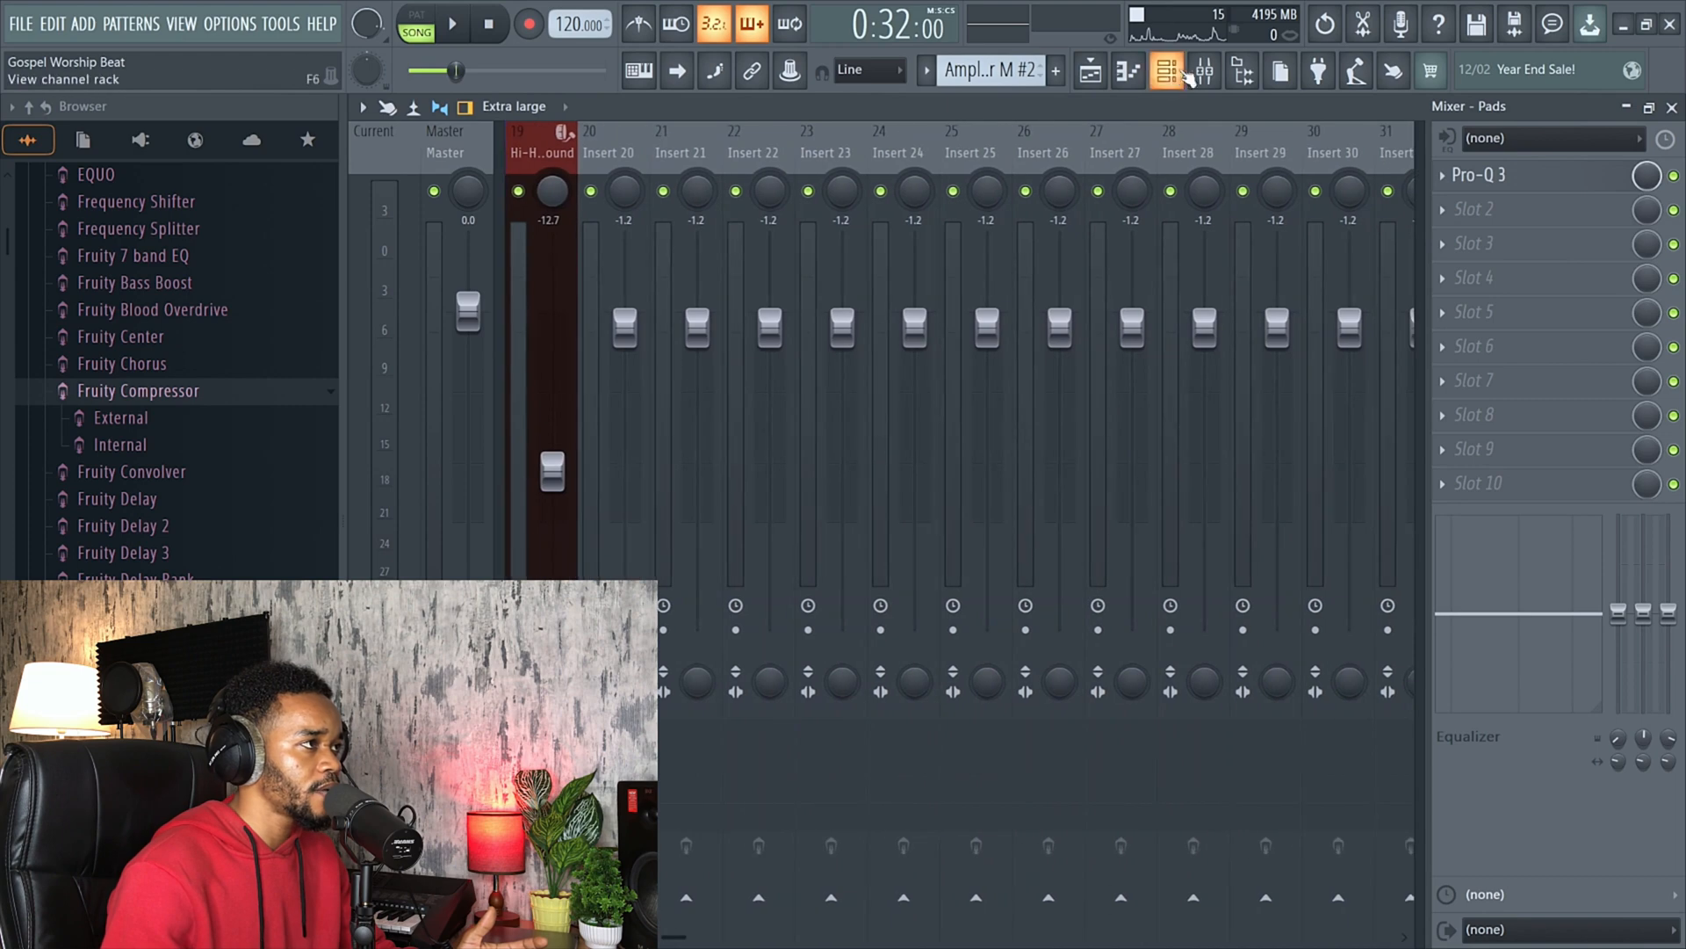
click(1209, 75)
click(1205, 72)
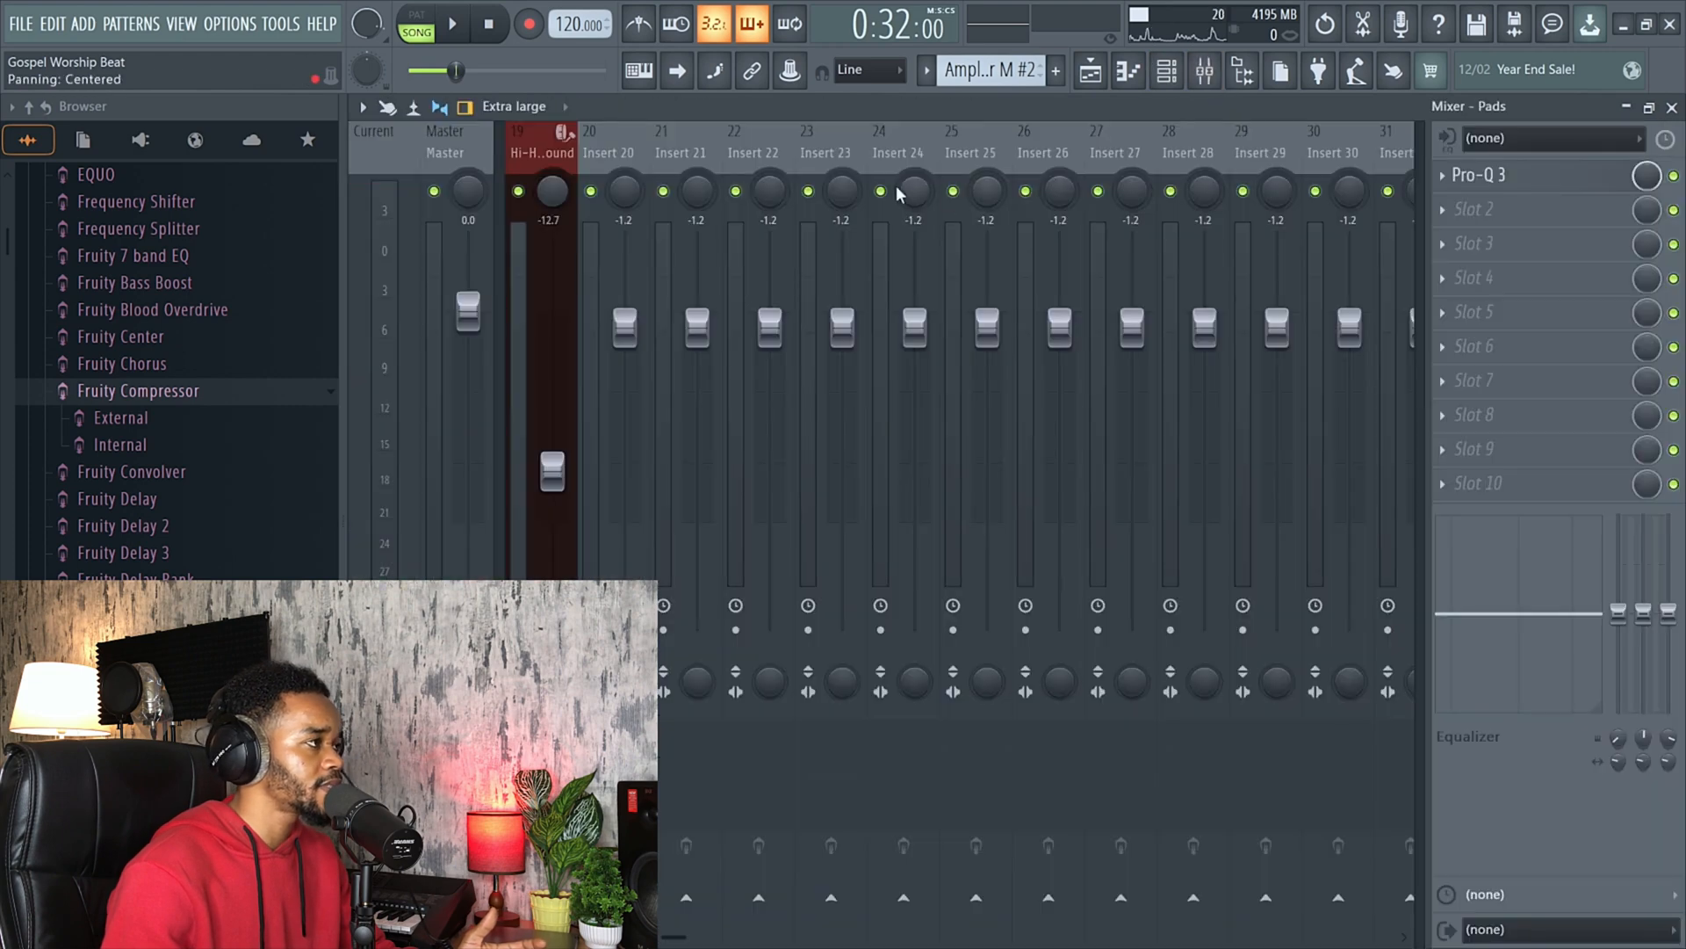
scroll(761, 167, up, 6)
Examine the Metronome, Big Soft Strings and Ample Guitar PF mixer tracks with their effect slots.
click(564, 305)
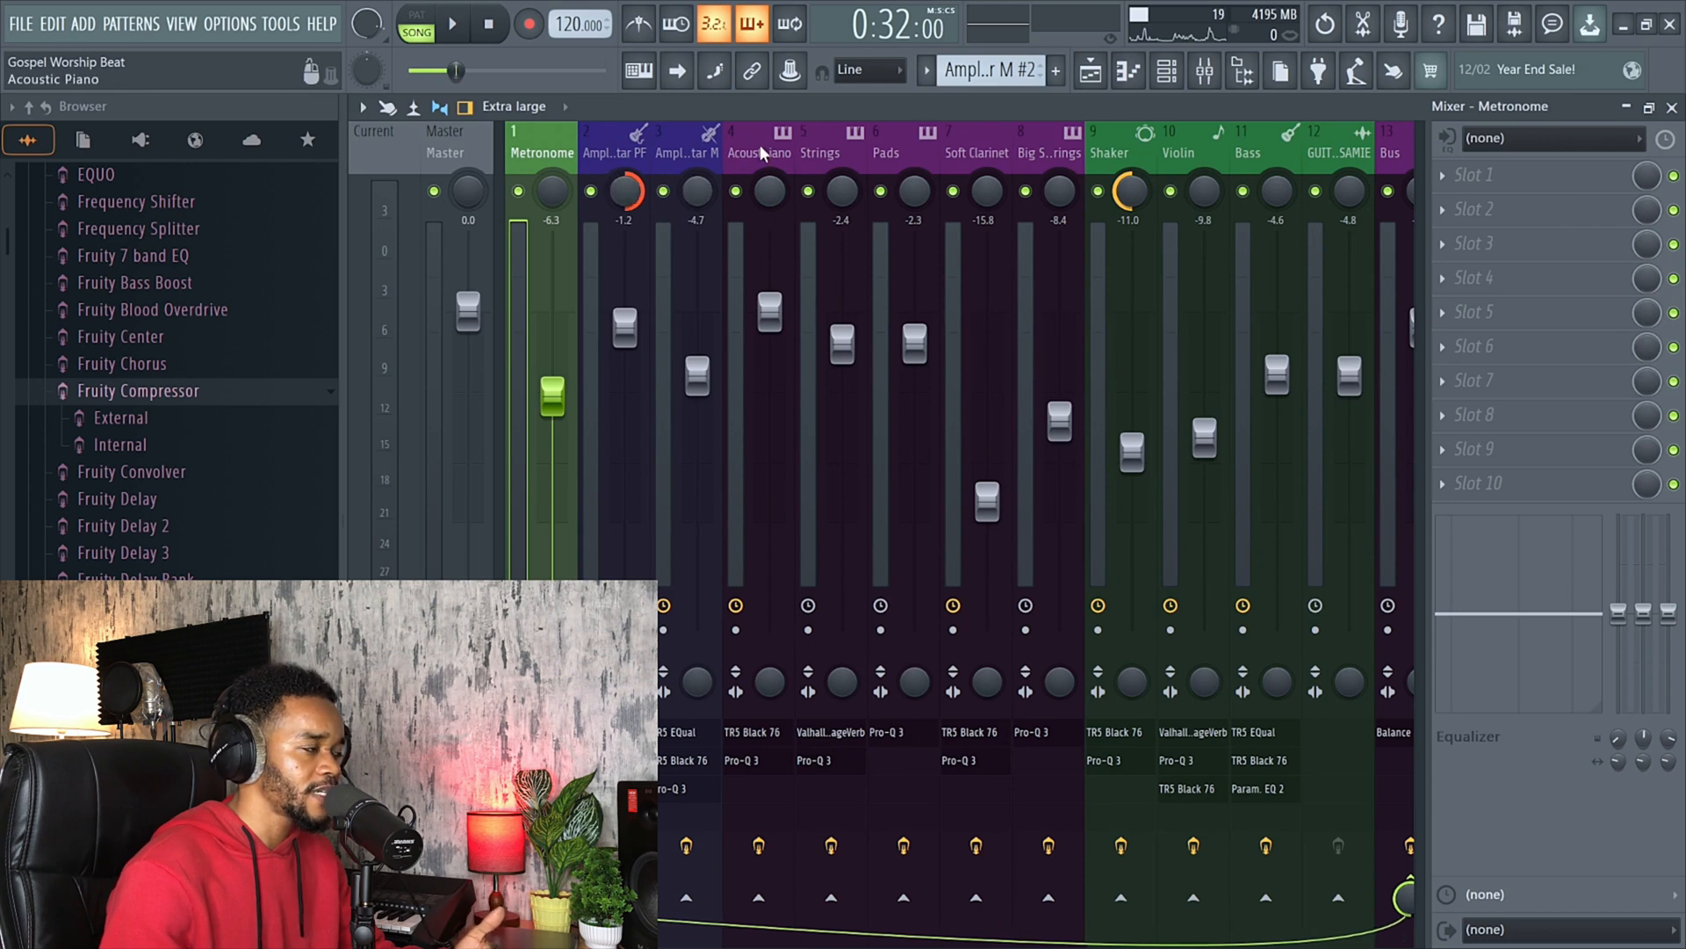
scroll(761, 155, down, 3)
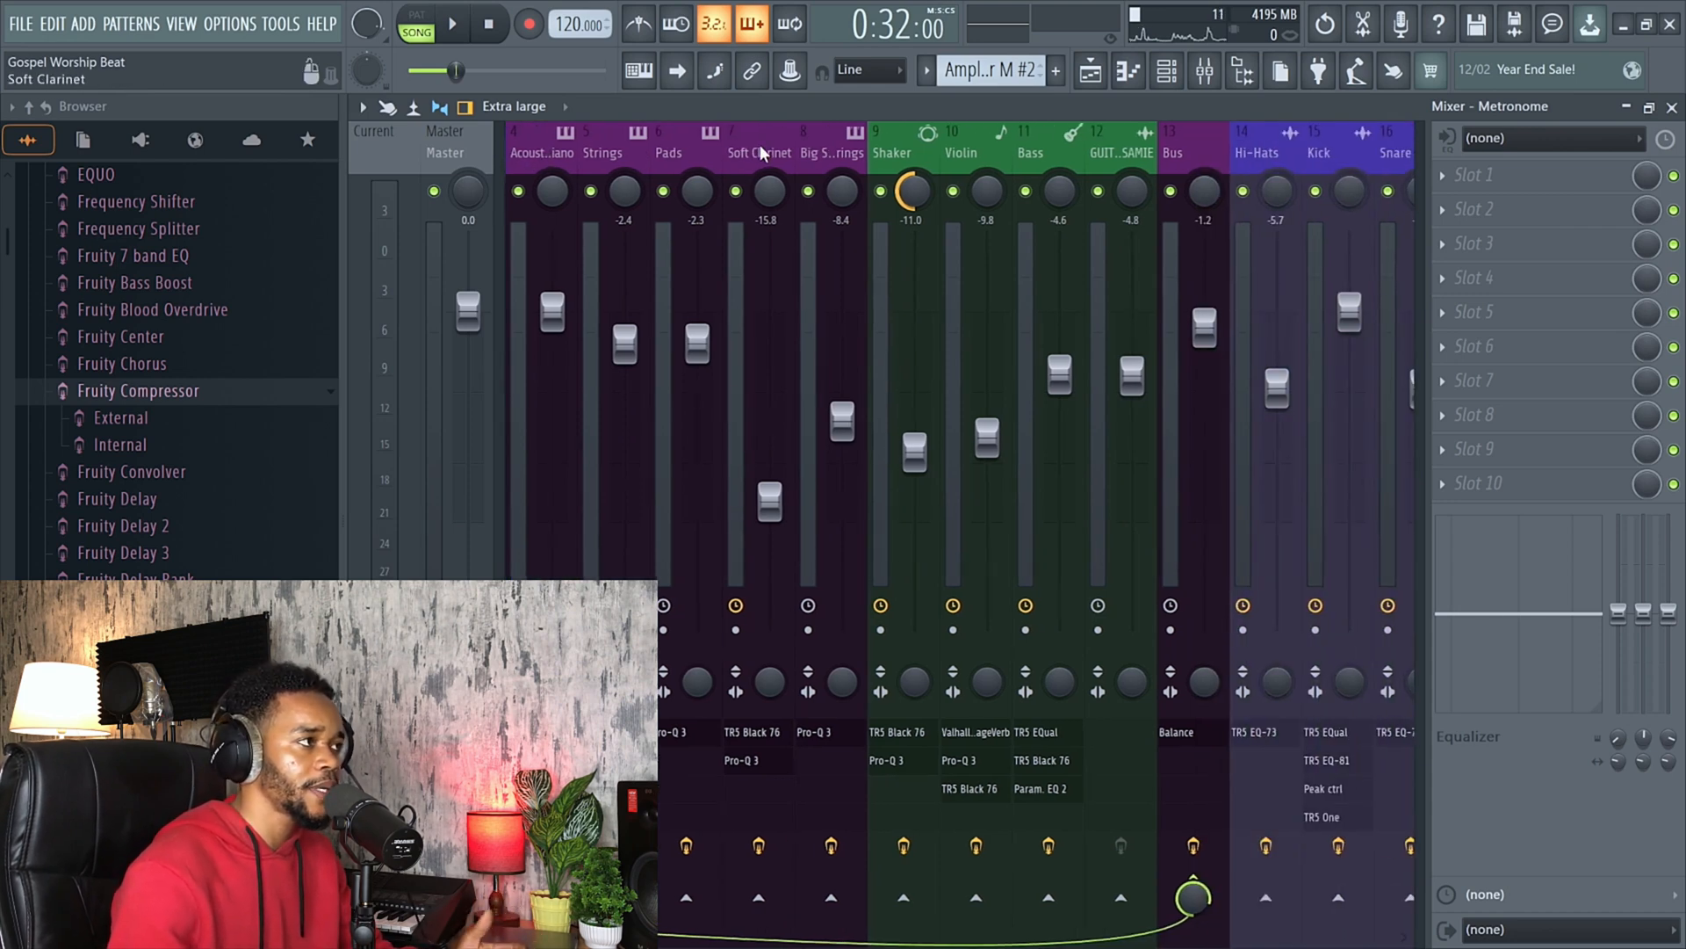
click(838, 140)
scroll(839, 141, up, 3)
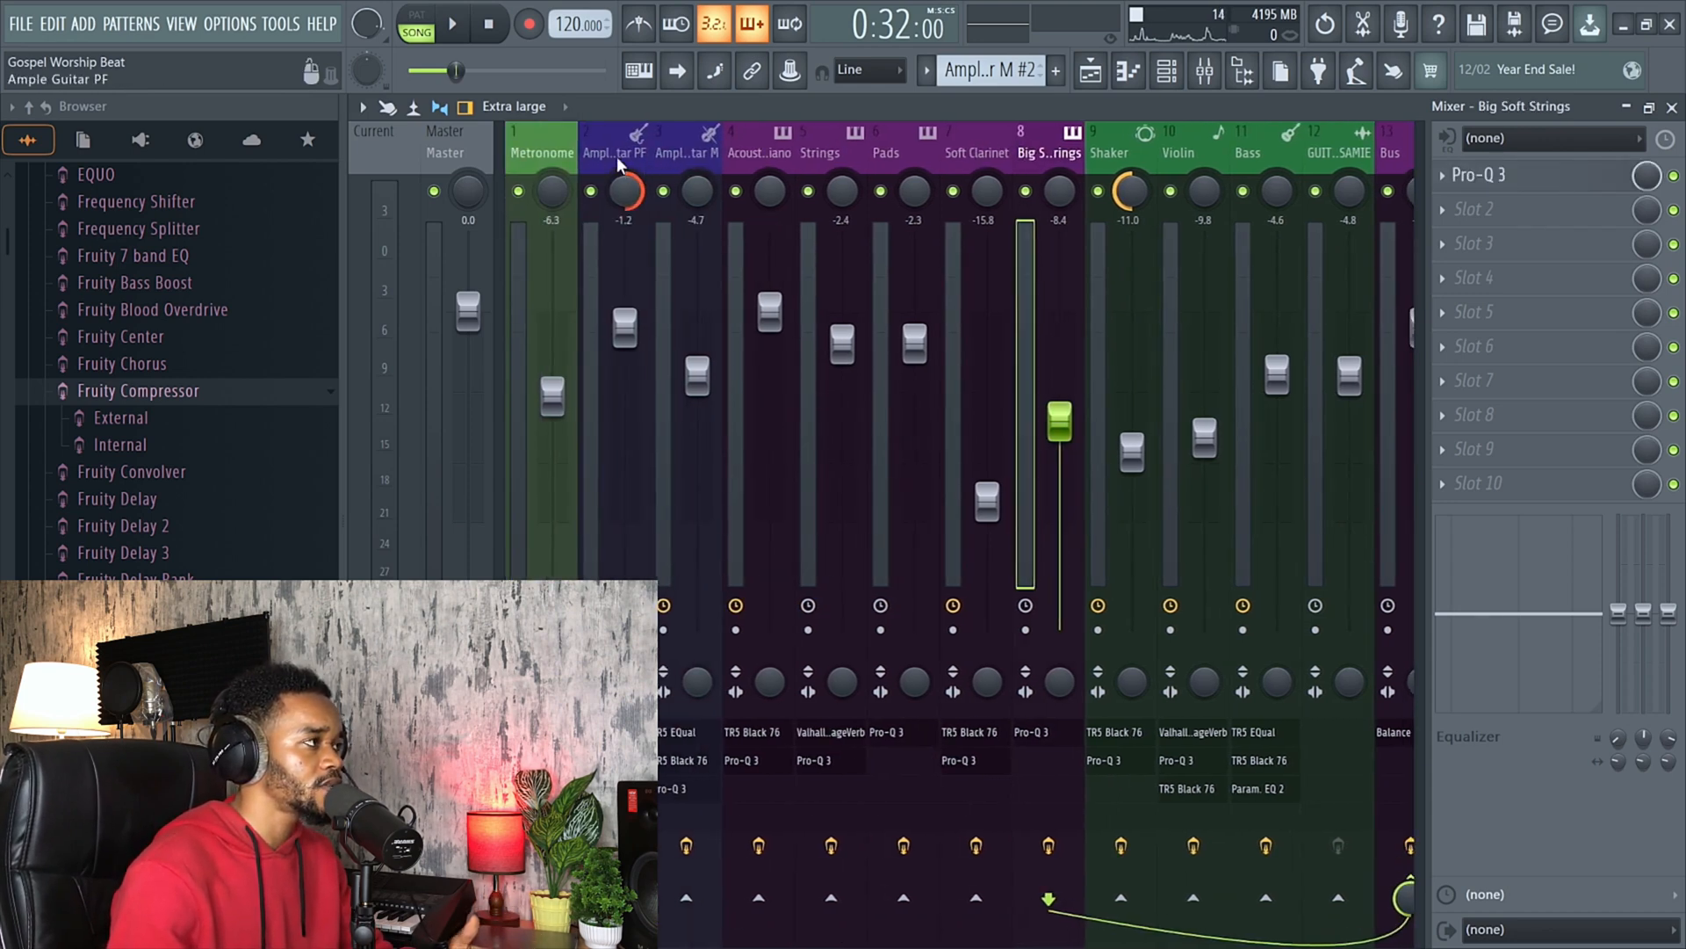
click(620, 165)
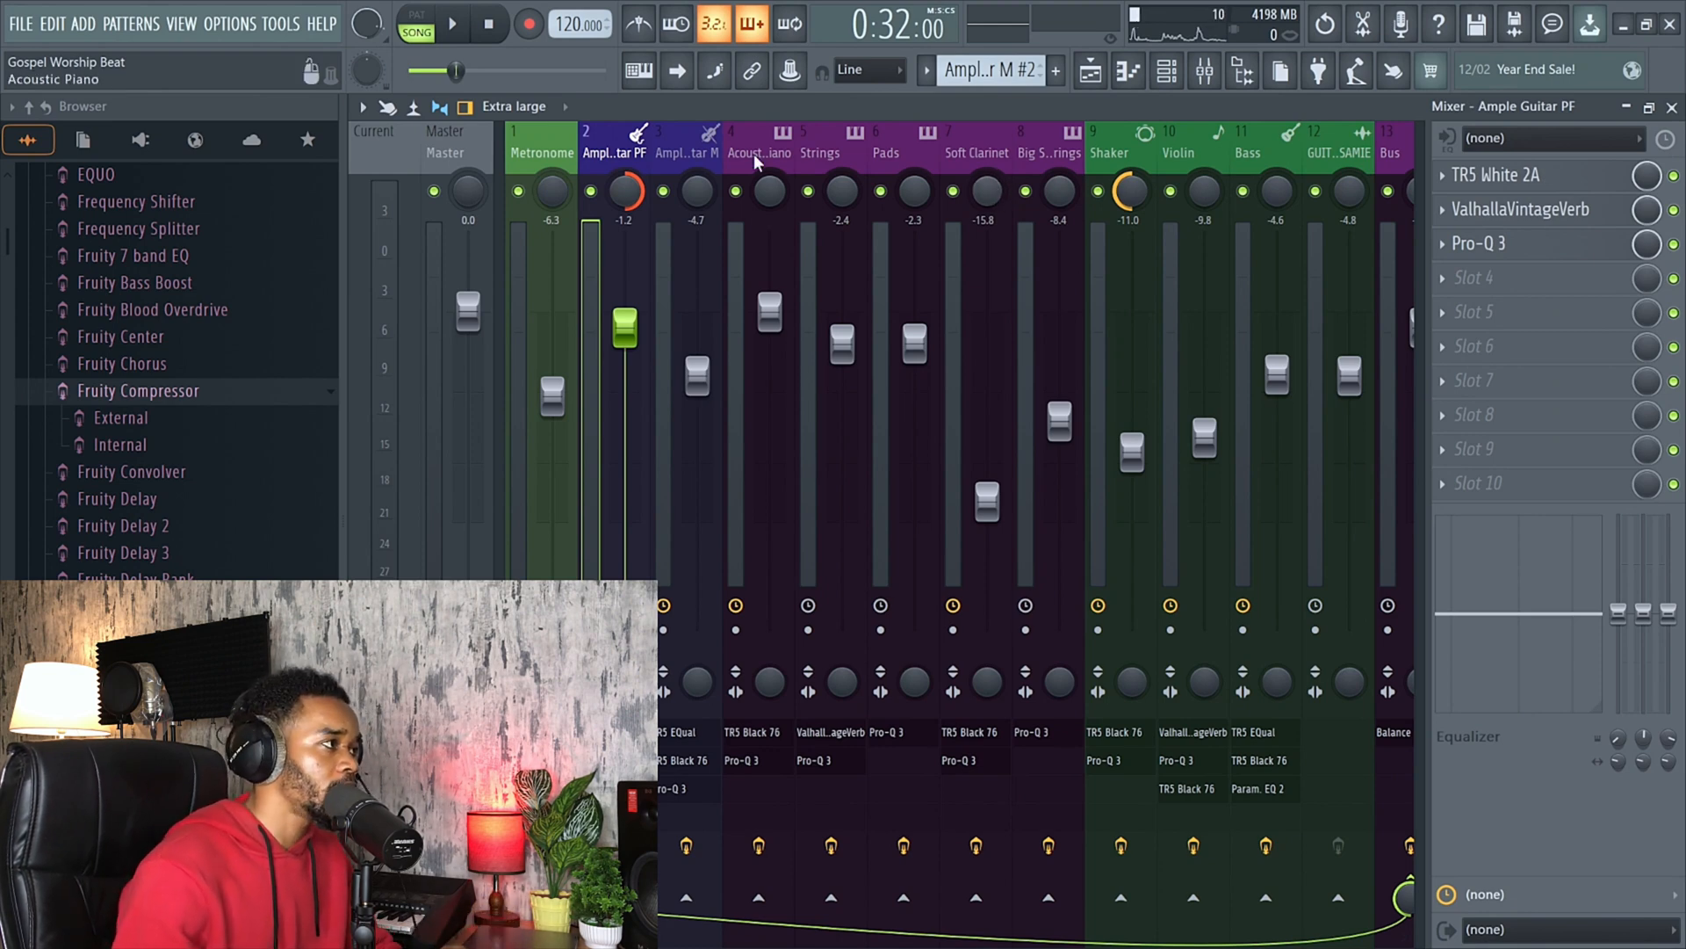
Look at the Playlist briefly, reopen the Mixer and select the Metronome track.
click(1204, 74)
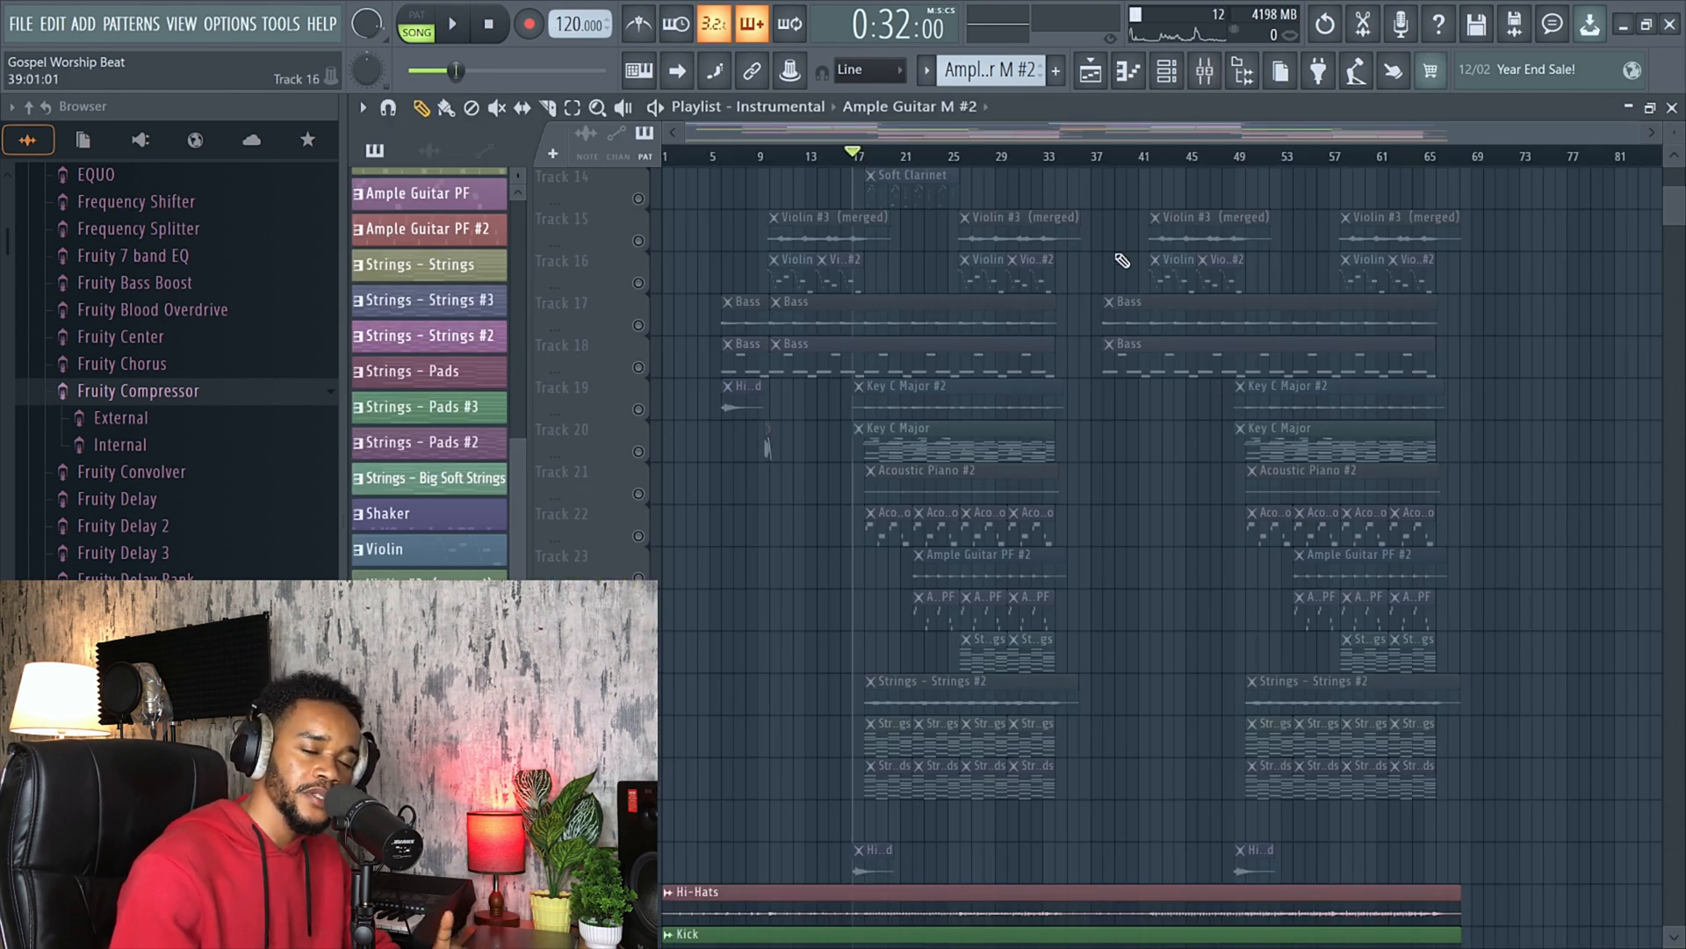
key(F9)
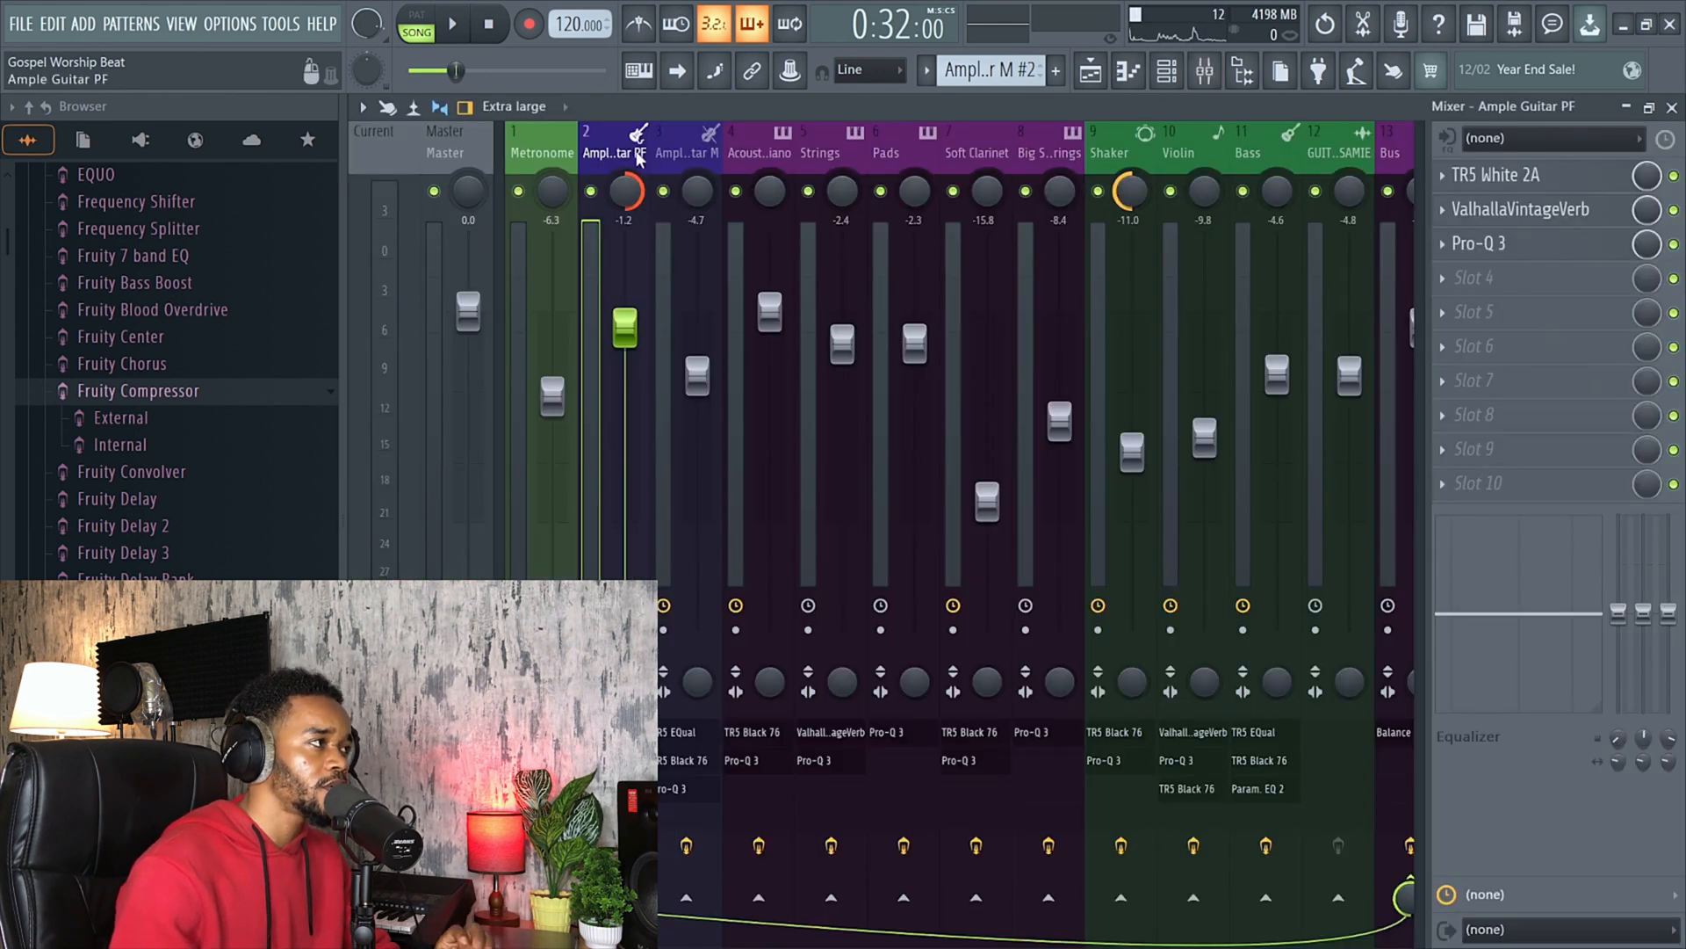
click(569, 151)
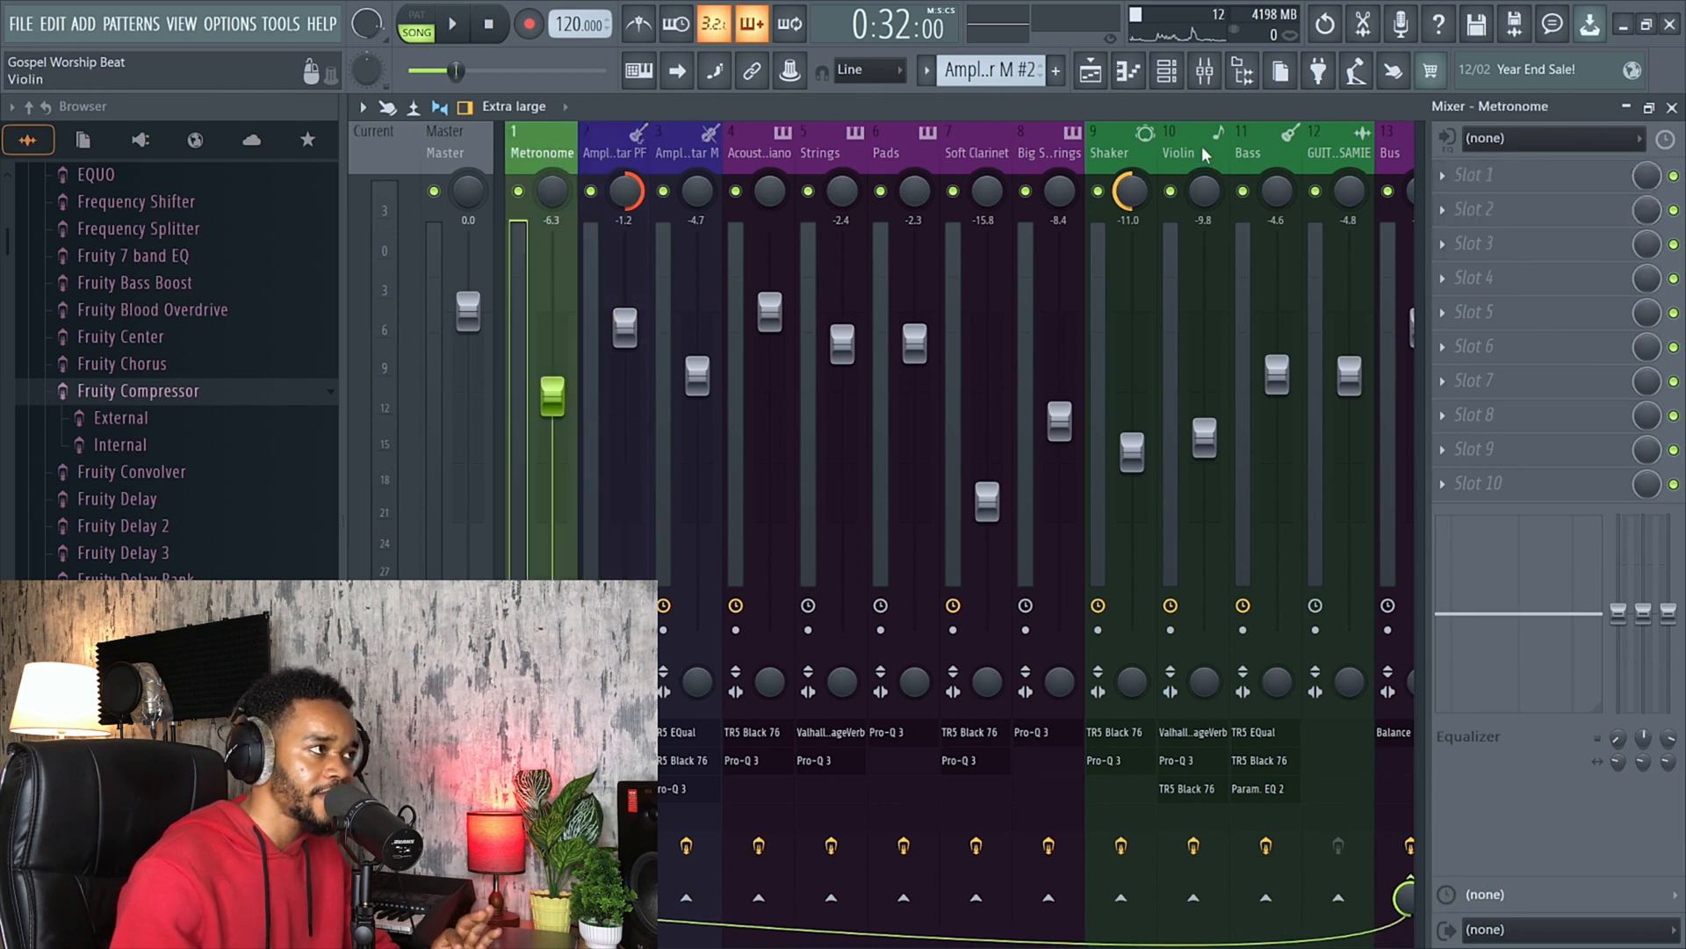
Return to the Playlist, unmute all tracks, and play the full arrangement from bar 1.
click(1220, 77)
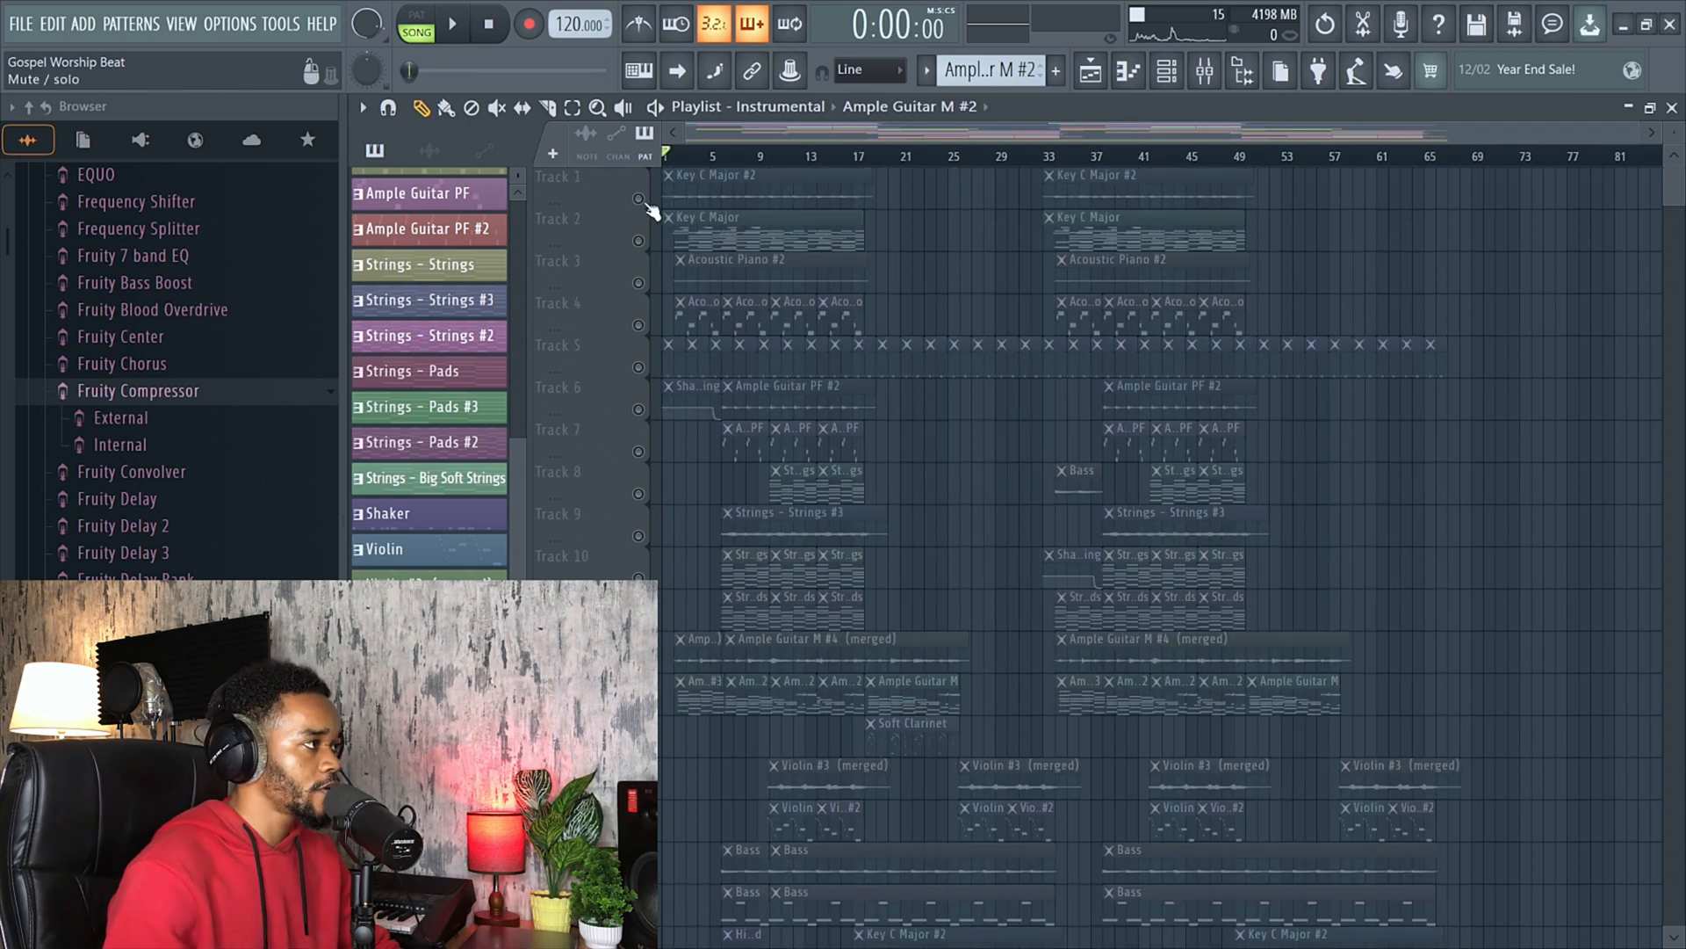
click(639, 199)
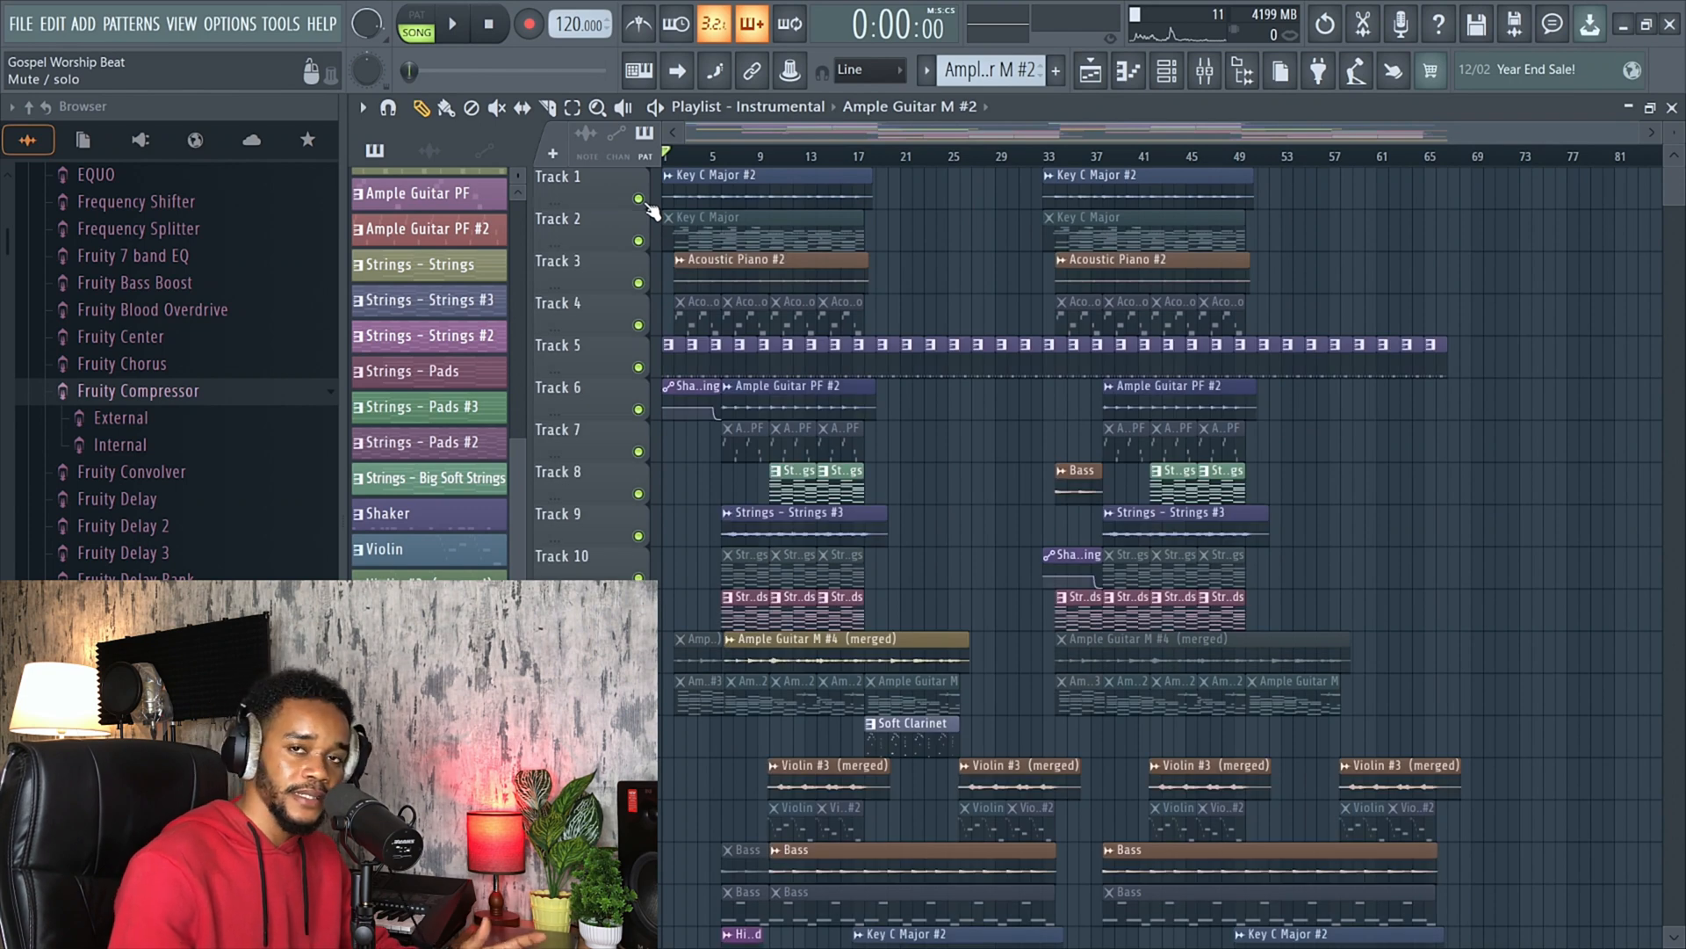
key(space)
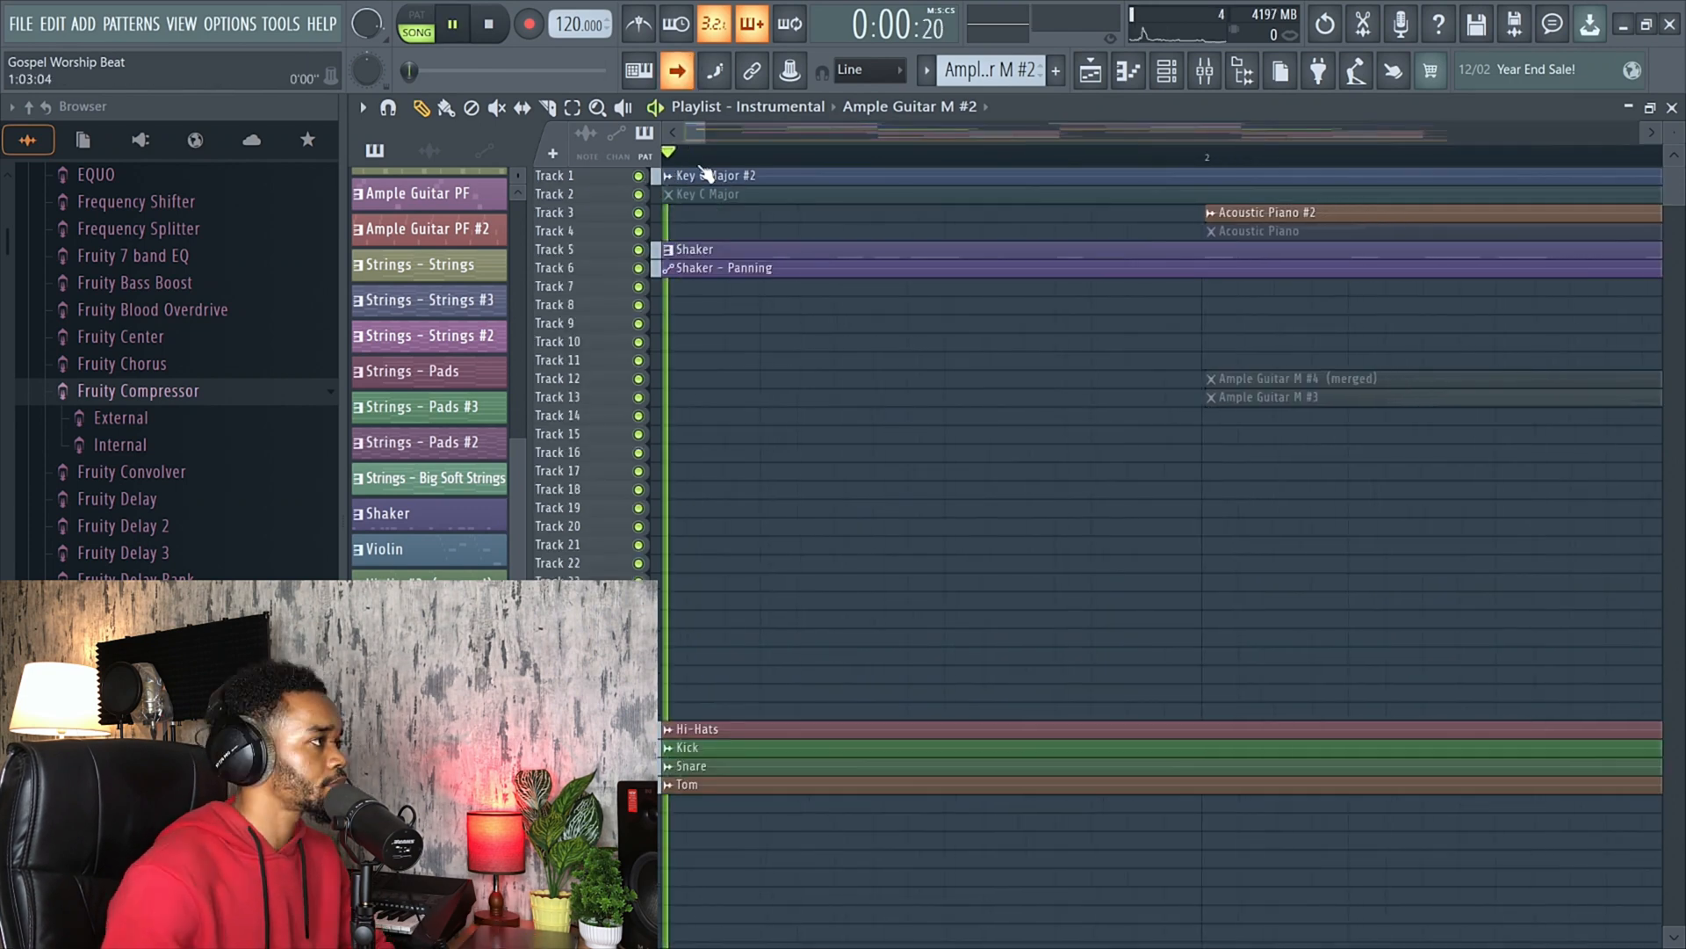